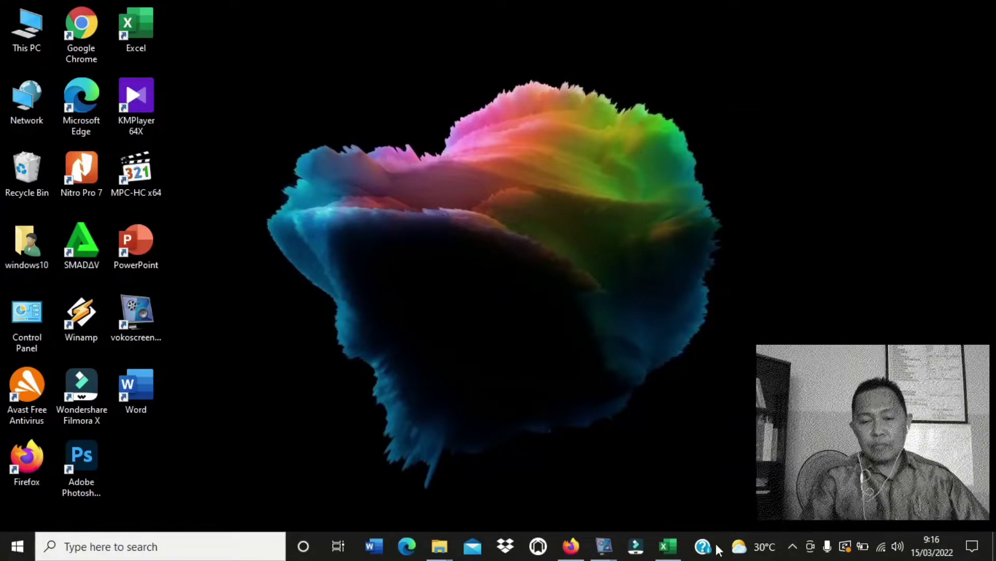
Step: Switch to the open Excel workbook and examine the layouts of the DATA SISWA, NILAI RAPORT MATEMATIKA and PROFIL RAPORT sheets
left_click(670, 546)
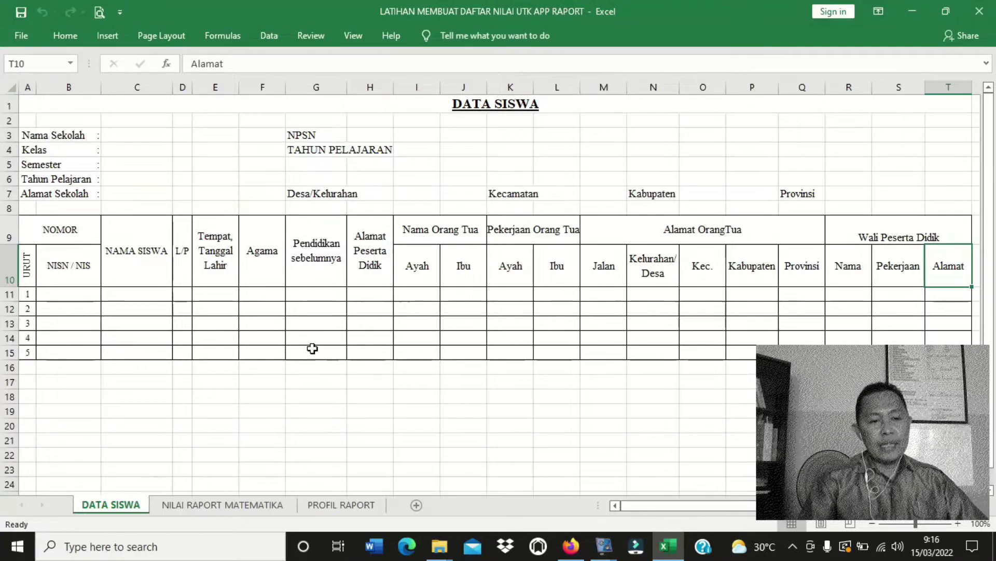
left_click(259, 503)
left_click(341, 506)
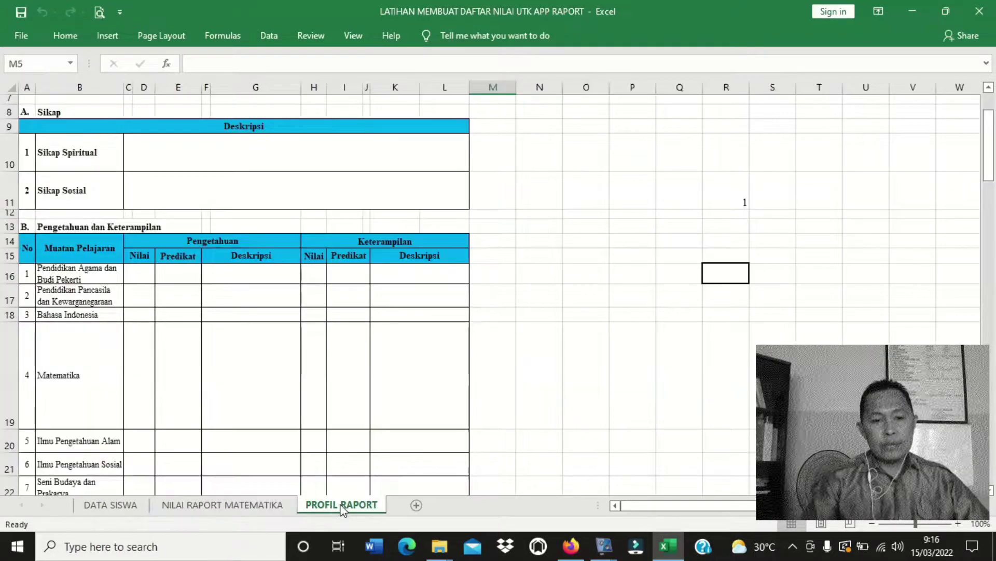
left_click(231, 508)
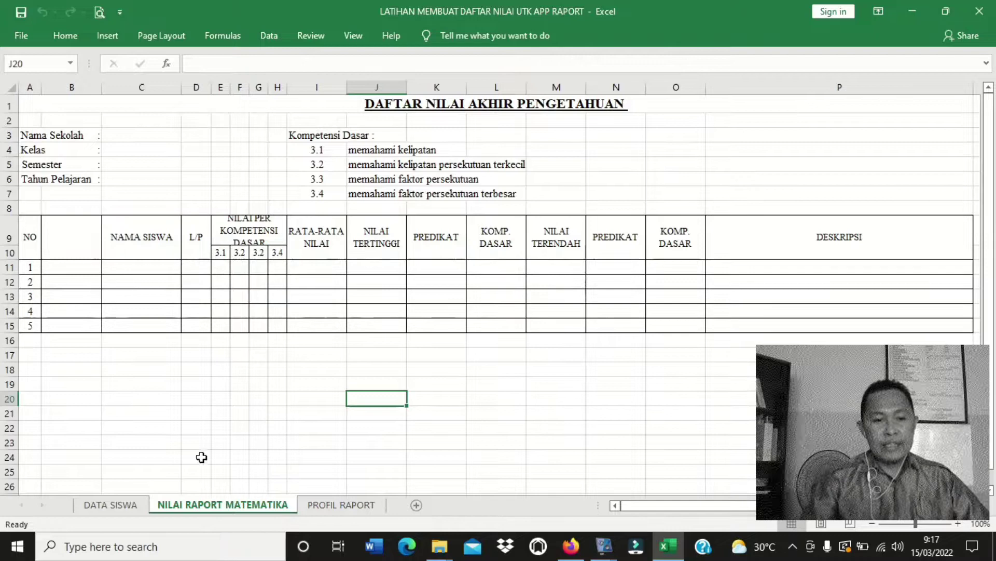
left_click(133, 502)
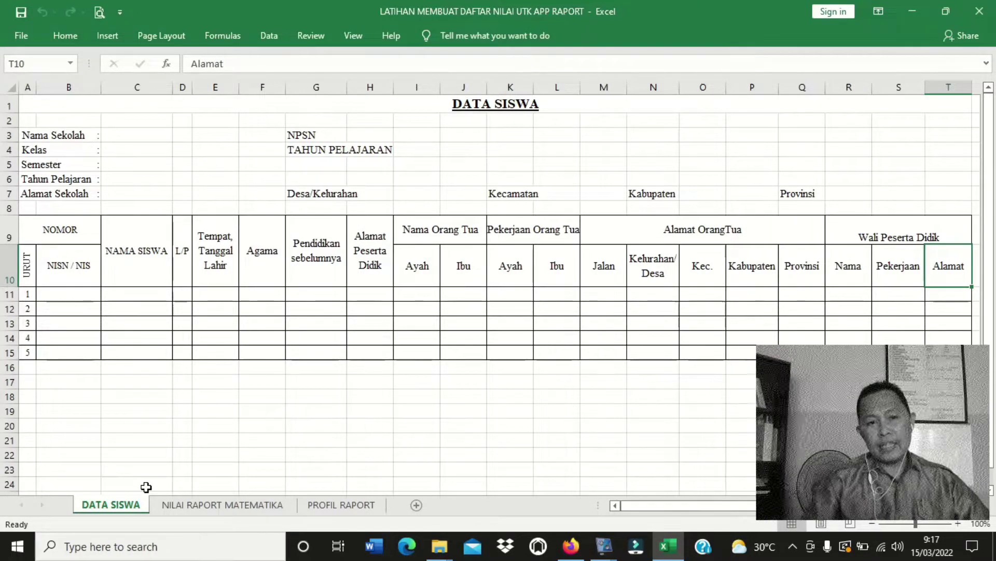
left_click(328, 505)
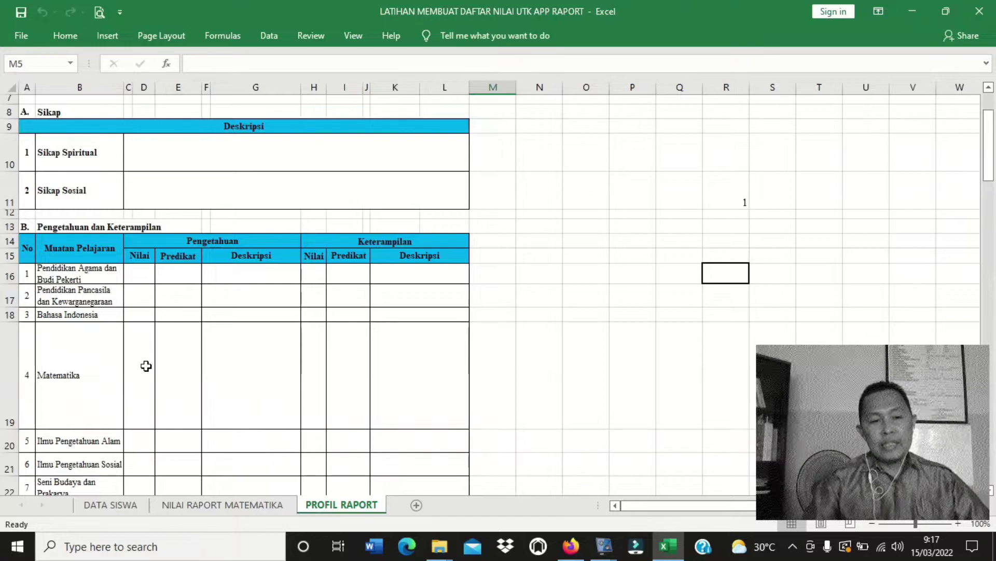
scroll(315, 350, "up", 2)
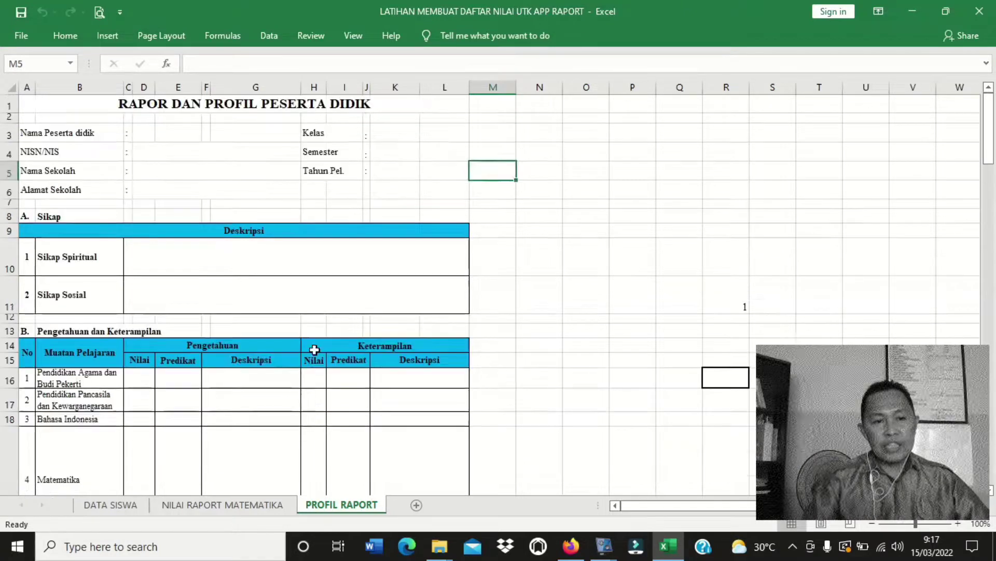
scroll(312, 351, "down", 3)
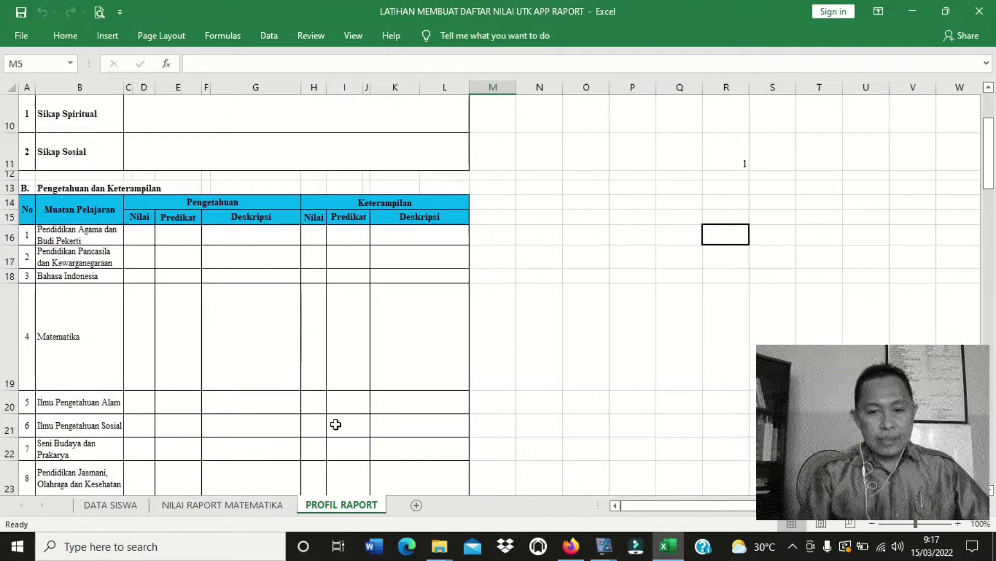
Step: Return to the DATA SISWA sheet and select the value cell of Nama Sekolah, C3
left_click(145, 505)
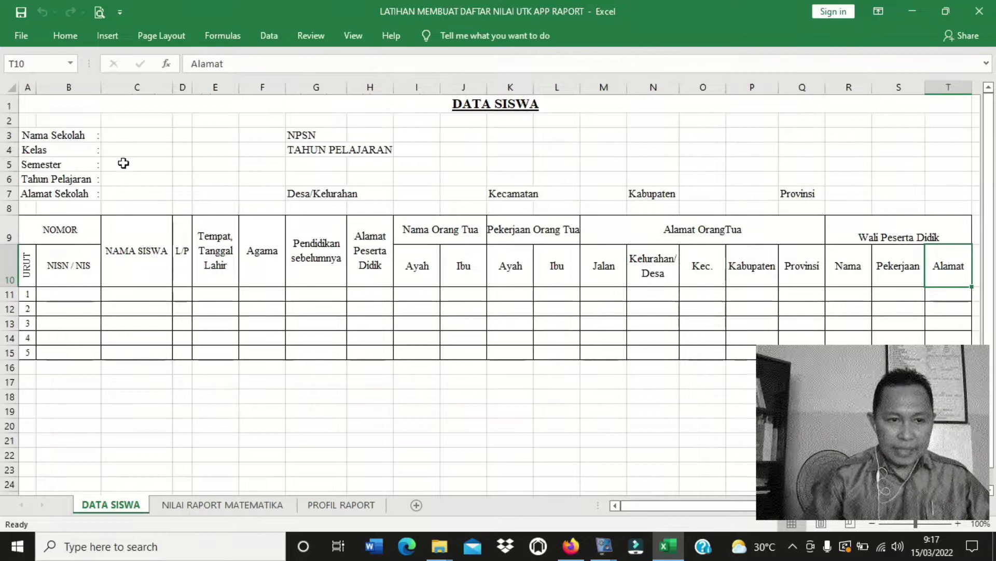
left_click(119, 137)
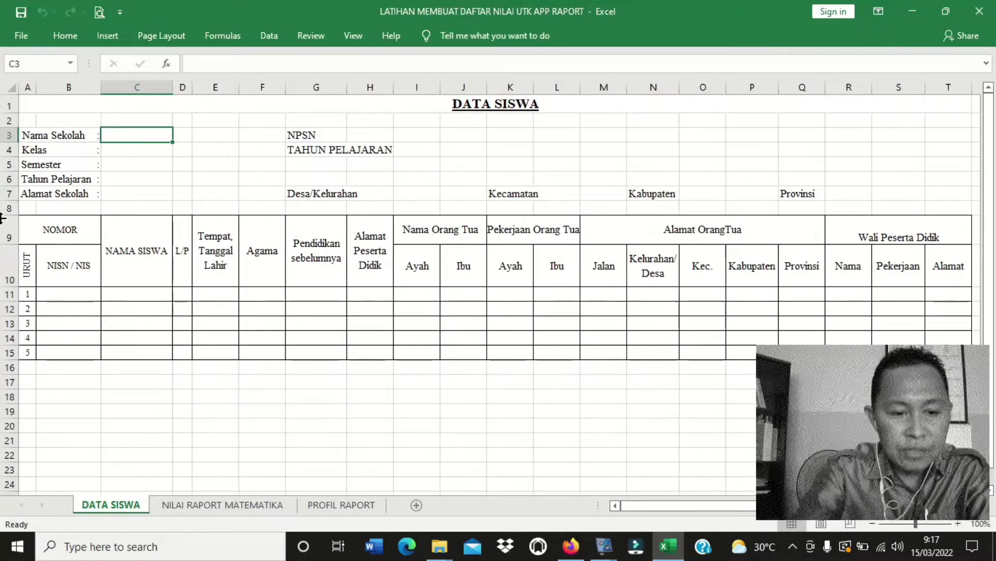
type("sdn 1 oNLINE")
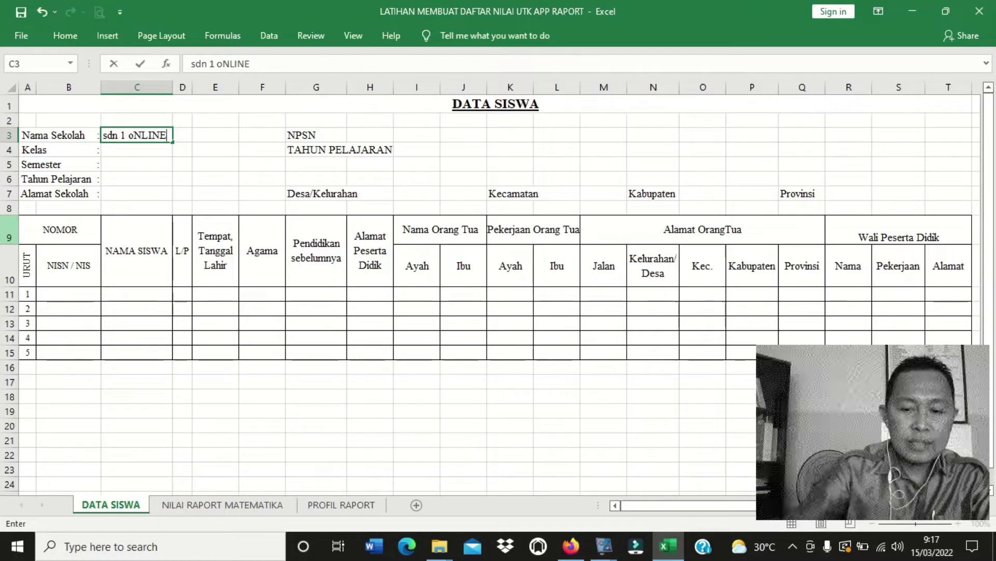
key("BackSpace")
key("BackSpace")
key("BackSpace")
key("BackSpace")
key("BackSpace")
key("BackSpace")
key("BackSpace")
key("BackSpace")
key("BackSpace")
key("BackSpace")
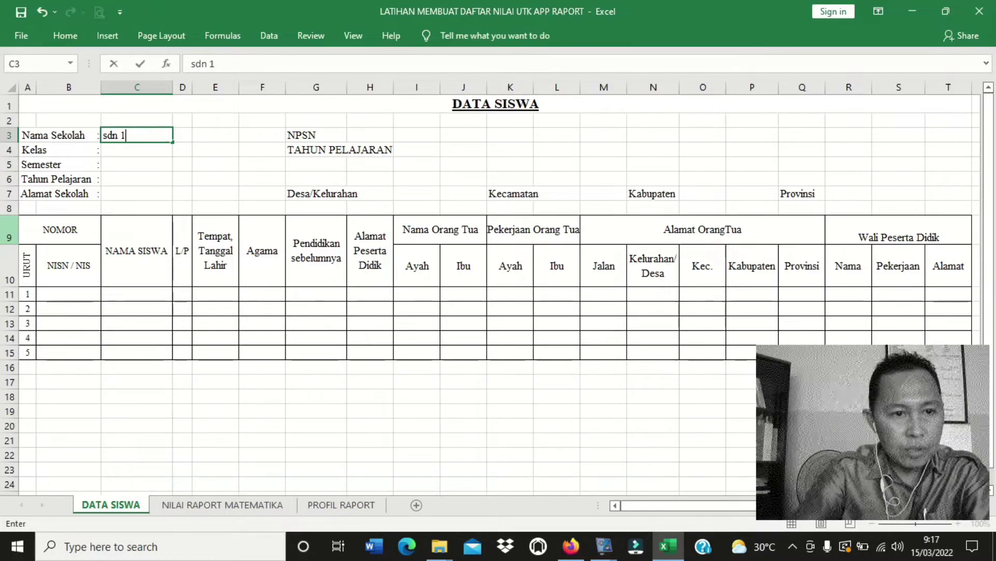
key("BackSpace")
key("BackSpace")
Step: Enter SD NEGERI 1 ONLINE as the school name in cell C3
type("SD")
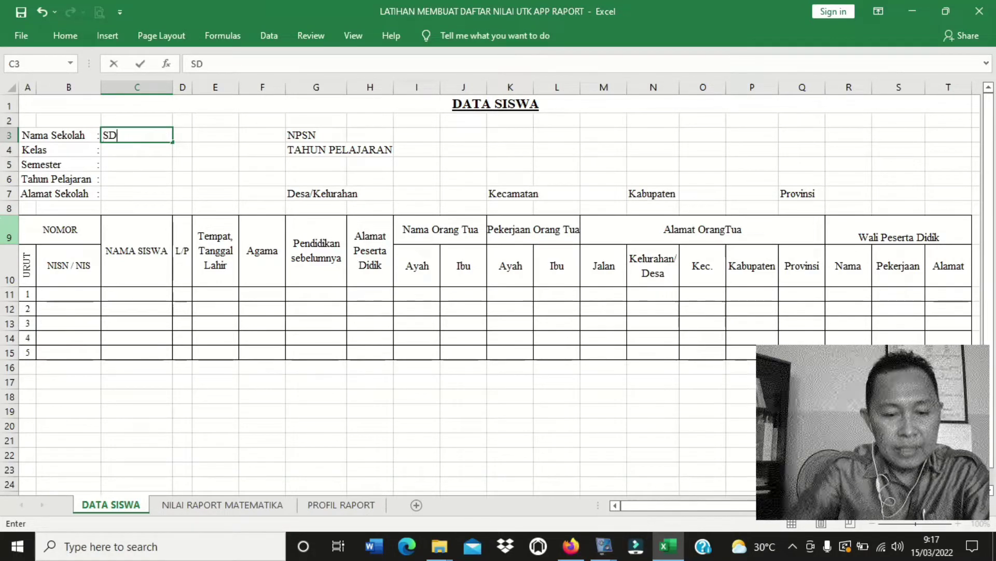
type(" NEGER")
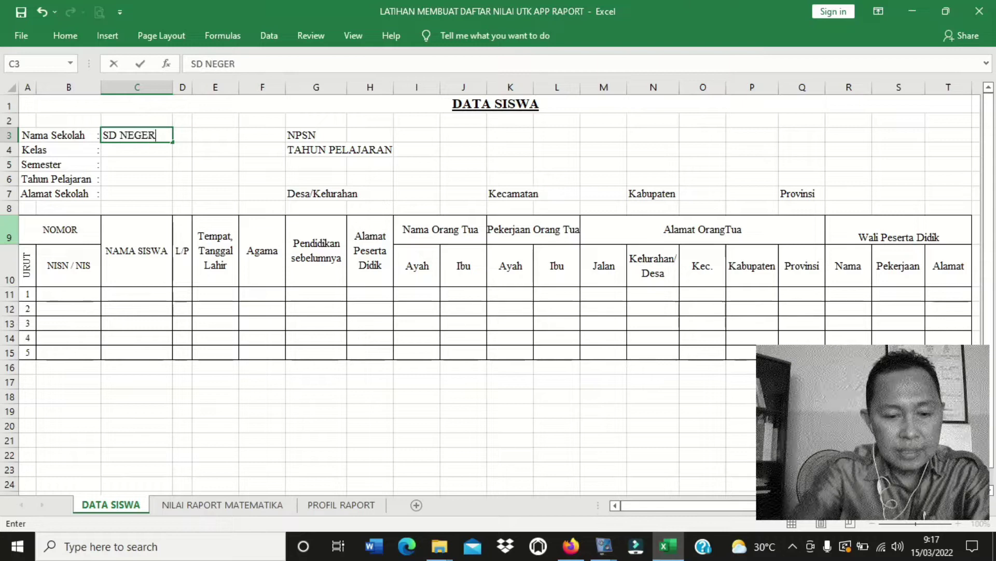
type("I 1 ONL")
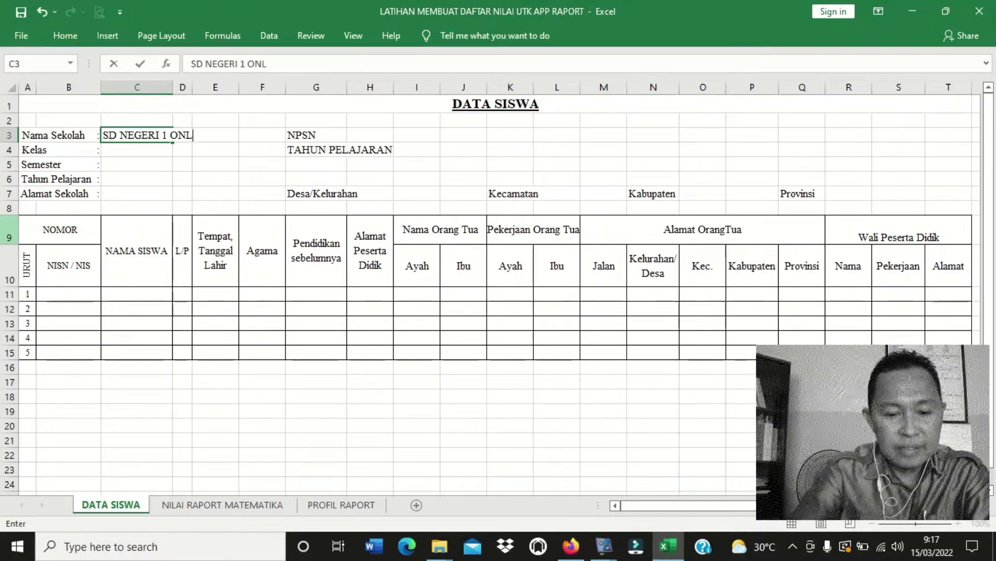
type("INE")
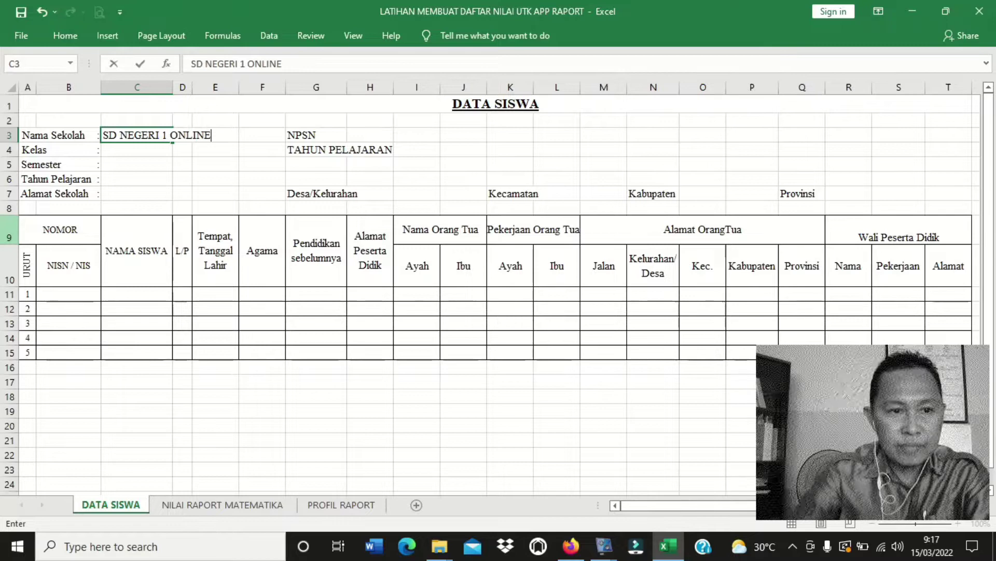
key("Return")
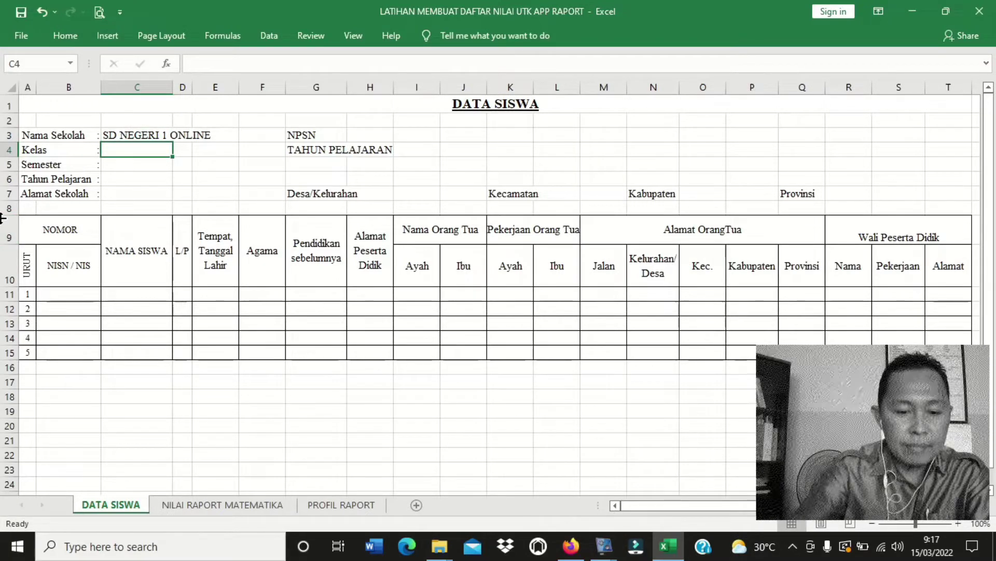
type("vi\\")
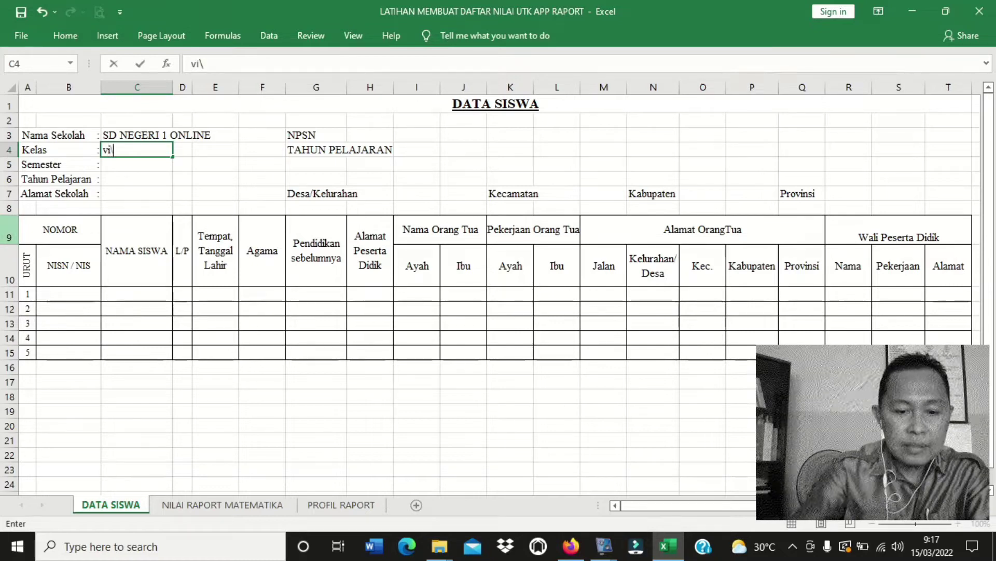
key("BackSpace")
key("BackSpace")
key("BackSpace")
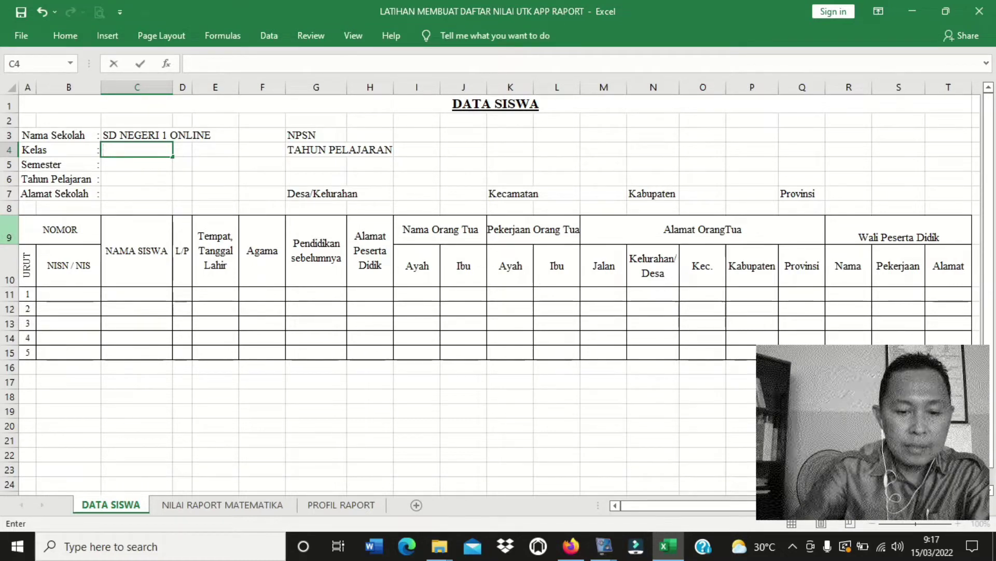
Step: Fill in the header values: VI for Kelas, GANJIL for Semester and 2021/2022 for Tahun Pelajaran, in cells C4 to C6
type("VI")
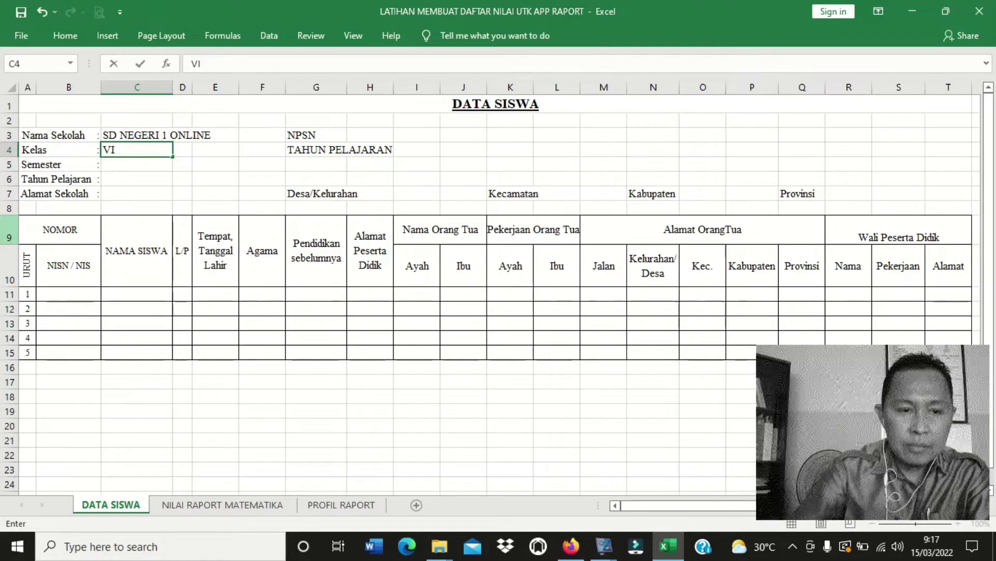
key("Return")
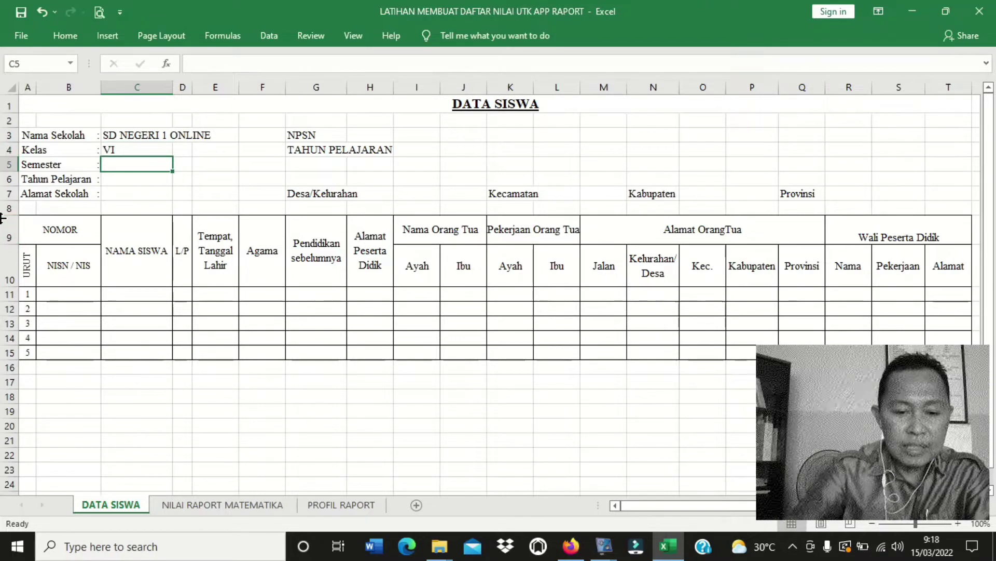
type("GANJIL")
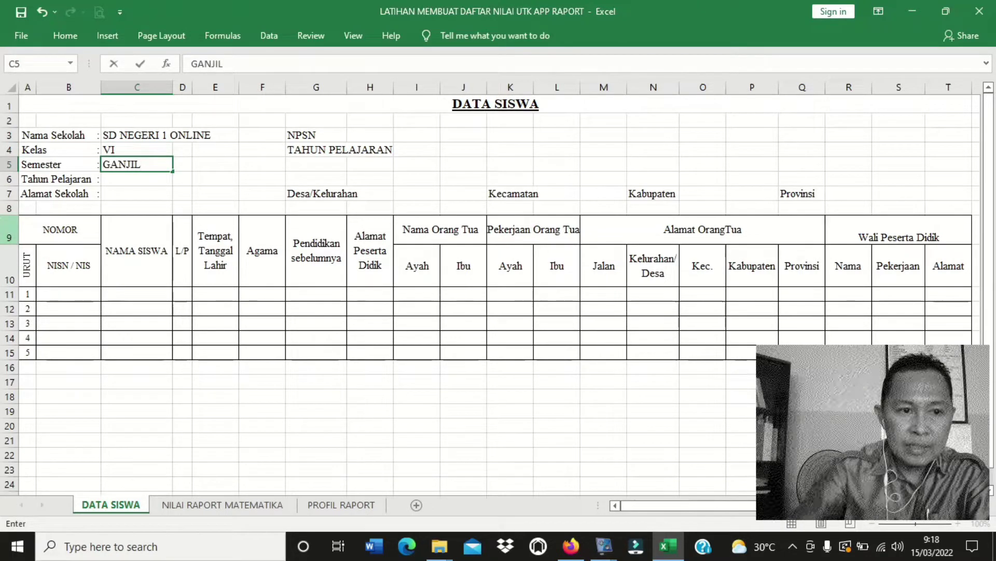
key("Return")
type("20")
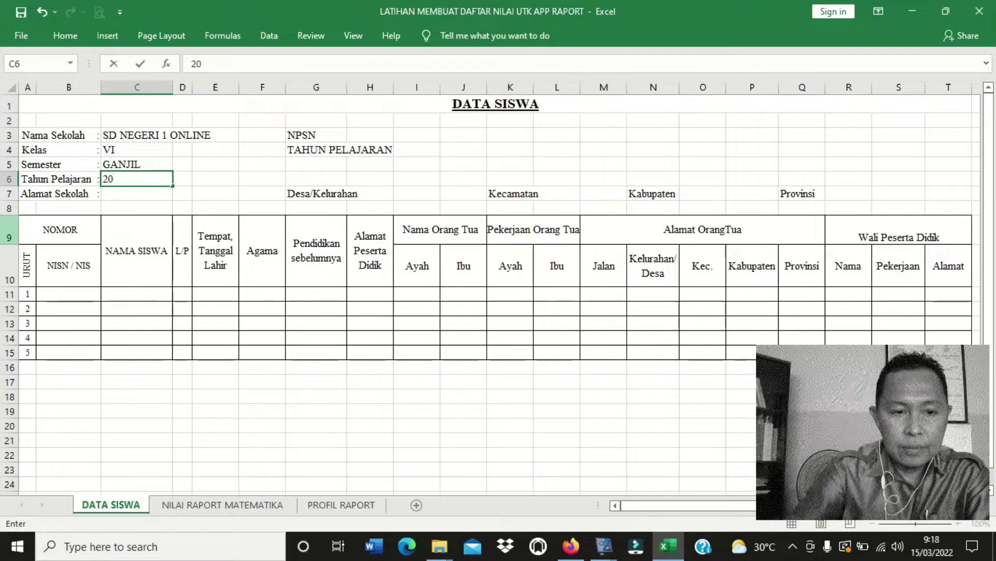
type("21/2022")
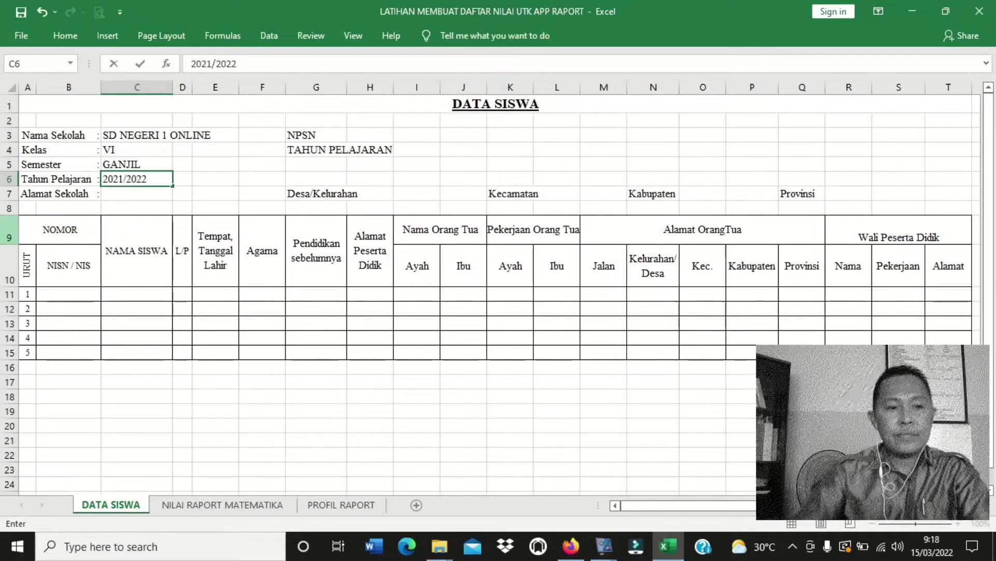
key("Return")
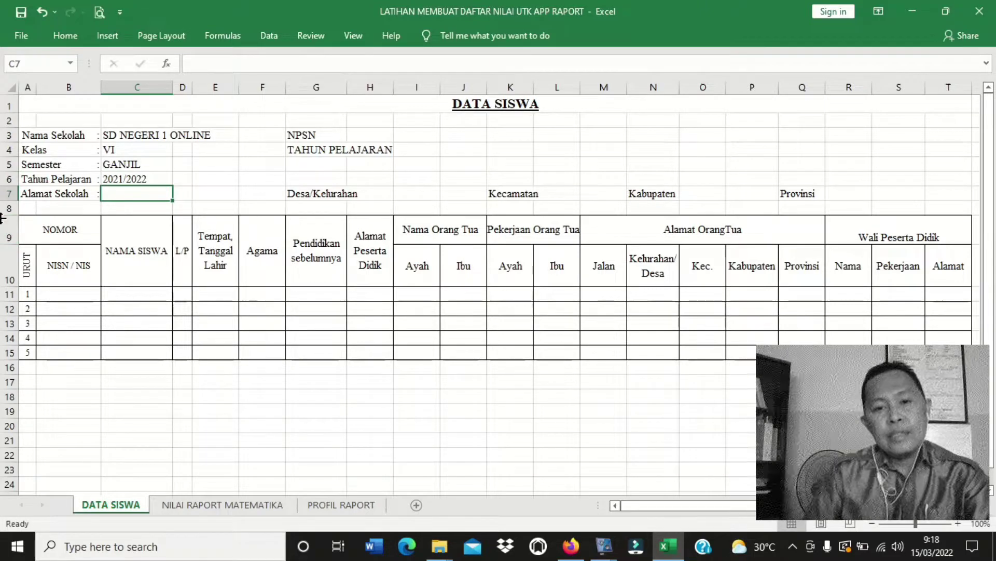
Step: Fill in the school's street address for Alamat Sekolah in cell C7
double_click(143, 198)
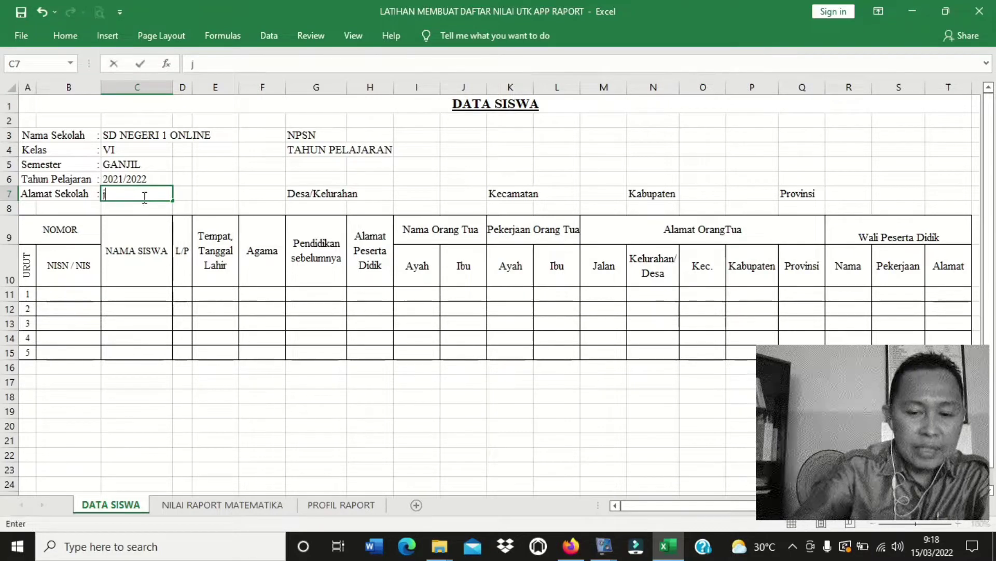
type("JL. WEBSITE")
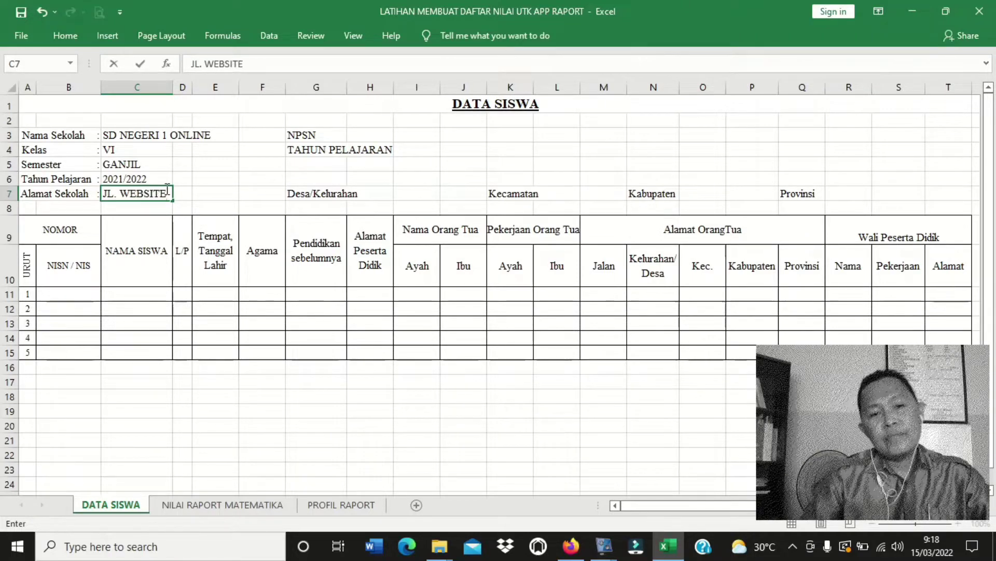
left_click(401, 199)
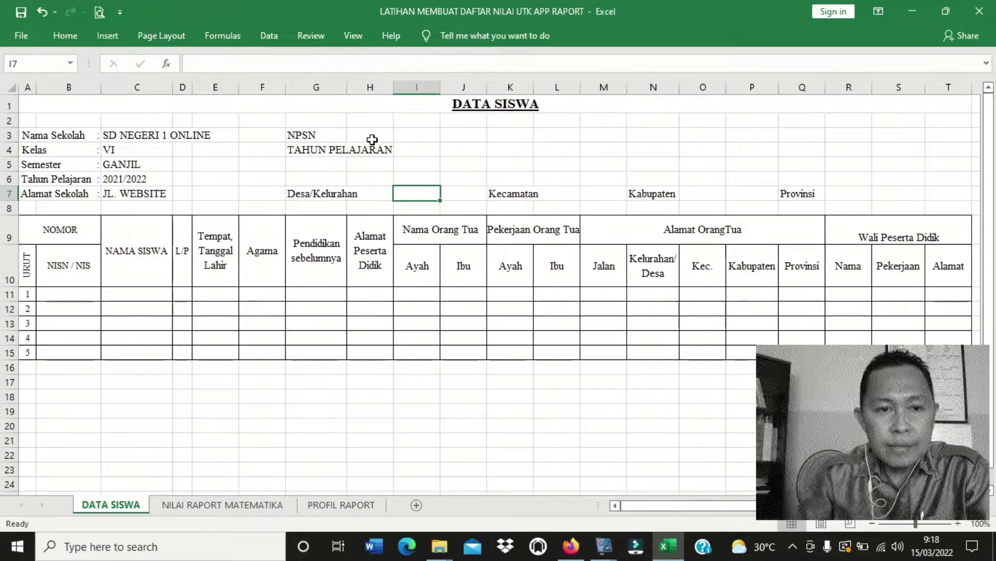
Step: Enter the school's NPSN number in cell I3 and delete the redundant TAHUN PELAJARAN label in G4
left_click(402, 136)
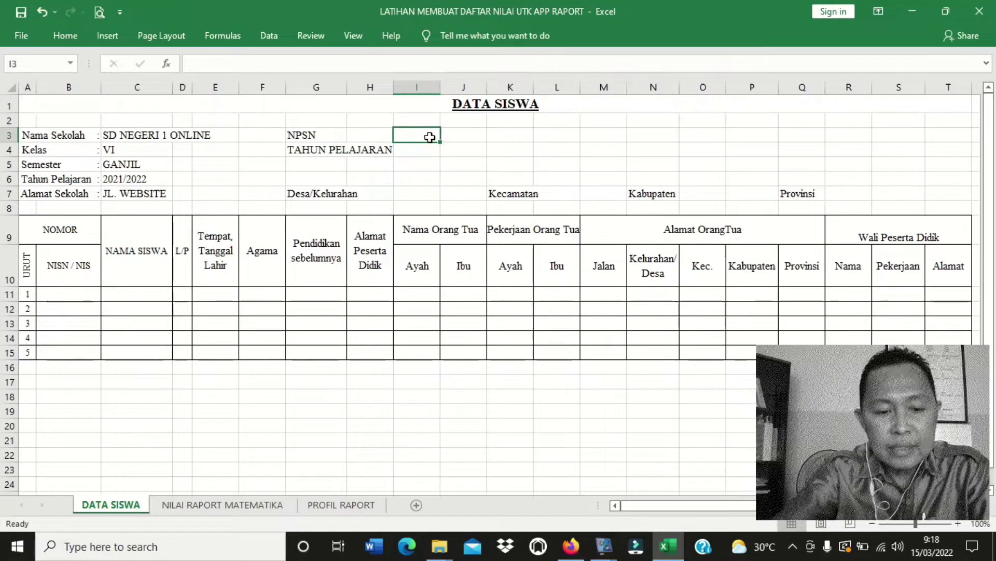
type("1")
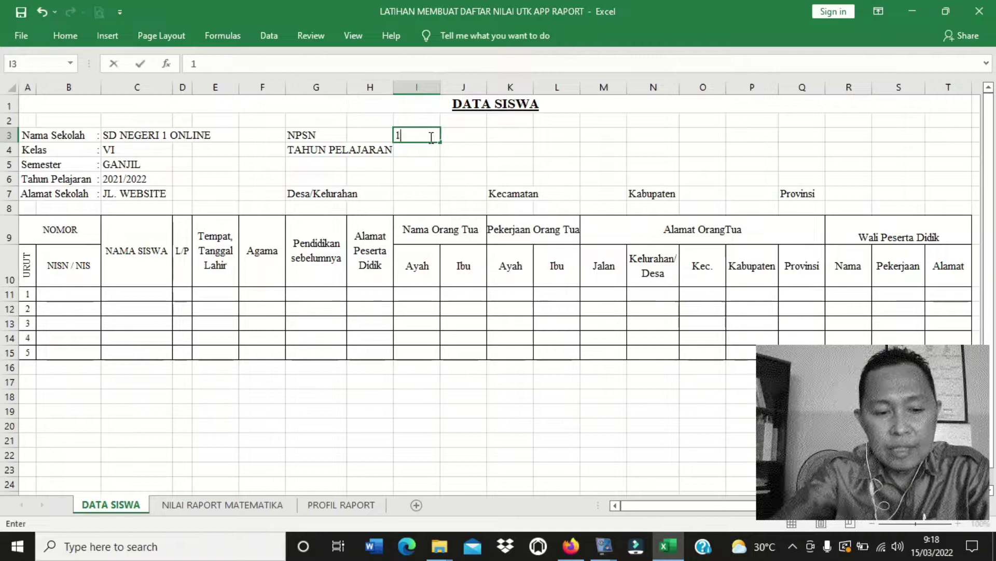
type("23456789")
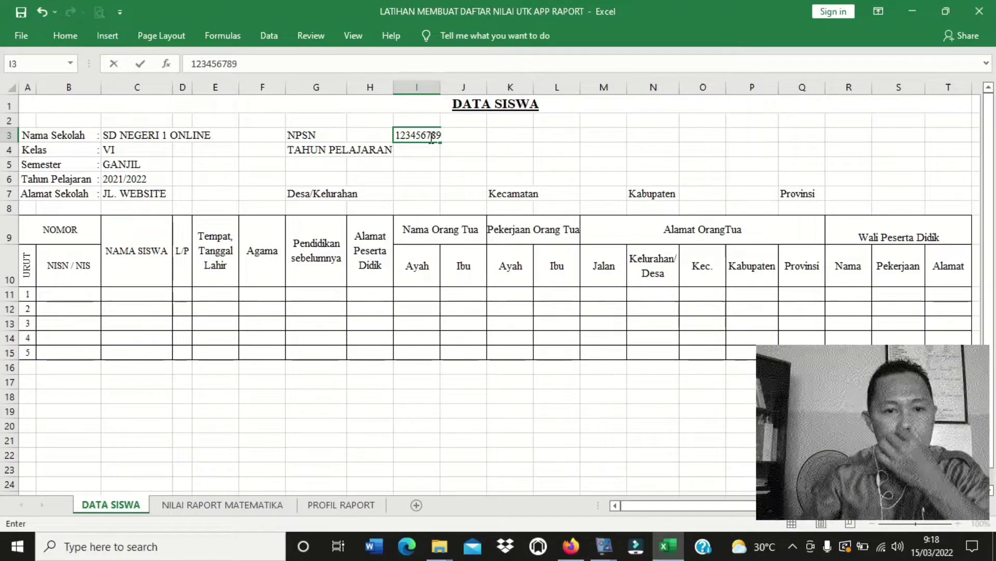
key("Return")
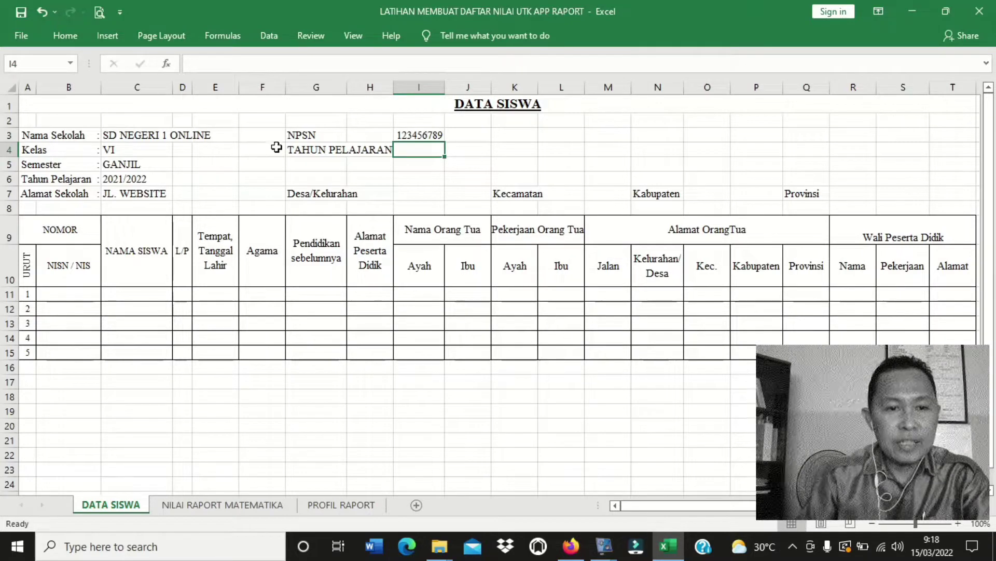
left_click(299, 149)
key("Delete")
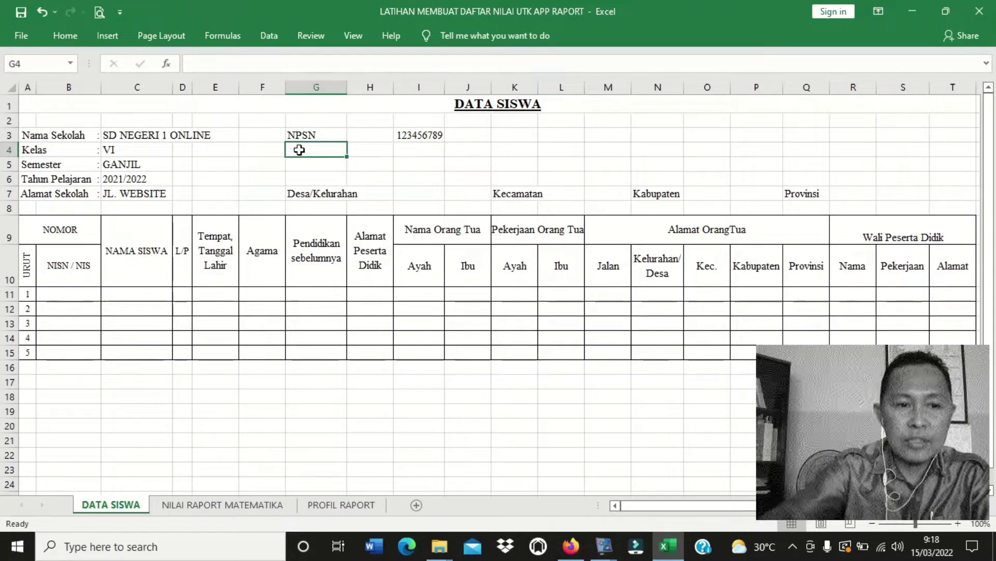
Step: Enter LURAH for Desa/Kelurahan in cell I7 and CAMAT for Kecamatan in cell M7
left_click(402, 195)
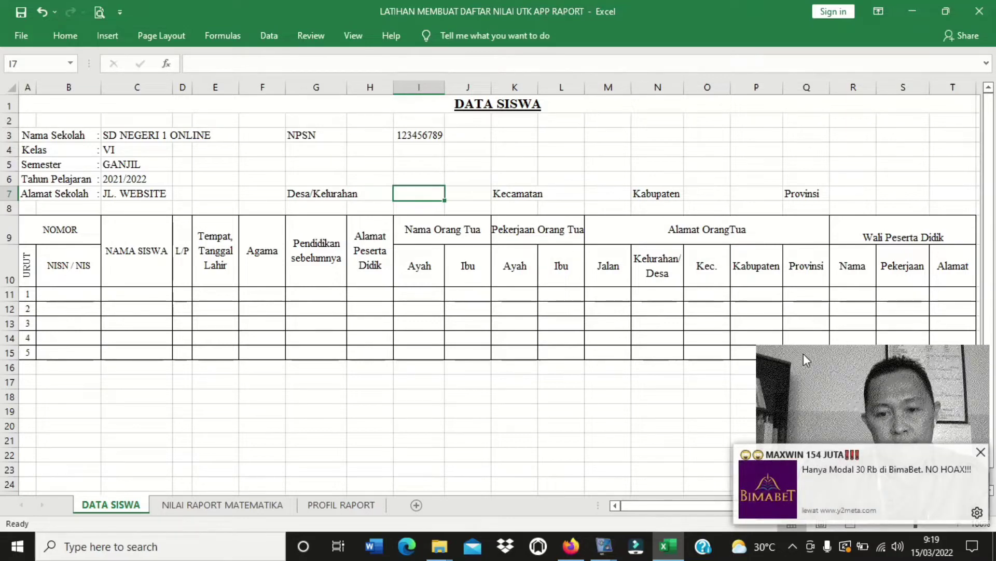
left_click(986, 453)
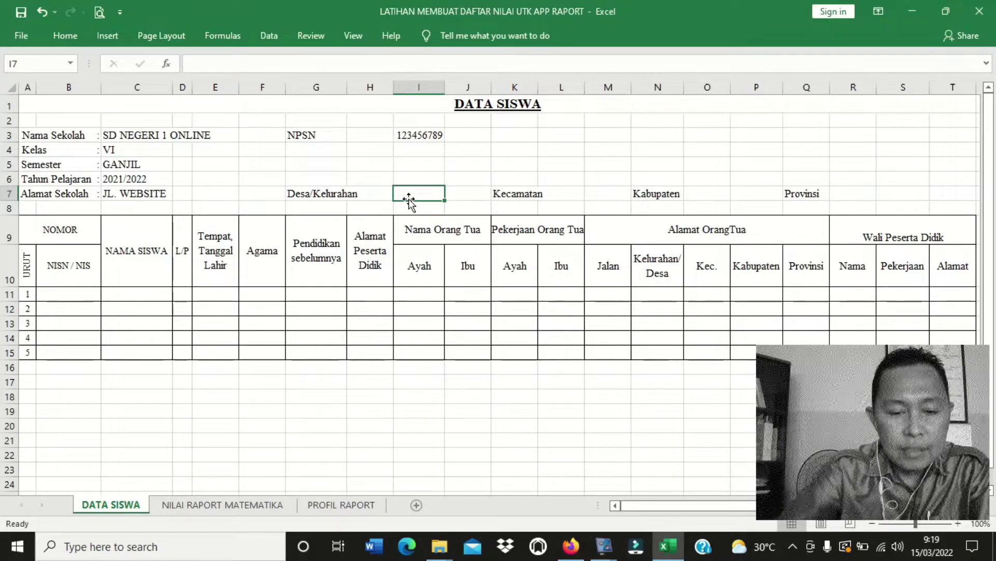
type("LURAH")
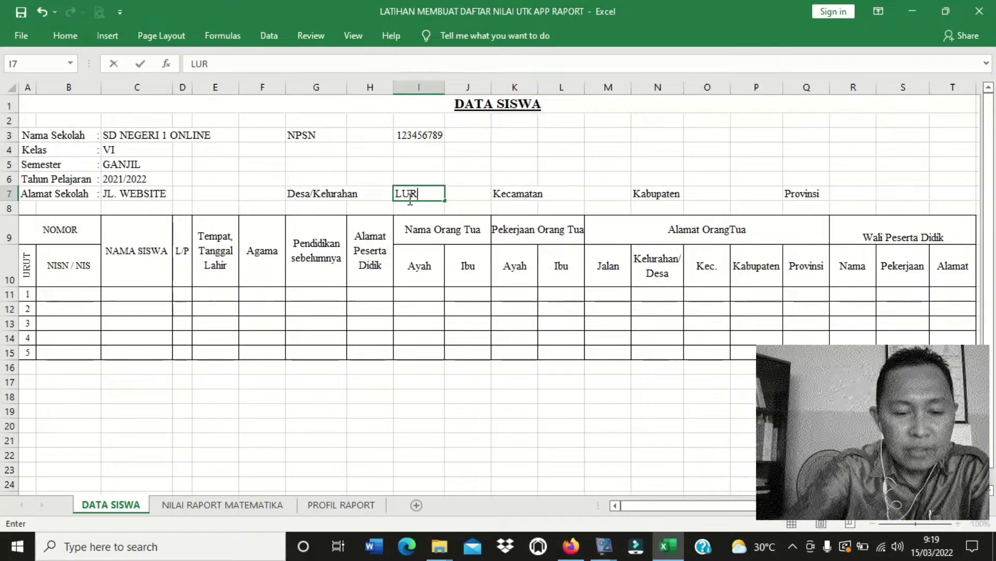
key("Right")
key("Right")
key("Right")
key("Right")
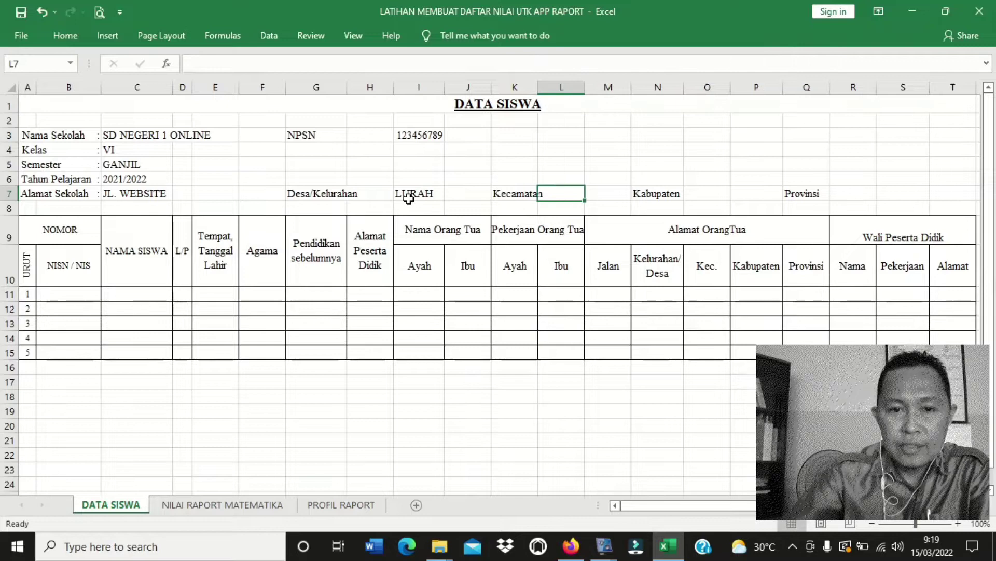
type("CAMAT")
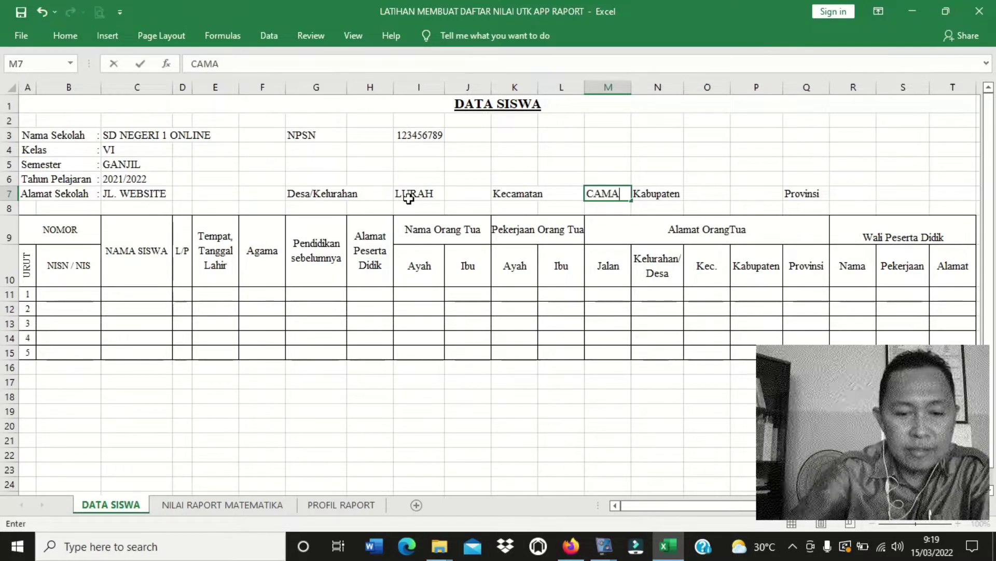
Step: Enter KOTA for Kabupaten in cell O7 and SULTRA for Provinsi in cell R7
left_click(704, 198)
type("KOTA")
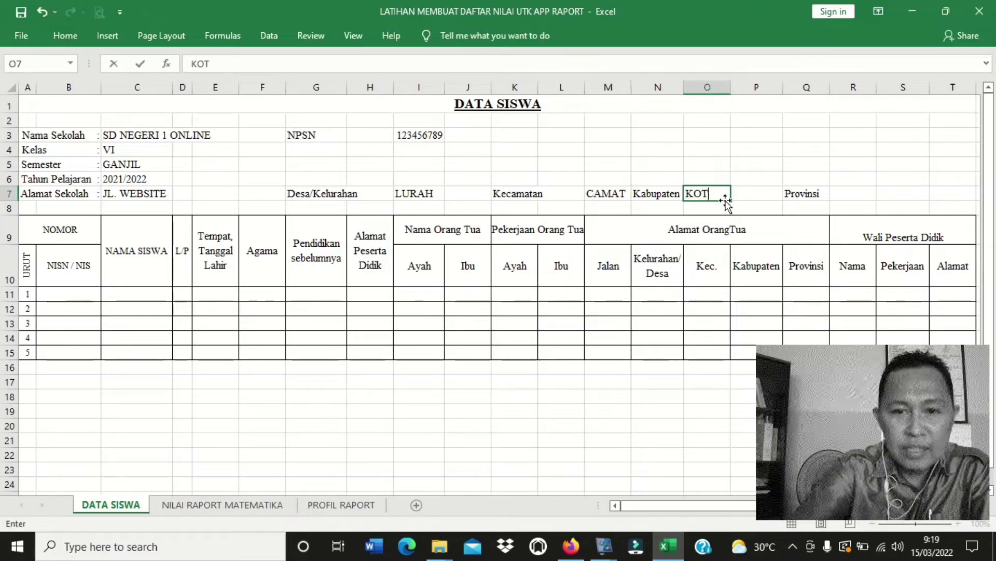
key("Tab")
key("Tab")
key("Tab")
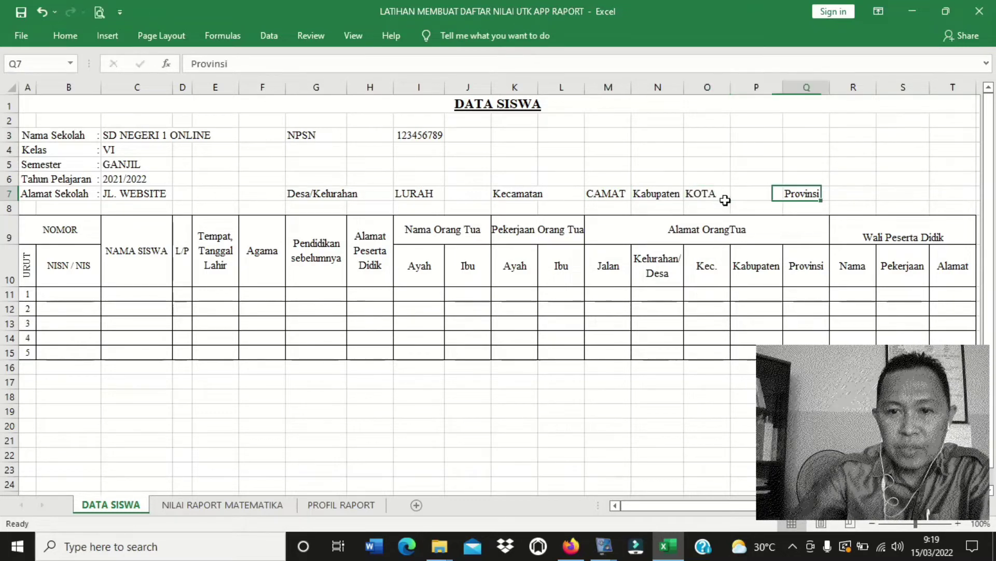
type("SULTRA")
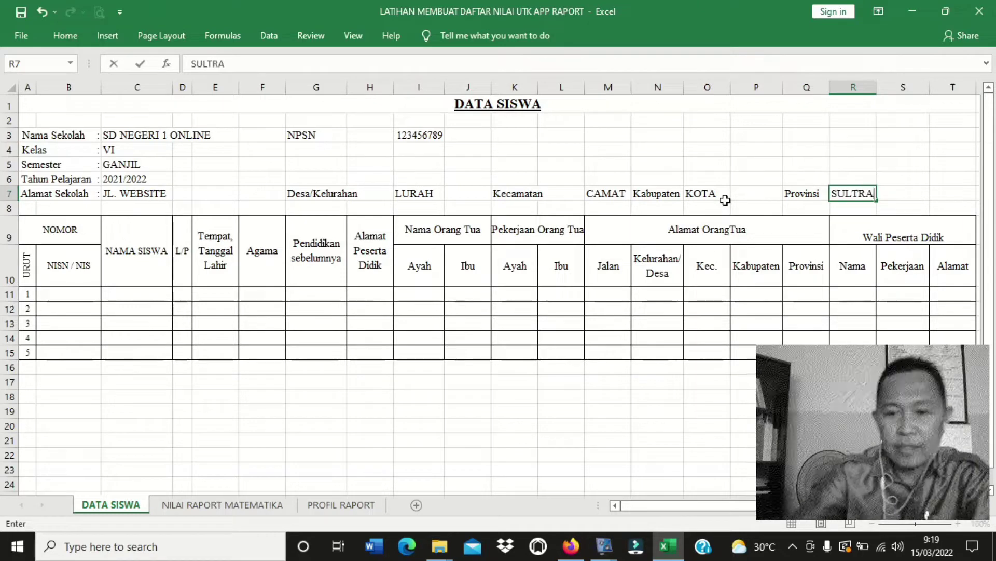
key("Return")
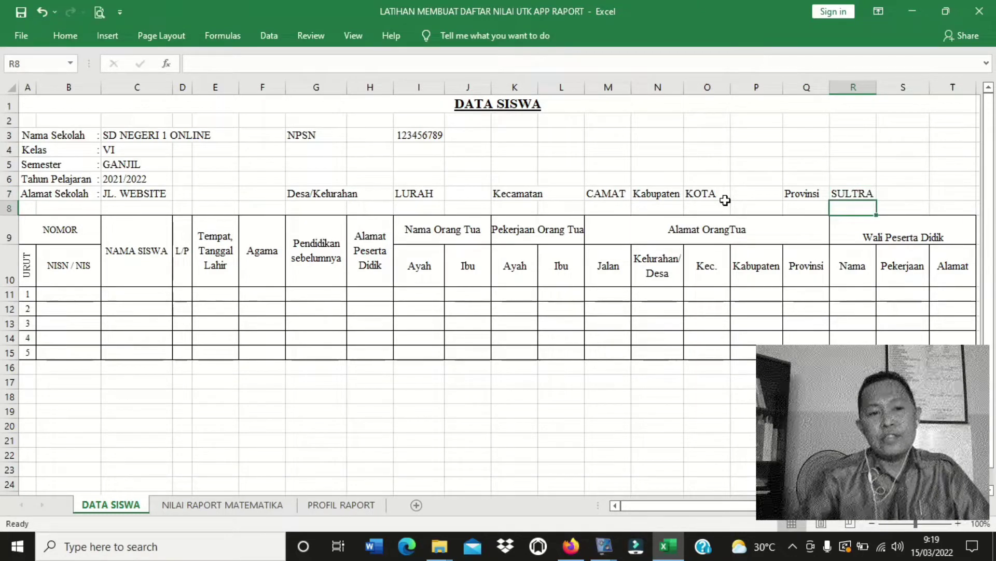
Step: Enter the NISN/NIS numbers of the first two students in cells B11 and B12
left_click(77, 296)
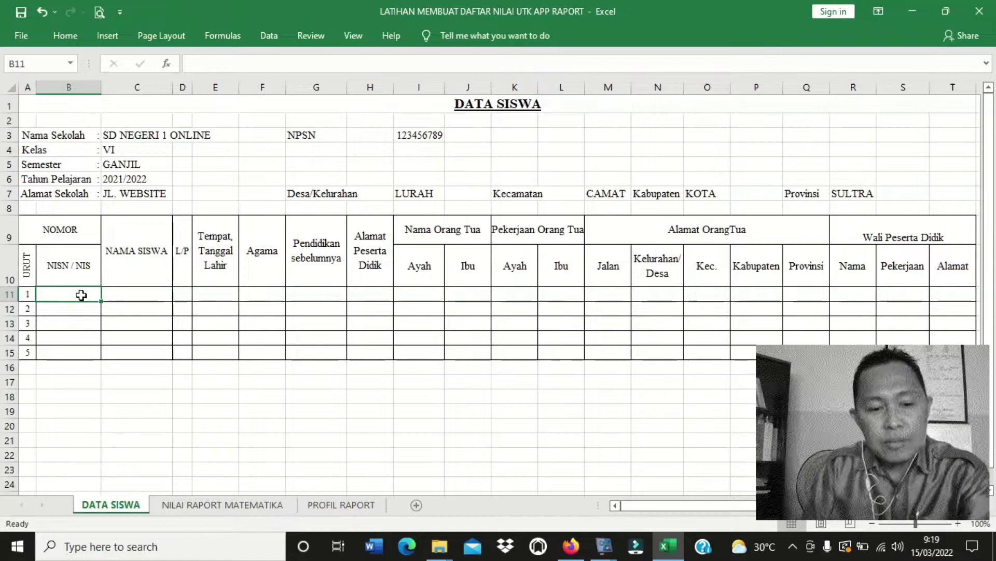
type("12345")
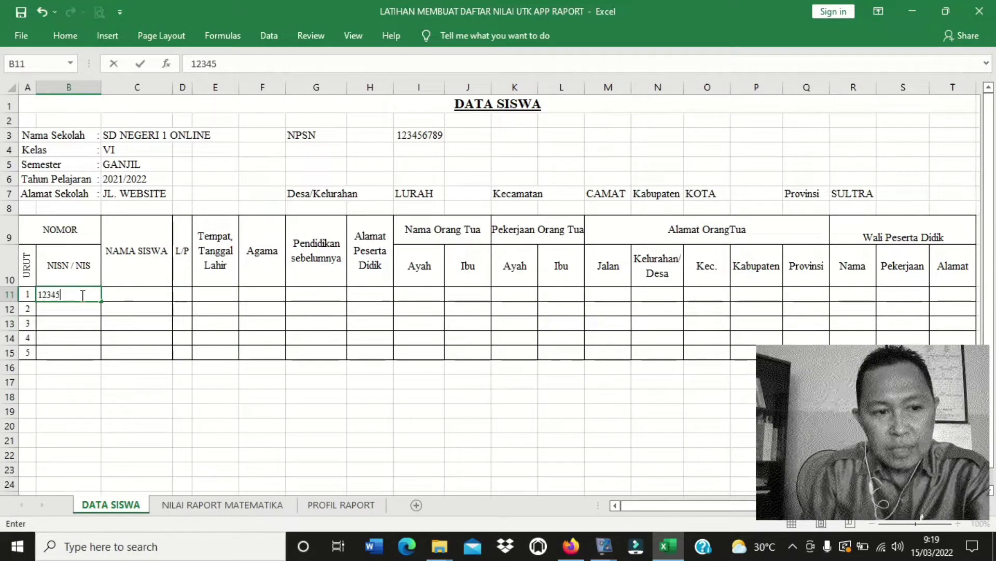
left_click(77, 308)
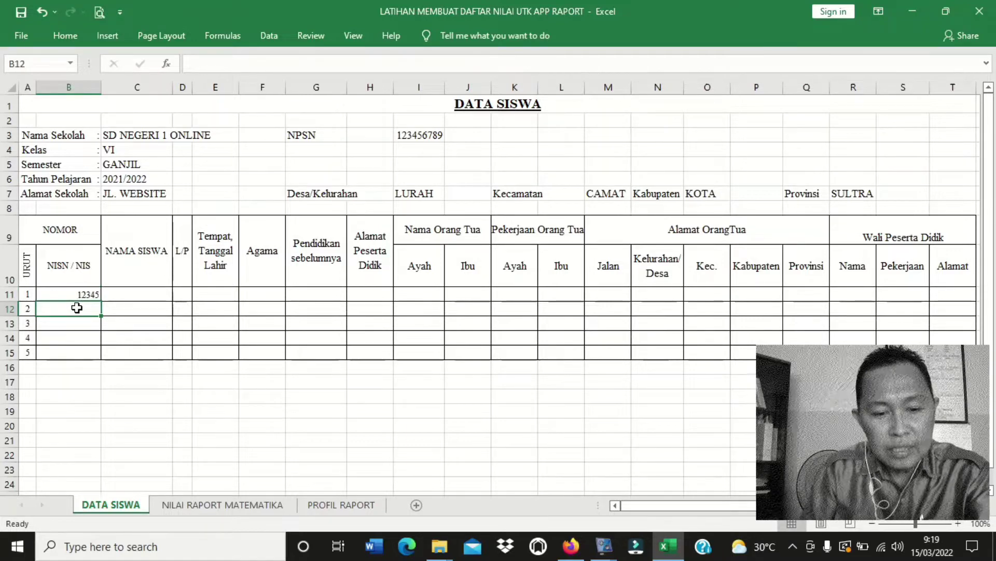
type("6789")
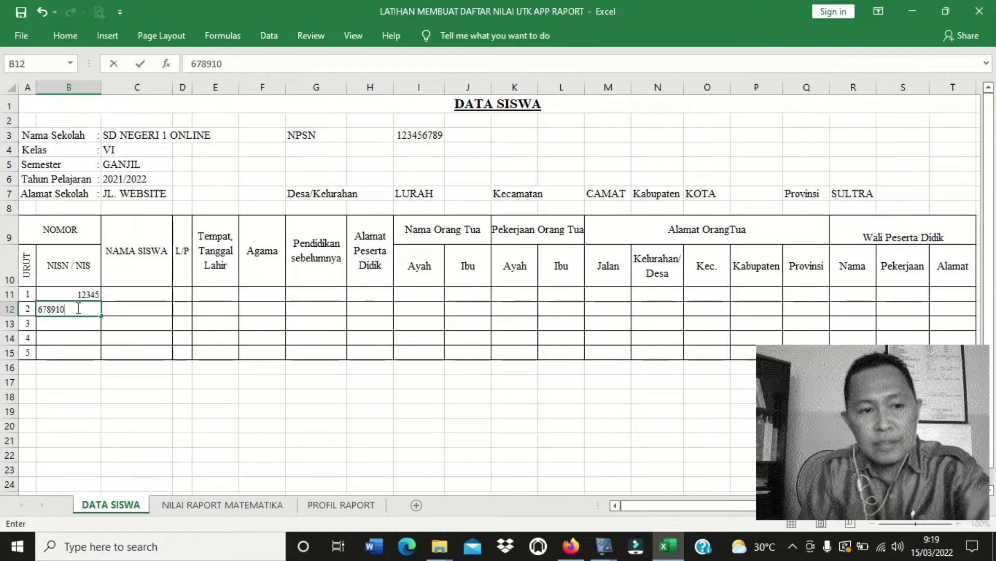
type("10")
key("Return")
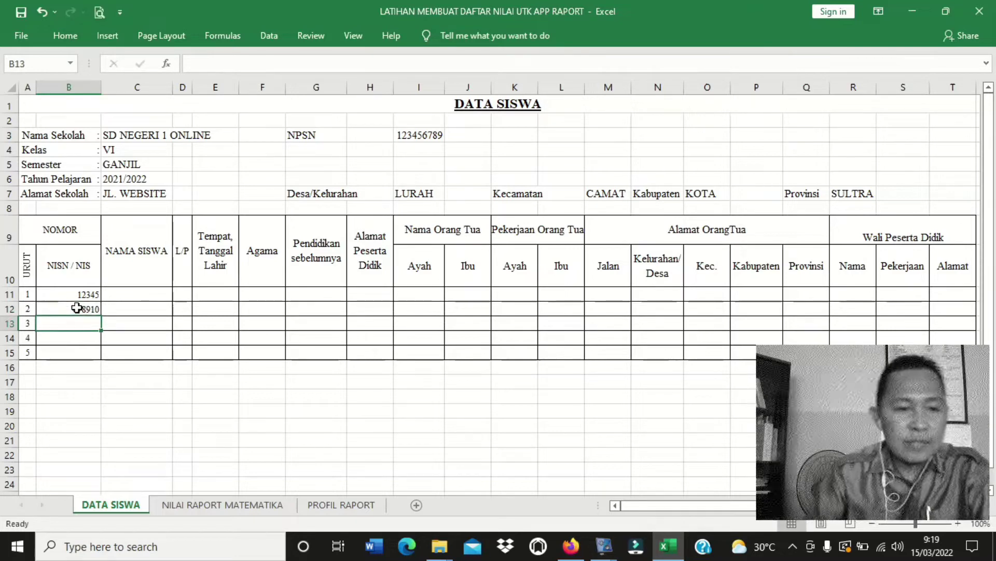
Step: Enter the names of the first two students under NAMA SISWA in cells C11 and C12
left_click(126, 294)
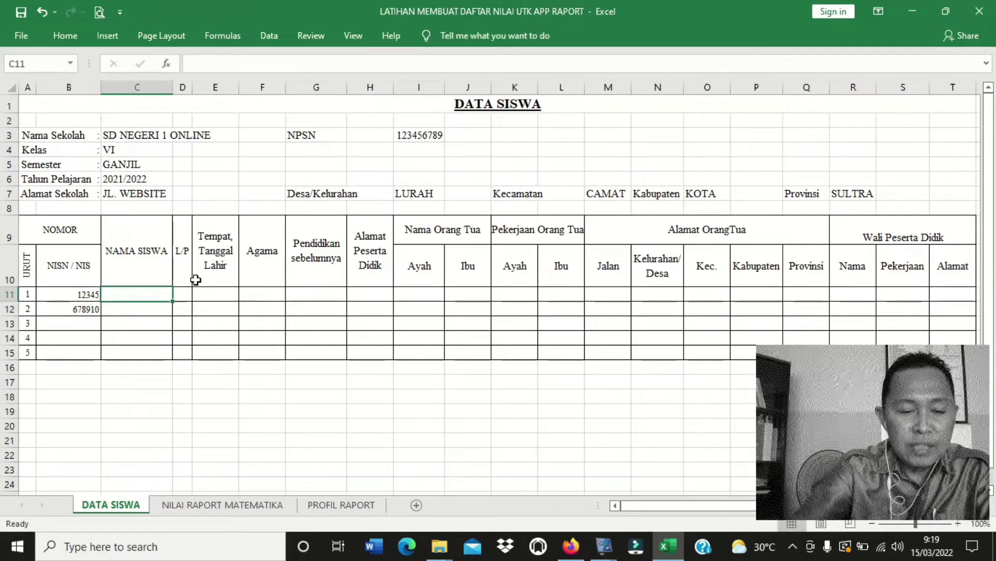
type("ANDI")
key("Return")
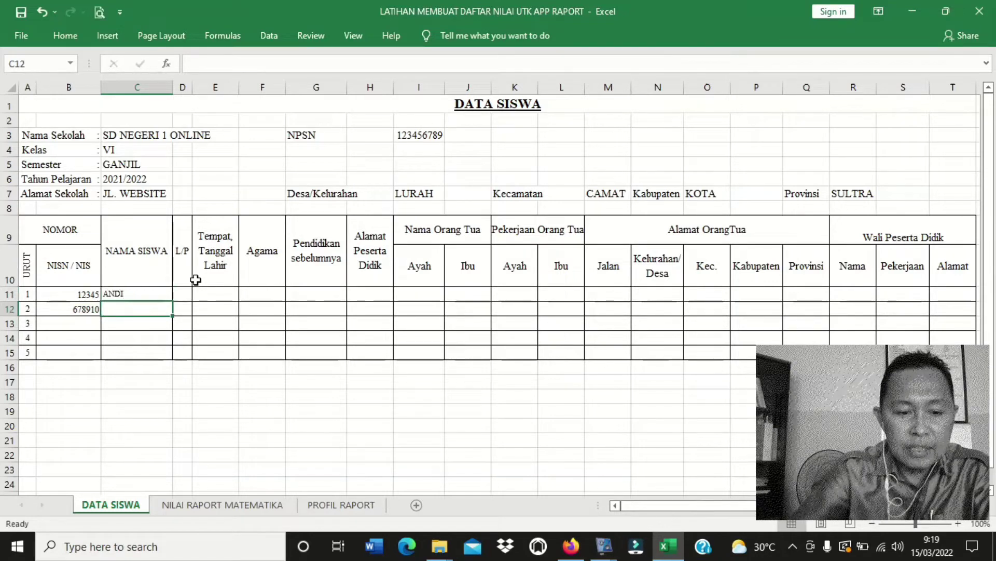
type("DENI")
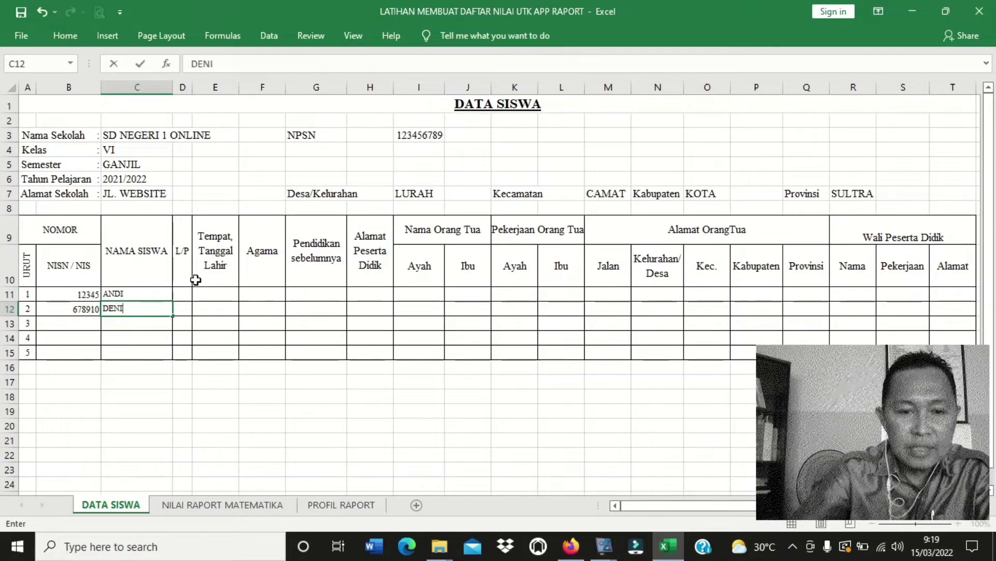
Step: Enter L/P in the gender column for the first two students, cells D11 and D12
left_click(187, 296)
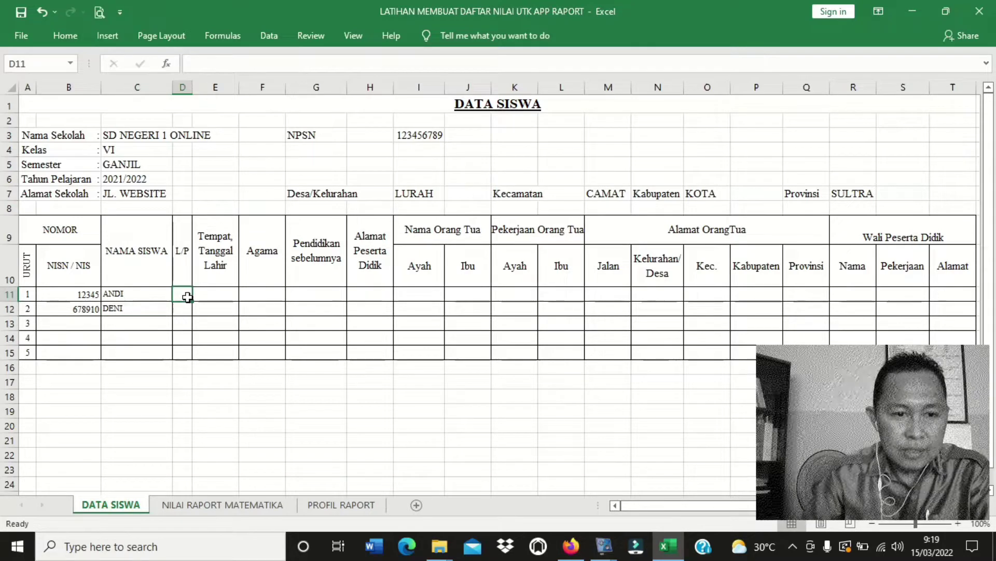
type("L/P")
key("Return")
type("L/P")
key("Return")
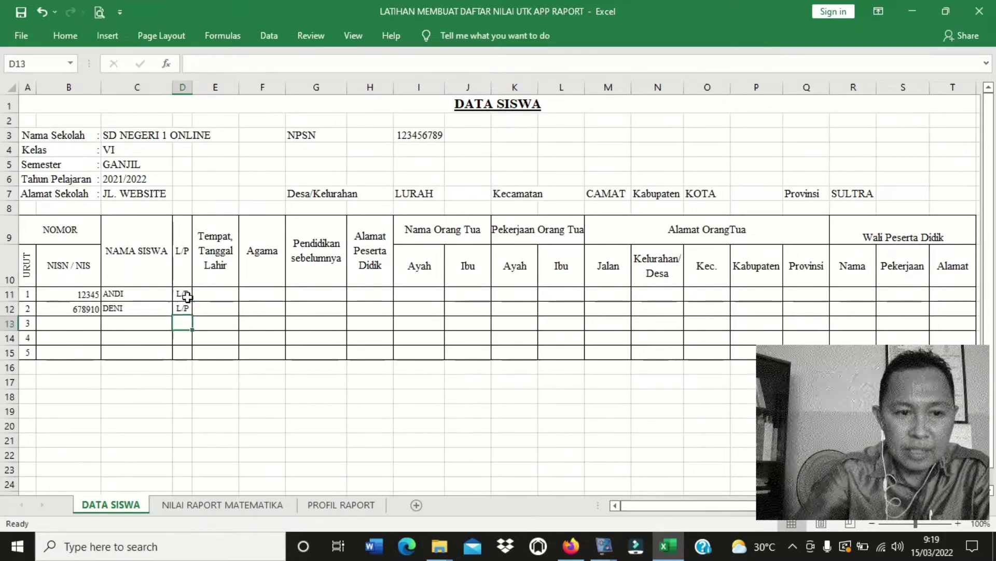
Step: Set the gender of both students to L in cells D11 and D12
key("Up")
key("Up")
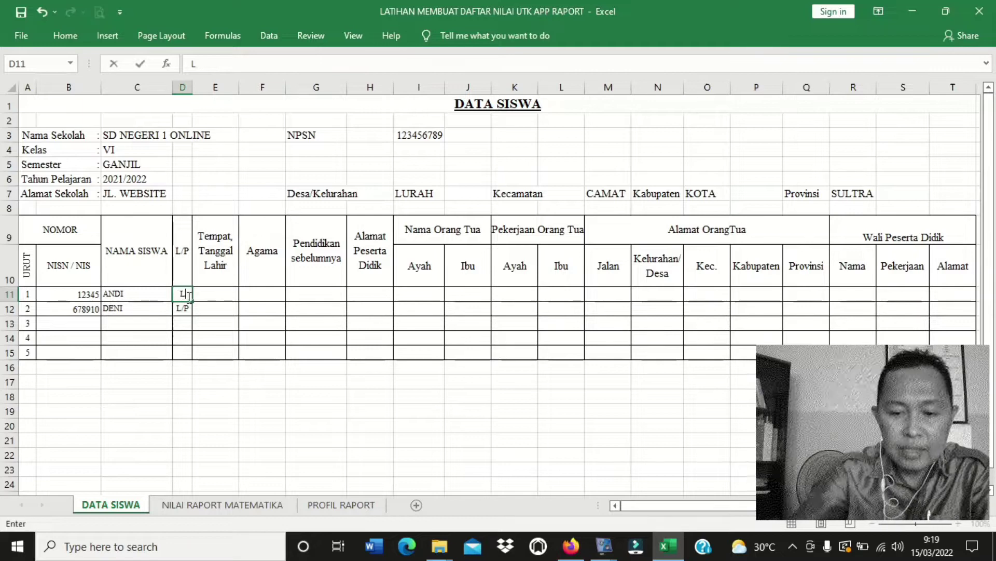
key("Down")
type("L")
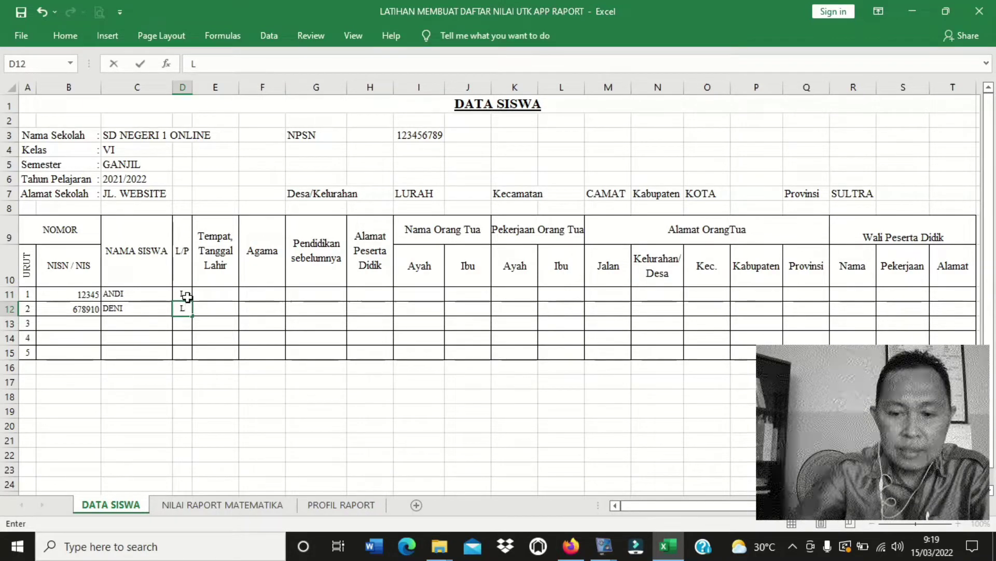
key("Return")
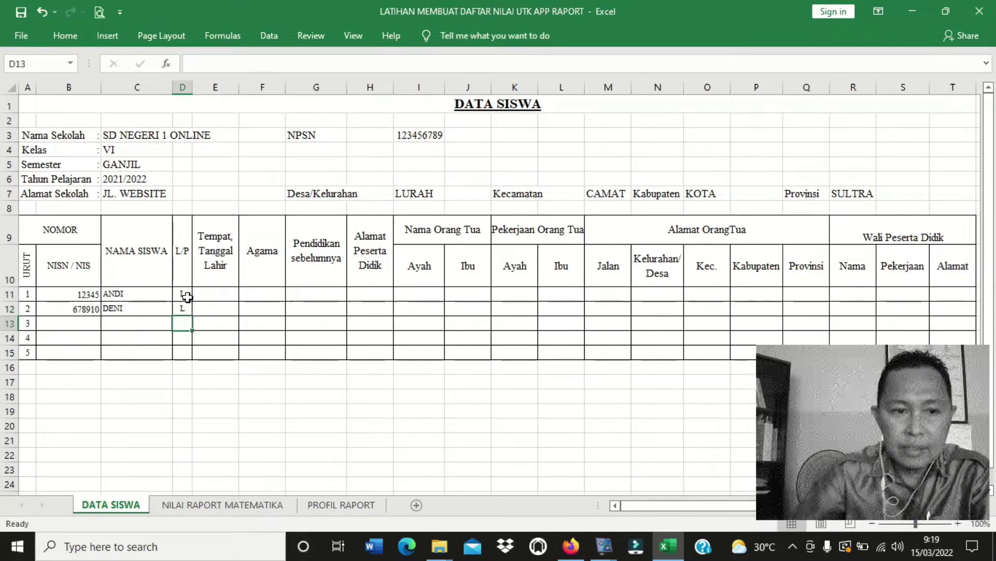
Step: Enter the first student's date of birth under Tempat, Tanggal Lahir in cell E11, with the month written out in Indonesian
left_click(214, 296)
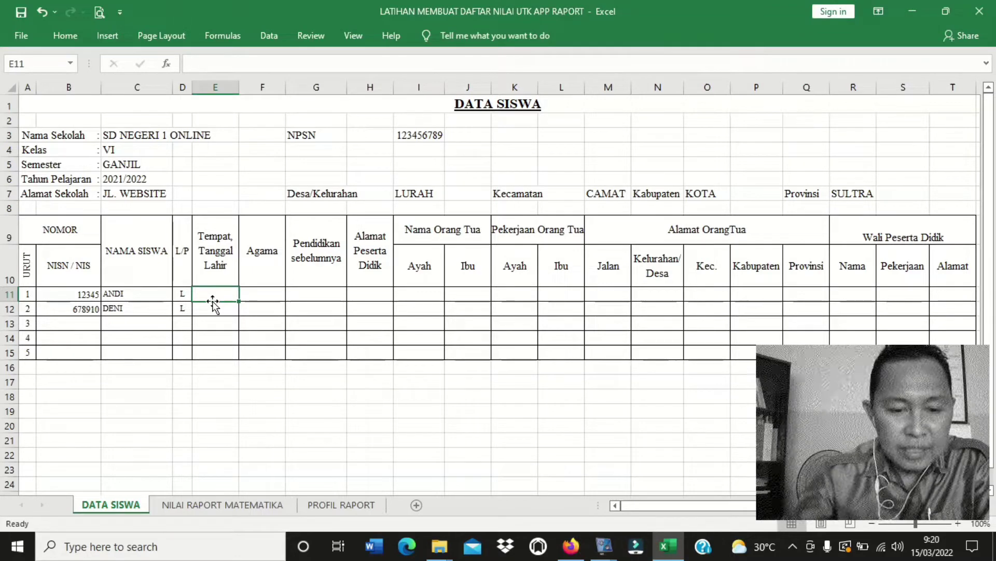
type("3 MAR")
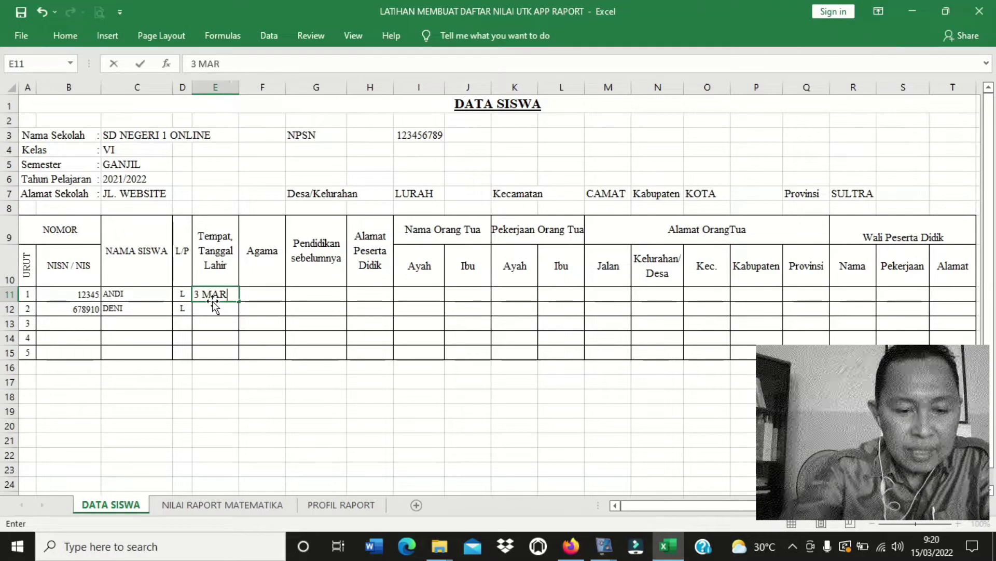
type("ET 2")
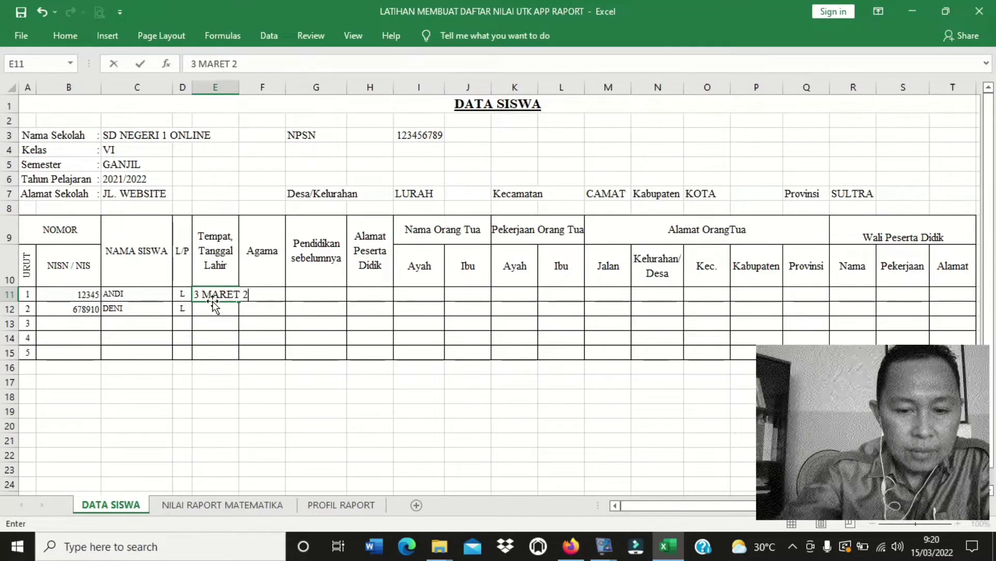
type("02")
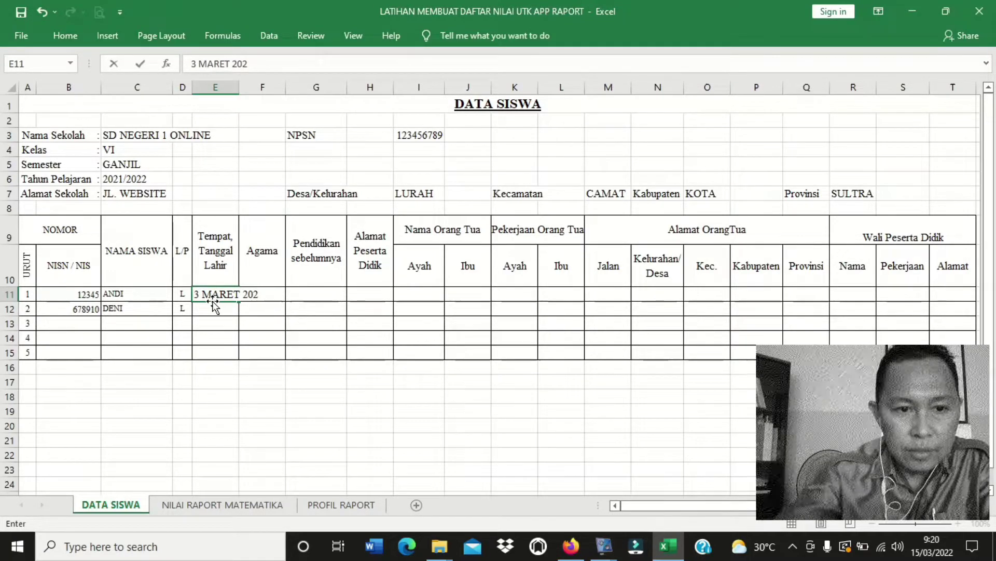
key("BackSpace")
type("15")
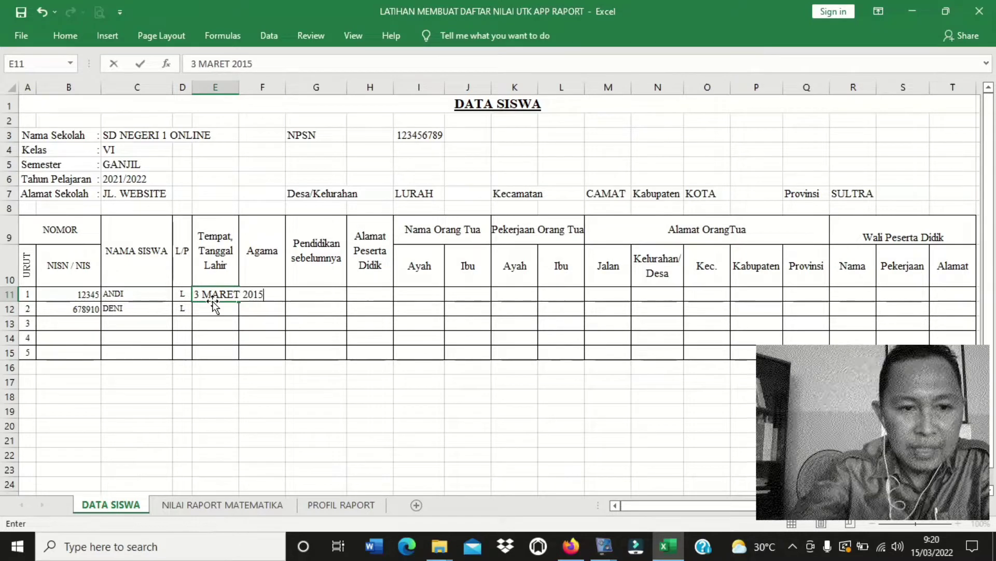
key("Return")
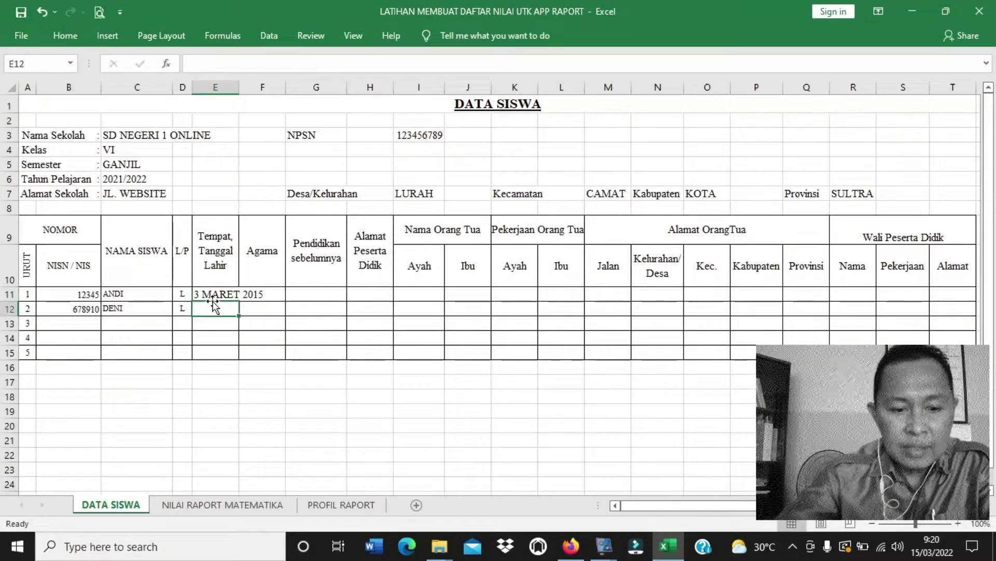
Step: Enter the second student's date of birth in cell E12
type("4")
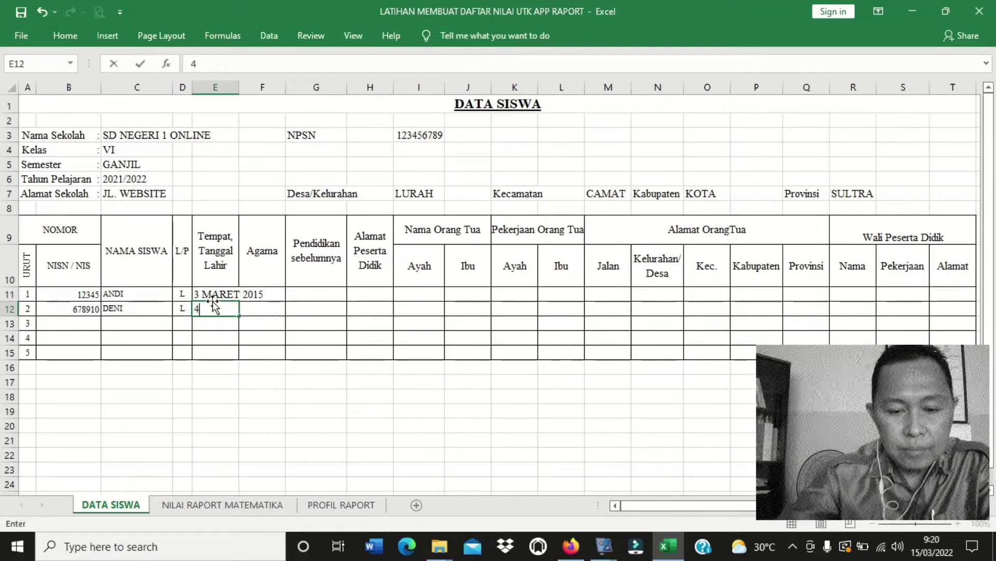
type(" APR")
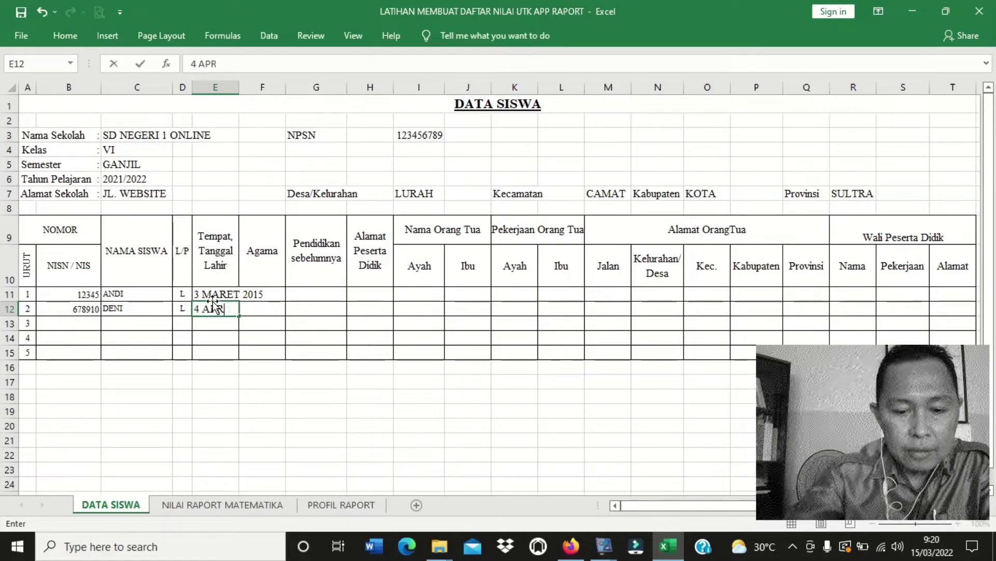
type("IL 2015")
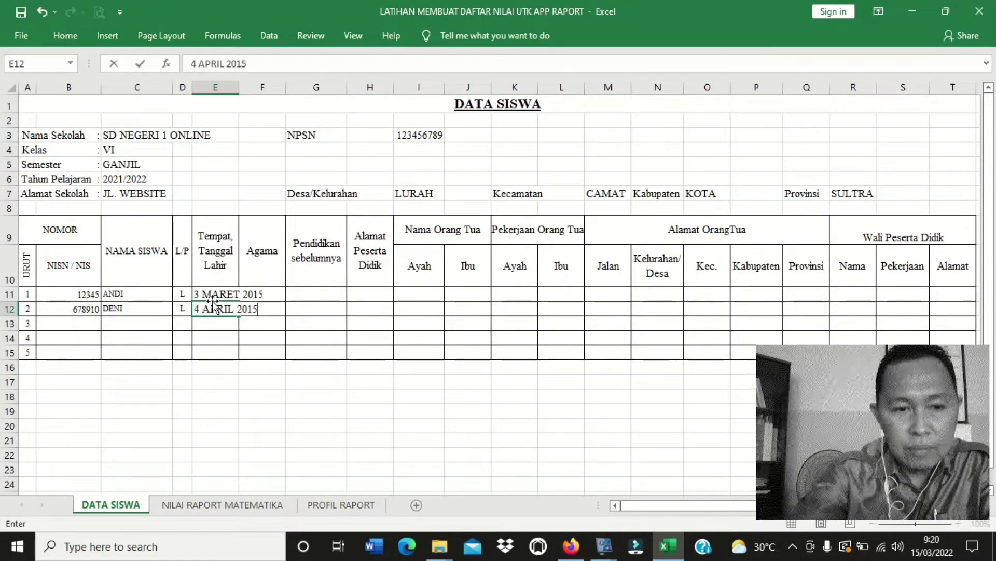
key("Return")
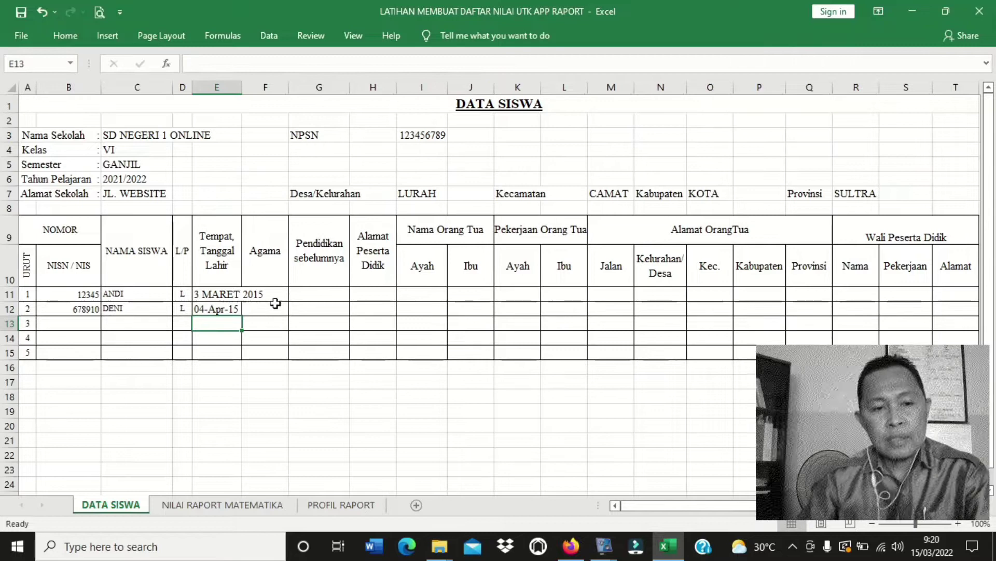
Step: Fill in the Agama column with ISLAM for the first student in F11 and KRISTEN for the second in F12
left_click(276, 293)
type("ISLAM")
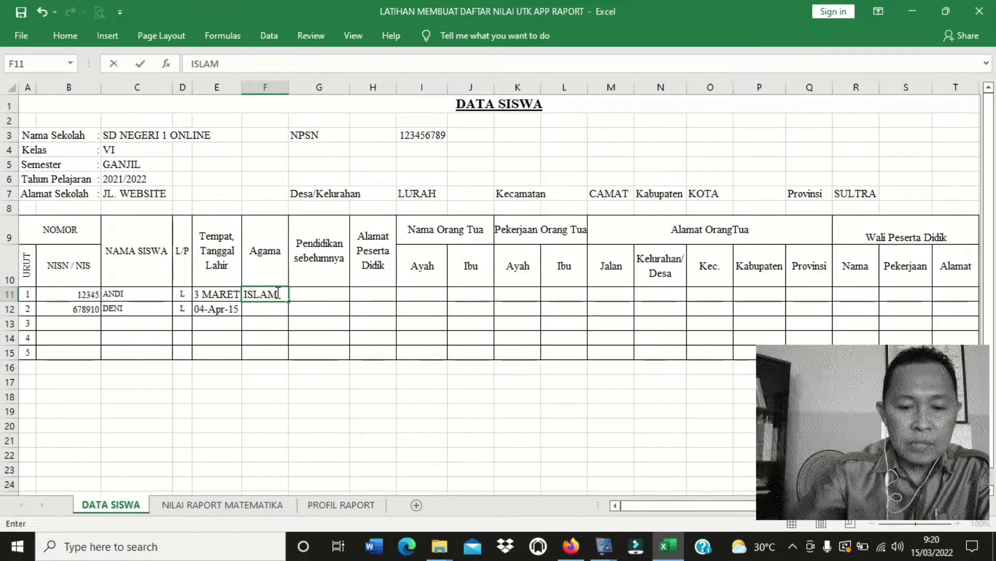
key("Return")
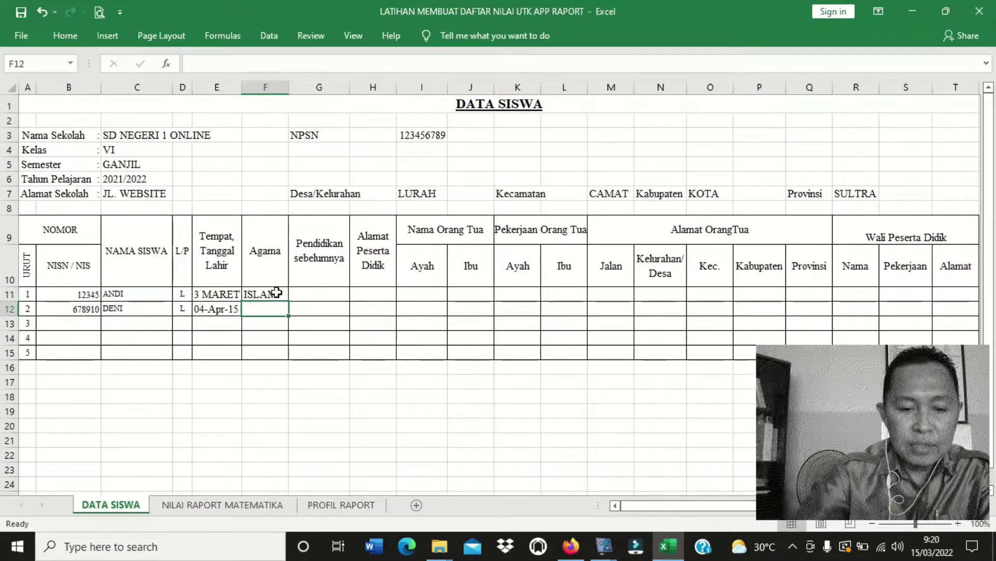
type("KRISTEN")
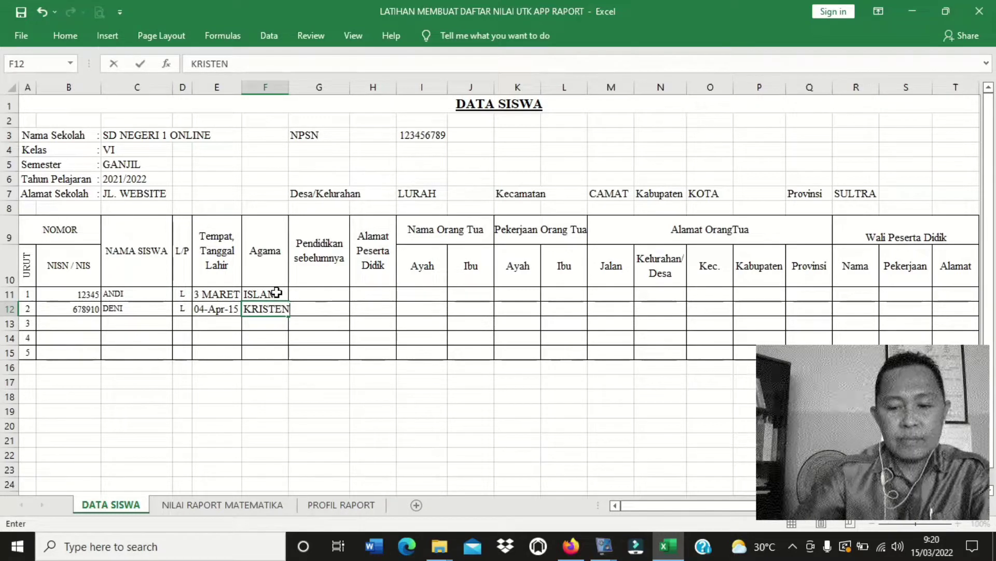
Step: Enter TK as the previous education (Pendidikan sebelumnya) of both students in cells G11 and G12
key("Tab")
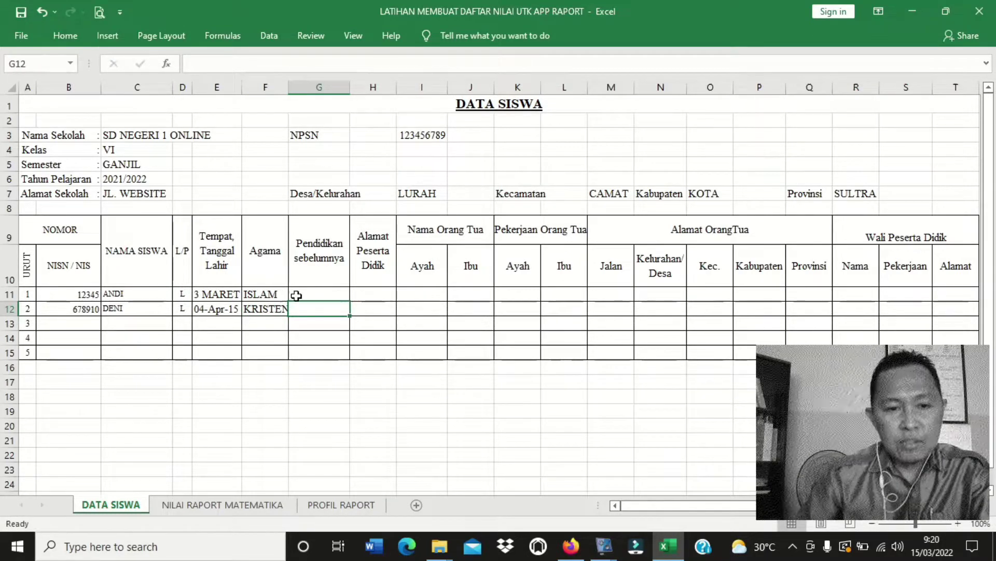
left_click(311, 293)
type("TK")
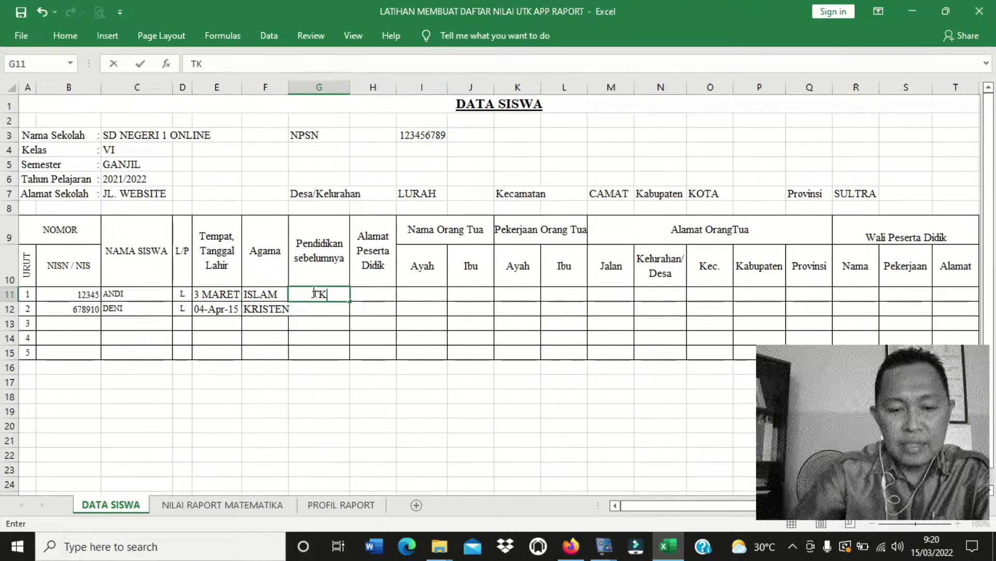
key("Return")
type("TK")
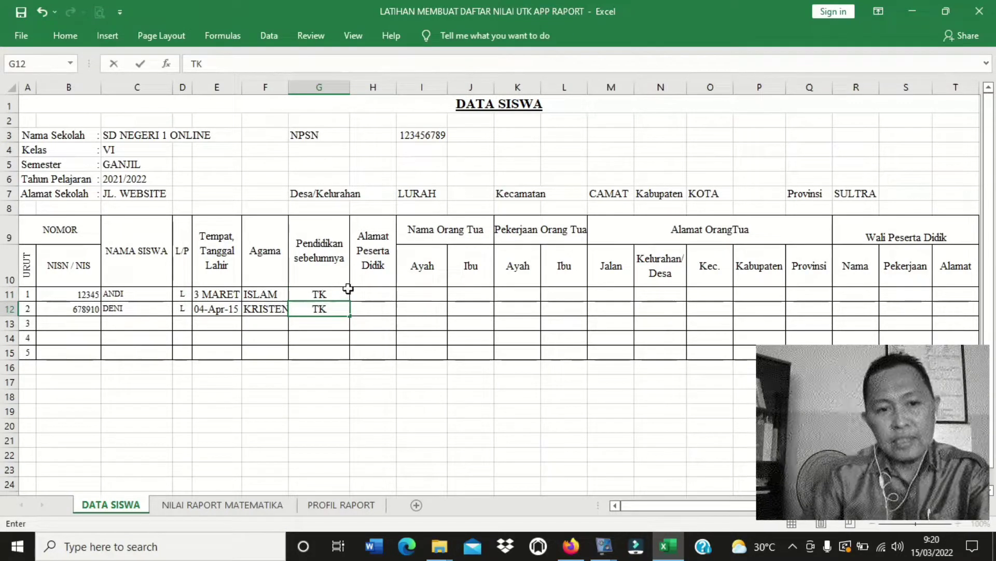
Step: Fill in the Alamat Peserta Didik column with each student's street address in cells H11 and H12
left_click(386, 294)
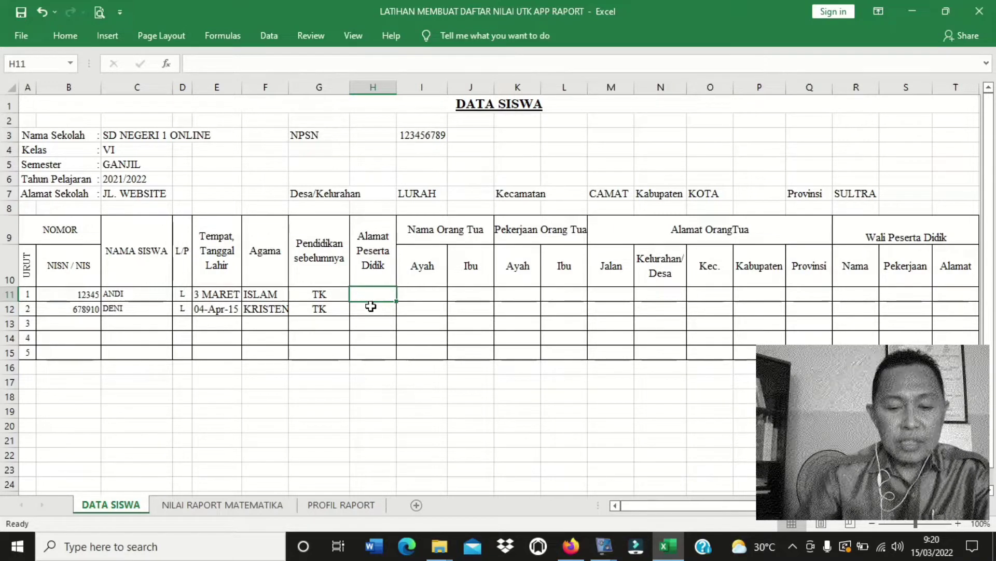
type("JL. CAKALANG")
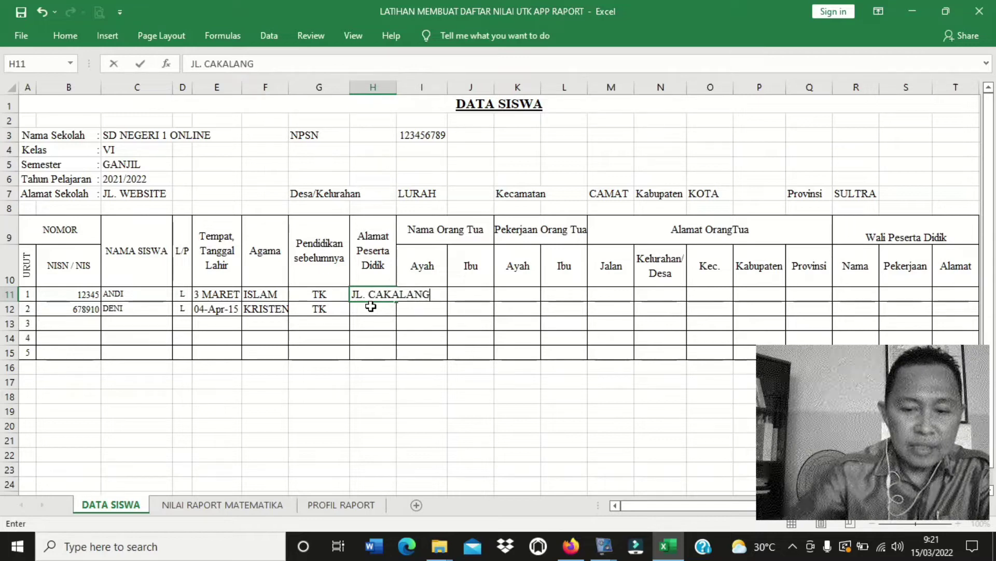
key("Return")
type("JL. ")
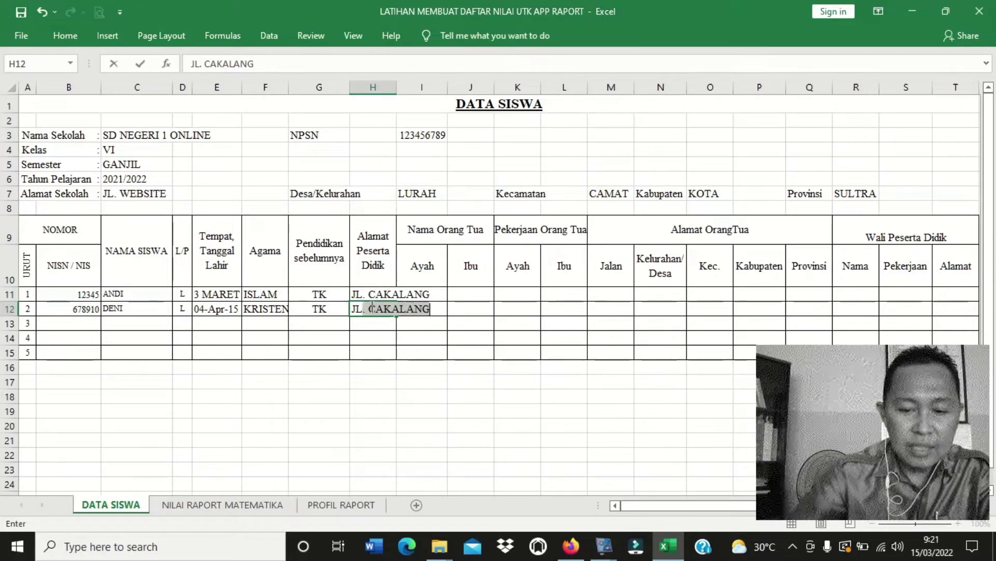
type("DURIAN")
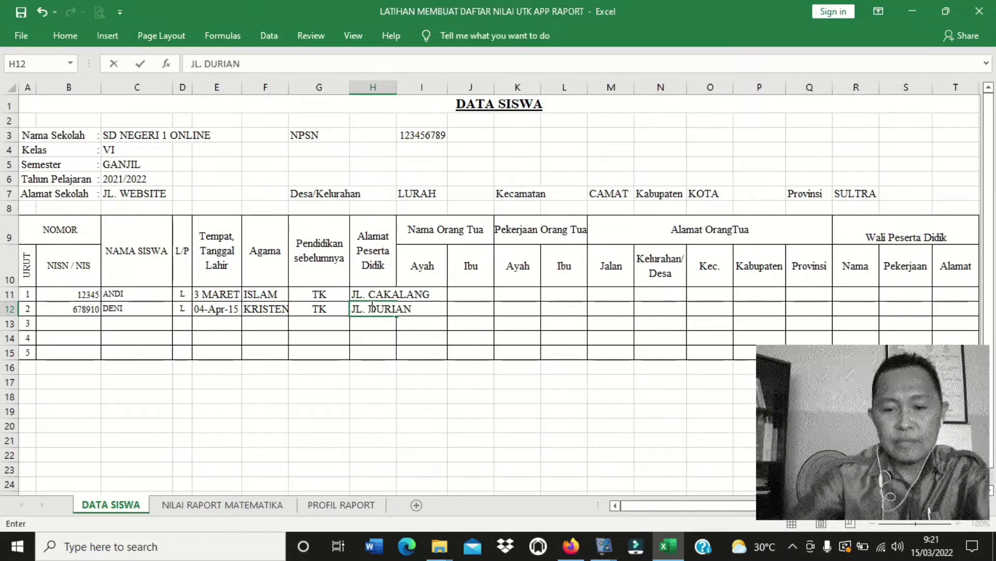
key("Return")
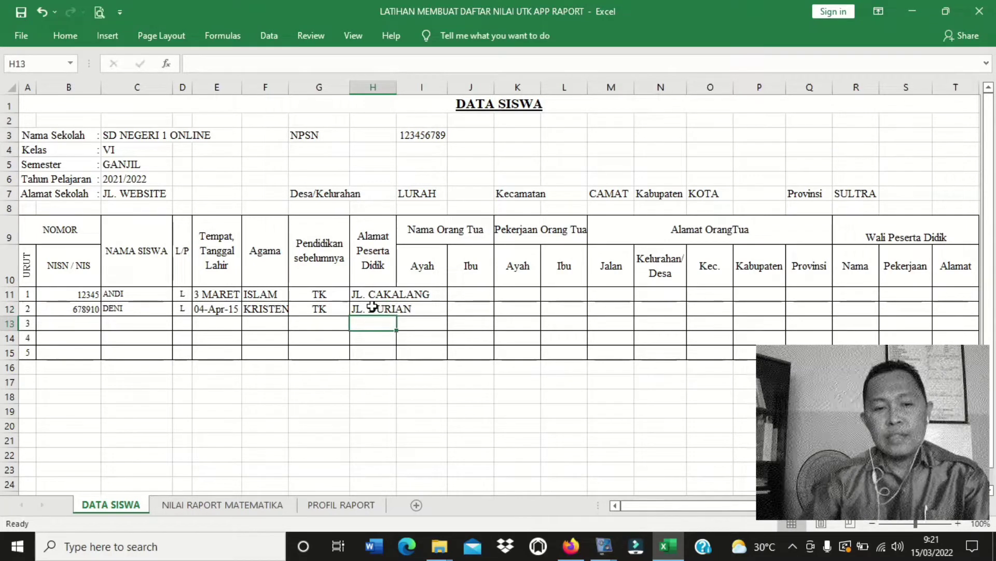
Step: Enter the fathers' names for both students under Nama Orang Tua, Ayah, in cells I11 and I12
left_click(424, 296)
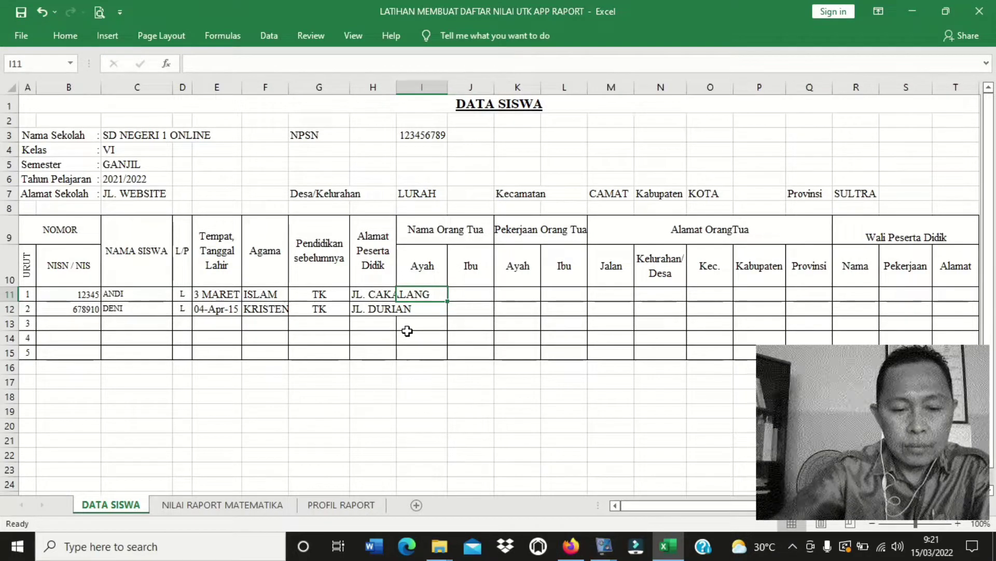
type("DONI")
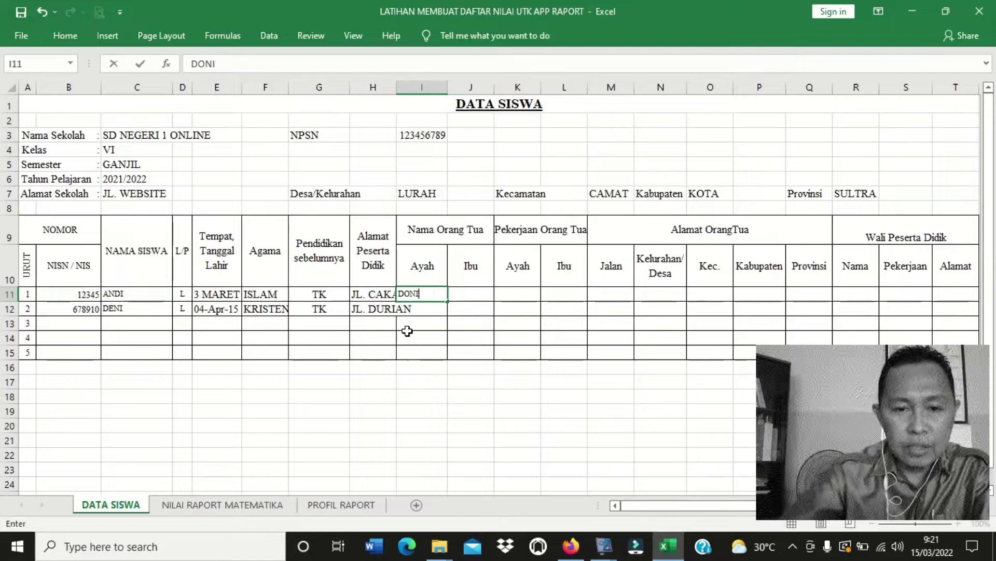
key("Return")
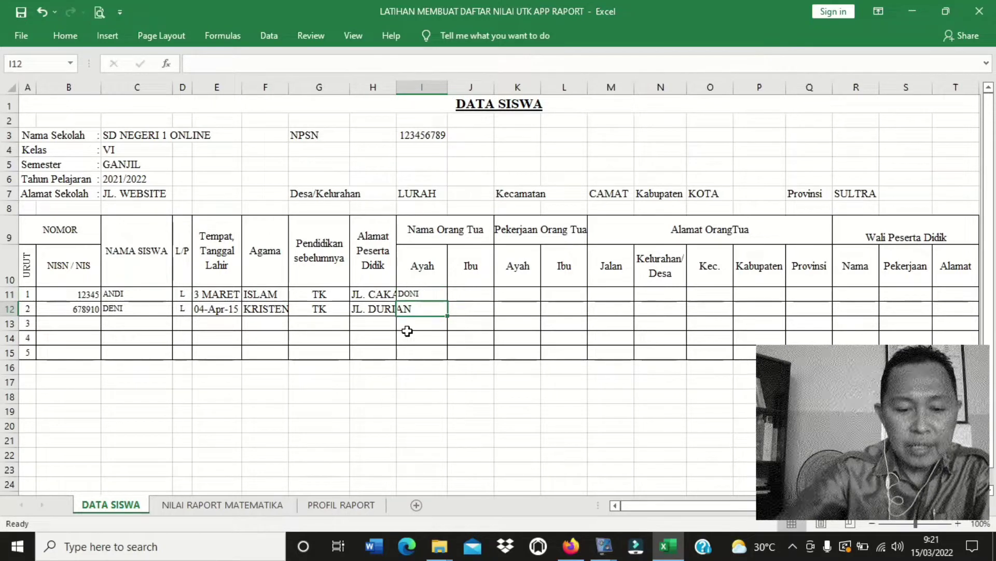
type("BEN")
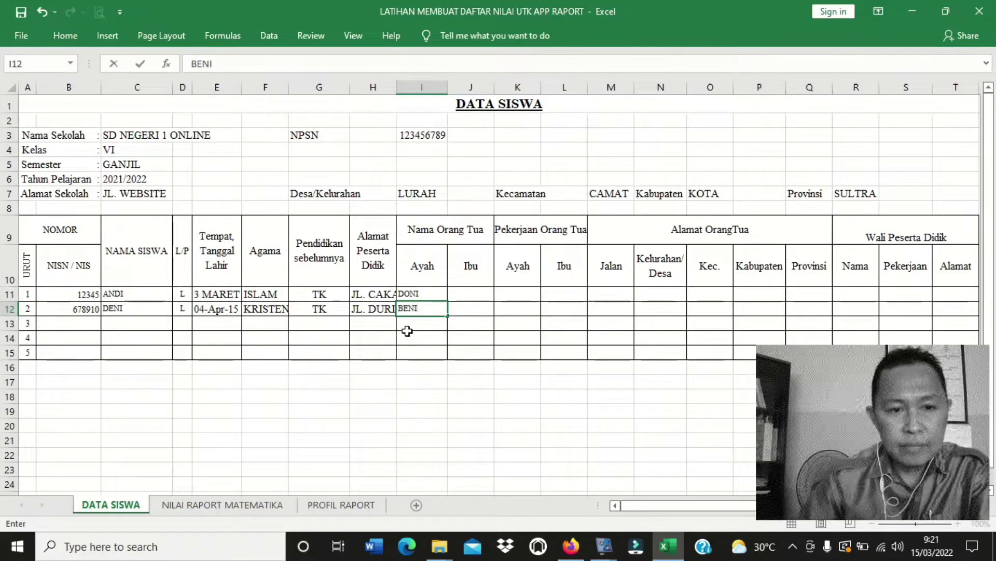
type("I")
Step: Enter the mothers' names for both students under Nama Orang Tua, Ibu, in cells J11 and J12
left_click(468, 292)
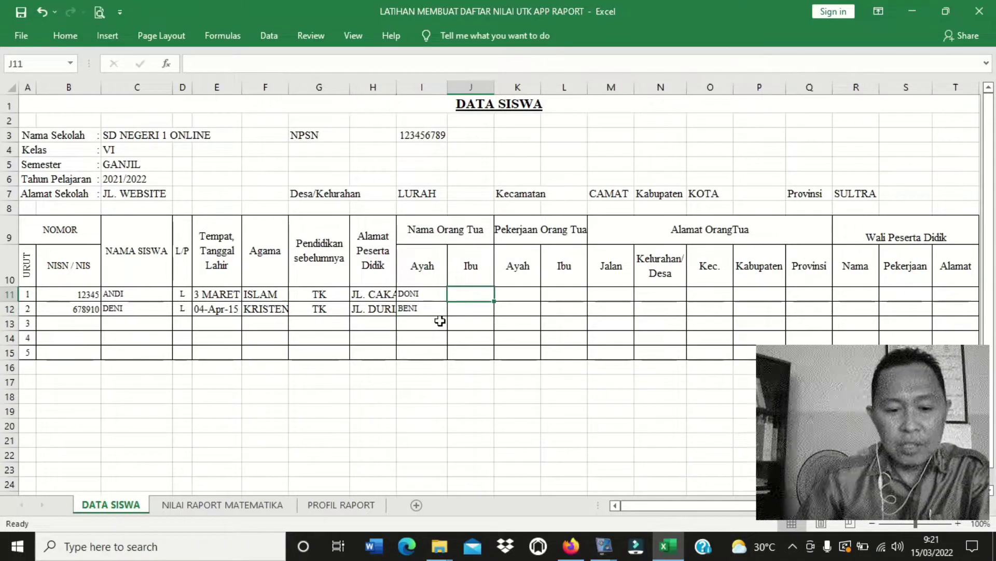
type("ANI")
key("Return")
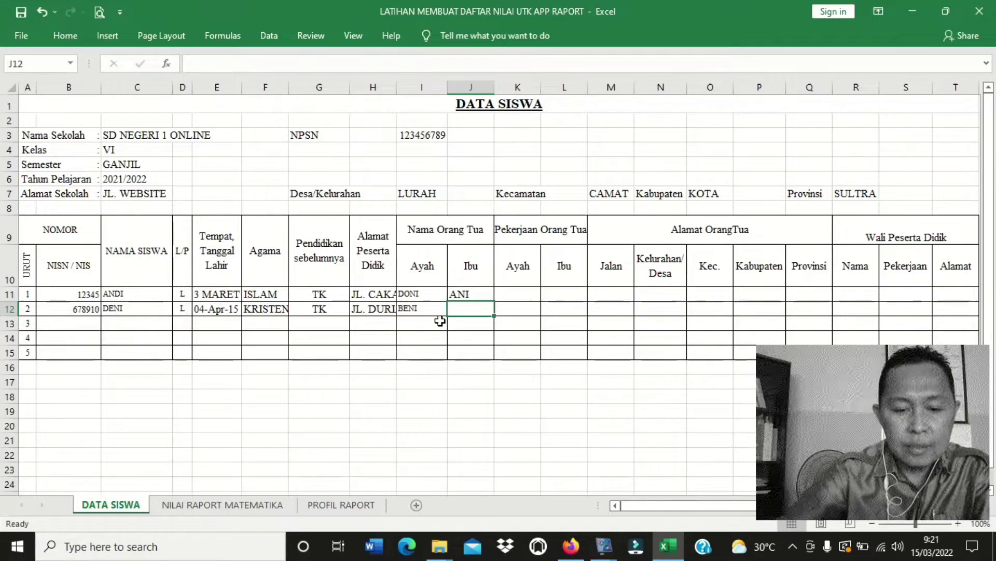
type("IDA")
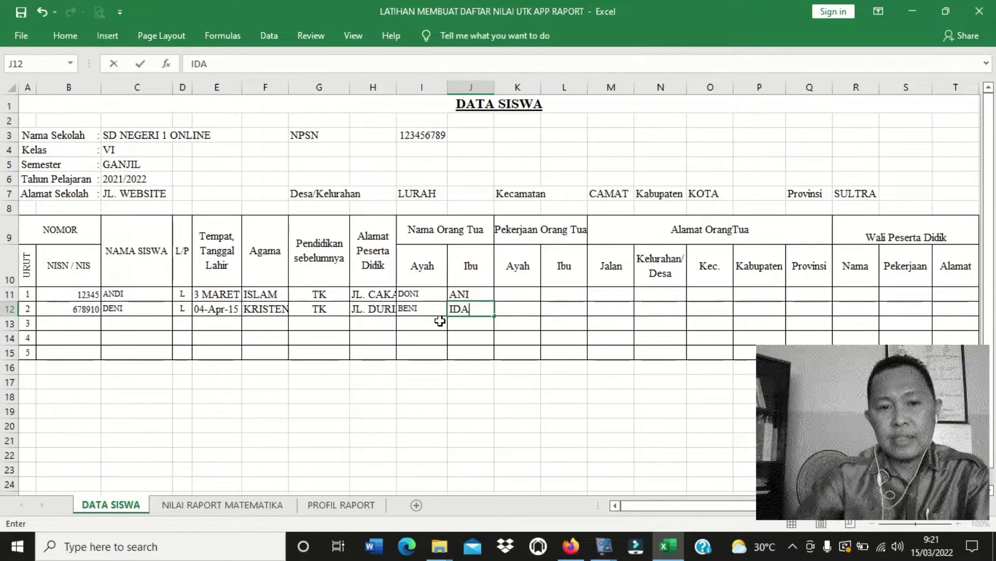
key("Tab")
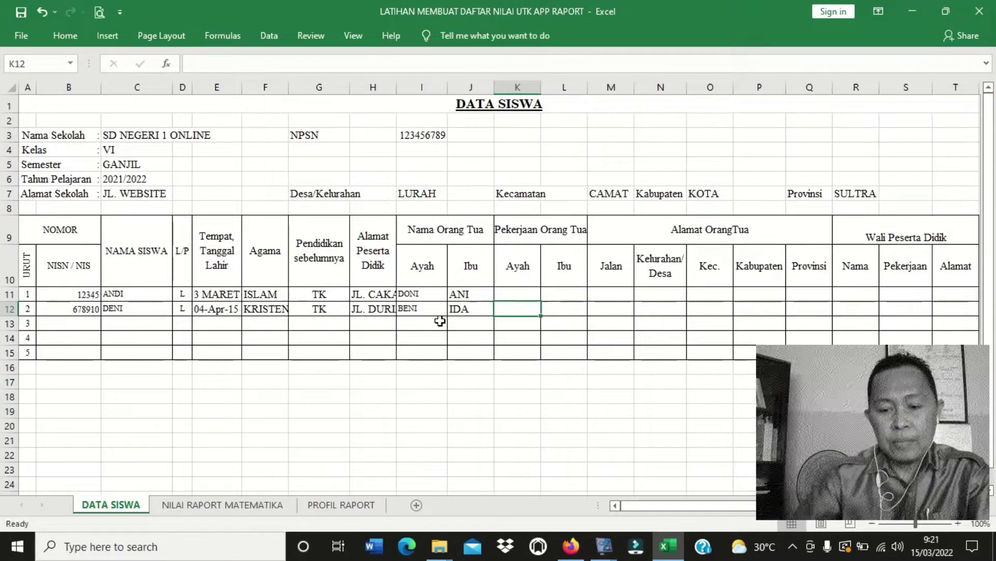
Step: Set the fathers' occupations under Pekerjaan Orang Tua to PEG. SWASTA in K11 and PNS in K12
key("Up")
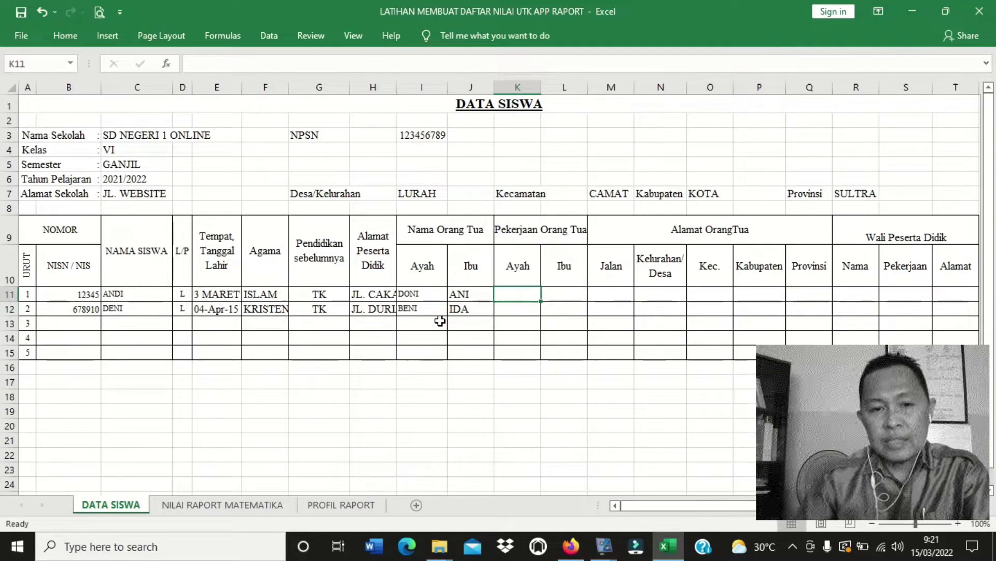
type("PEG")
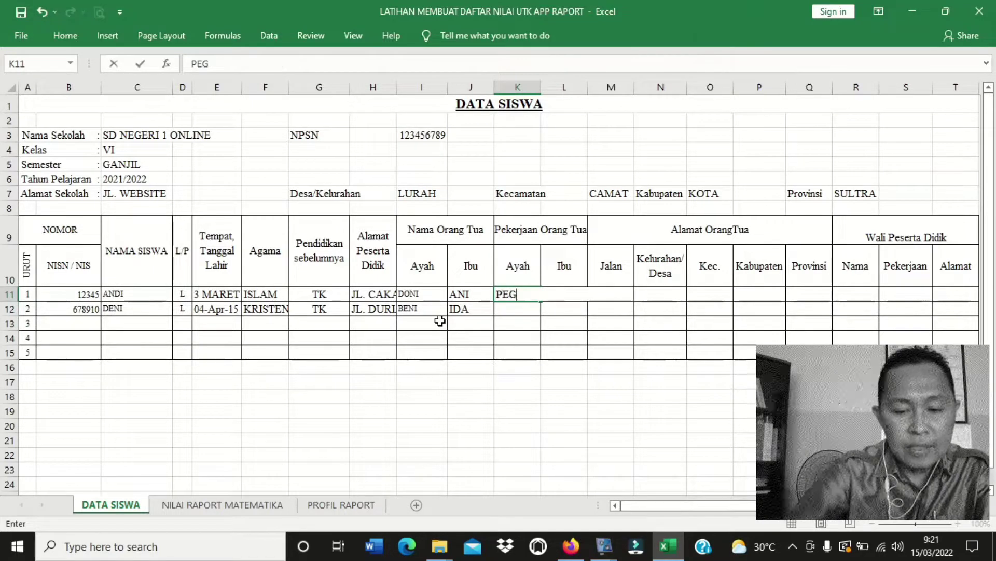
type(". SWASTA")
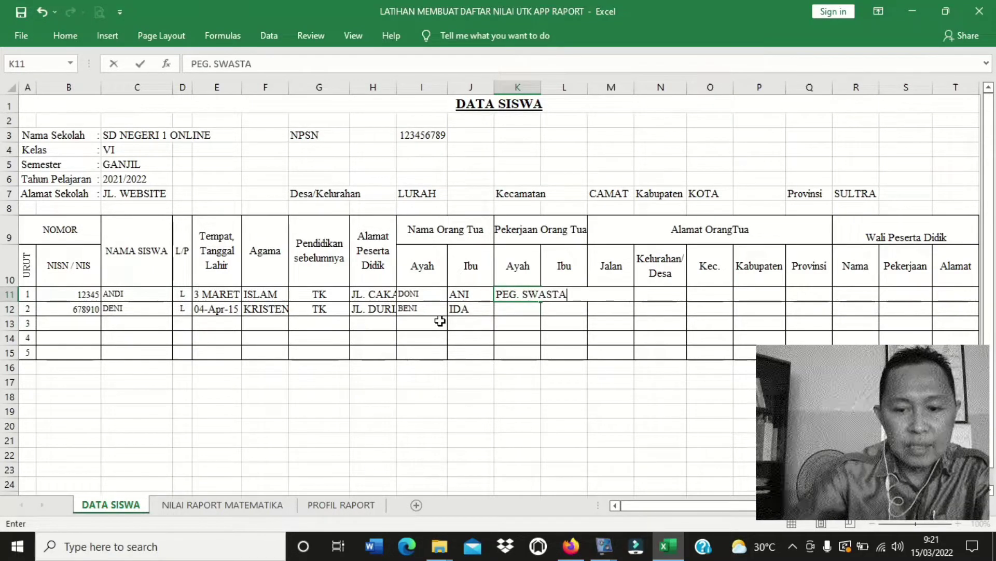
key("Return")
type("PNS")
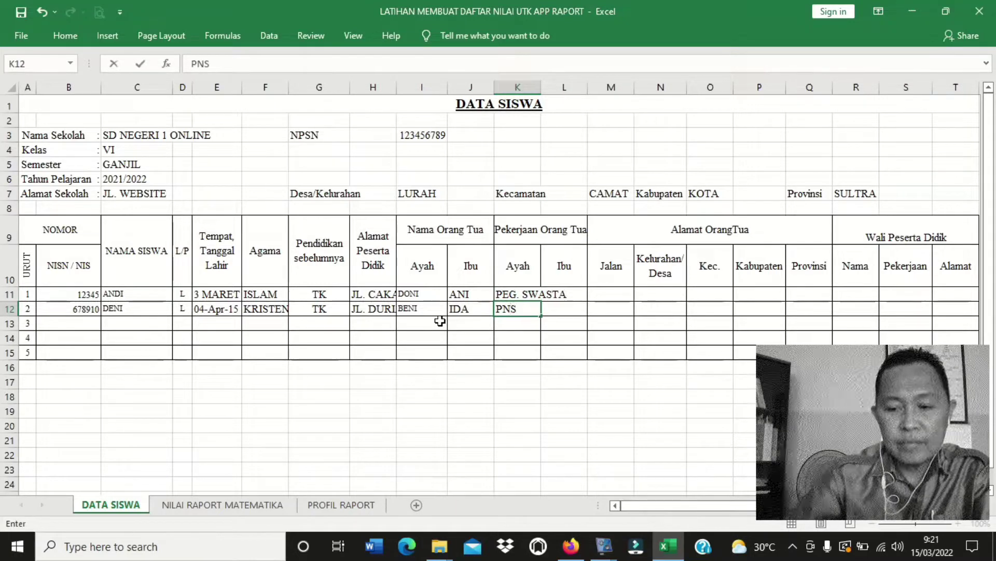
key("Tab")
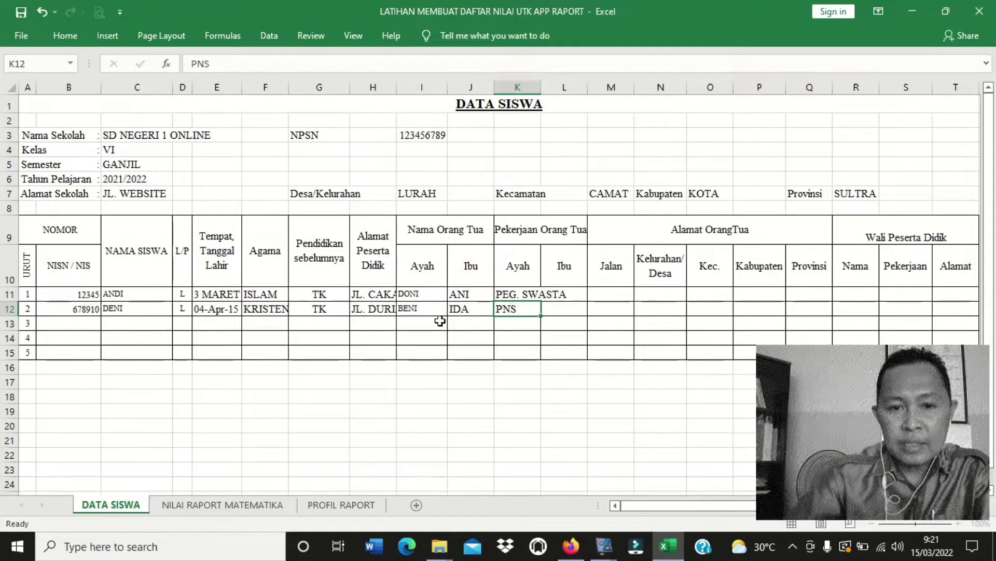
Step: Set the mothers' occupation to IRT for both students in cells L11 and L12
left_click(563, 294)
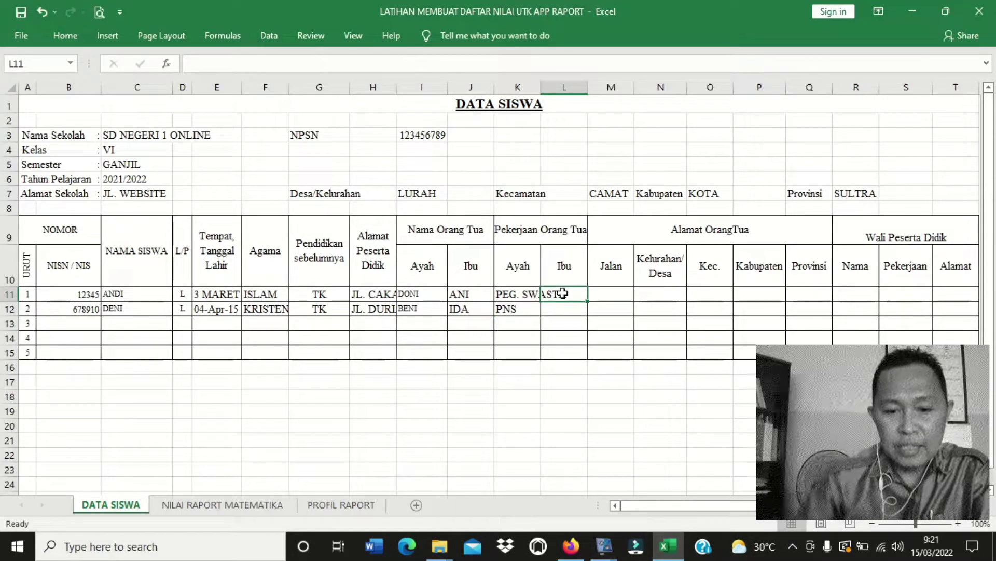
type("IRT")
key("Return")
type("IRT")
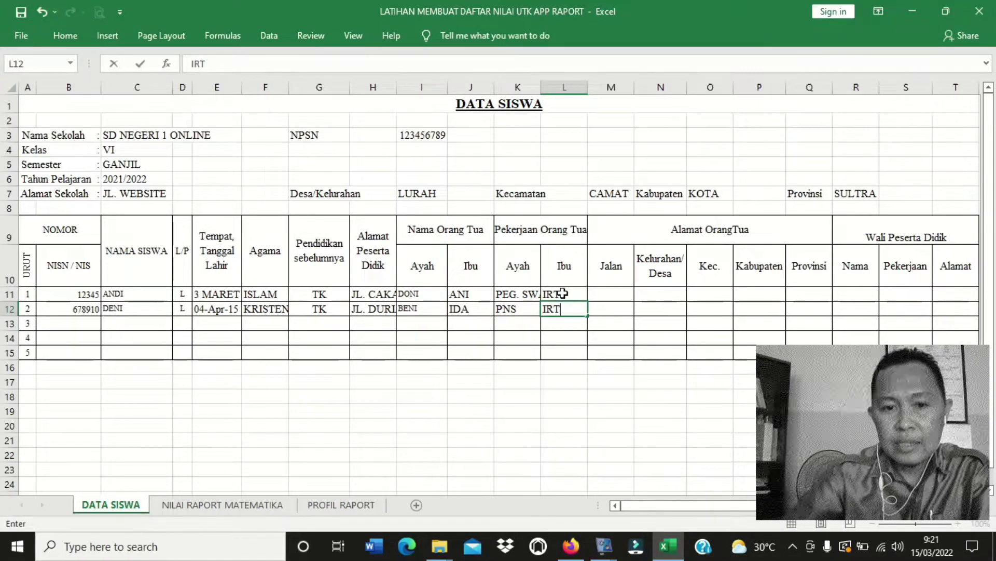
key("Return")
left_click(603, 295)
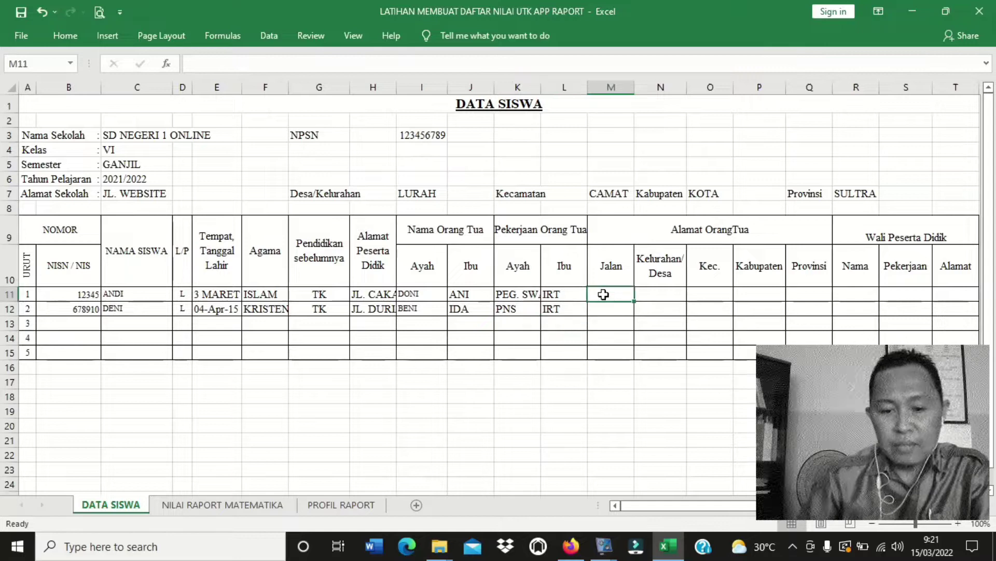
type("Jalan")
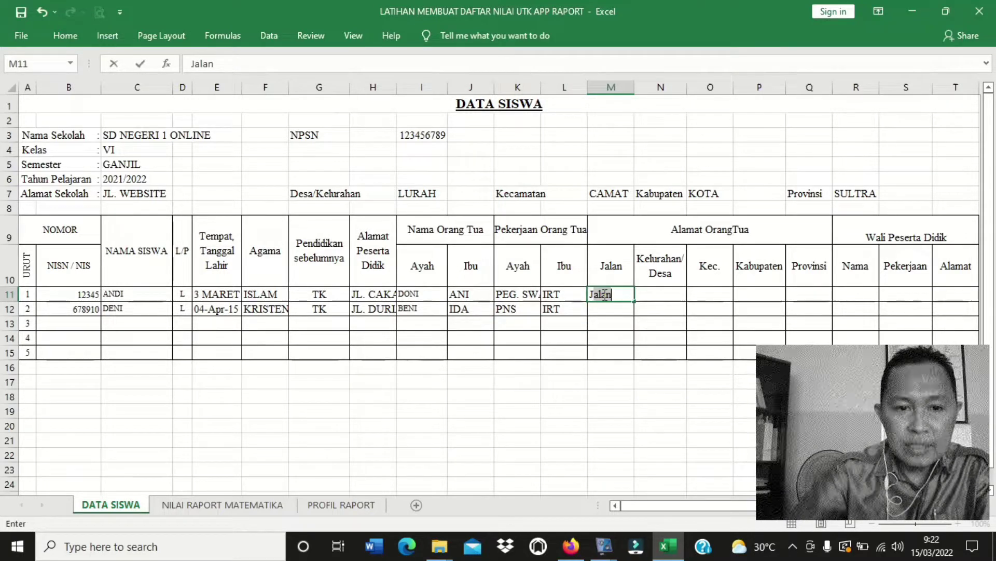
key("BackSpace")
key("BackSpace")
key("BackSpace")
key("BackSpace")
key("BackSpace")
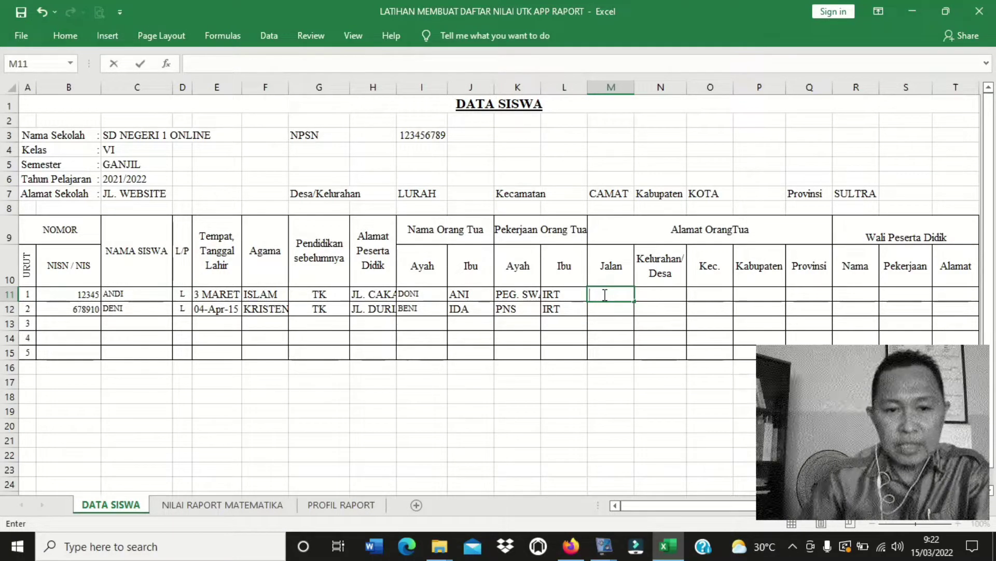
Step: Copy both students' addresses from H11:H12 into the parents' Jalan column at M11:M12
left_click(377, 294)
left_click_drag(374, 301, 370, 309)
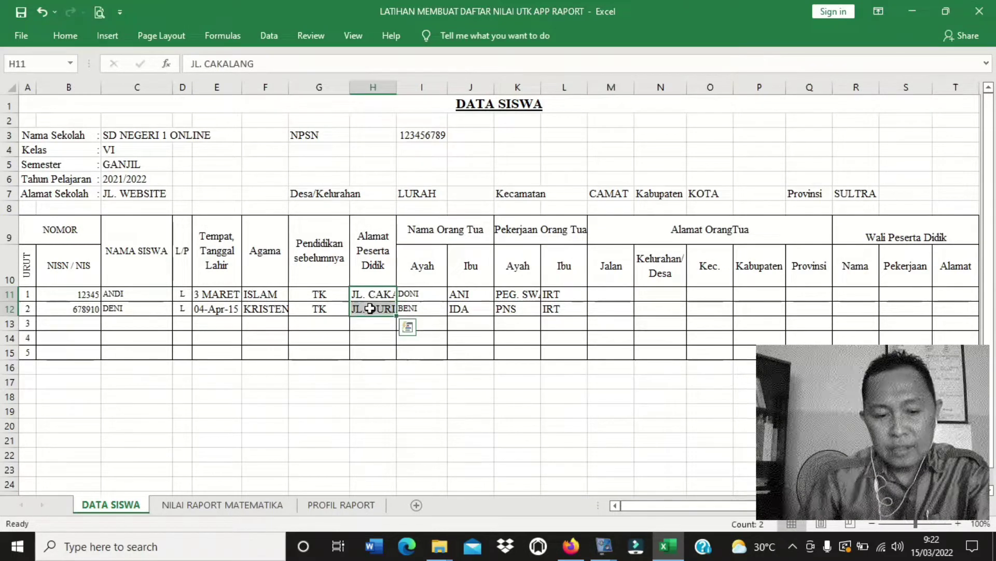
key("ctrl+c")
left_click(597, 292)
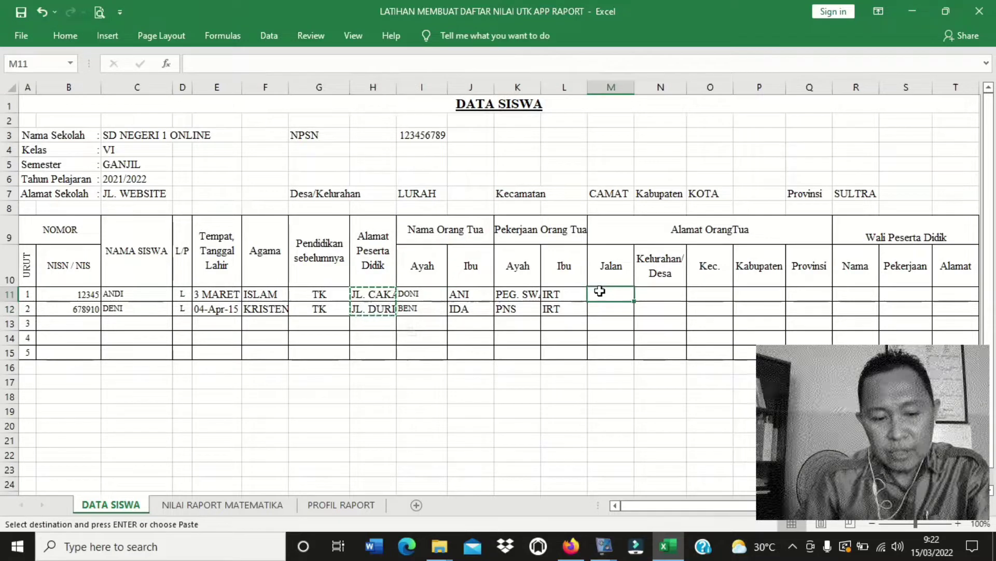
key("ctrl+v")
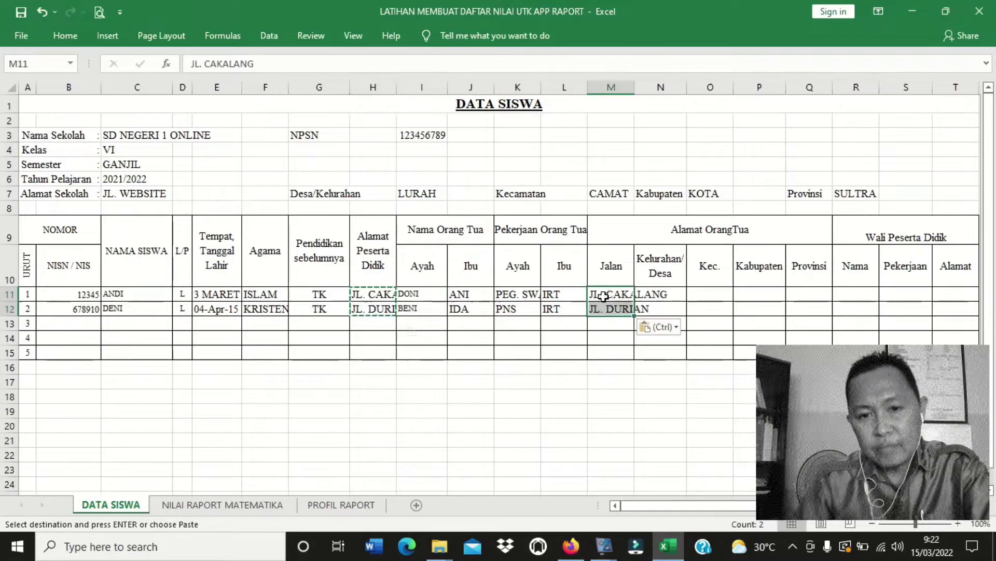
Step: Fill in the Kelurahan/Desa column of the parents' address with the village name for each student in N11 and N12
left_click(656, 297)
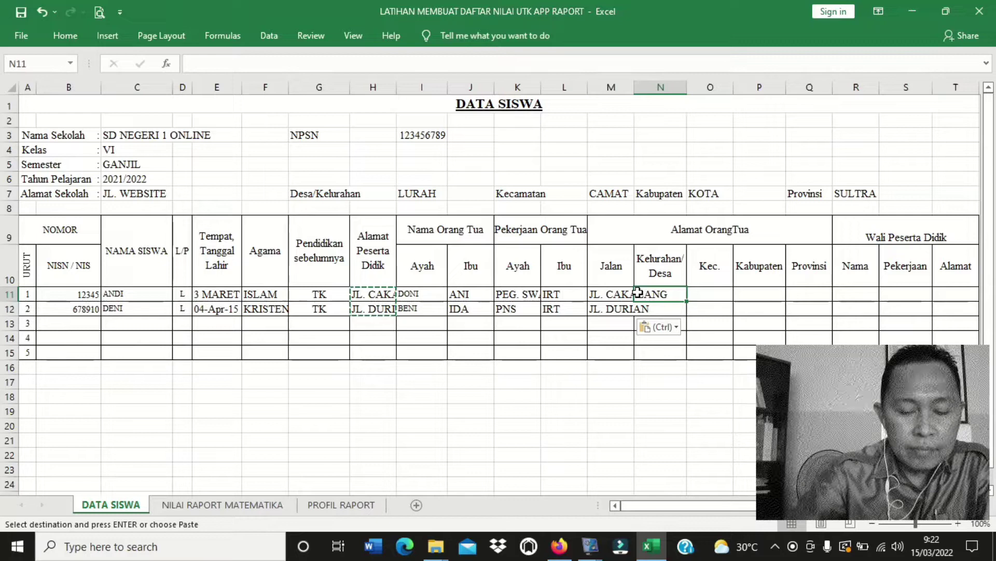
type("POMALAA")
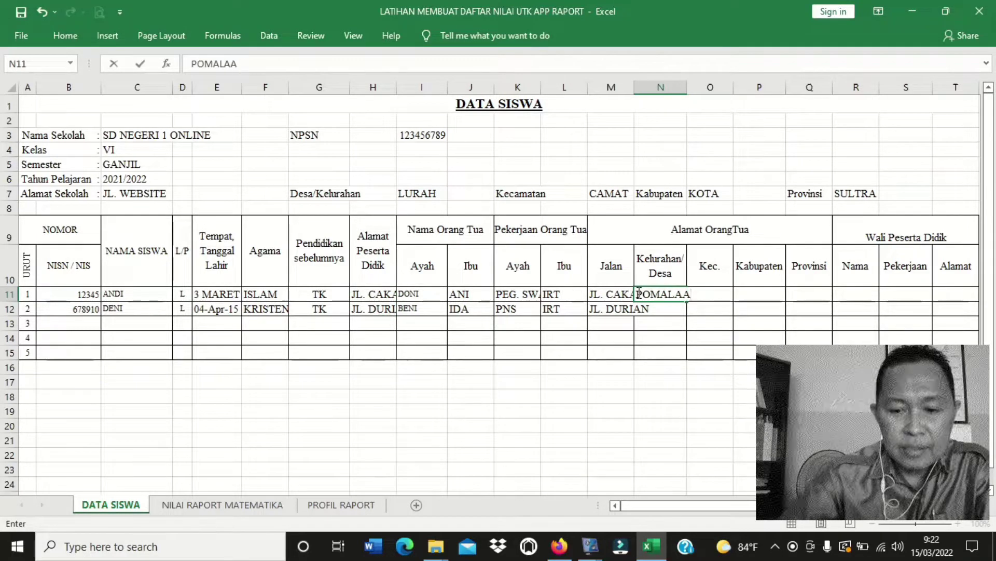
key("Return")
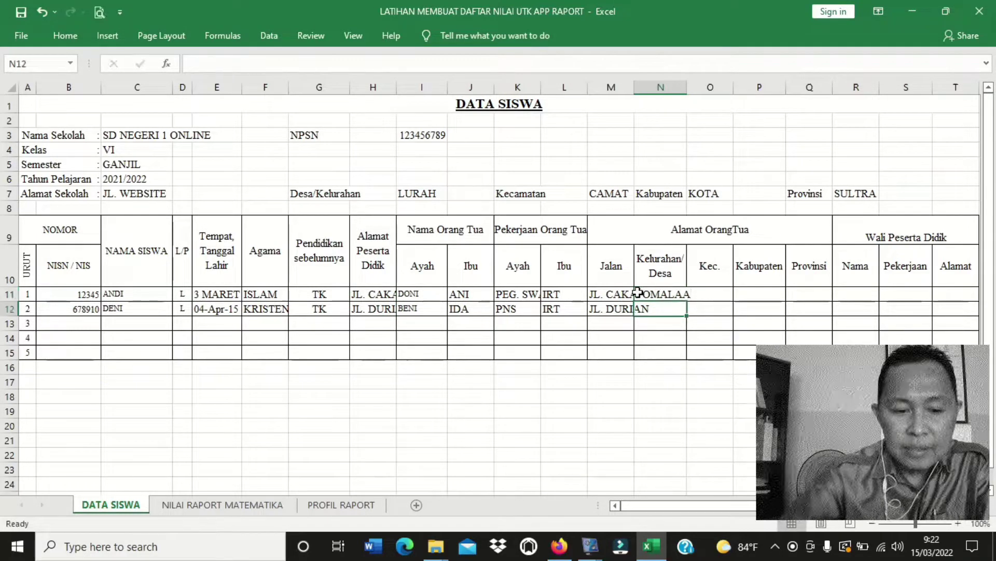
type("TON")
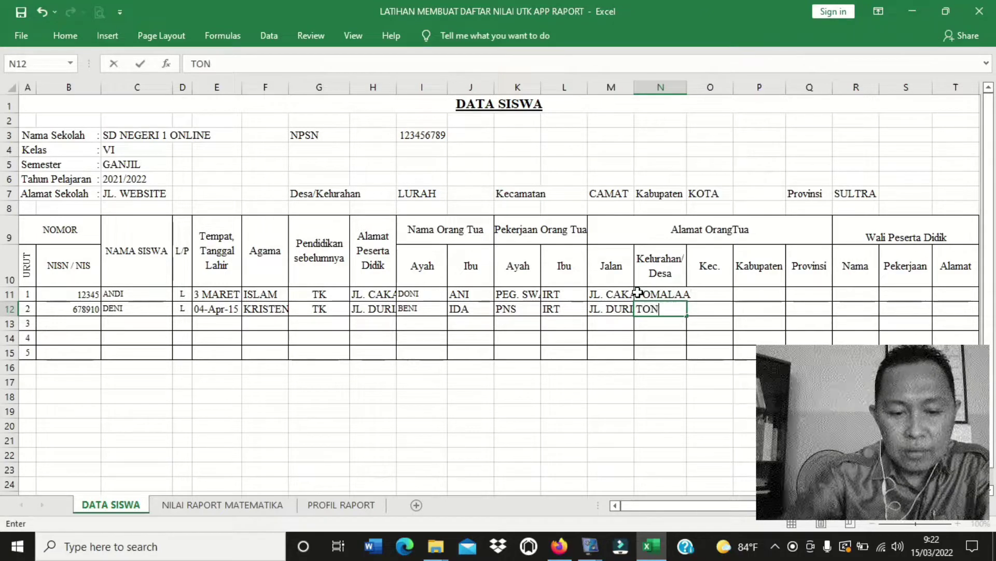
type("GGONI")
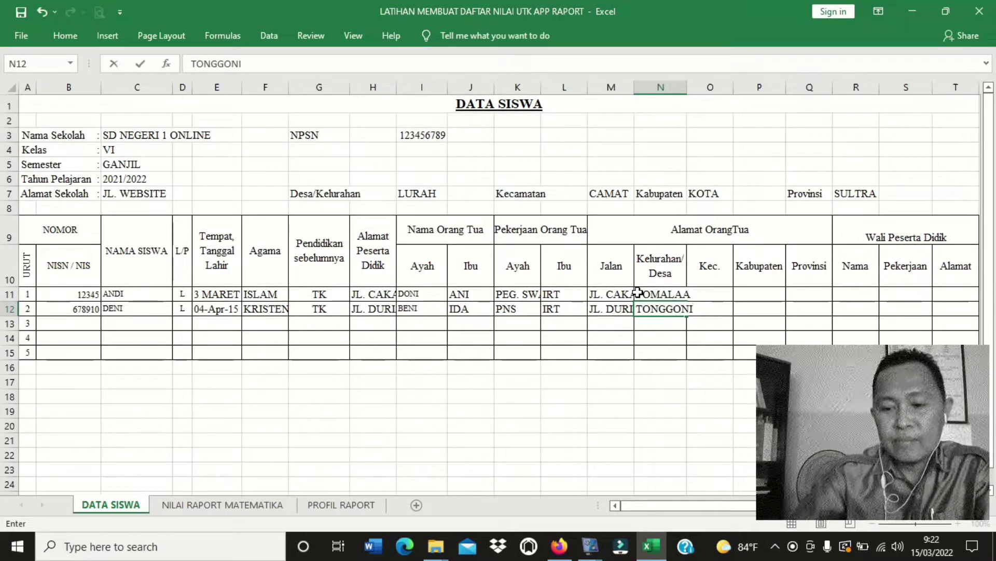
left_click(638, 292)
key("Right")
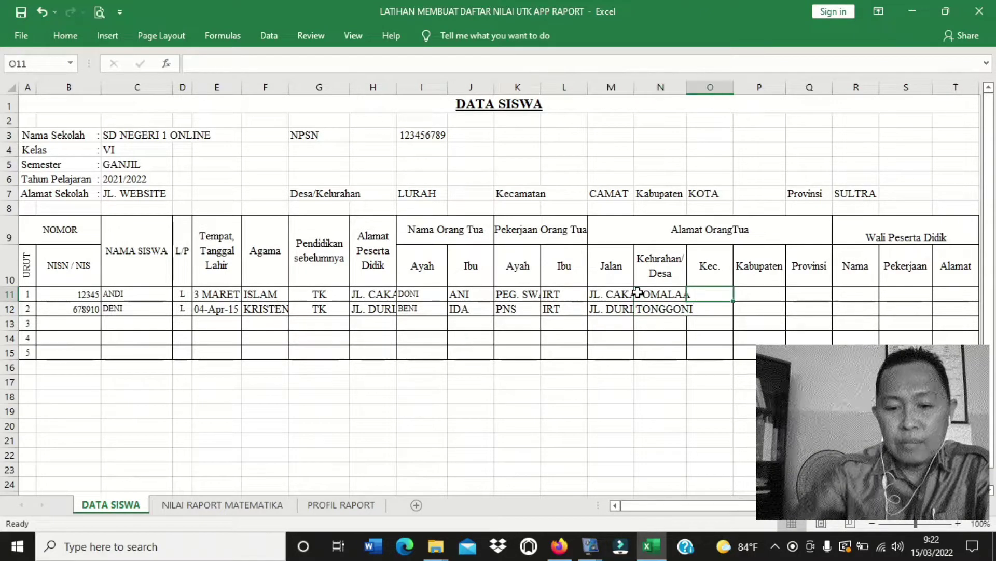
type("POMALAA")
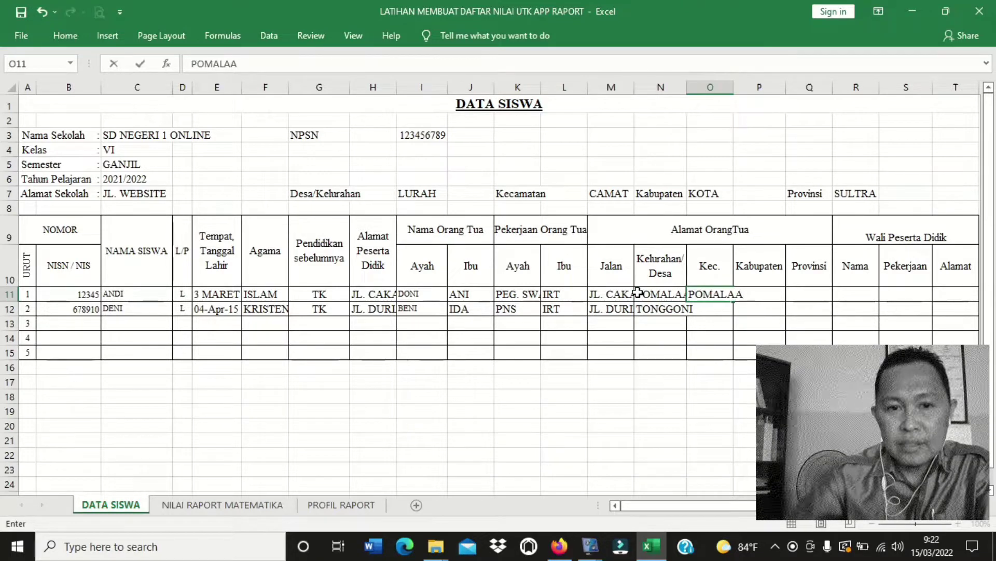
key("Return")
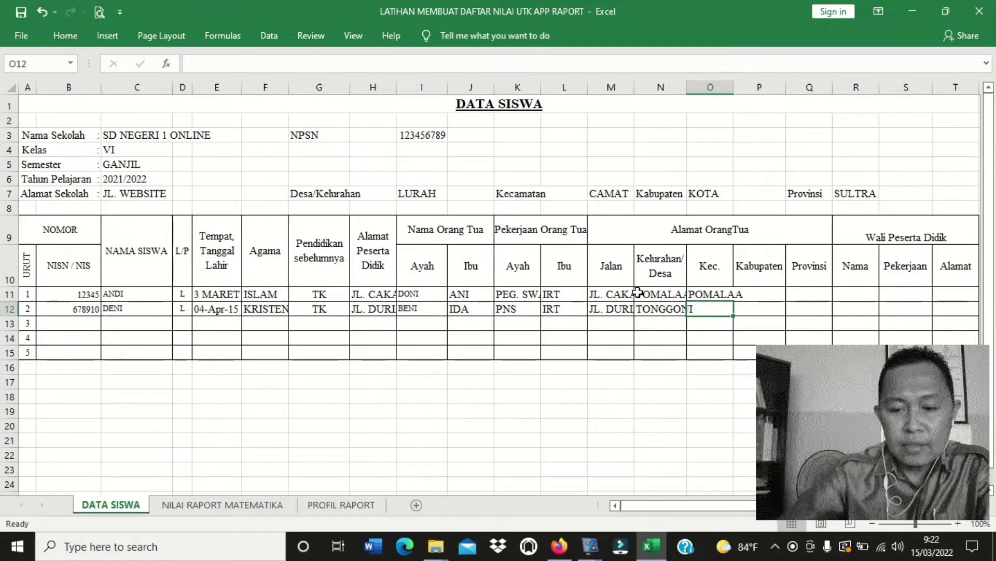
key("Up")
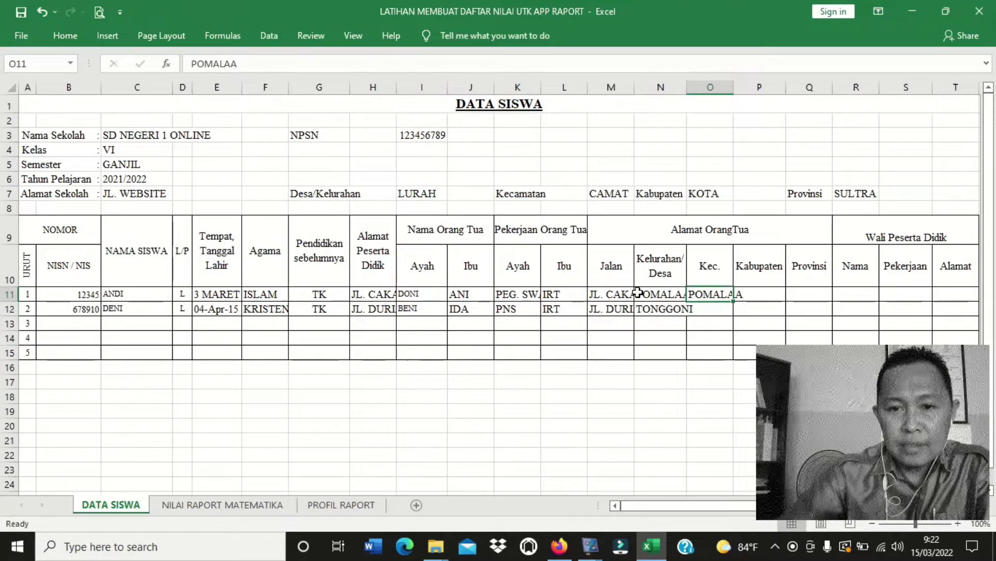
key("Delete")
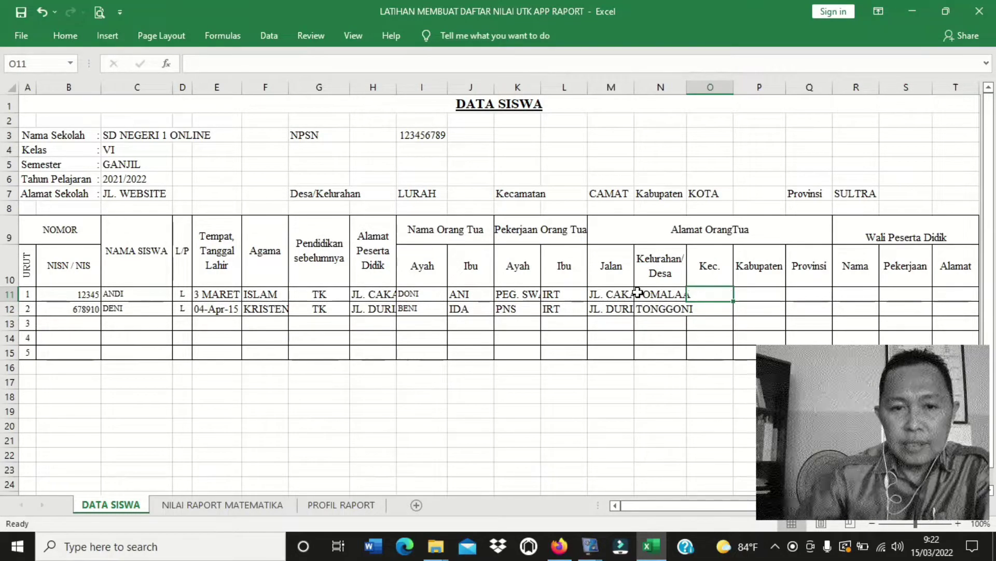
Step: Fill in the Kec. column of the parents' address with CAMAT for both students in O11 and O12
type("CA")
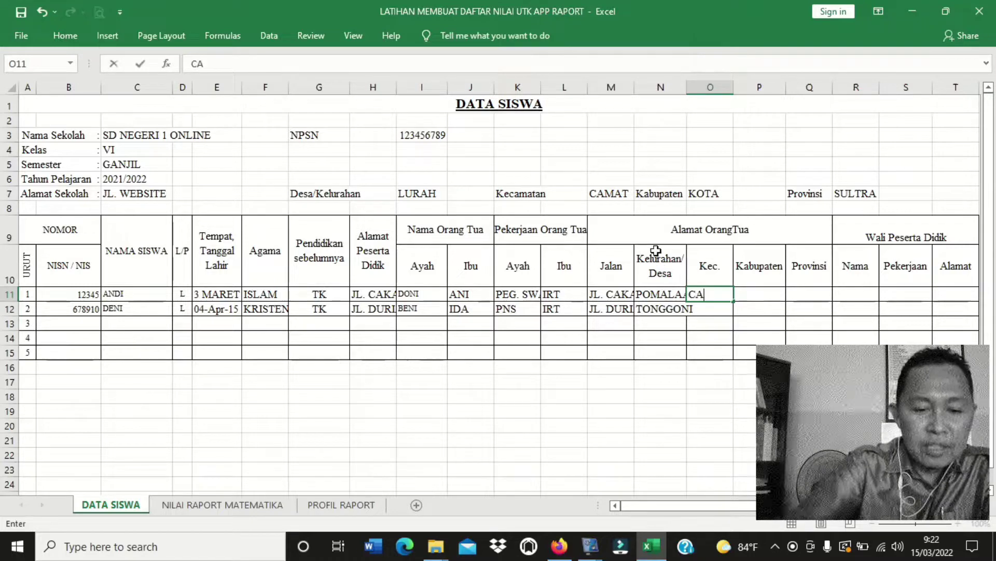
type("NAT")
key("BackSpace")
key("BackSpace")
key("BackSpace")
type("MAT")
key("Return")
type("CAMAT")
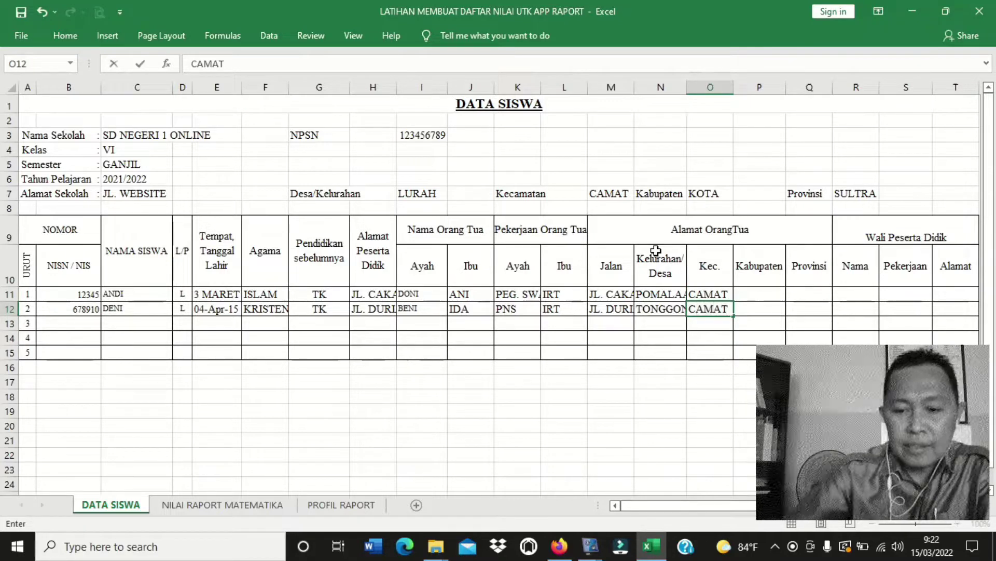
key("Return")
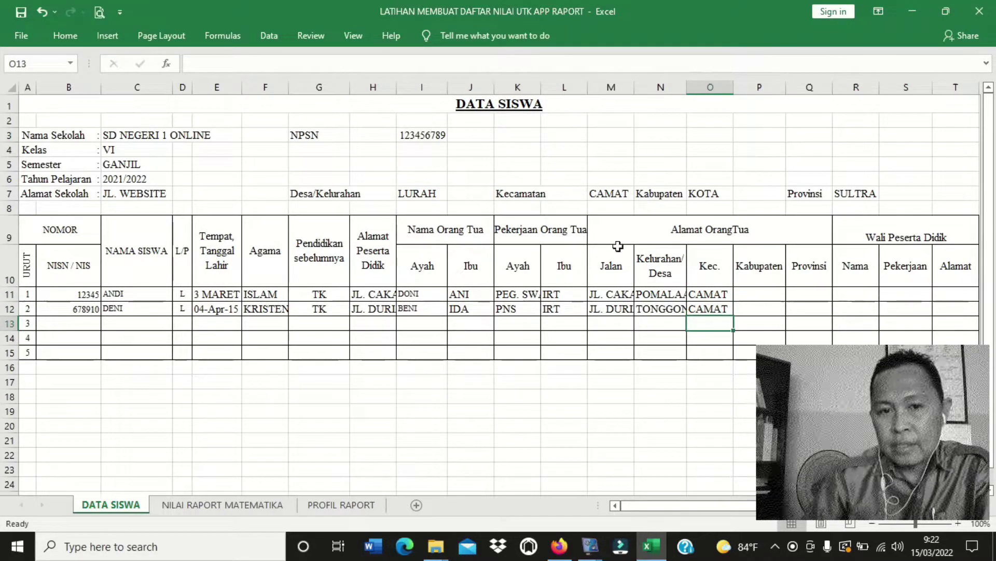
Step: Set the Kabupaten of the parents' address to KOTA for both students in P11 and P12
left_click_drag(652, 506, 708, 496)
left_click(739, 295)
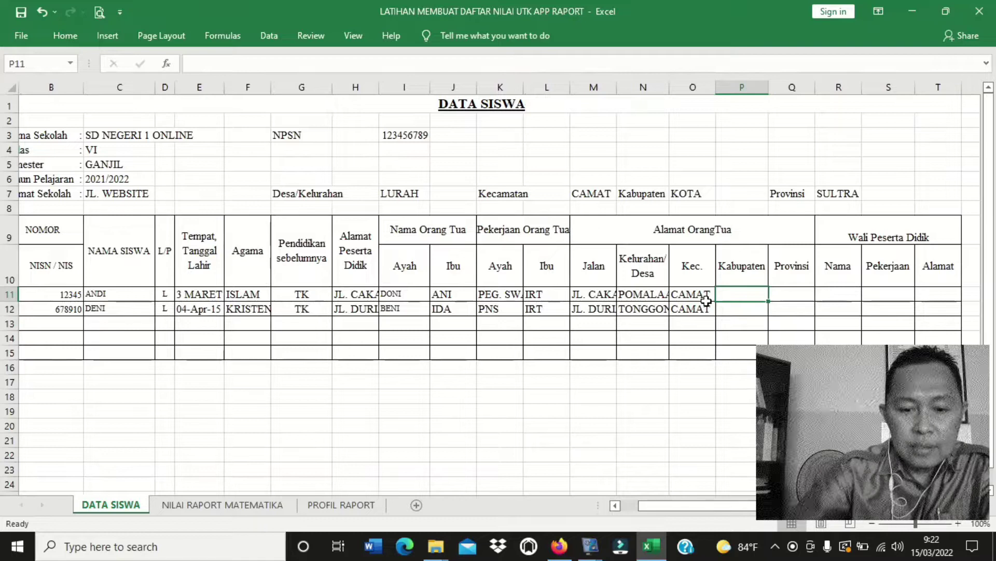
type("KOLAKA")
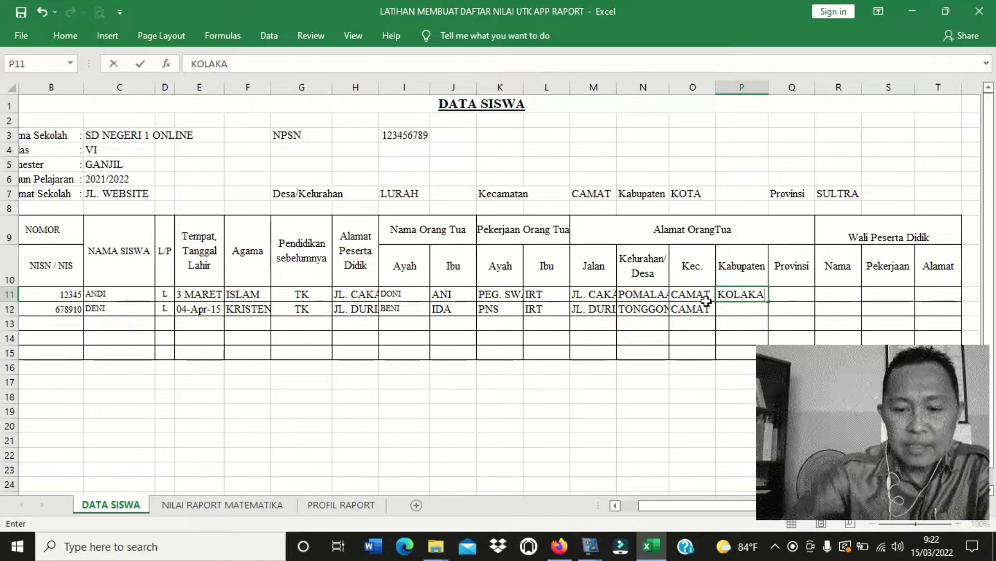
key("Return")
type("KOLAKA")
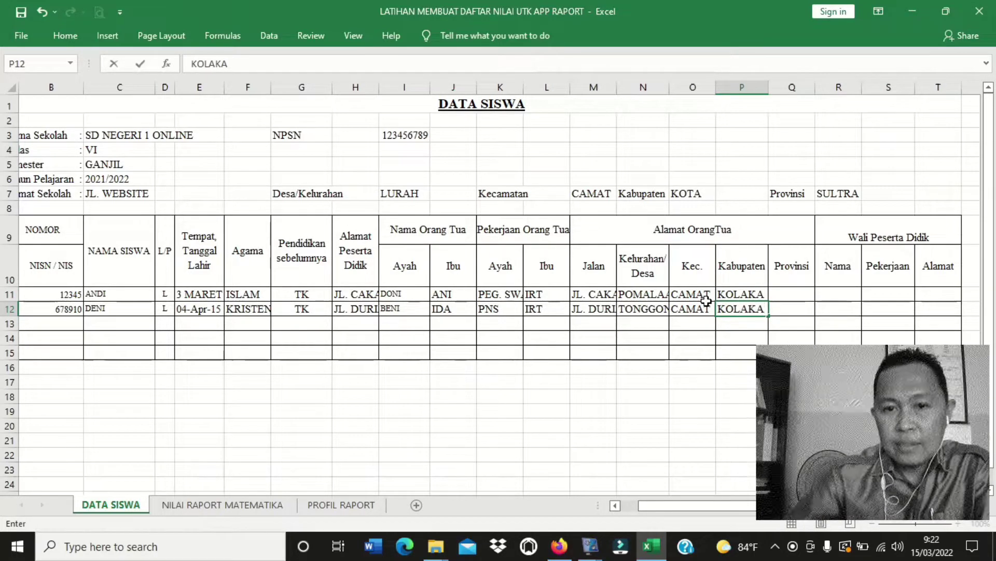
key("BackSpace")
key("BackSpace")
key("BackSpace")
type("OTA")
key("Up")
type("KO")
key("Tab")
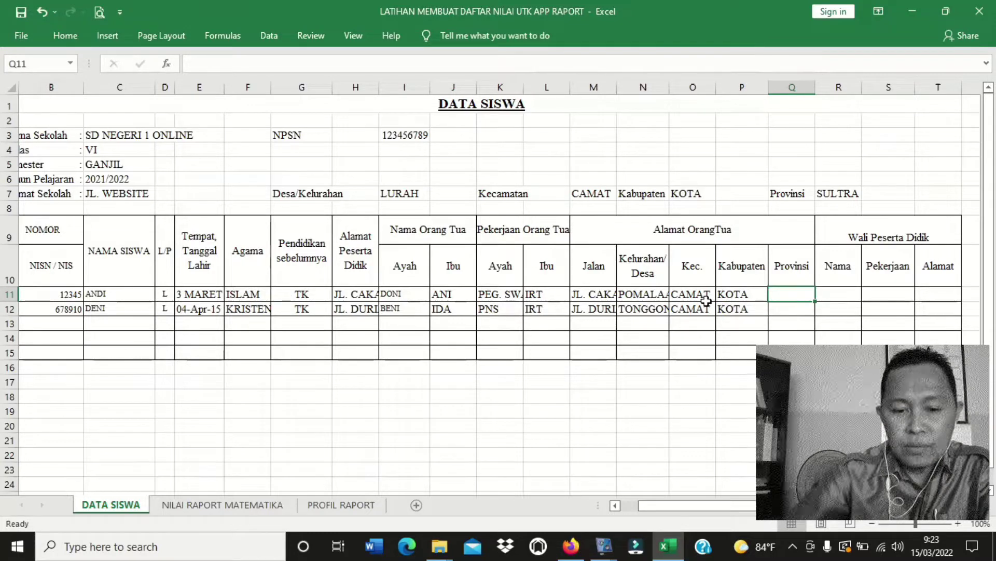
Step: Enter SULTRA as the Provinsi of the parents' address for both students in Q11 and Q12
type("SULTRA")
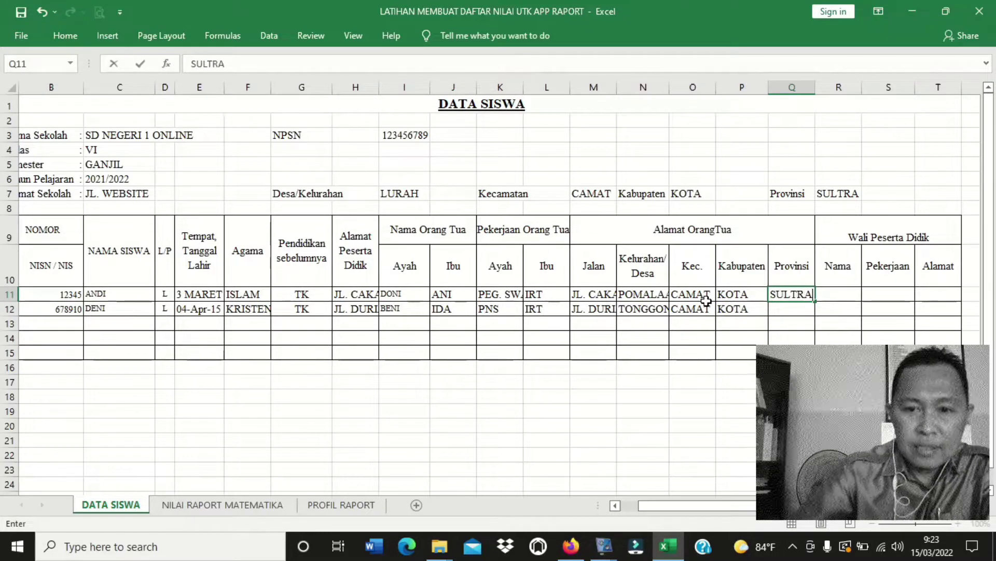
key("Return")
type("SUL")
key("Return")
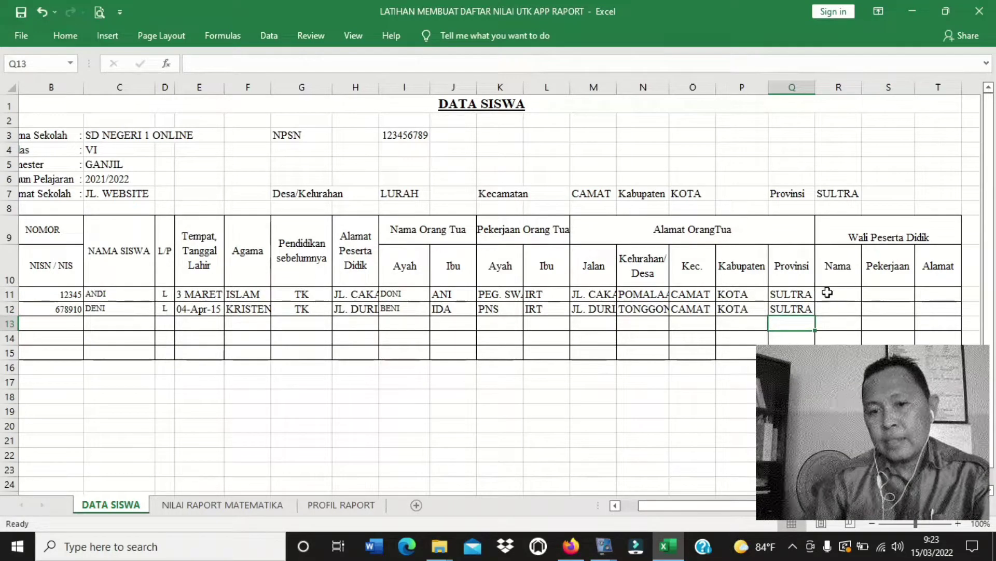
Step: Enter a dash as the guardian's Nama under Wali Peserta Didik for both students in R11 and R12
left_click(830, 294)
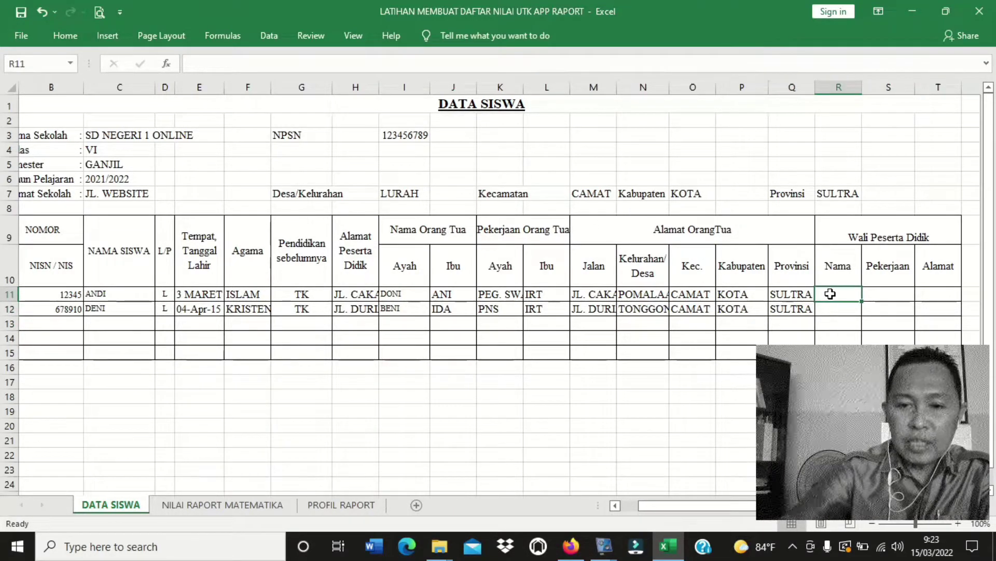
type("-")
key("Return")
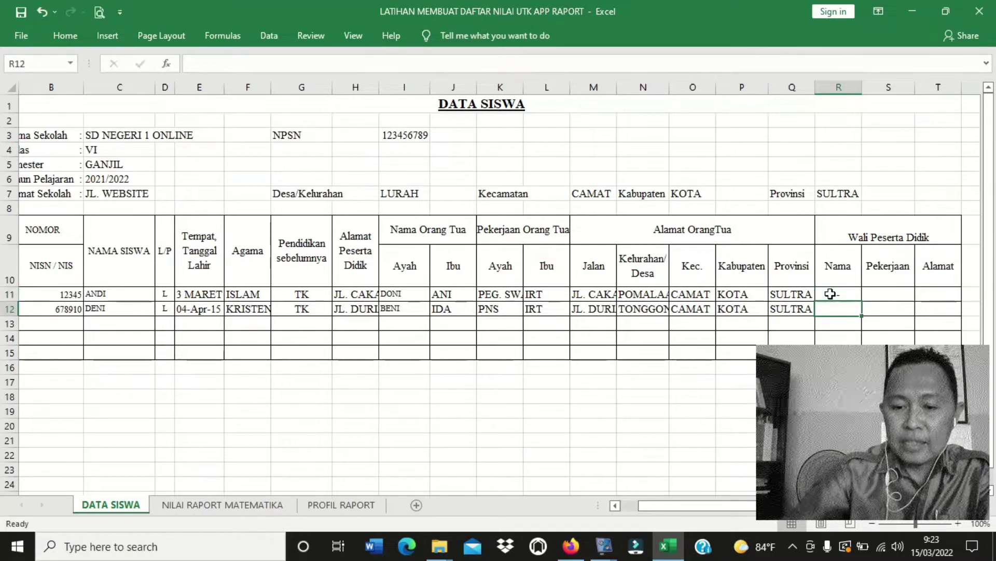
type("-")
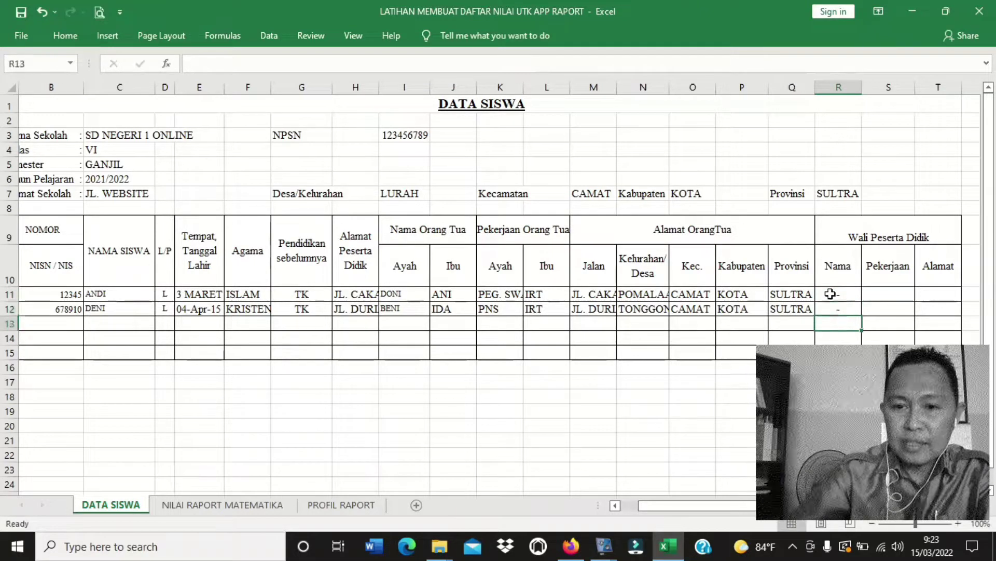
Step: Enter a dash as the guardian's Alamat for both students in T11 and T12
key("Tab")
key("Tab")
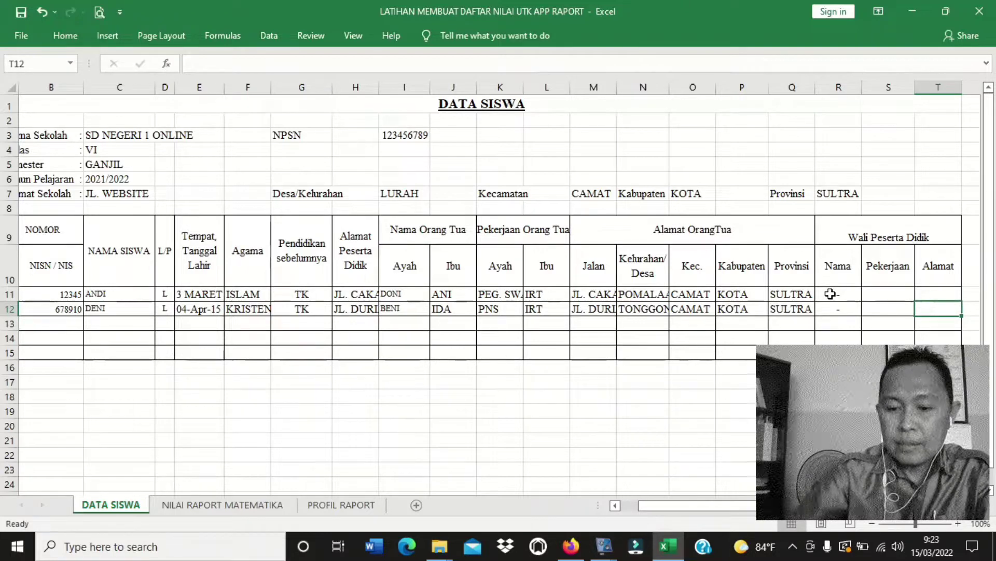
key("Up")
type("-")
key("Return")
type("-")
key("Return")
Step: Enter a dash as the guardian's Pekerjaan for both students in S11 and S12
key("Up")
key("Up")
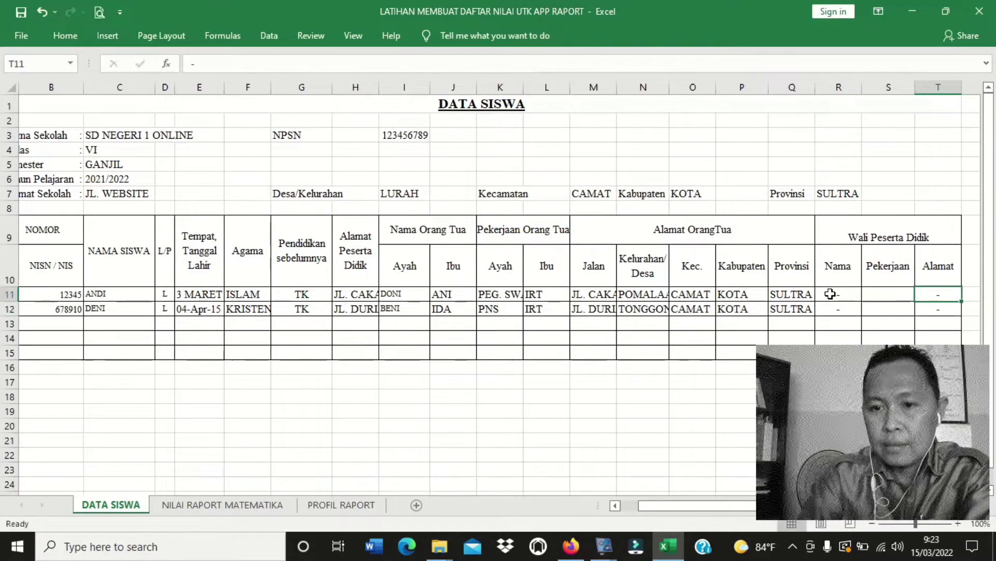
key("Left")
type("-")
key("Return")
type("-")
key("Return")
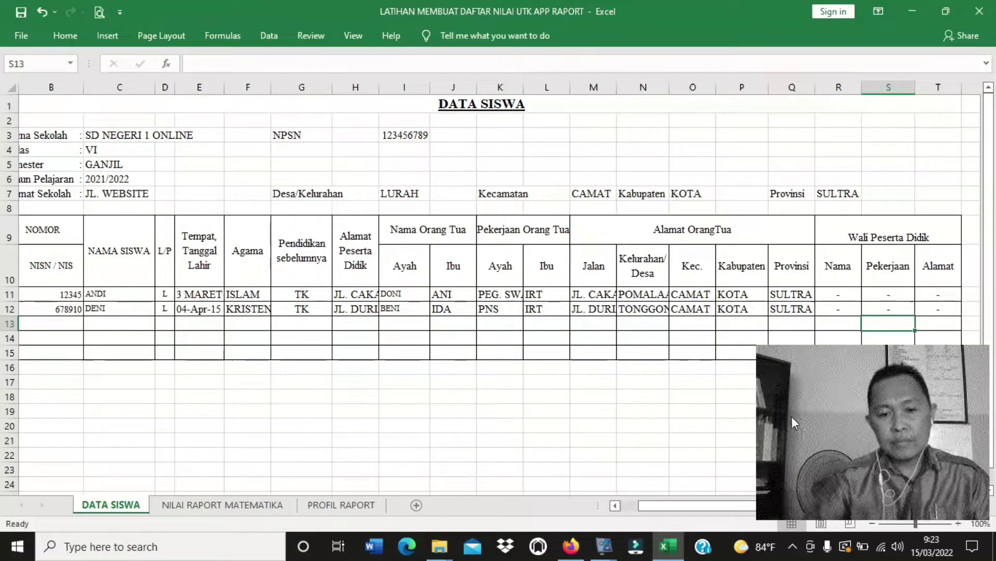
left_click(615, 505)
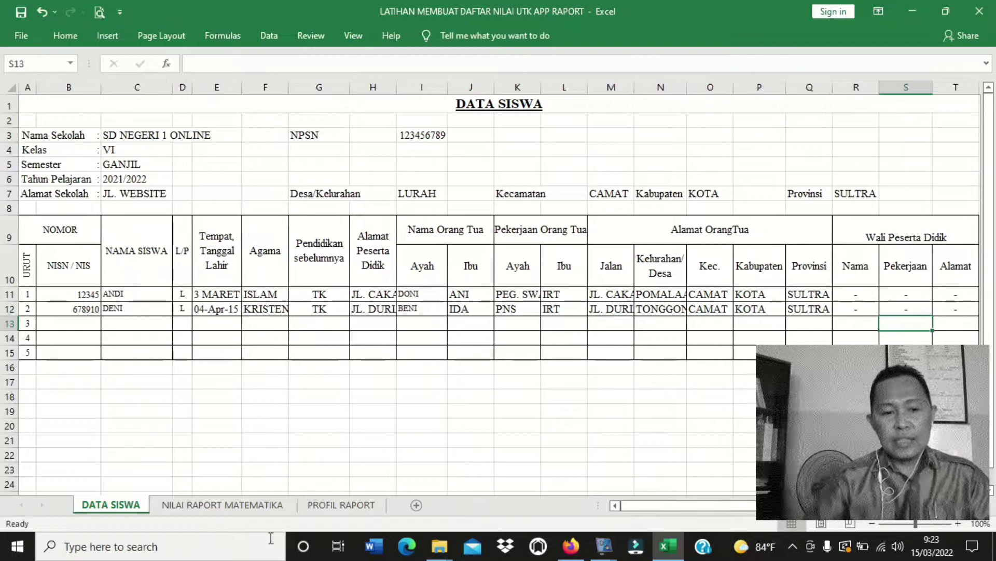
left_click(242, 506)
left_click(127, 506)
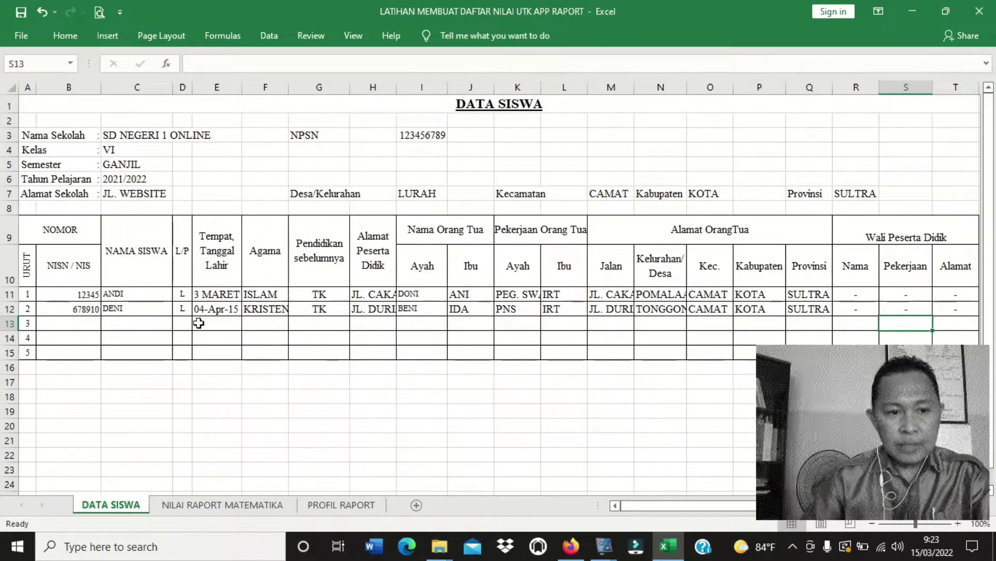
Step: On the NILAI RAPORT MATEMATIKA sheet, link NAMA SISWA cell C11 to C11 of DATA SISWA and fill the formula down to C12
left_click(236, 505)
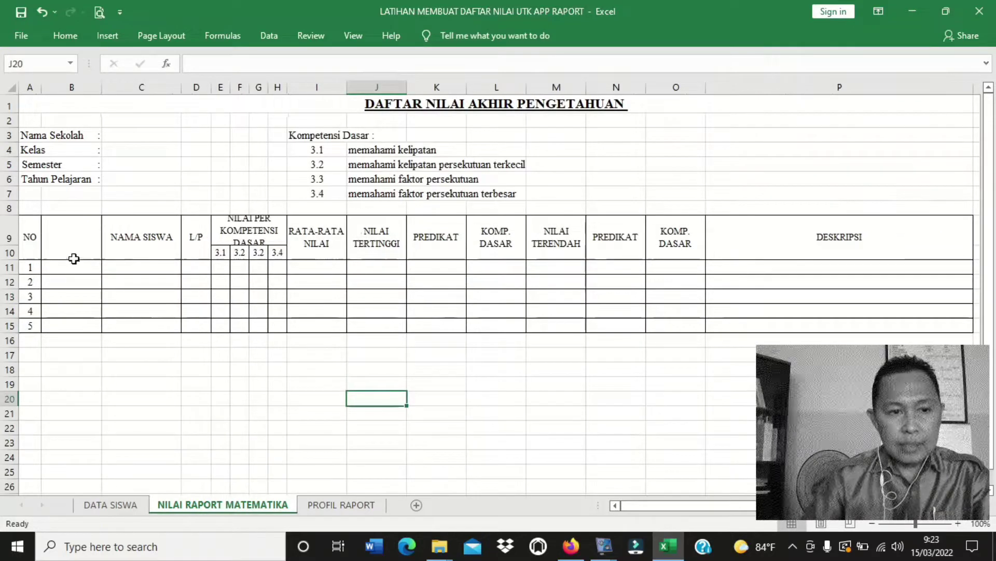
left_click(55, 252)
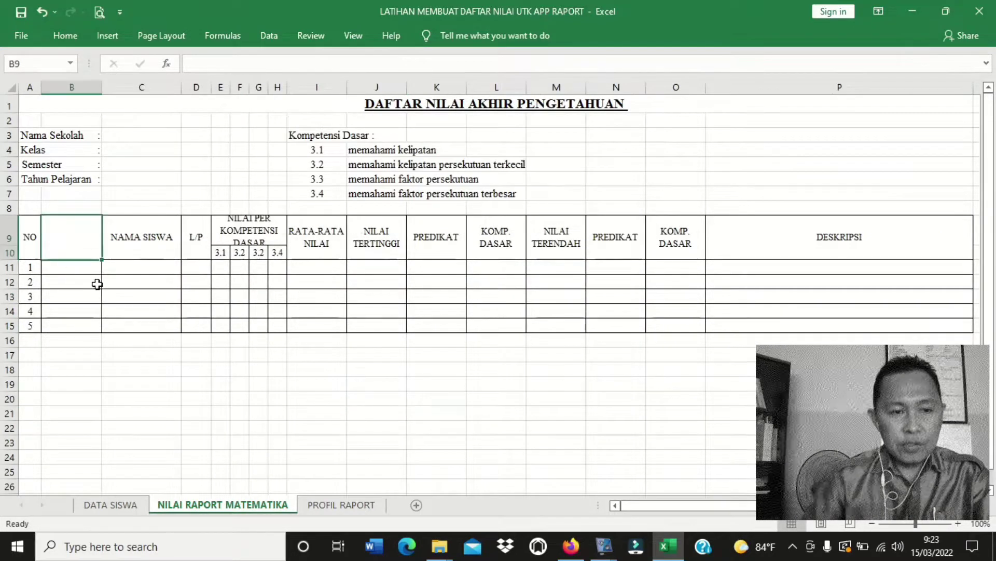
left_click(126, 268)
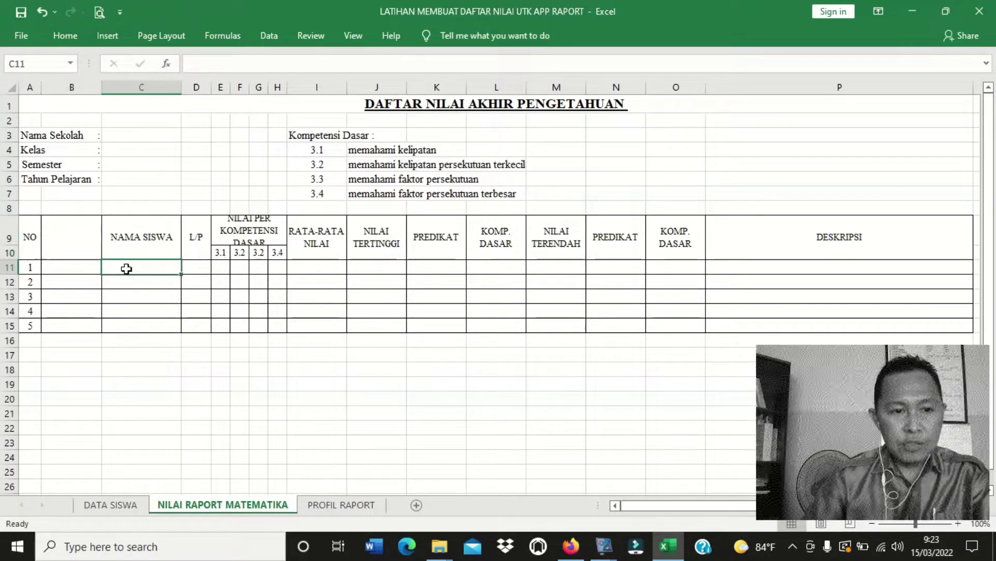
left_click(128, 506)
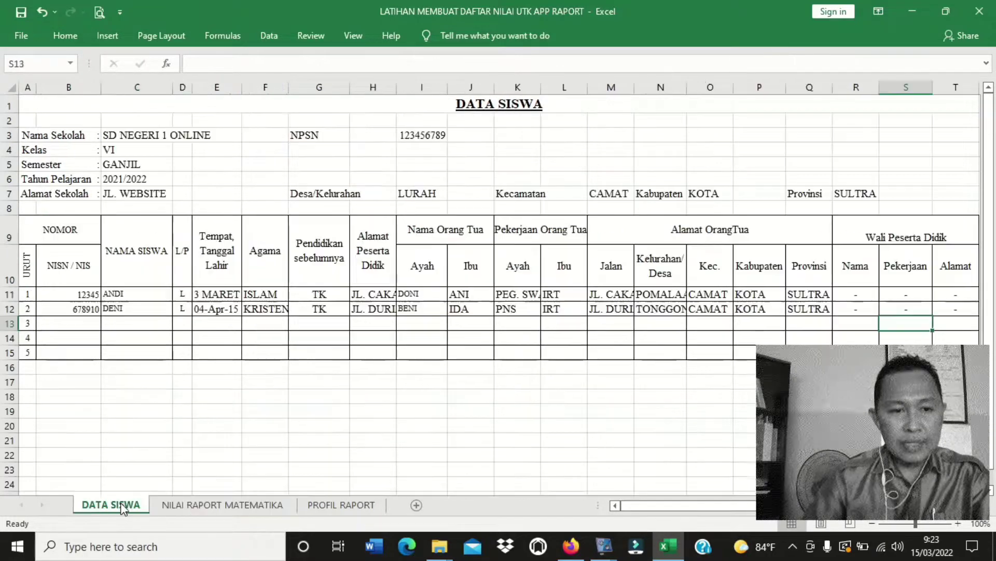
left_click(187, 506)
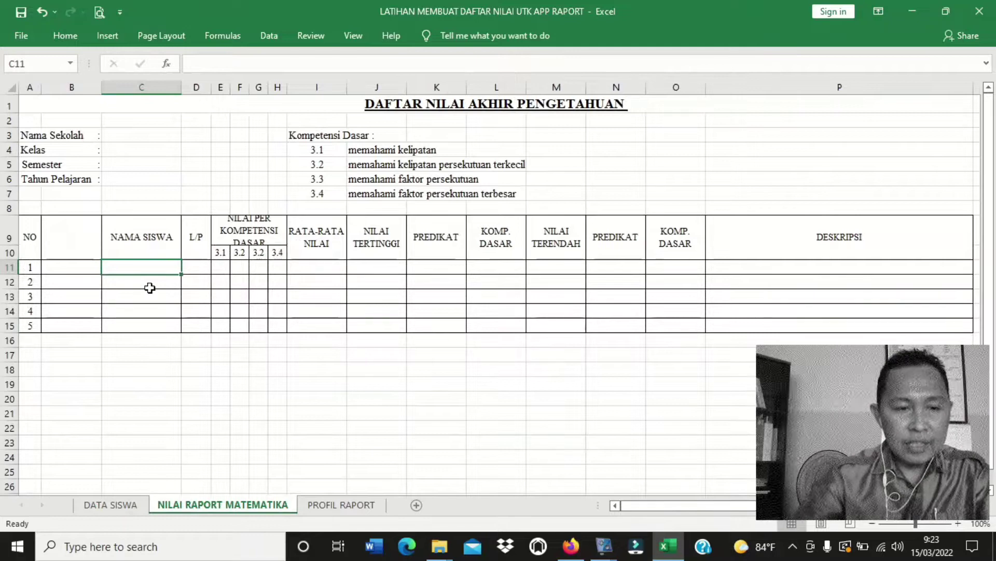
type("=")
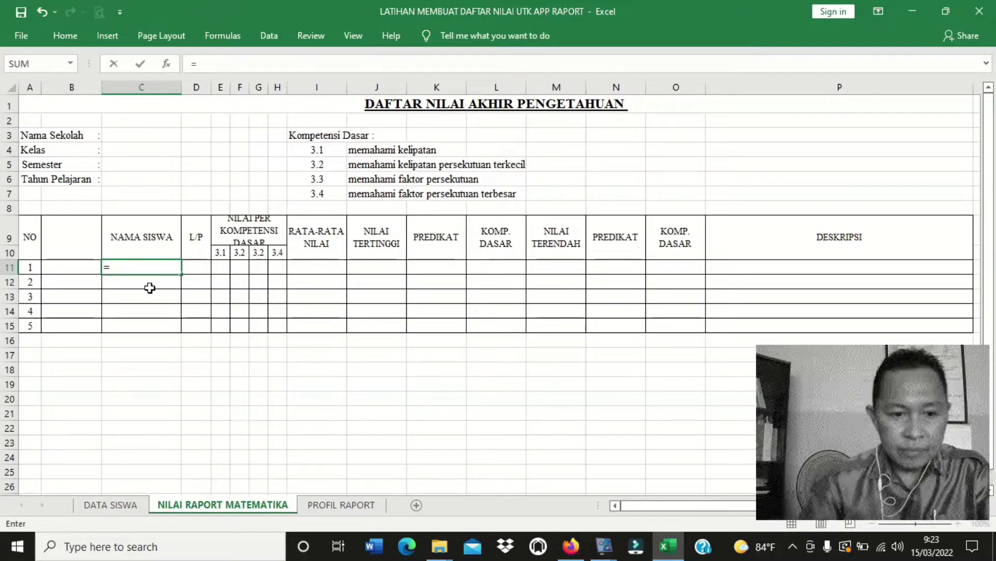
left_click(121, 506)
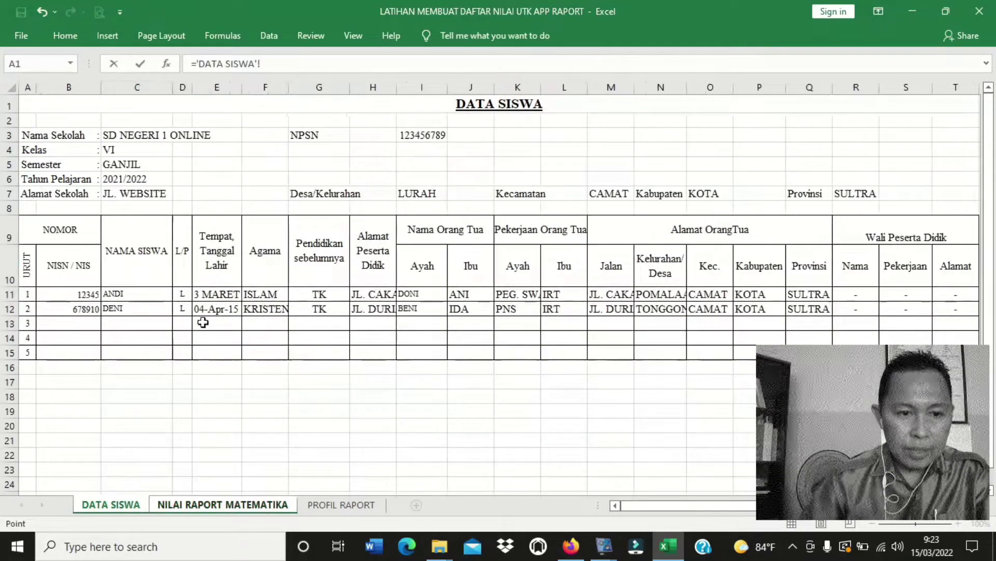
left_click(120, 294)
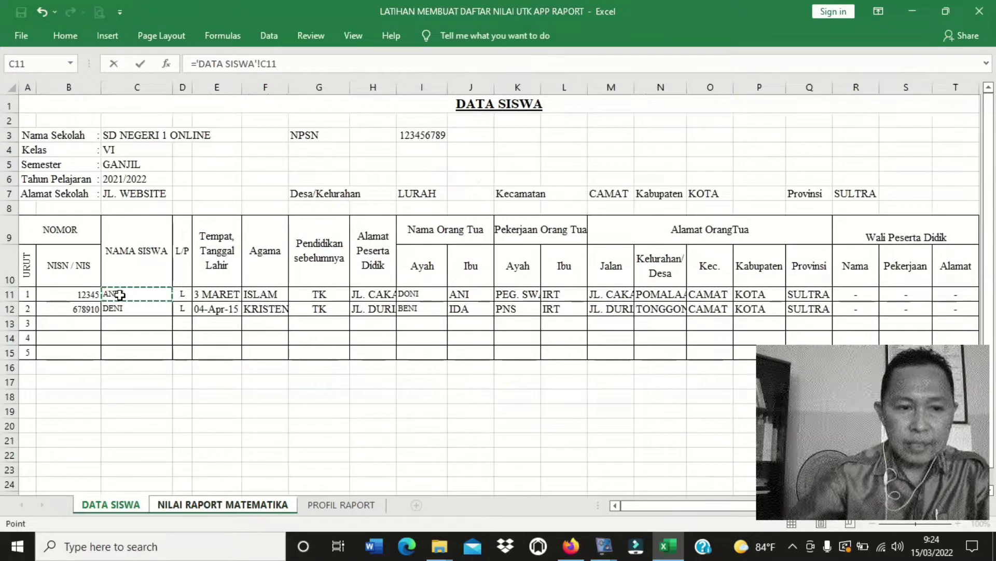
key("Return")
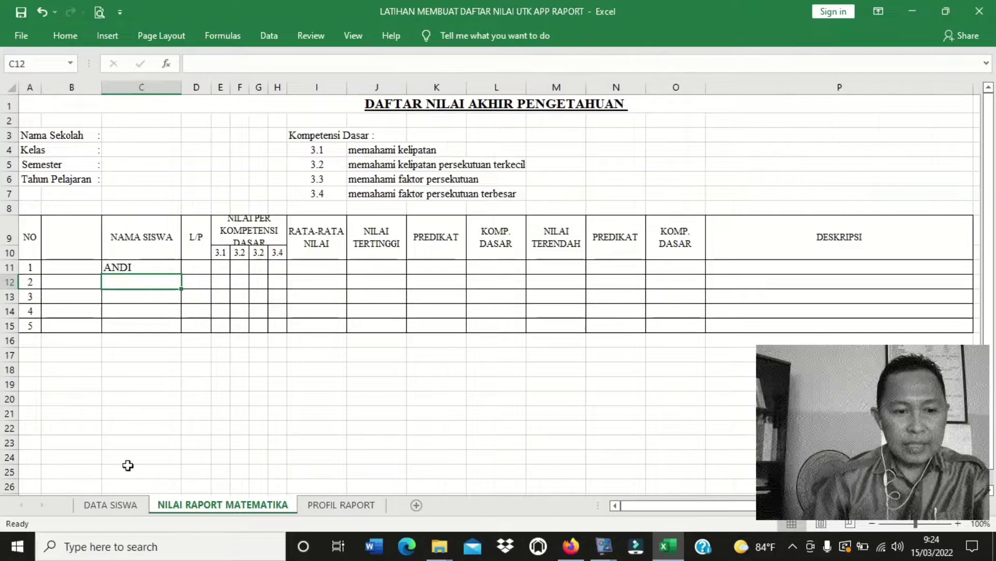
left_click(145, 267)
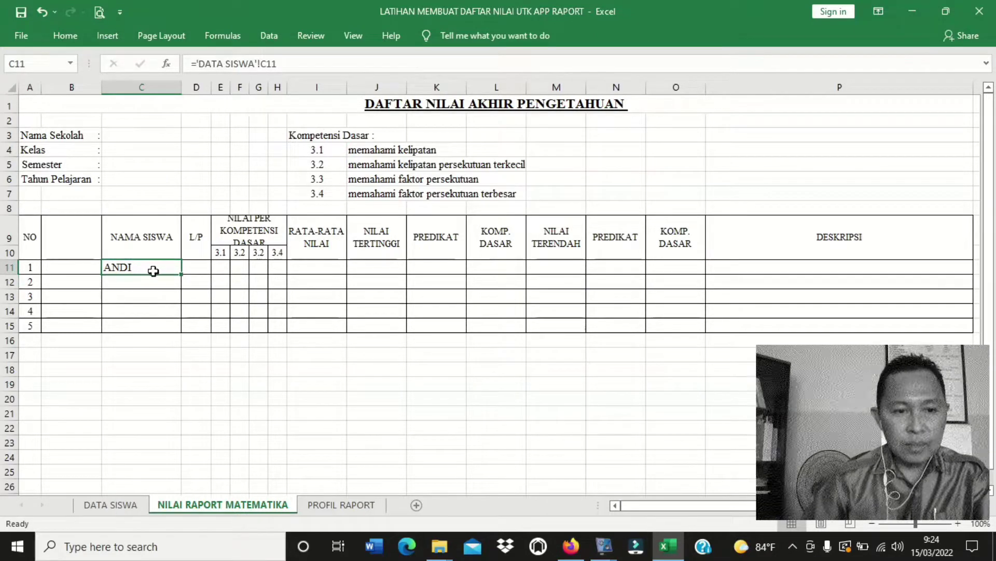
left_click_drag(181, 276, 181, 290)
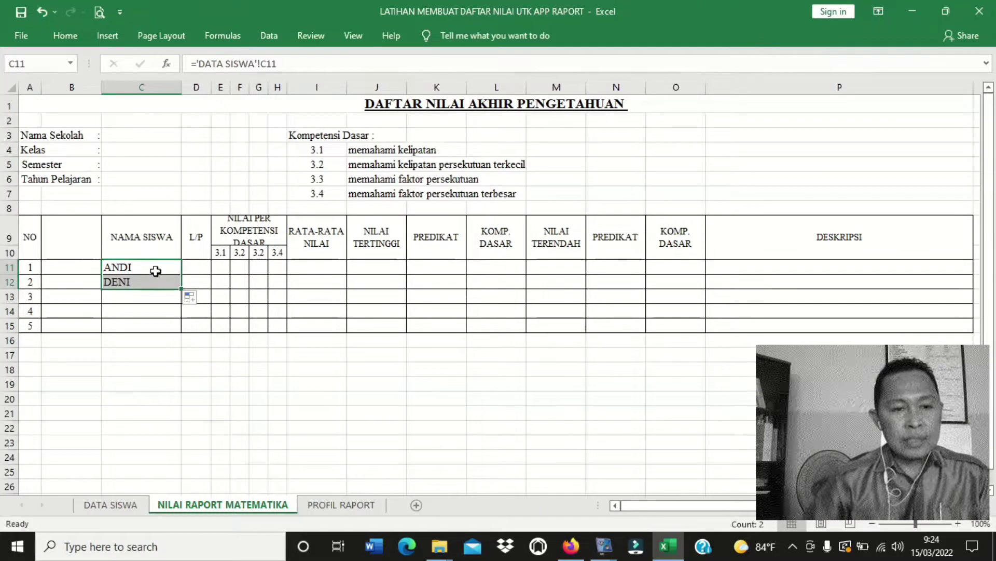
Step: Link L/P cell D11 to D11 of the DATA SISWA sheet and fill the formula down to D12
left_click(199, 266)
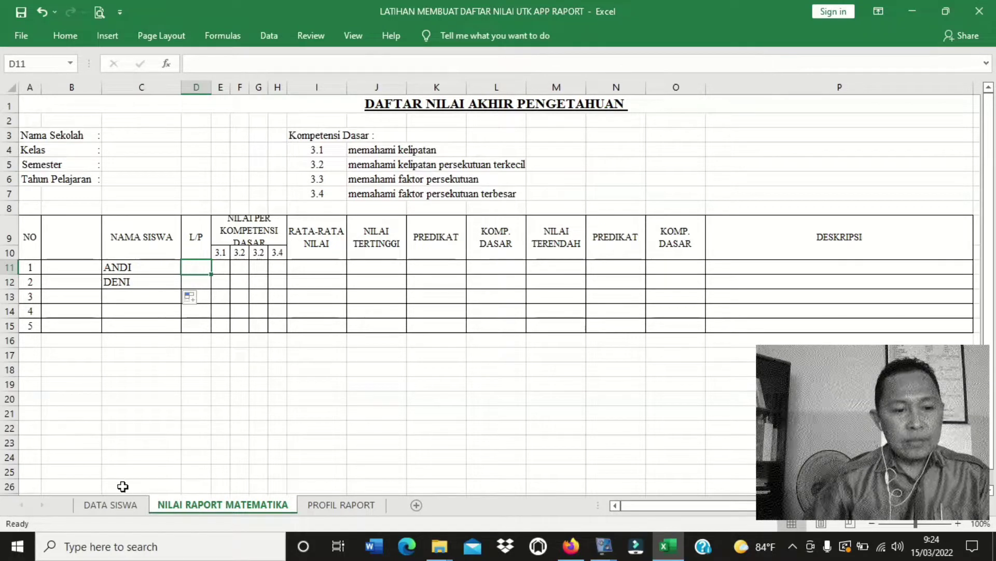
left_click(122, 504)
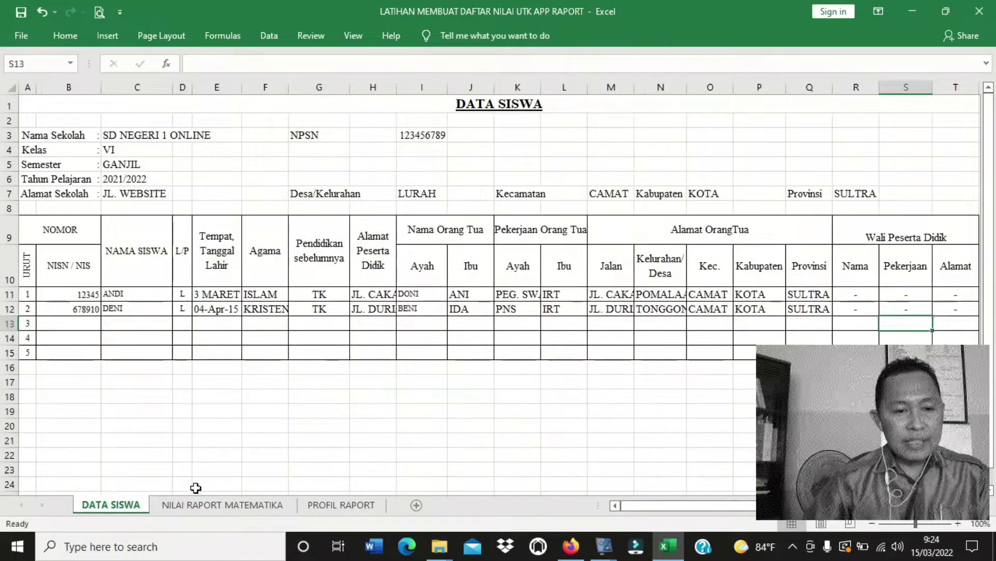
left_click(205, 505)
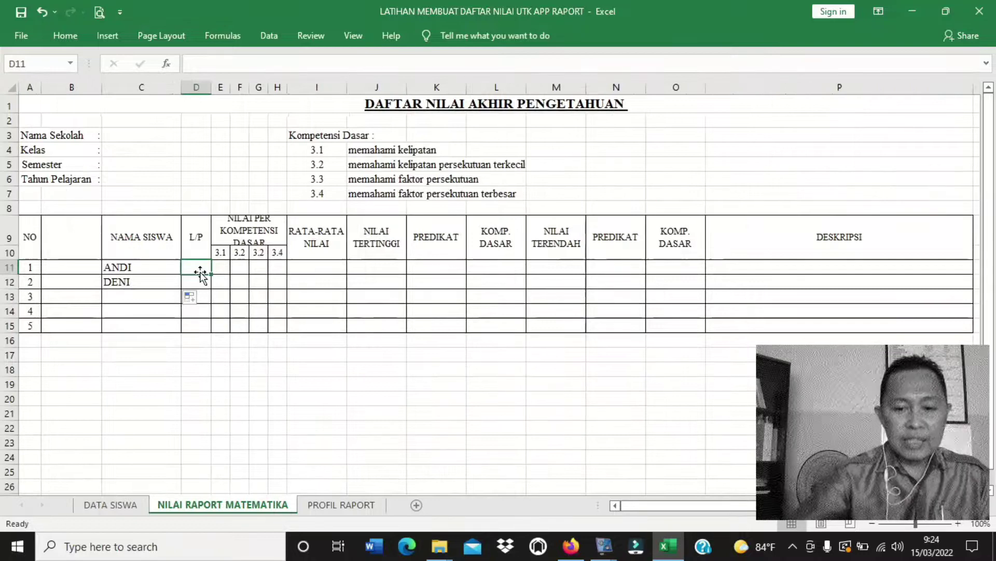
type("=")
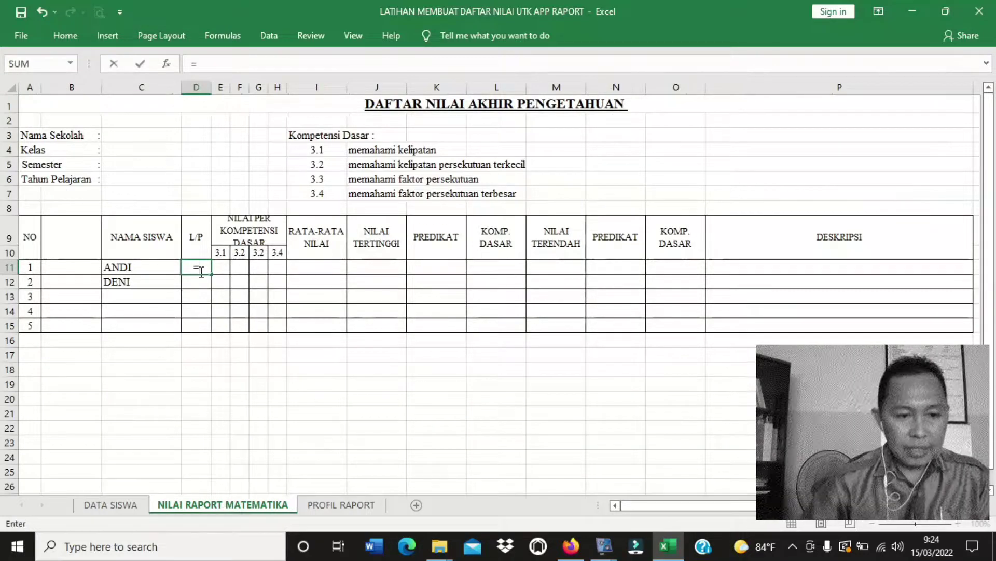
left_click(130, 506)
left_click(181, 296)
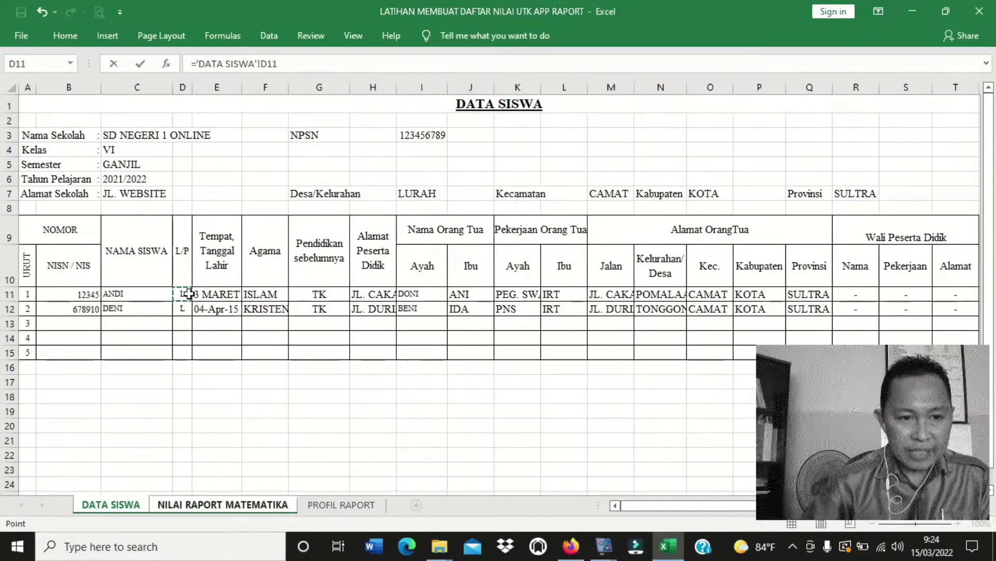
key("Return")
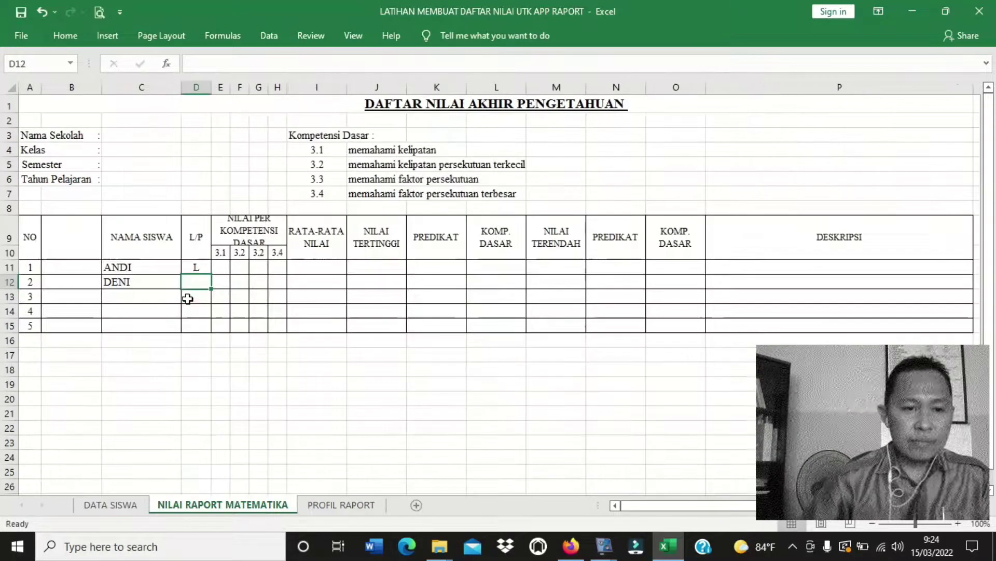
left_click(206, 266)
left_click_drag(209, 276, 209, 289)
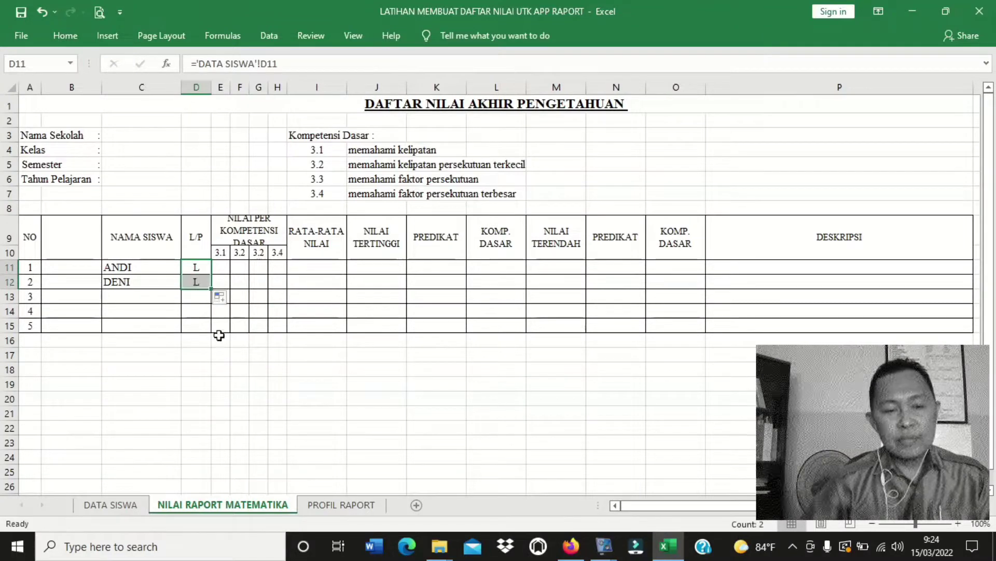
Step: Test the link by setting the second student's L/P in D12 of DATA SISWA to P and viewing NILAI RAPORT MATEMATIKA
left_click(124, 505)
left_click(185, 309)
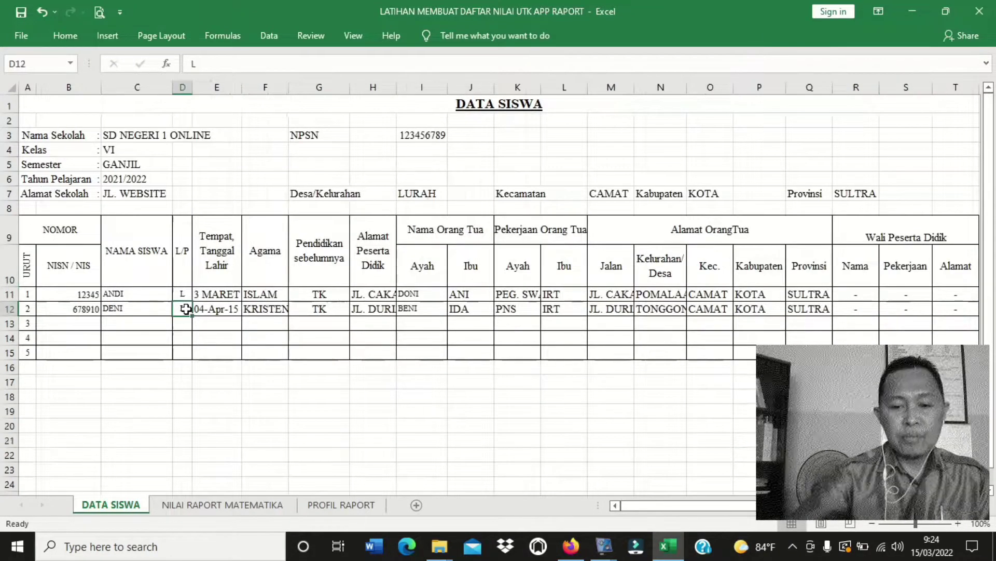
type("P")
key("Return")
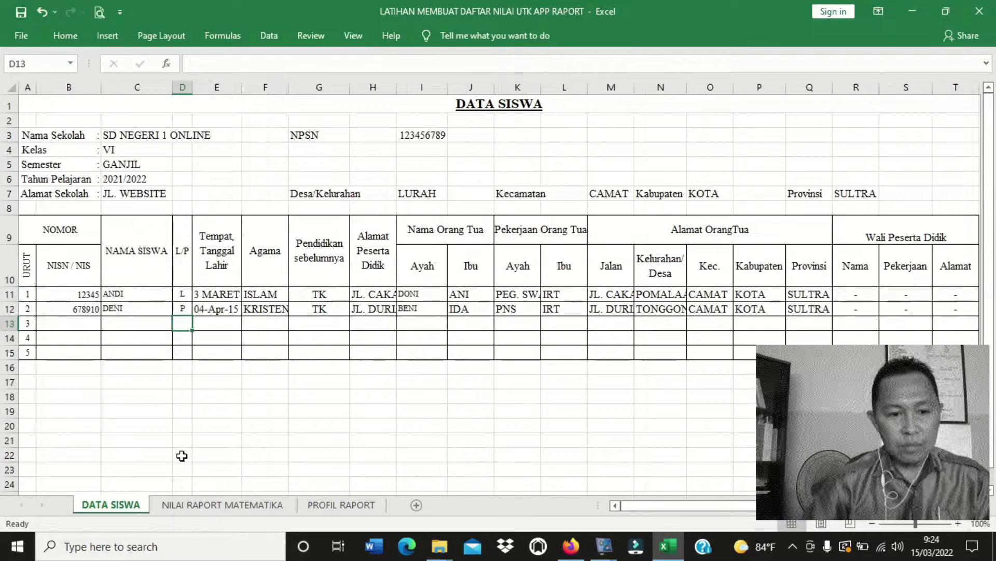
left_click(212, 506)
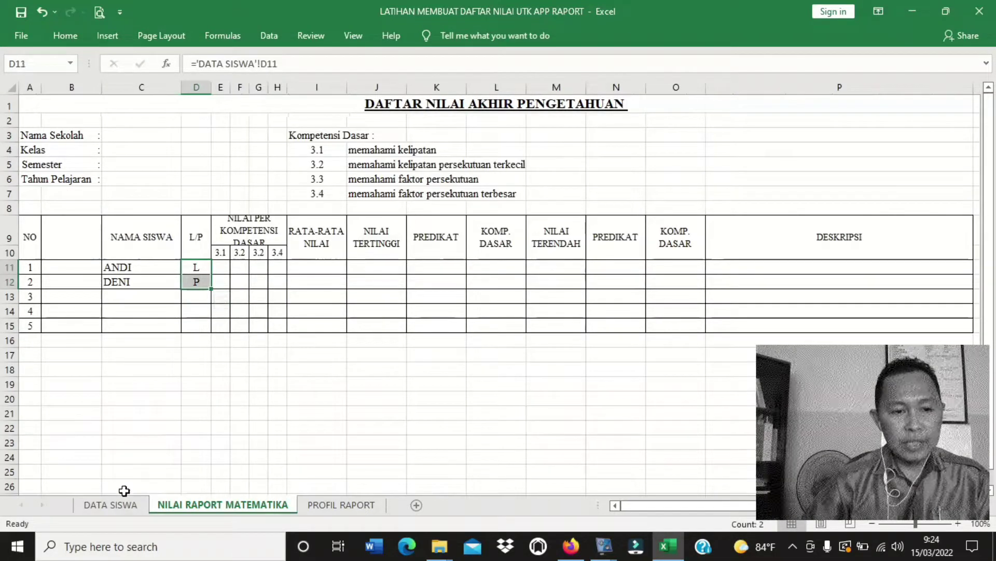
Step: Set the second student's L/P in D12 of DATA SISWA back to L and return to NILAI RAPORT MATEMATIKA
left_click(110, 504)
left_click(184, 308)
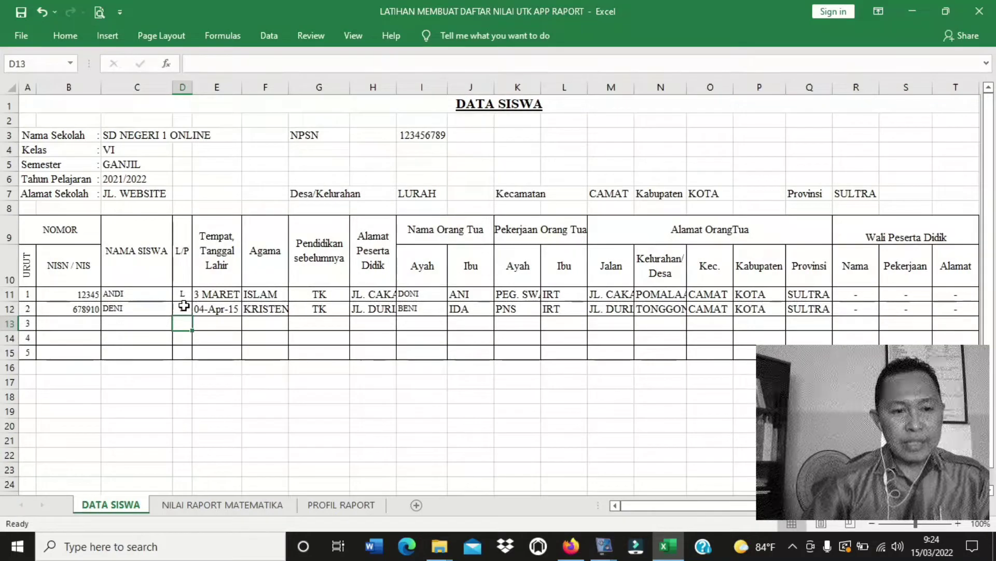
type("P")
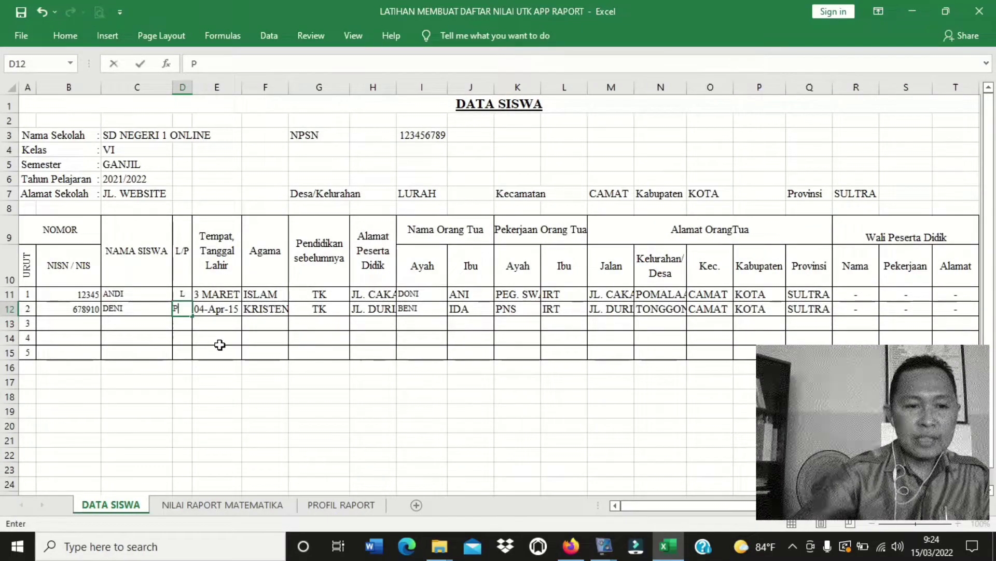
key("BackSpace")
type("L")
key("Return")
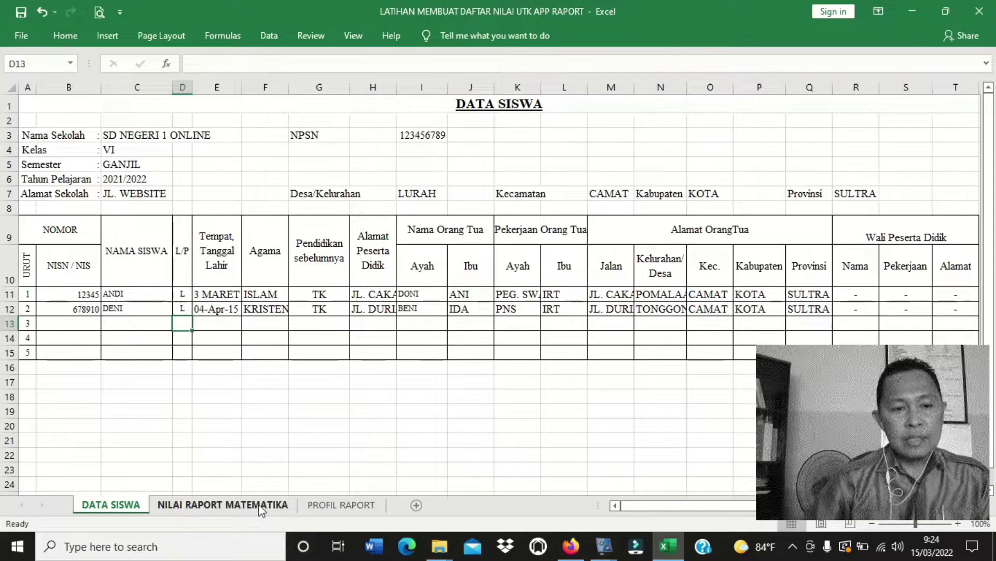
left_click(261, 506)
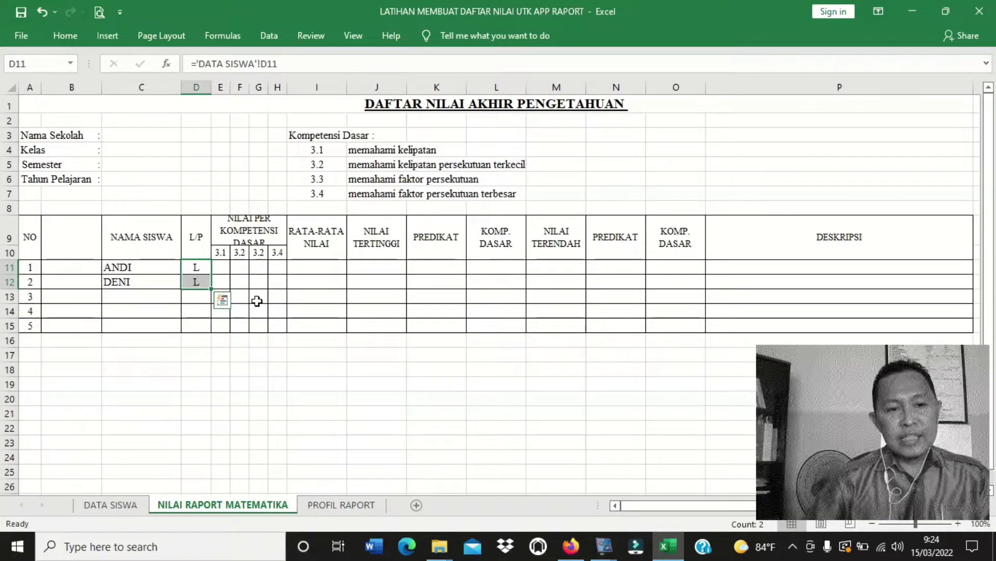
Step: Increase the height of header row 9 and enter the first student's scores 65, 70 and 74 in E11:G11
left_click(223, 268)
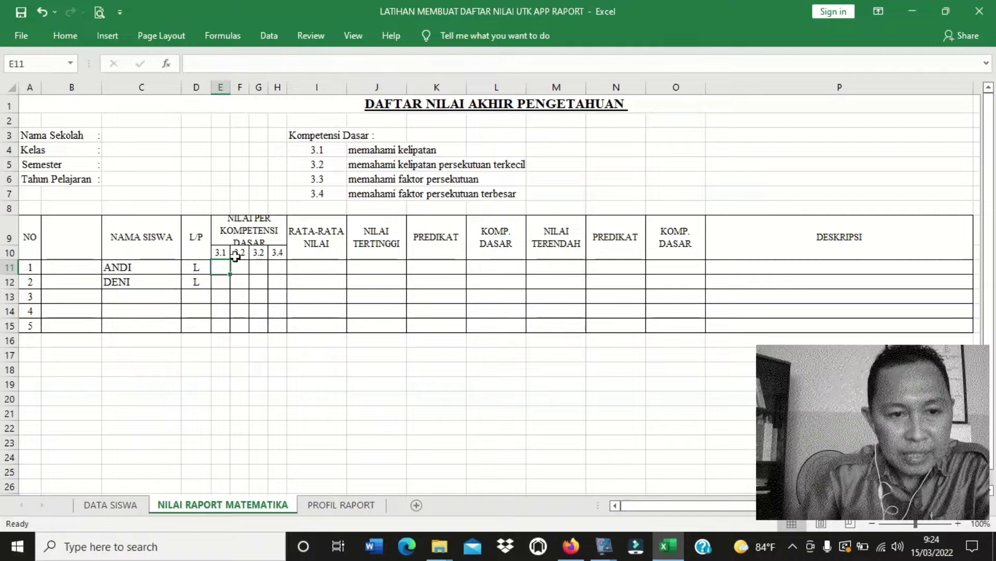
left_click_drag(9, 246, 10, 255)
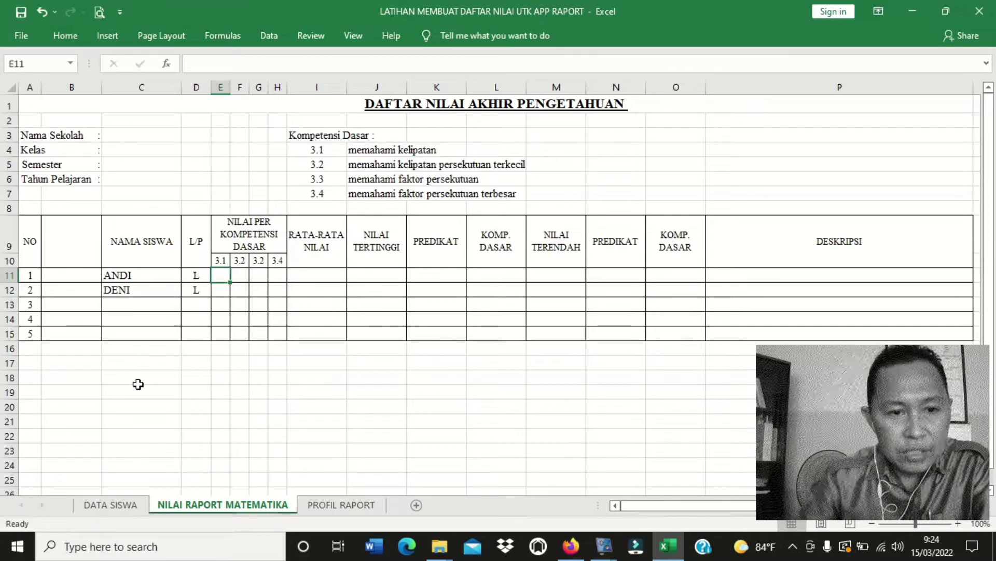
type("65")
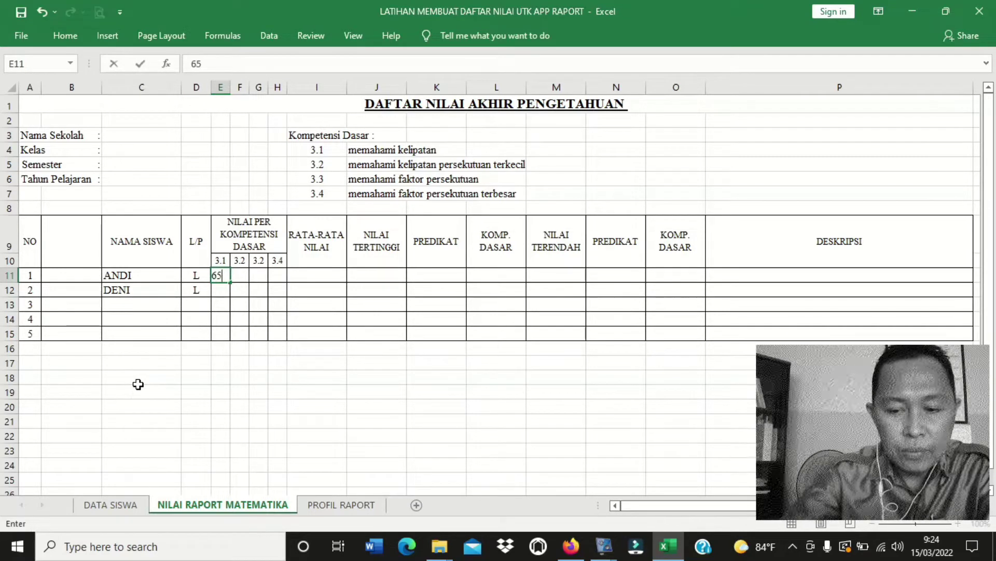
key("Tab")
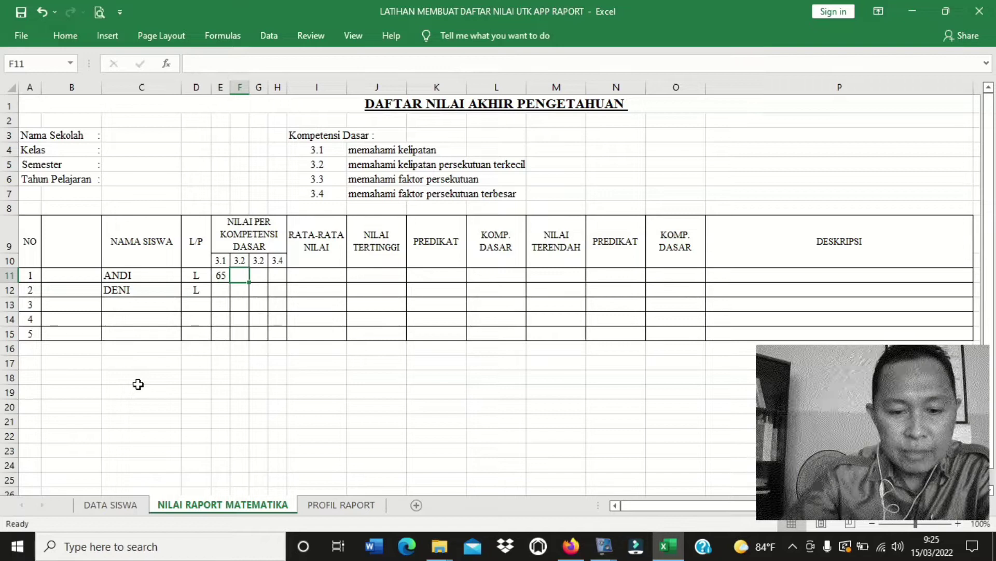
type("70")
key("Tab")
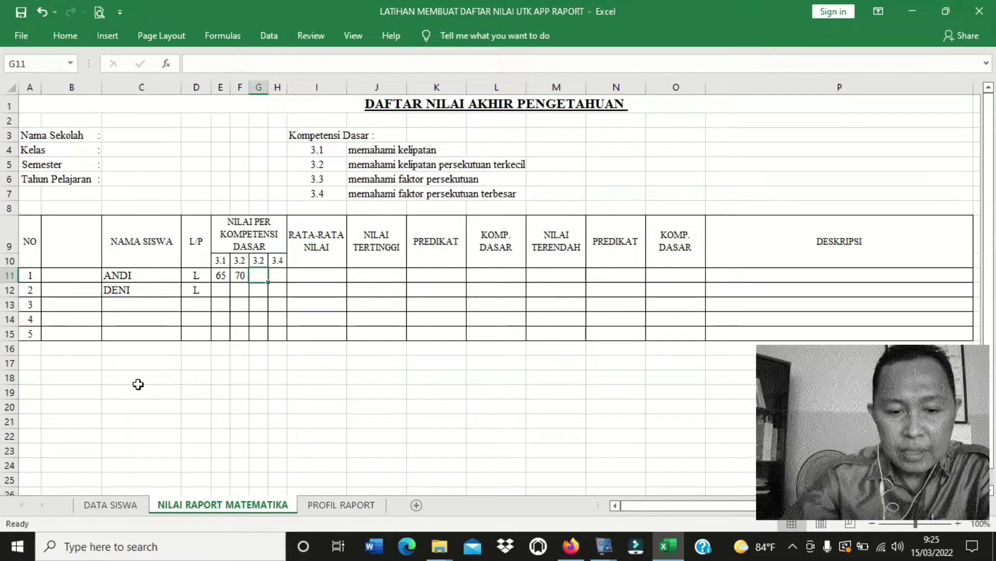
type("74")
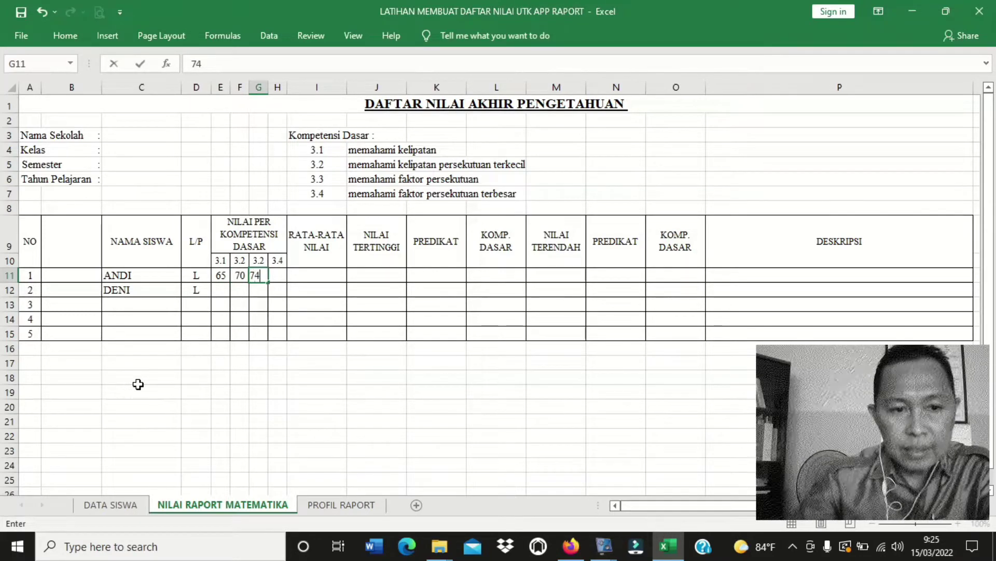
key("Return")
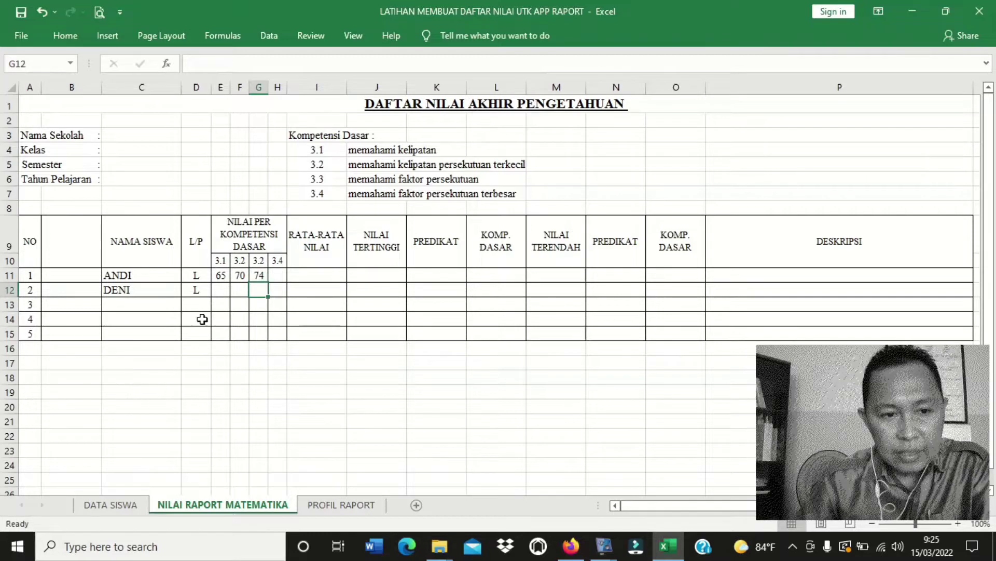
Step: Enter the second student's scores 80, 65 and 70 in E12:G12
left_click(227, 290)
type("80")
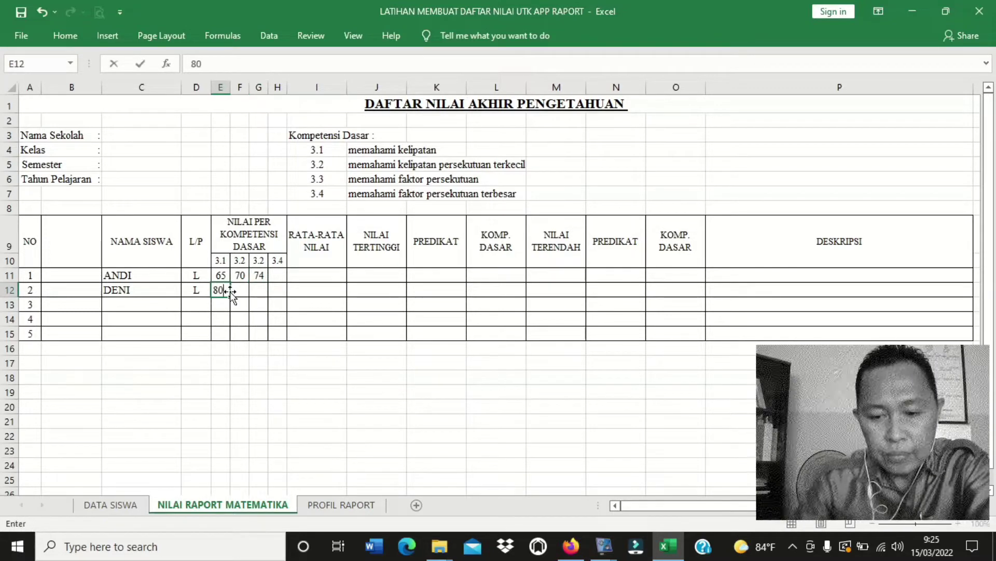
key("Tab")
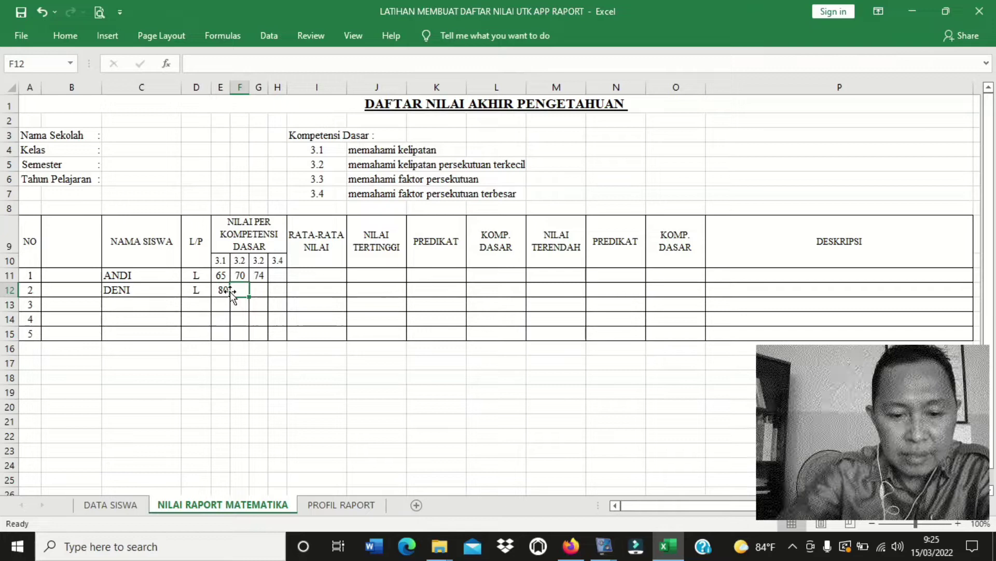
type("65")
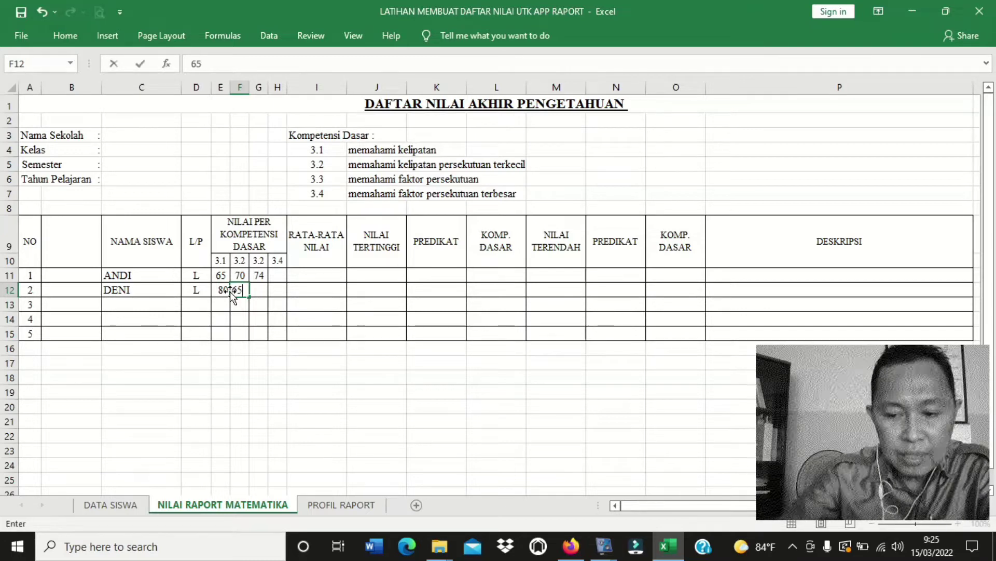
key("Tab")
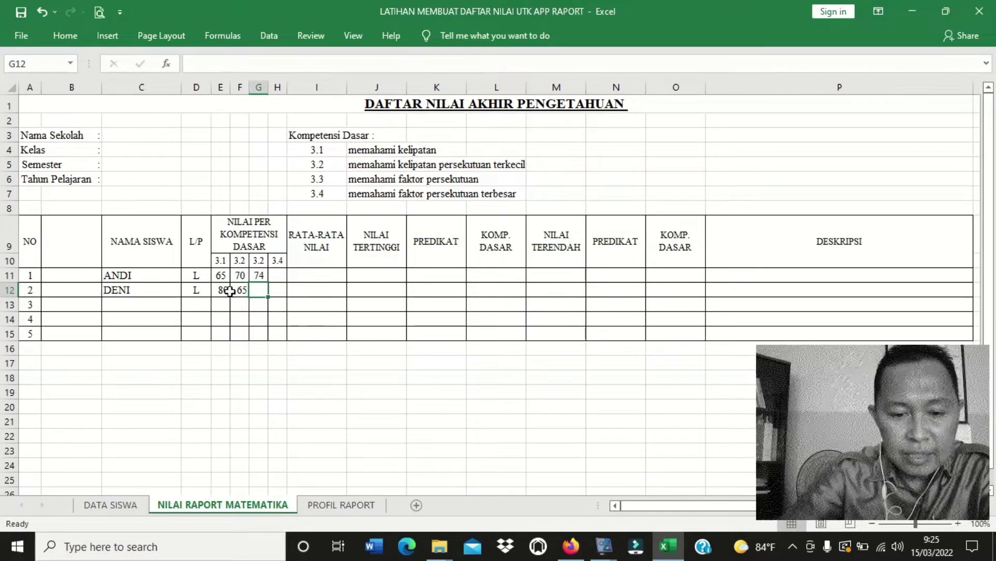
type("70")
key("Down")
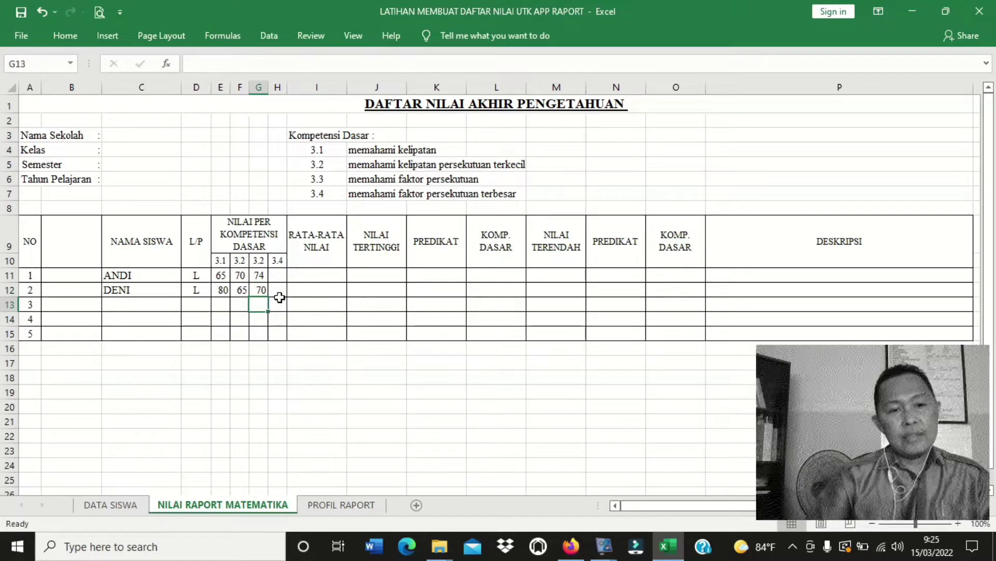
Step: Enter the scores for competency 3.4, with 60 in H11 and 75 in H12
left_click(280, 275)
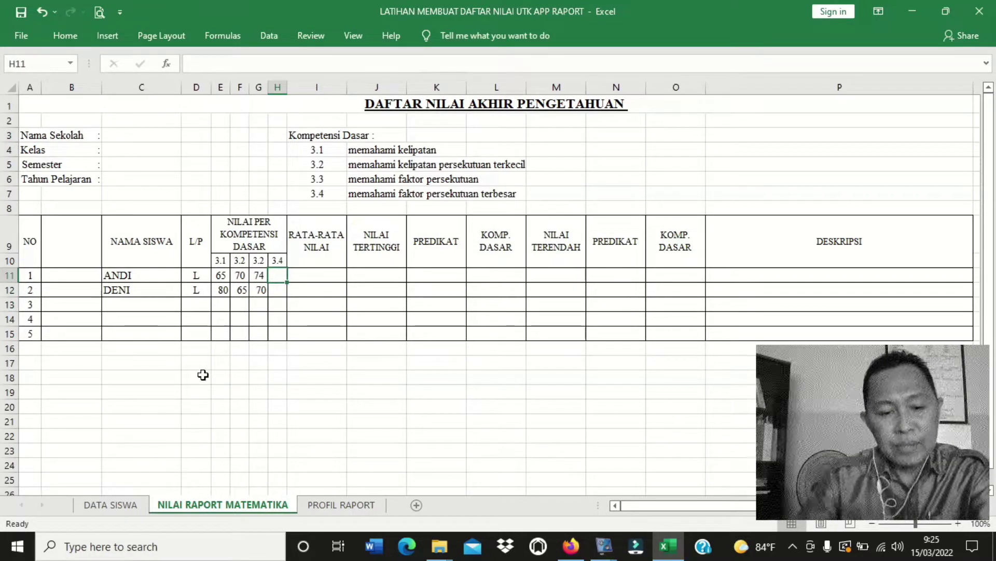
type("60")
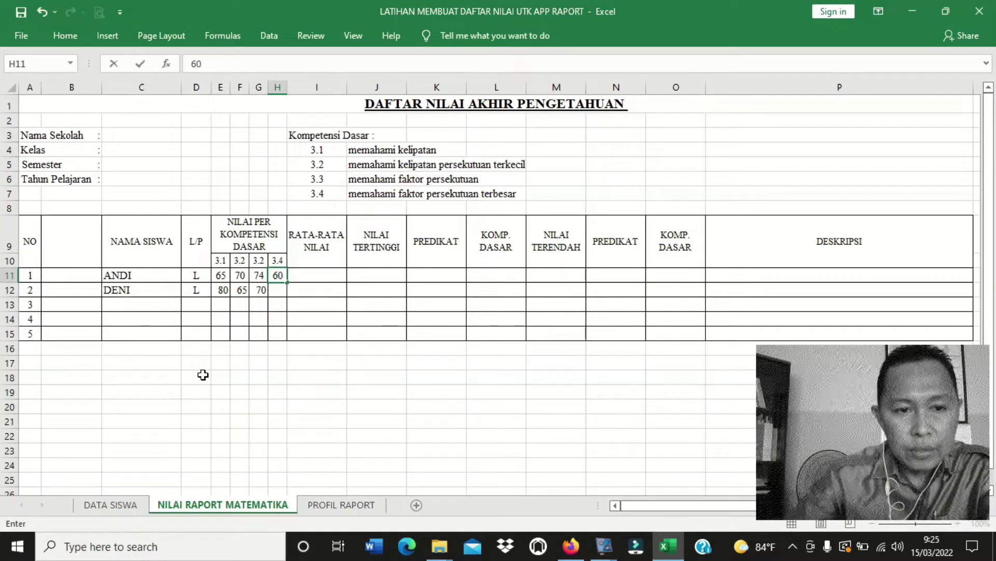
left_click(283, 294)
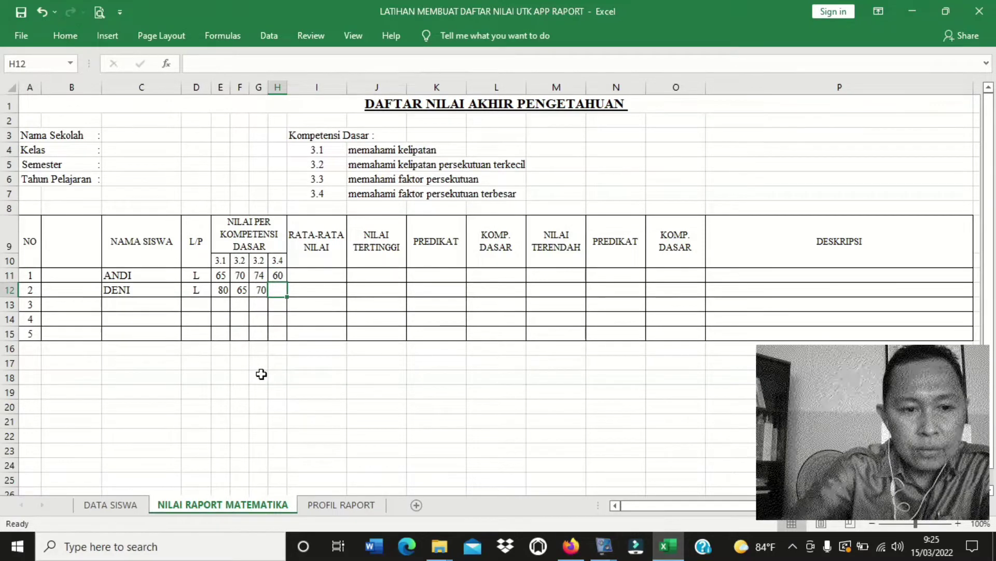
type("75")
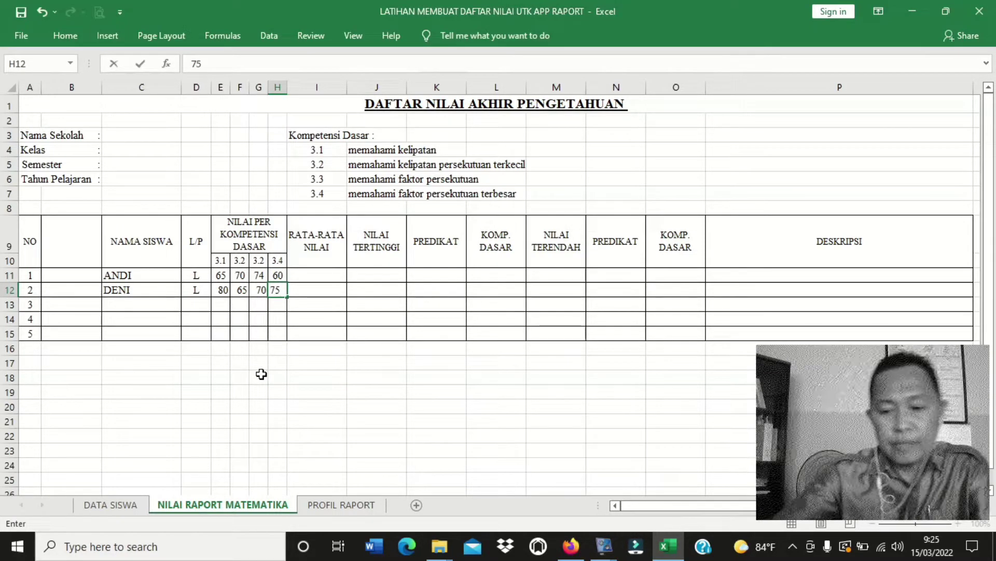
key("Return")
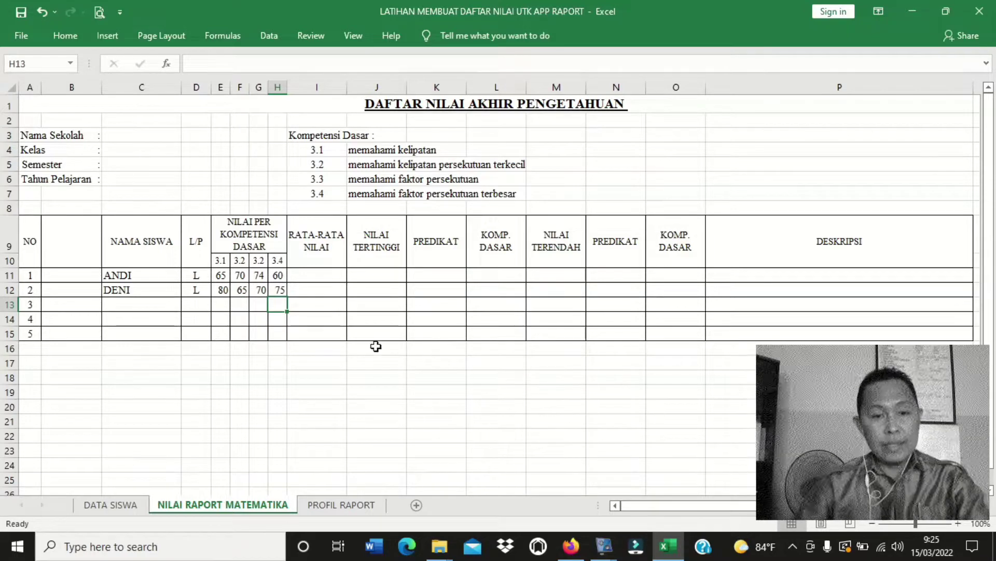
Step: Calculate the first student's RATA-RATA NILAI in I11 with the formula =AVERAGE(E11:H11)
left_click(323, 277)
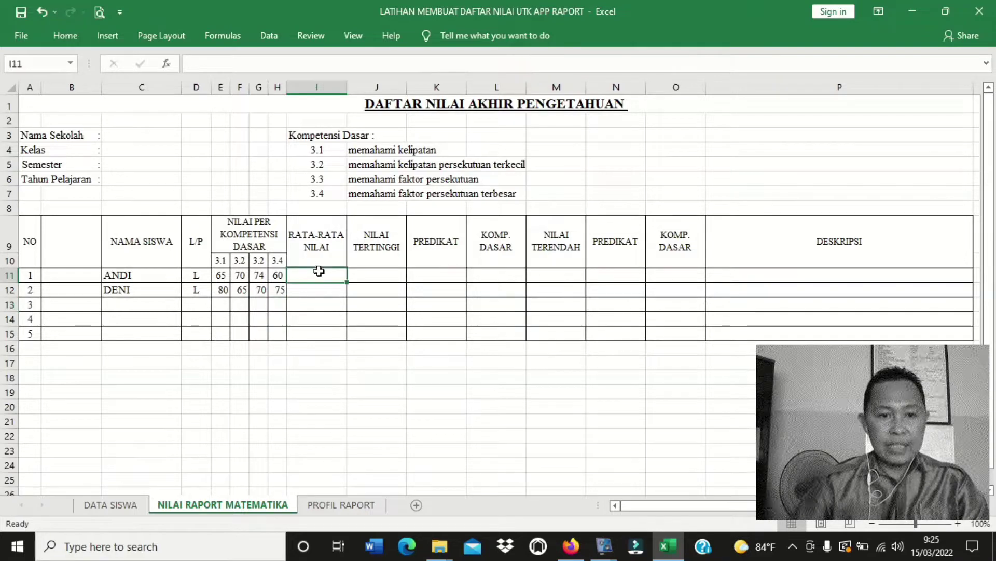
type("=AVE")
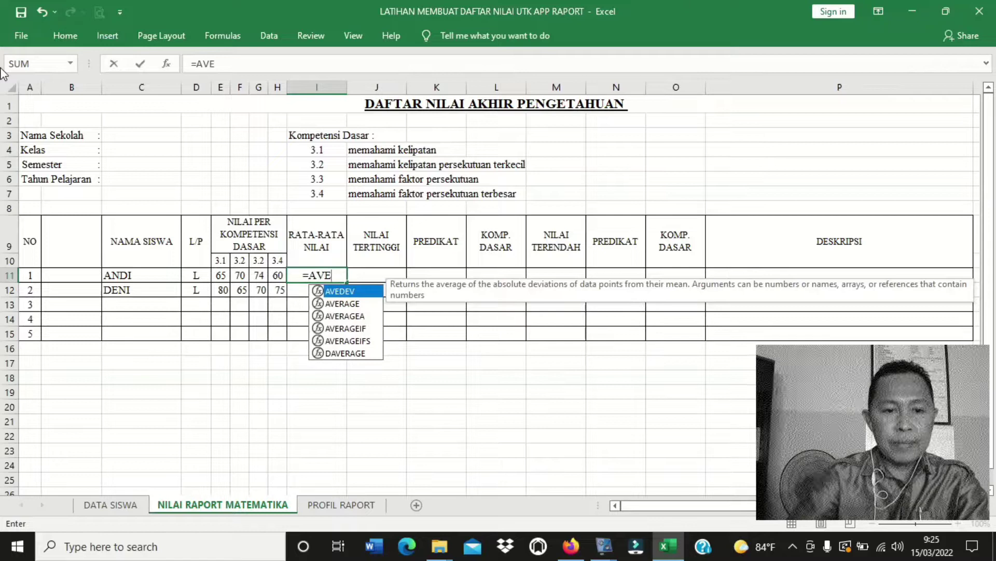
type("GAR")
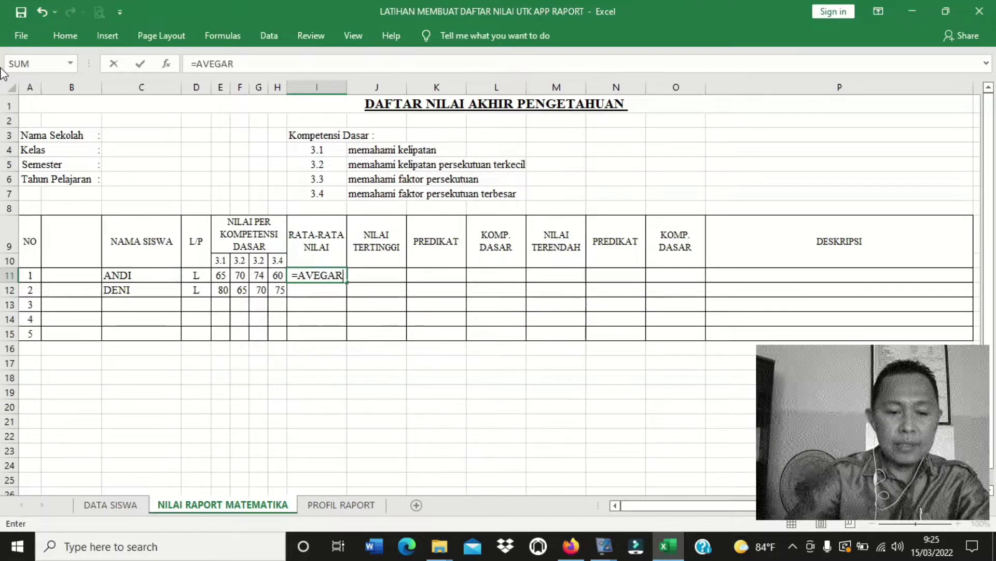
type("E")
key("BackSpace")
key("BackSpace")
key("BackSpace")
key("BackSpace")
type("RAGE")
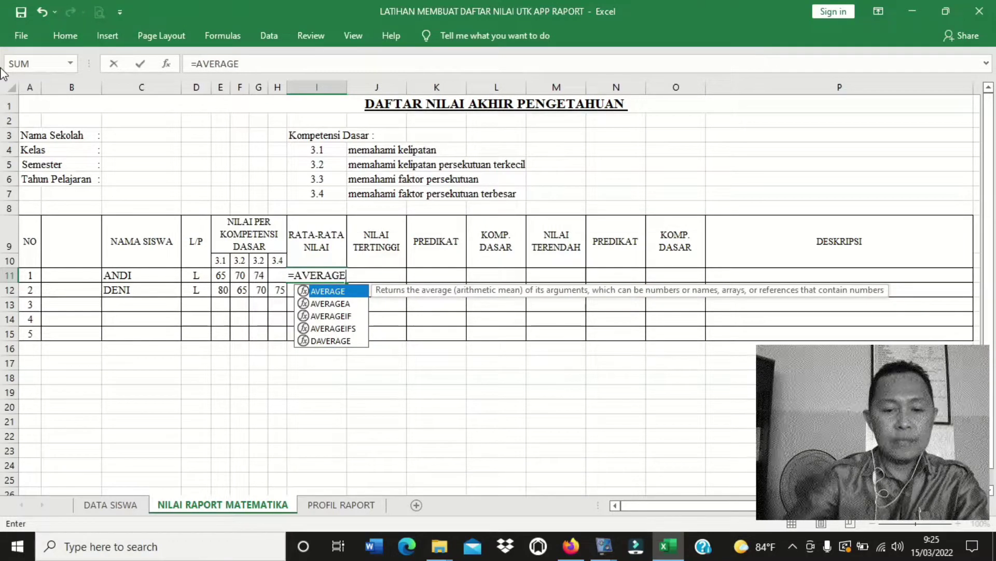
type("(")
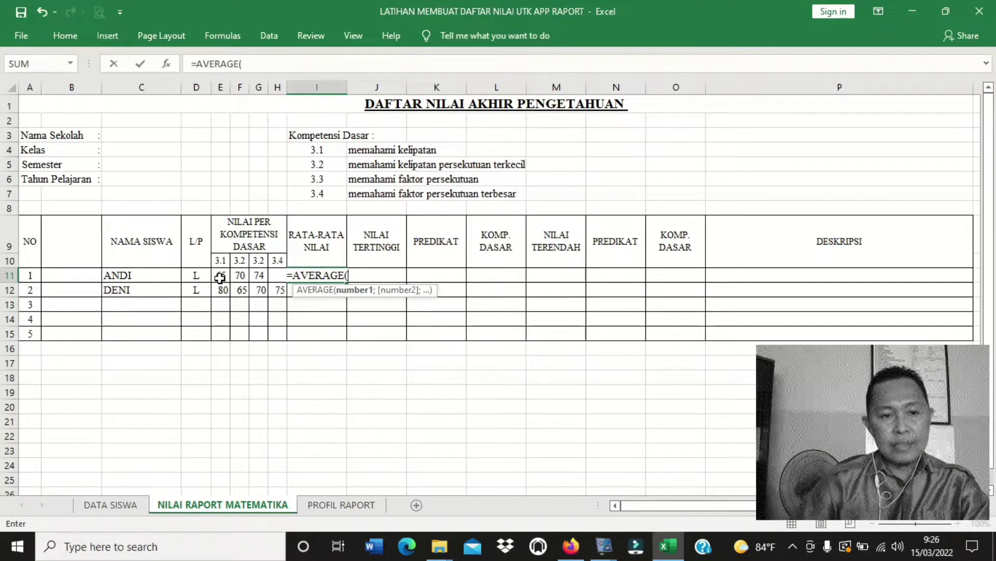
left_click_drag(220, 277, 280, 274)
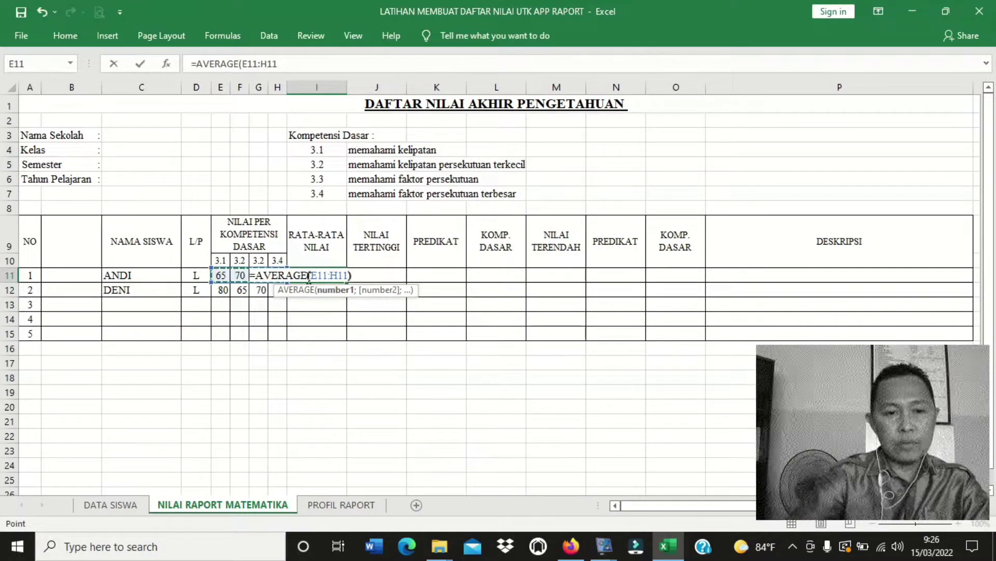
type(")")
key("Return")
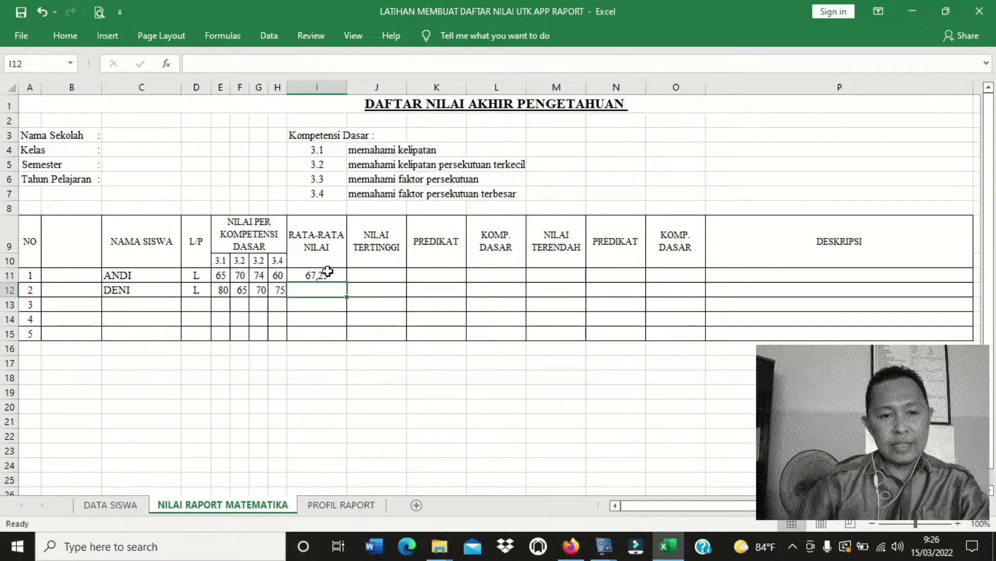
Step: Copy the average formula from I11 down to the second student's row in I12
left_click(330, 279)
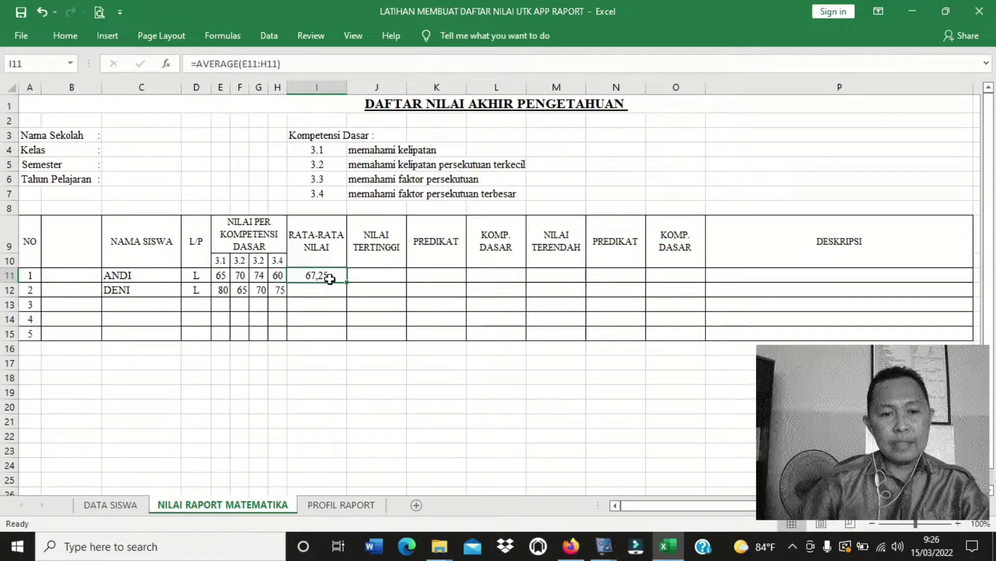
left_click(346, 284)
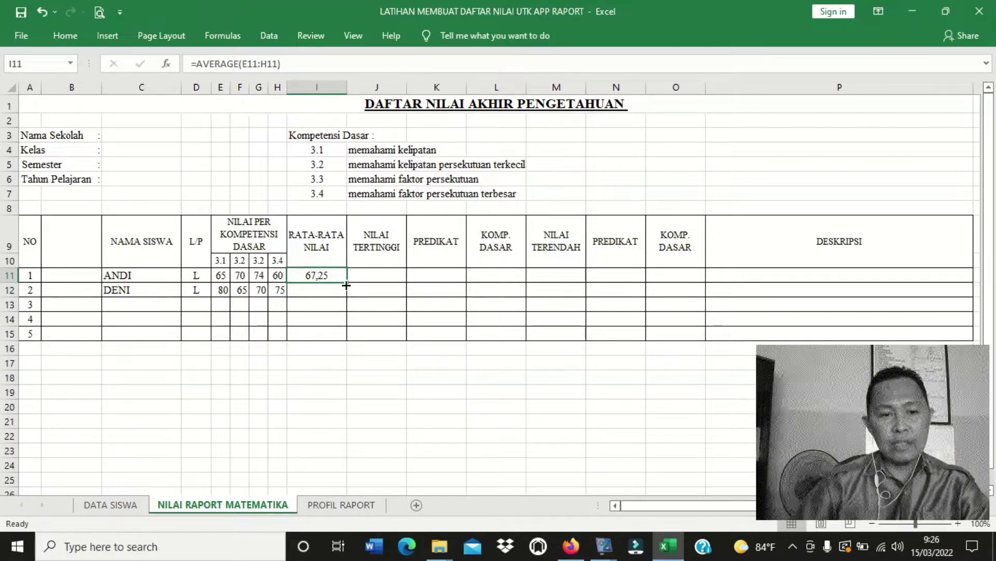
left_click_drag(346, 284, 338, 300)
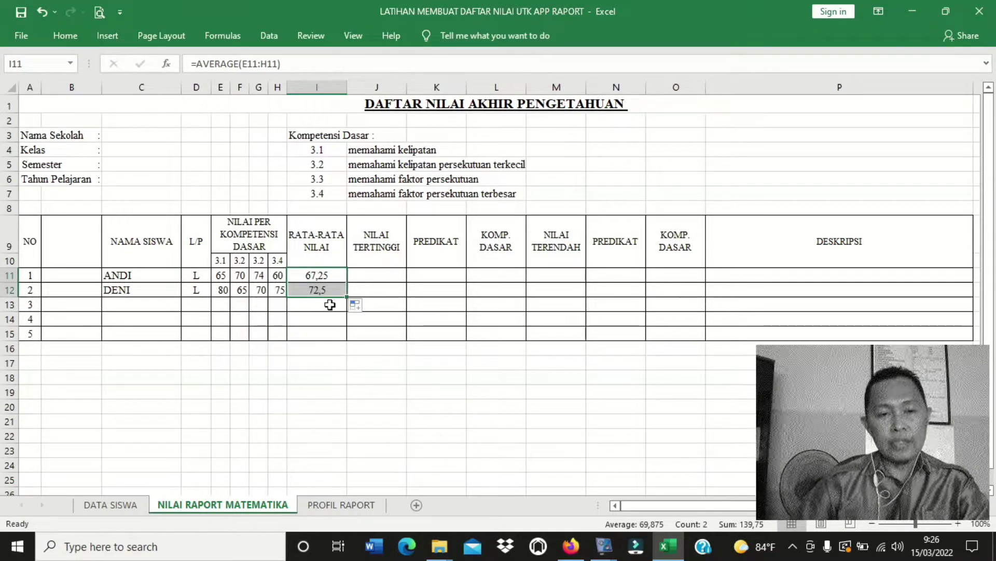
Step: Find the first student's NILAI TERTINGGI in J11 with =MAX(E11:H11) and copy the formula down to J12
left_click(377, 276)
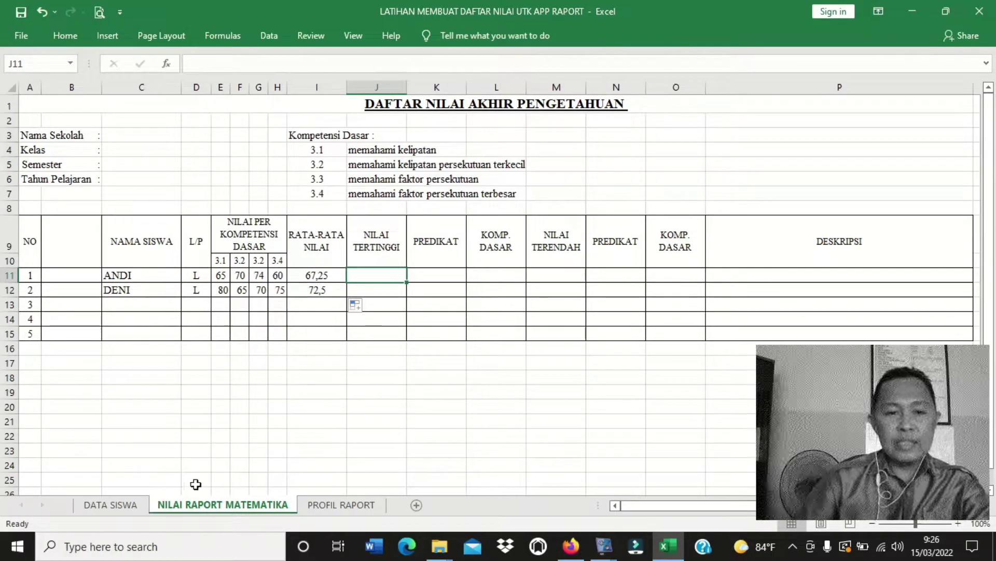
type("=")
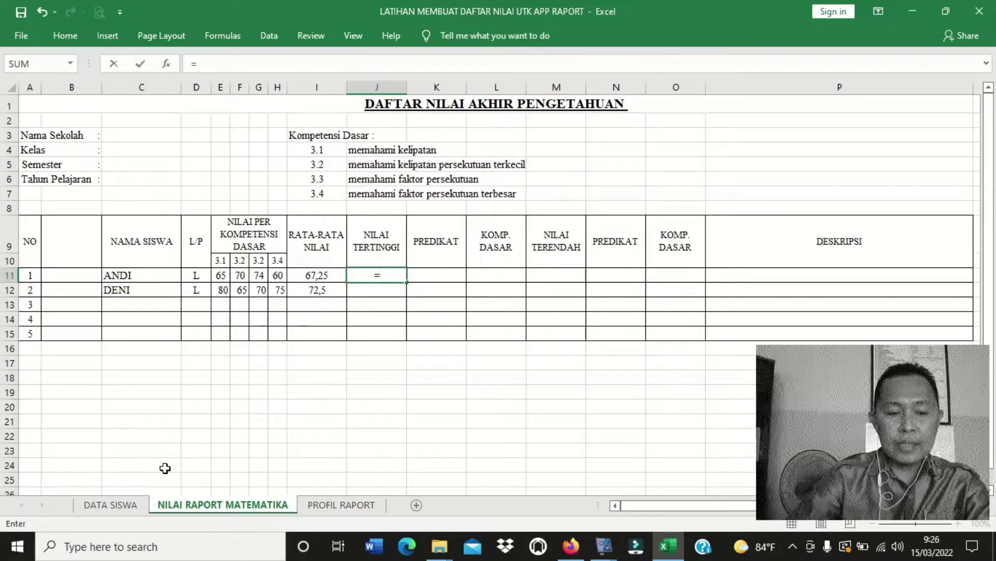
type("MAX")
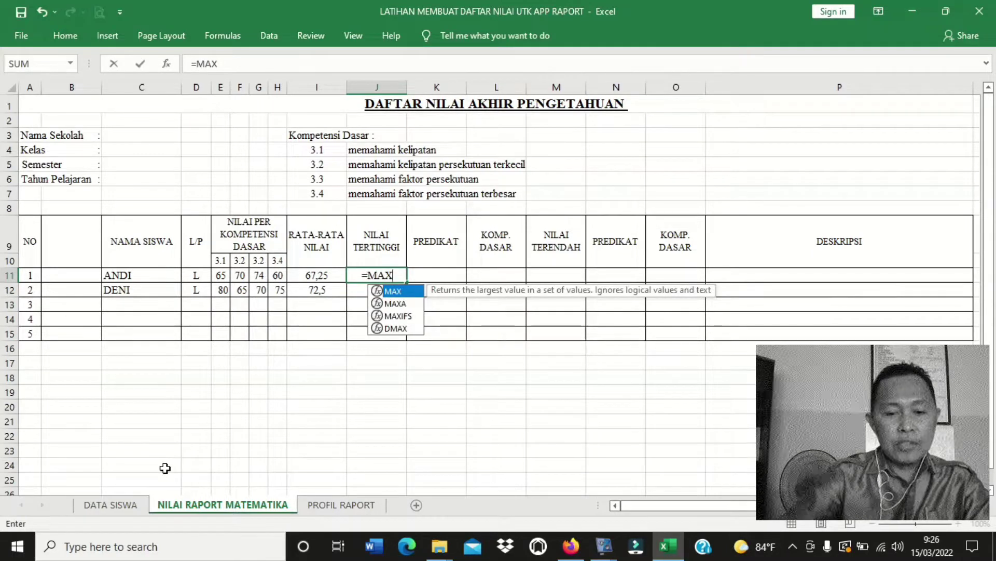
type("(")
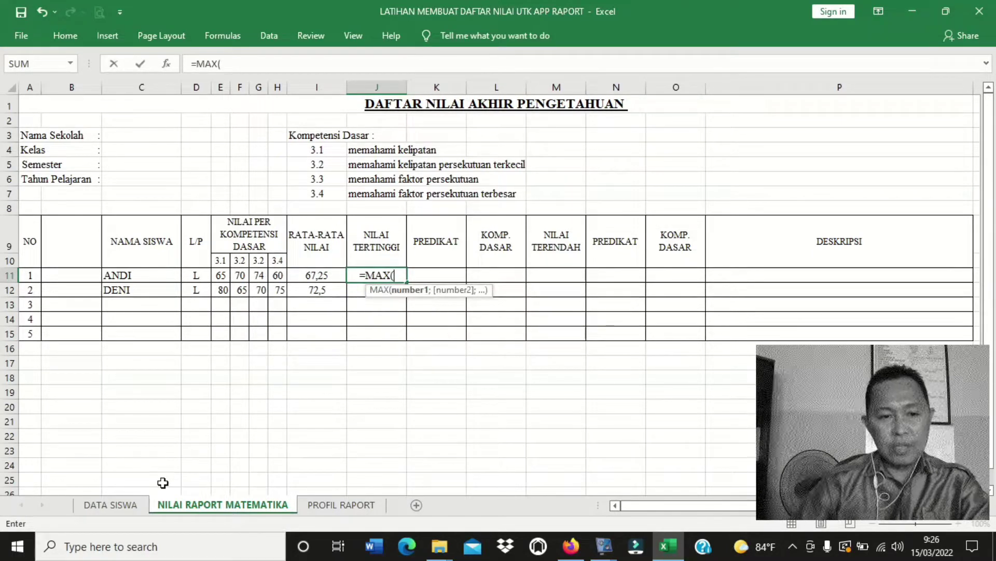
left_click_drag(221, 279, 271, 276)
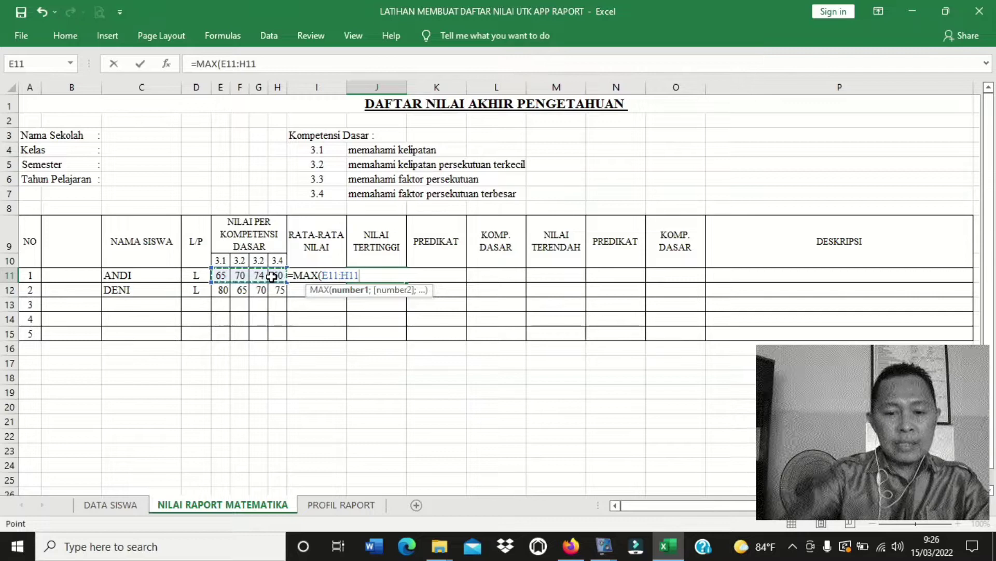
type(")")
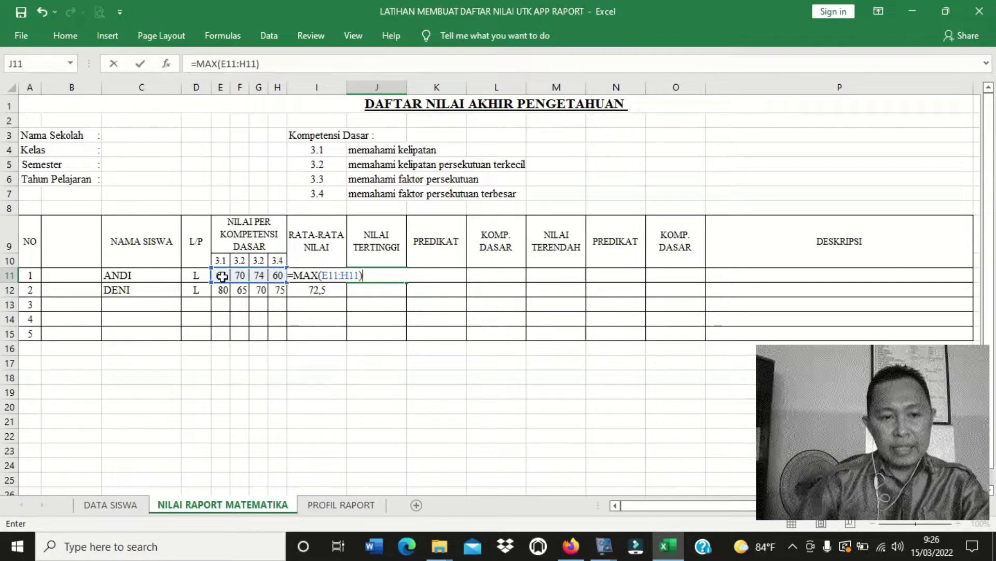
key("Return")
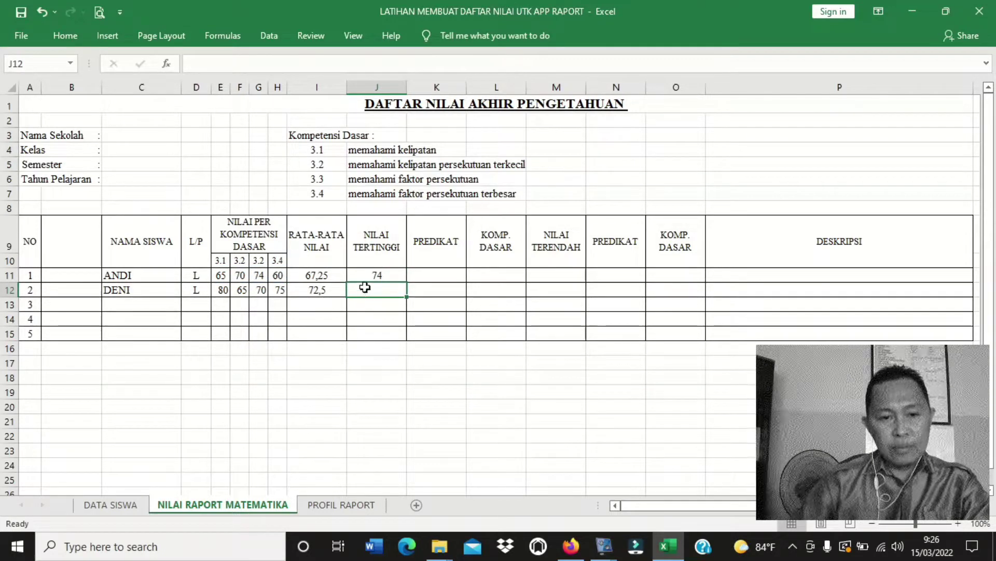
left_click(404, 276)
left_click_drag(409, 281, 409, 295)
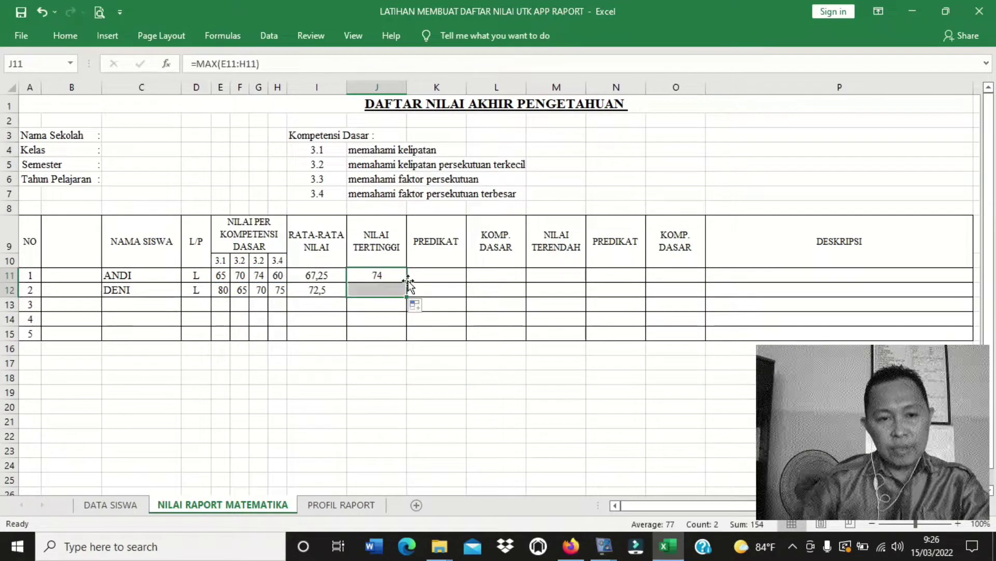
Step: Begin an IF formula in PREDIKAT cell K11 with the condition J11<=69, followed by a semicolon separator
left_click(437, 277)
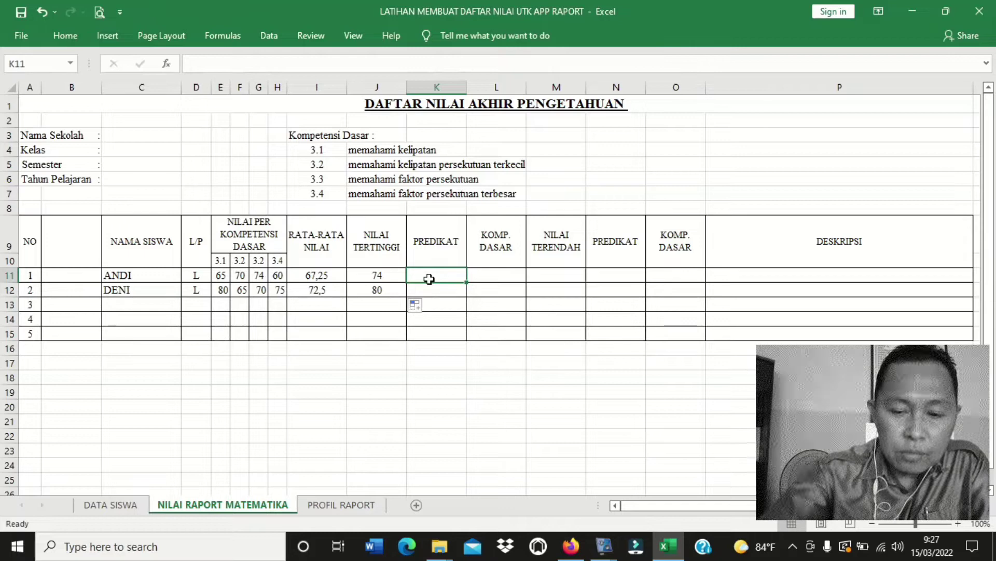
type("=I")
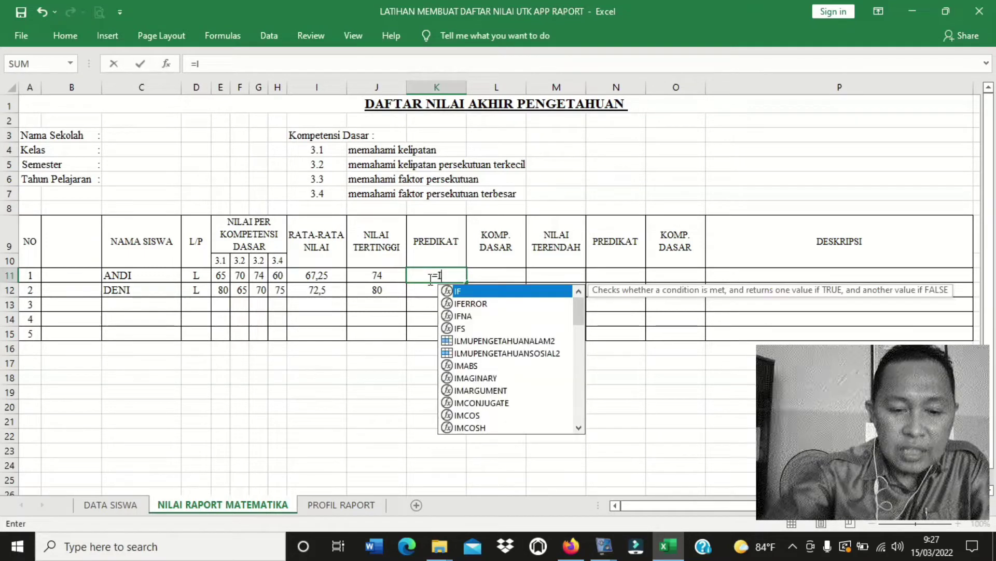
type("F(")
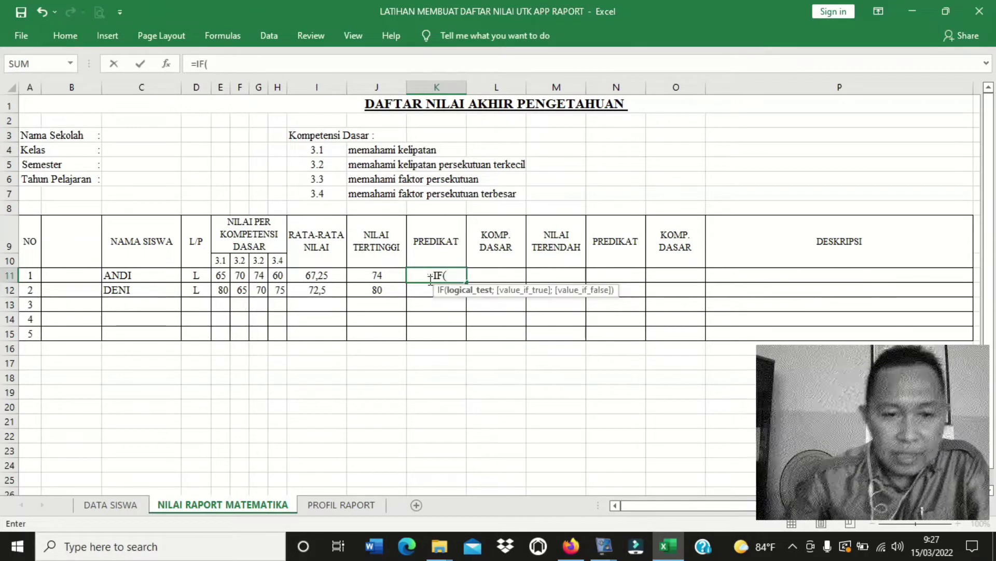
left_click(386, 275)
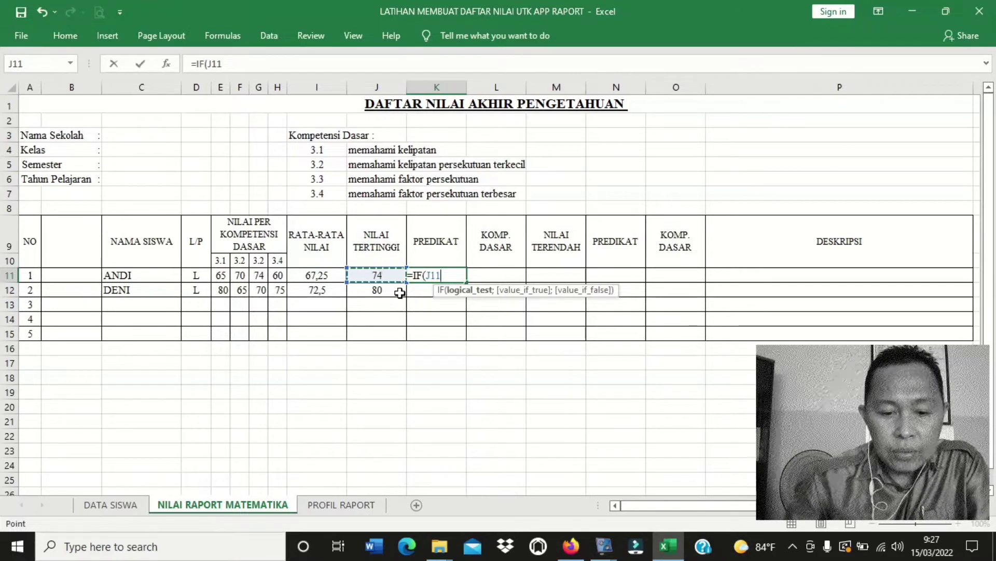
type("<")
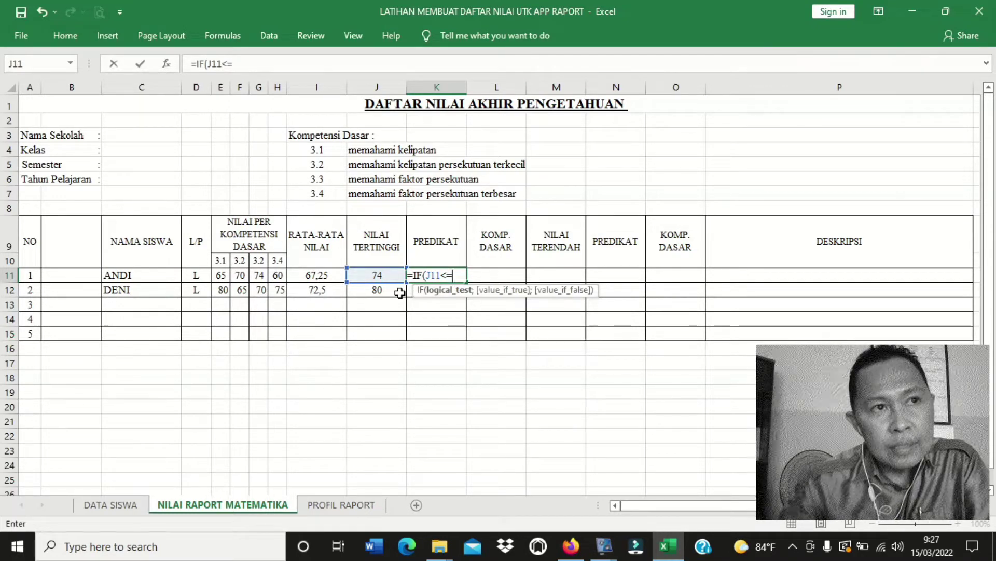
type("=69")
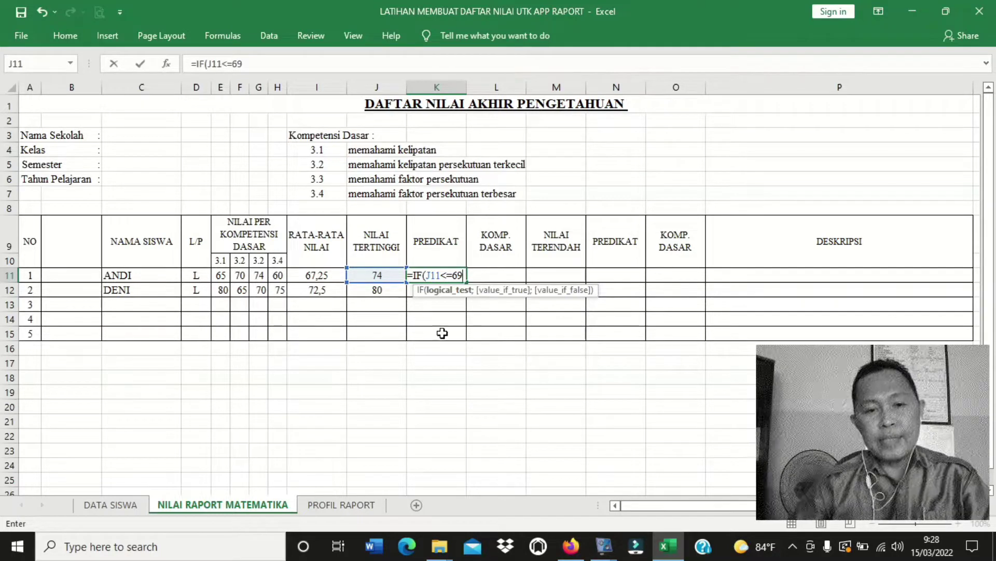
type(";")
key("BackSpace")
type(";")
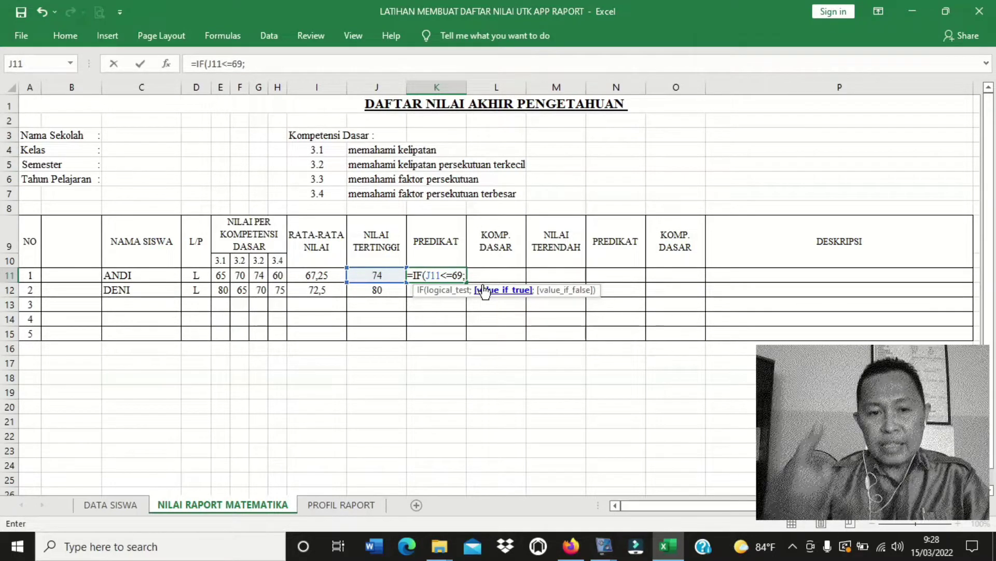
Step: Add the lowercase text perlu bimbingan as the value if true in the K11 formula, followed by a semicolon
type("\"")
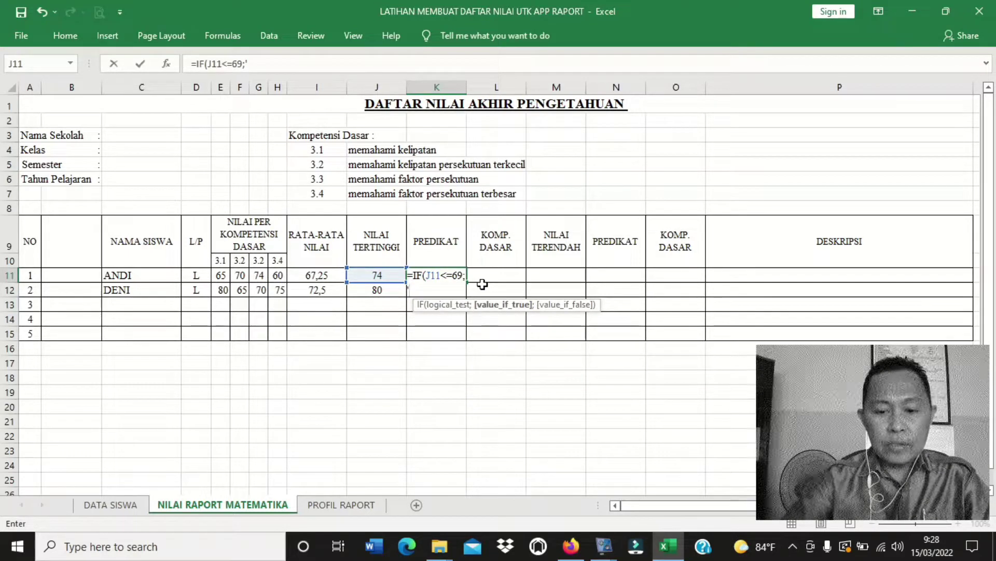
key("BackSpace")
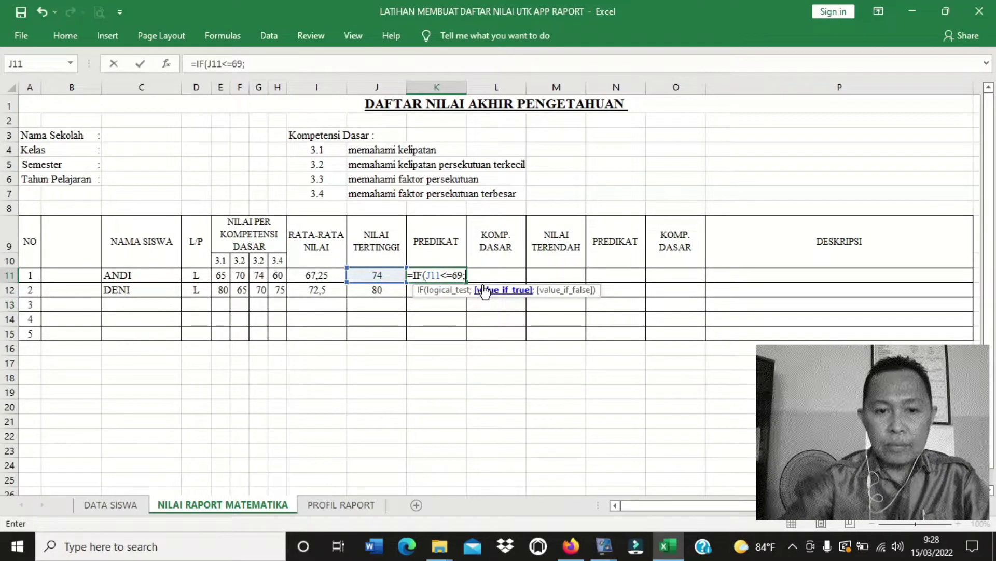
type("'")
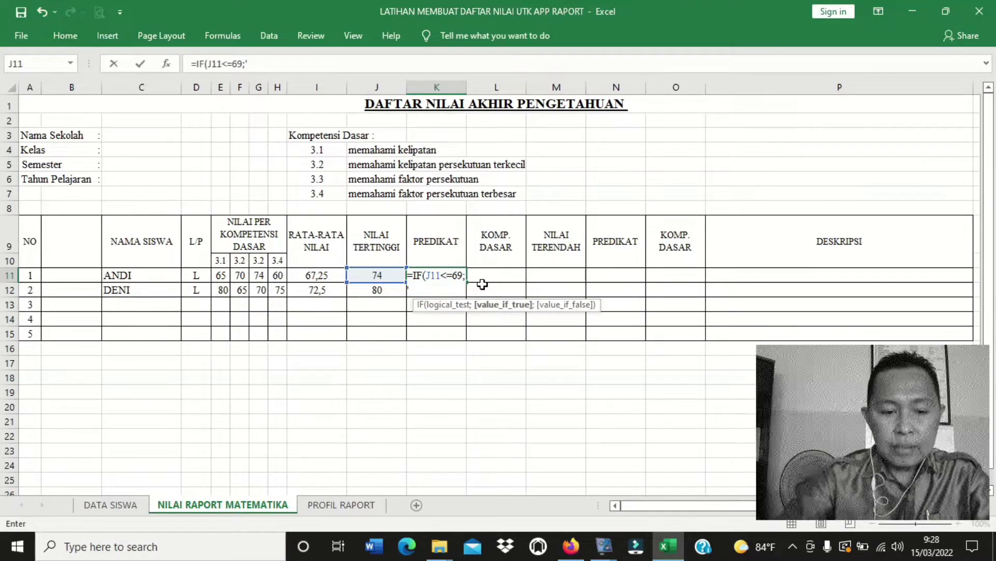
type("PERLU")
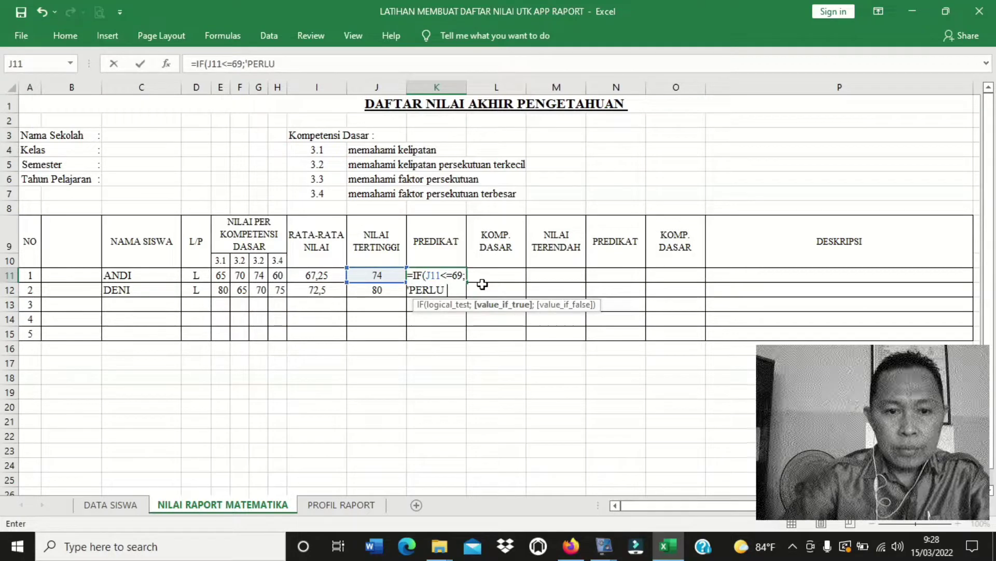
key("BackSpace")
key("BackSpace")
key("BackSpace")
key("BackSpace")
key("BackSpace")
key("BackSpace")
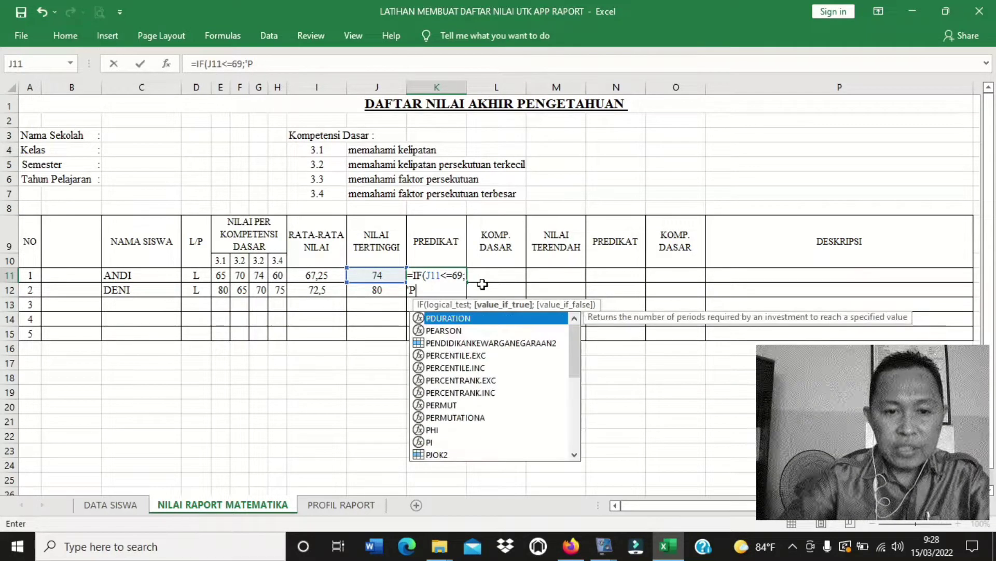
type("perlu")
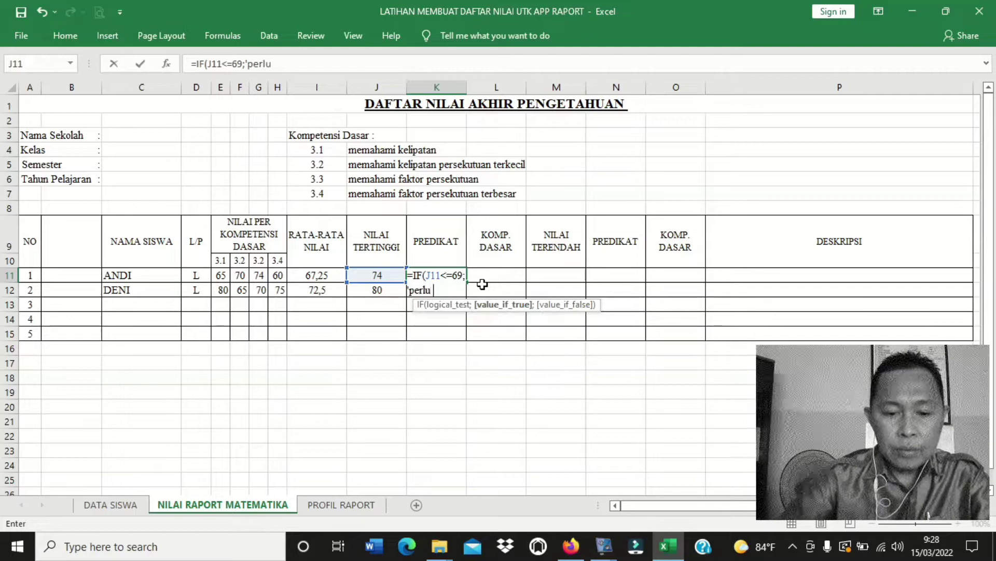
type(" bimbingan\";")
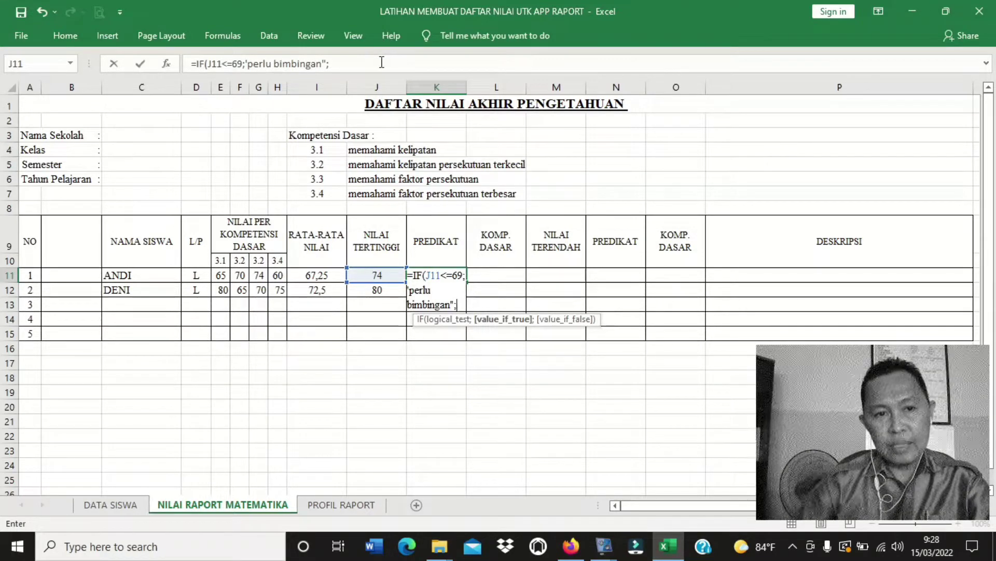
Step: Nest a second IF in the K11 formula with the condition J11<=79 and the value if true cukup
left_click(382, 63)
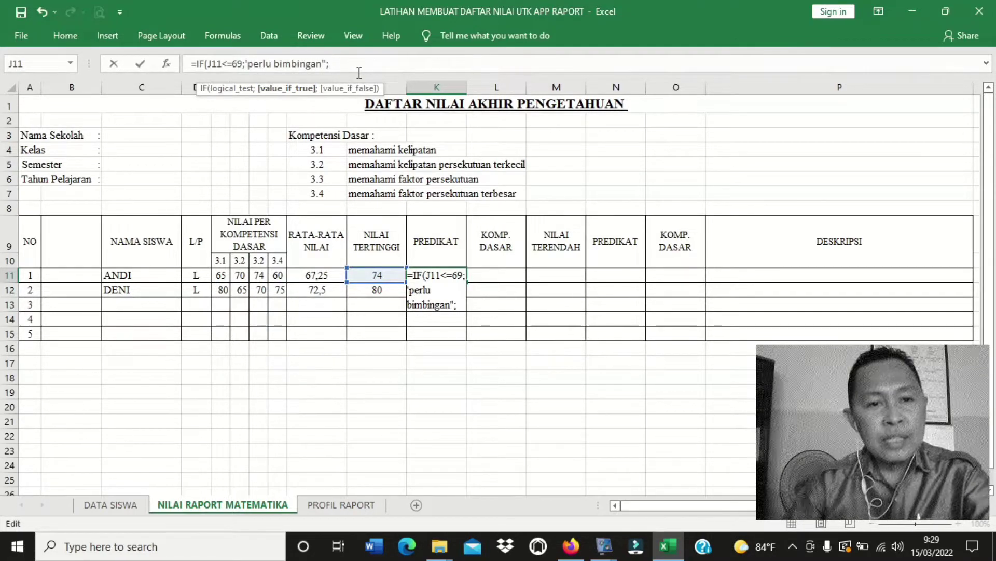
type("i")
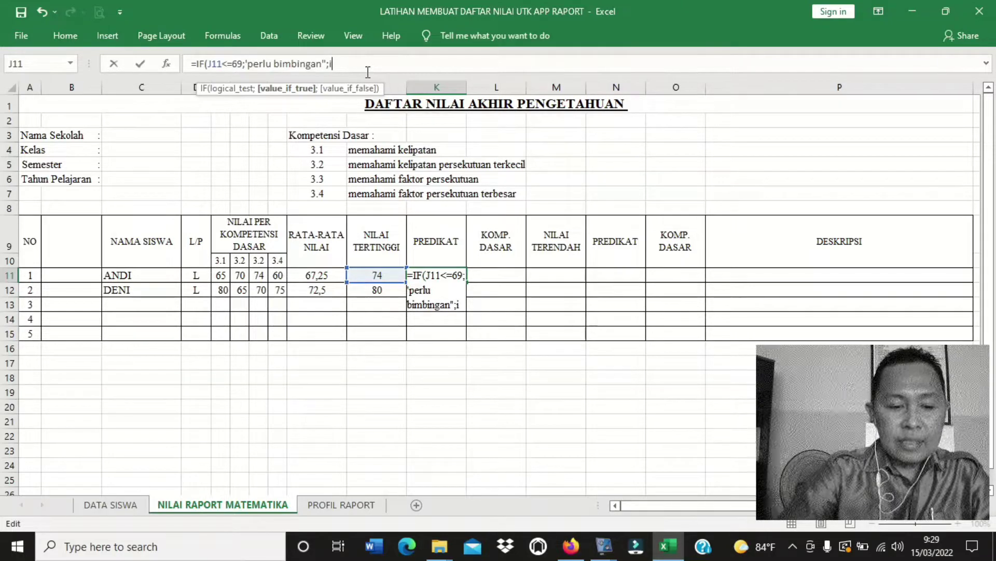
type("f(")
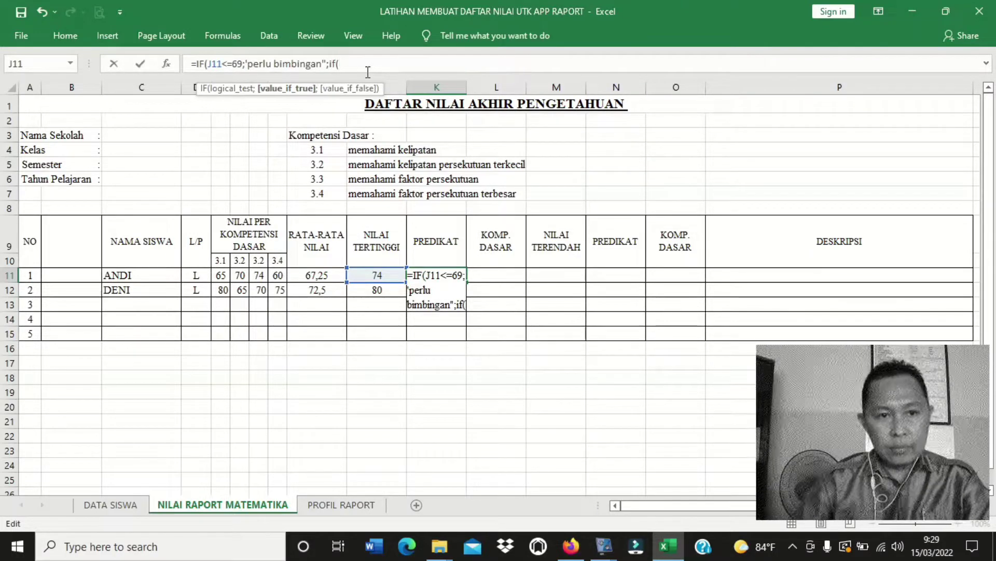
left_click(382, 276)
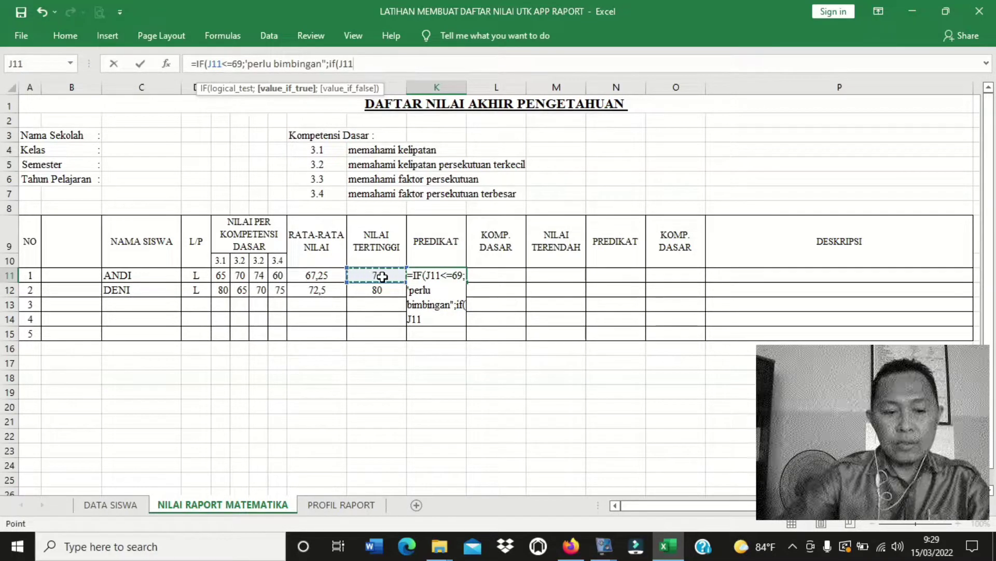
type("<")
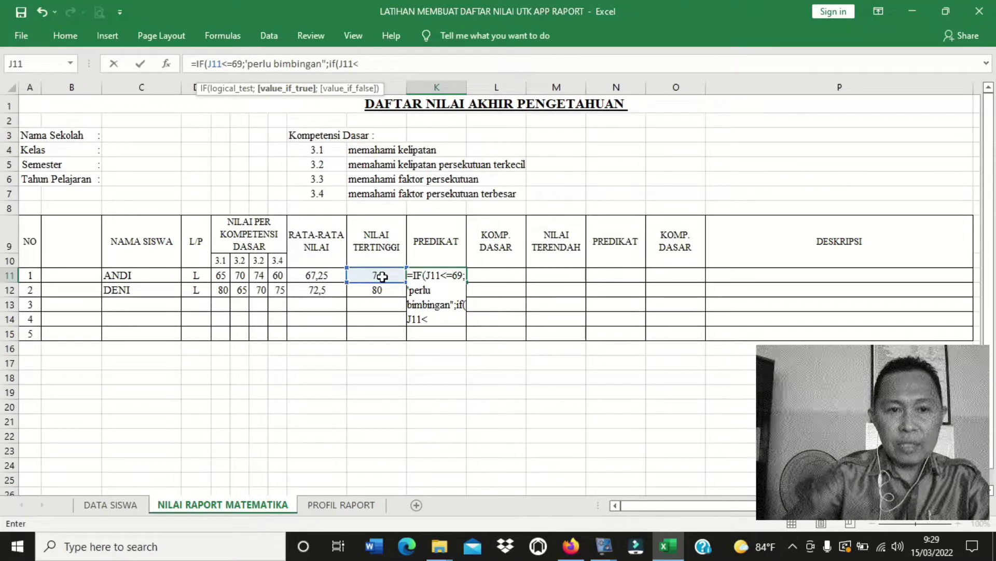
type("=")
type("7")
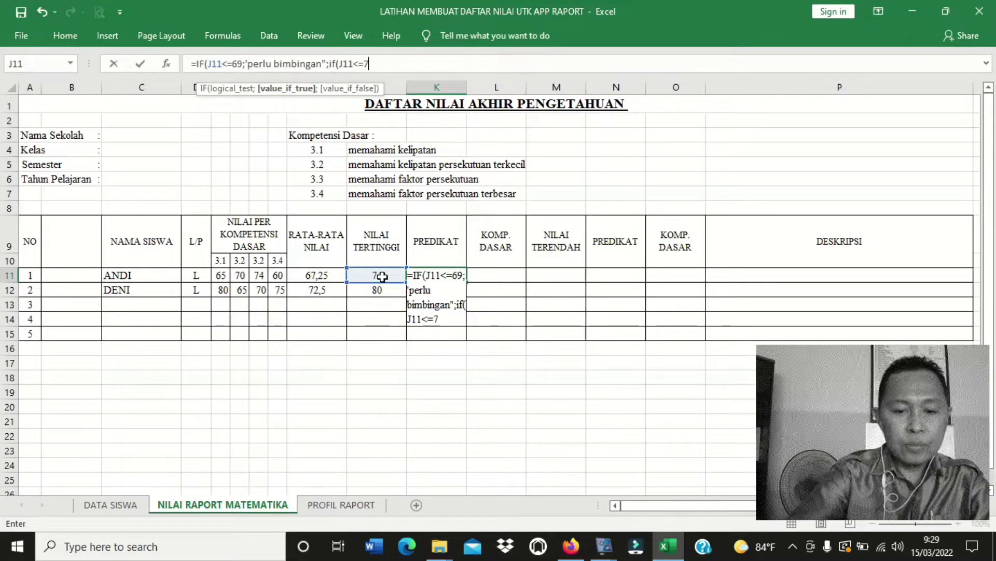
type("9;")
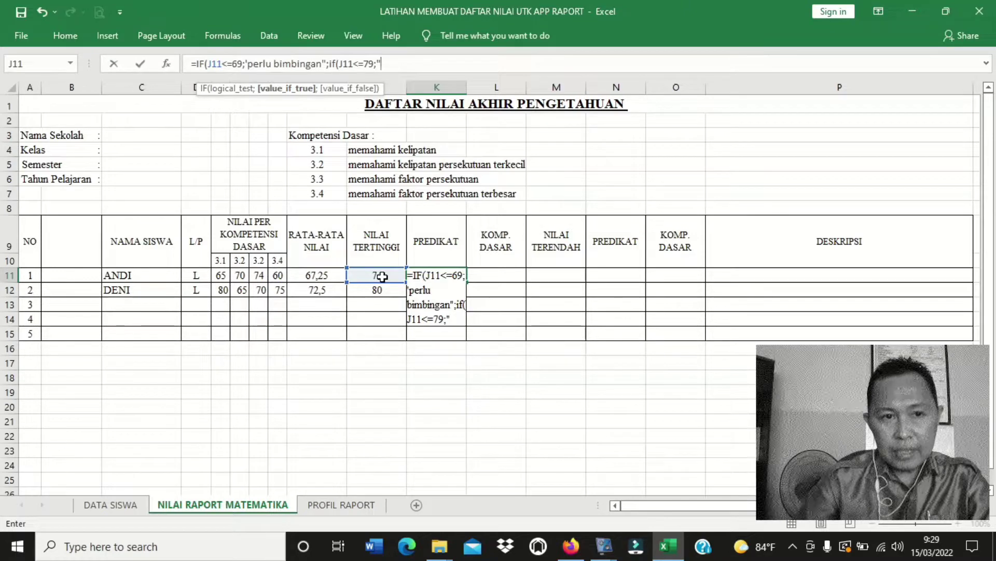
type("\"cukup")
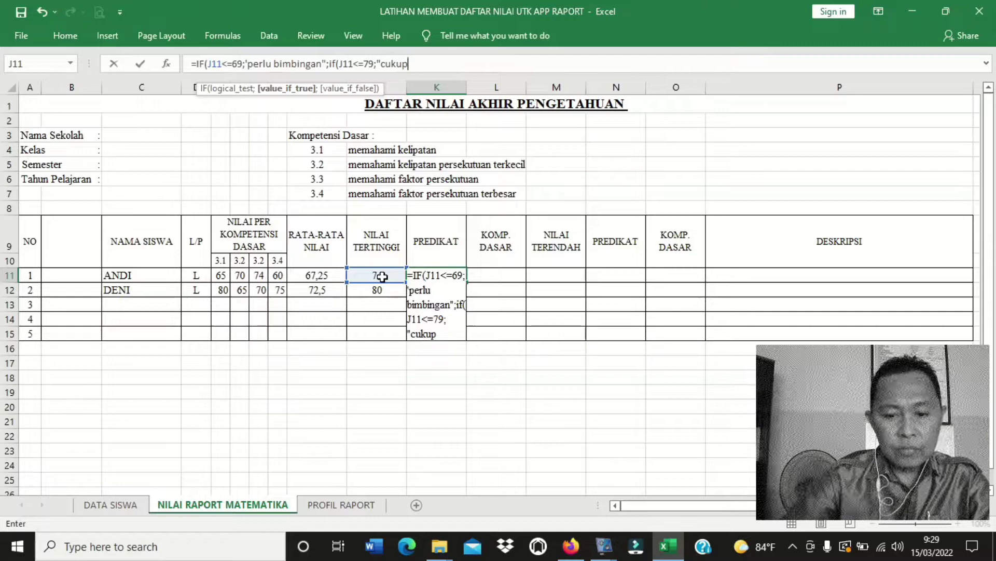
Step: Nest a third IF in the K11 formula with the condition J11<=89 and the value if true baik
type("\";if(")
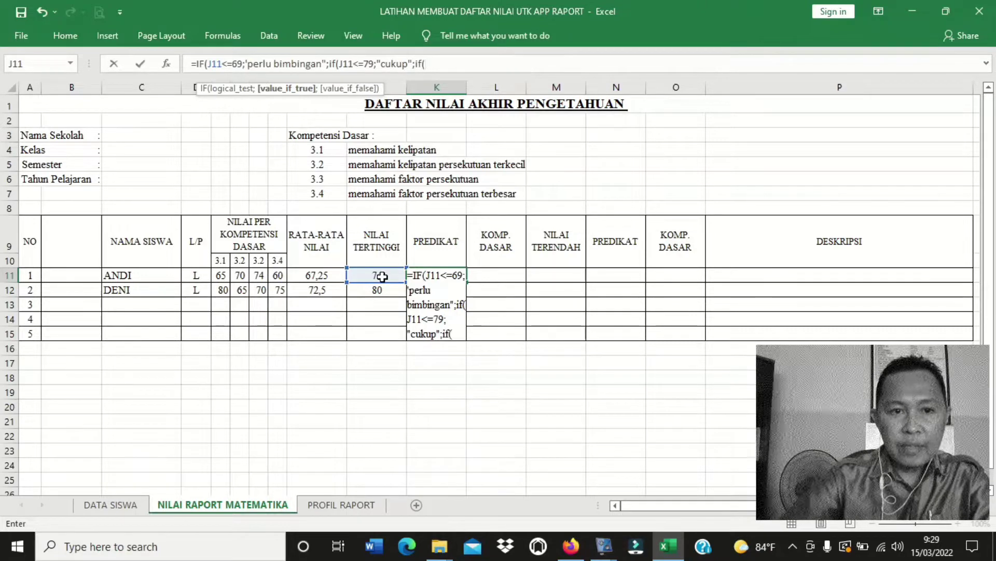
left_click(383, 277)
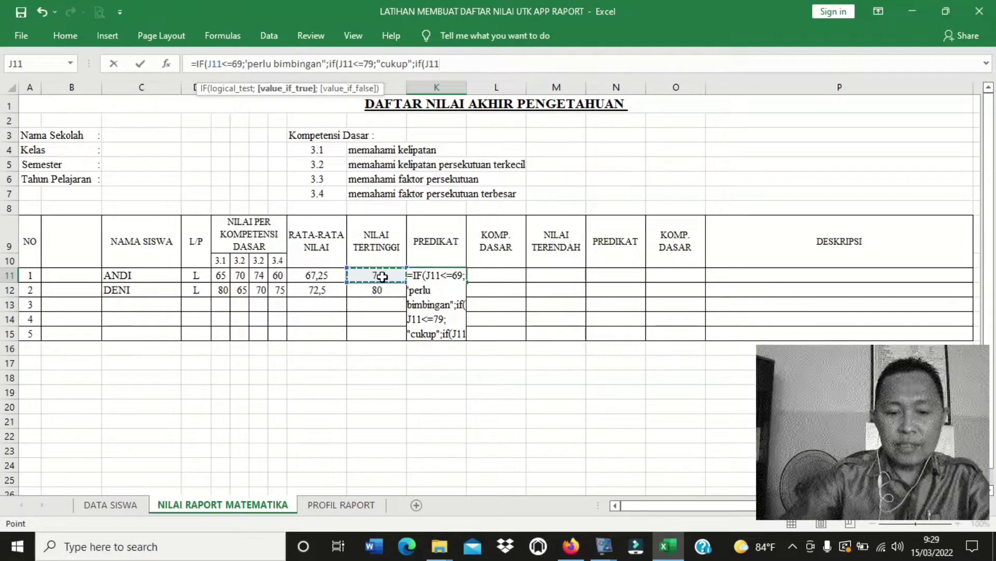
type("<")
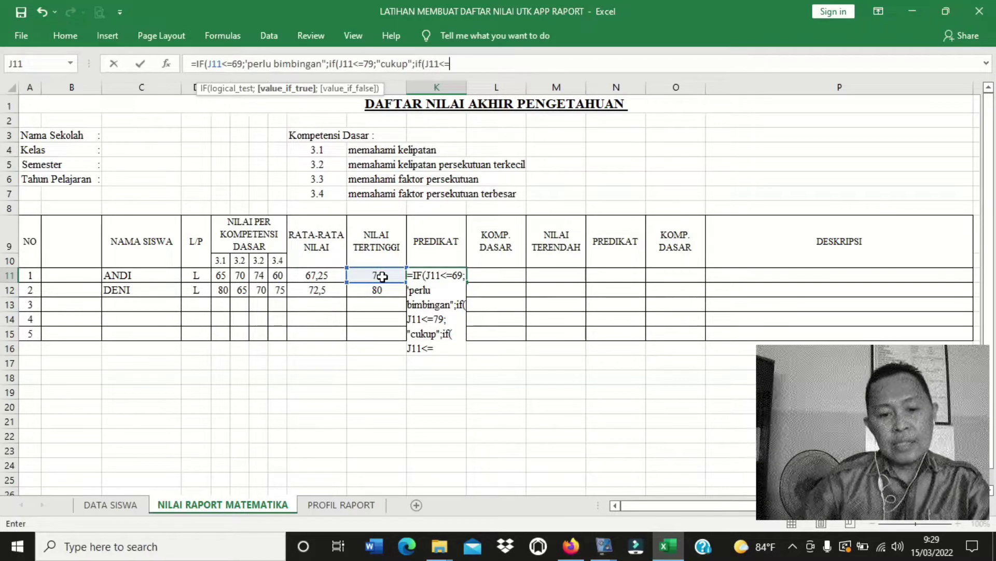
type("=89")
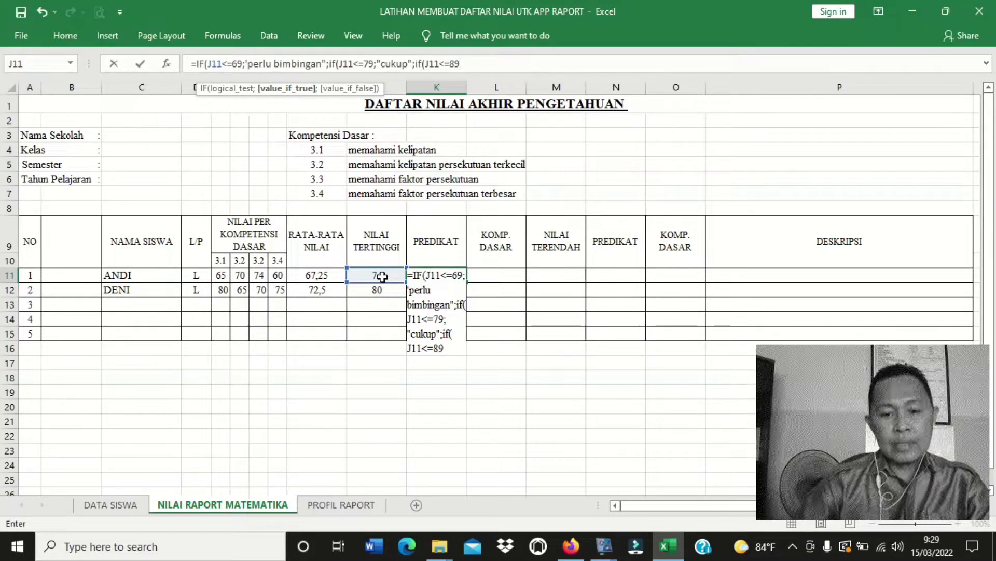
type(";\"")
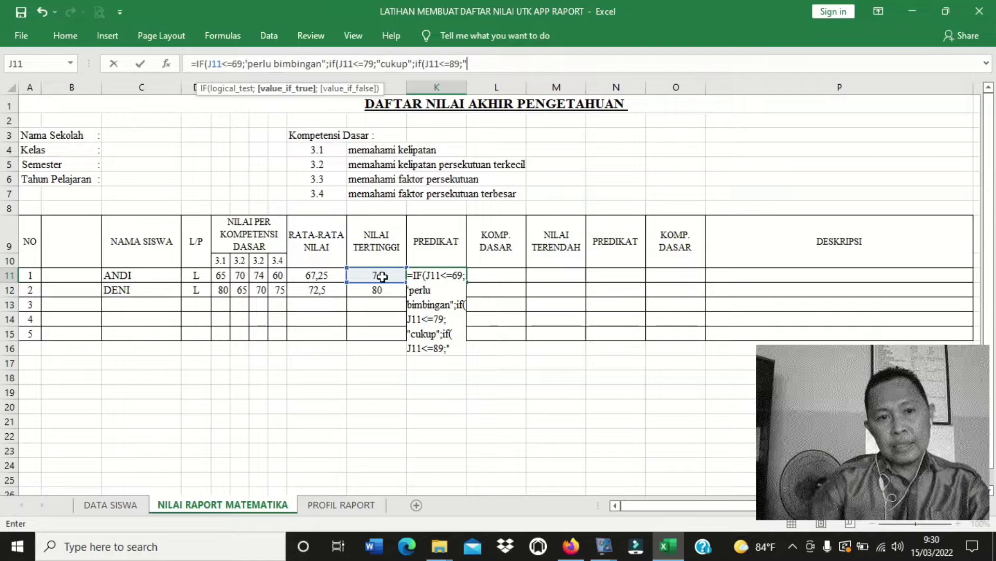
type("baik\"")
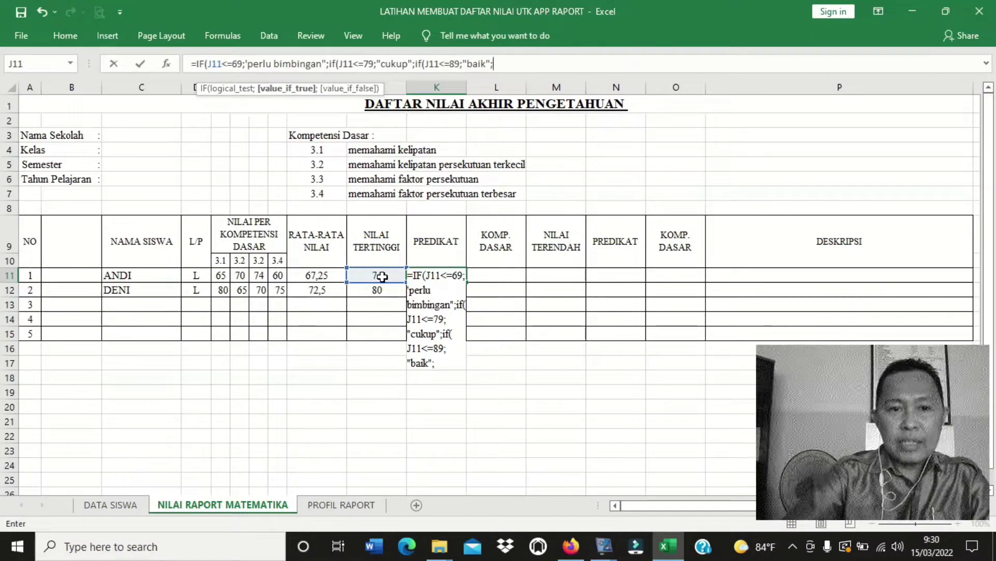
Step: Nest a fourth IF with the condition J11<=100 and value sangat baik, and end the K11 formula with four closing parentheses
type("if(")
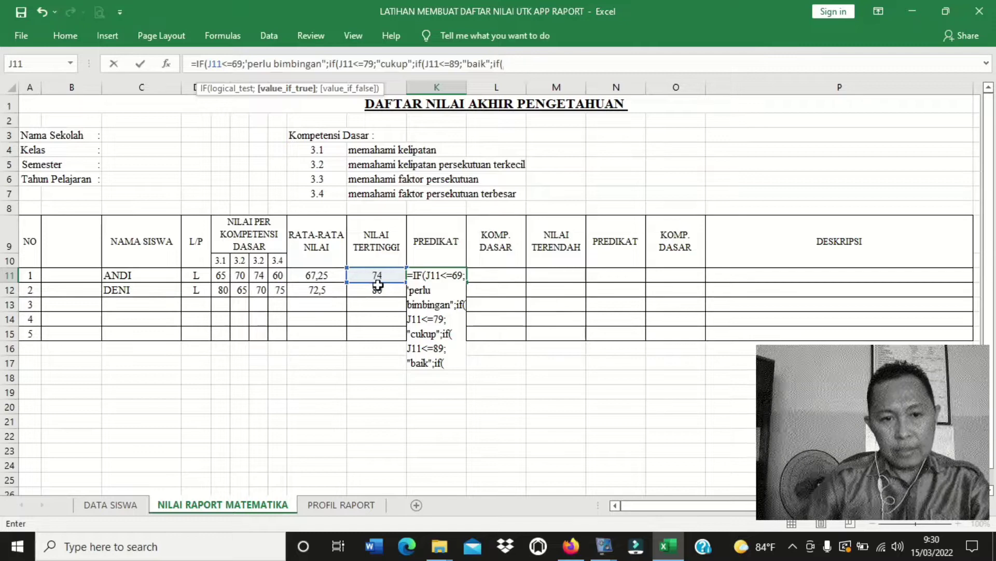
left_click(381, 278)
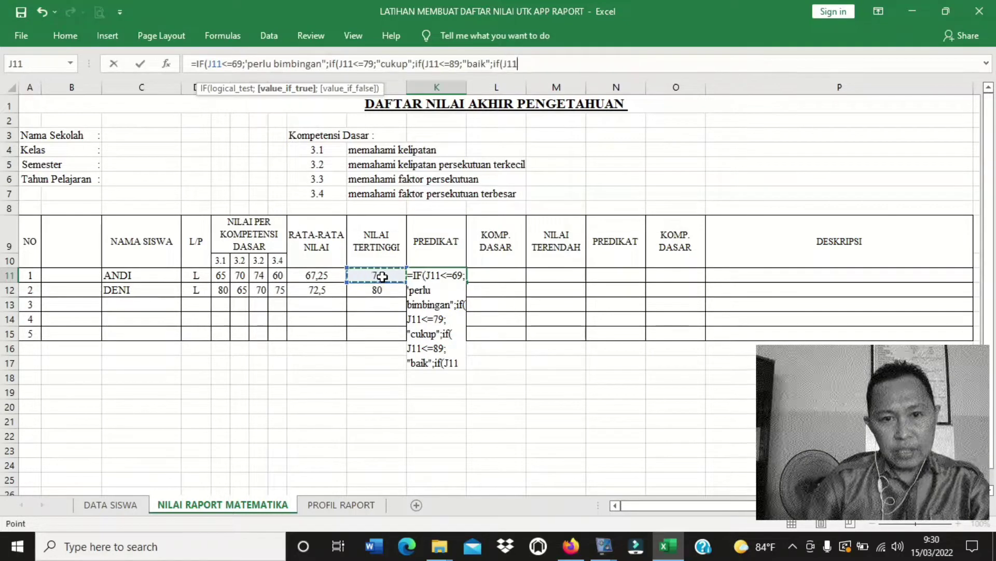
type("<")
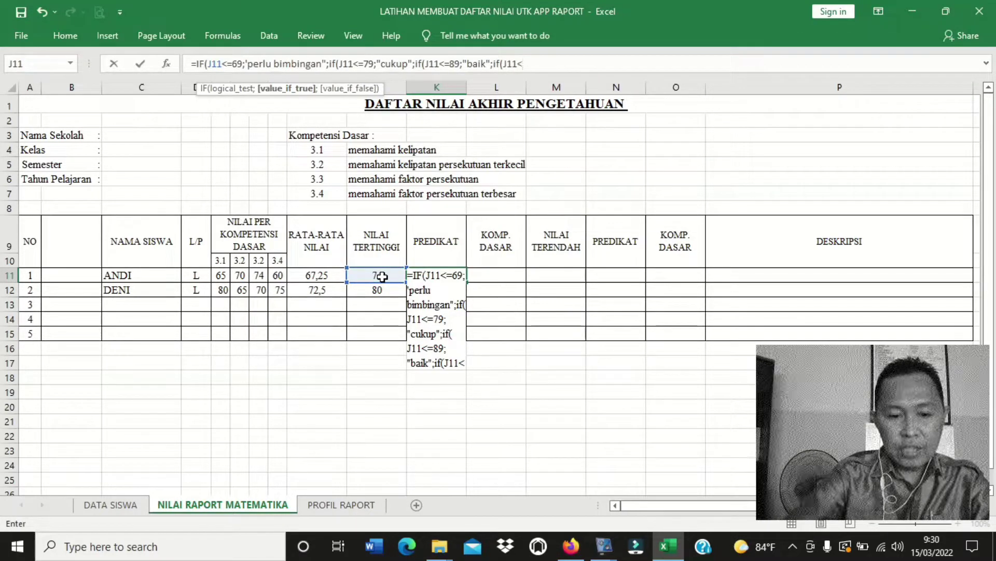
type("=100;\"")
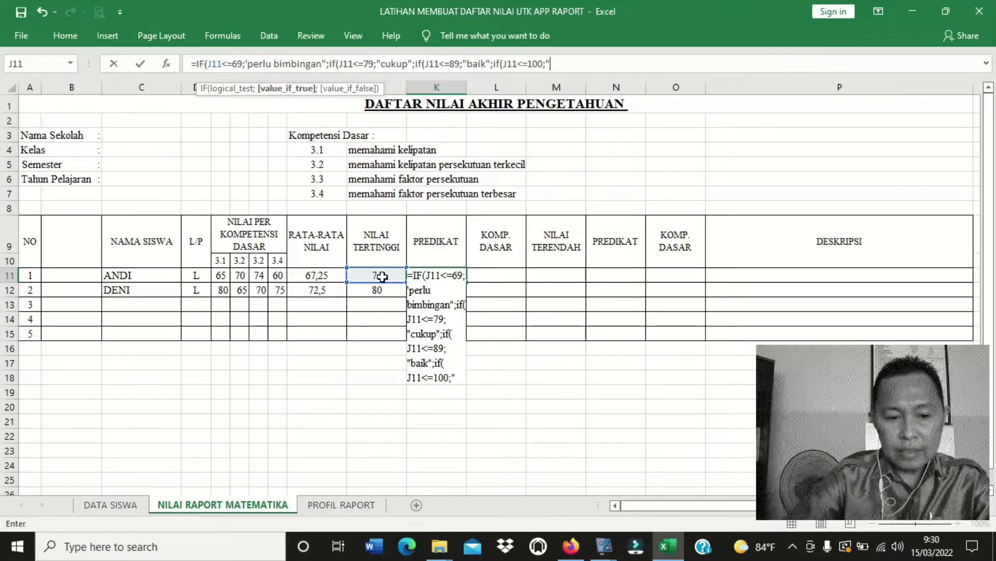
type("sangat")
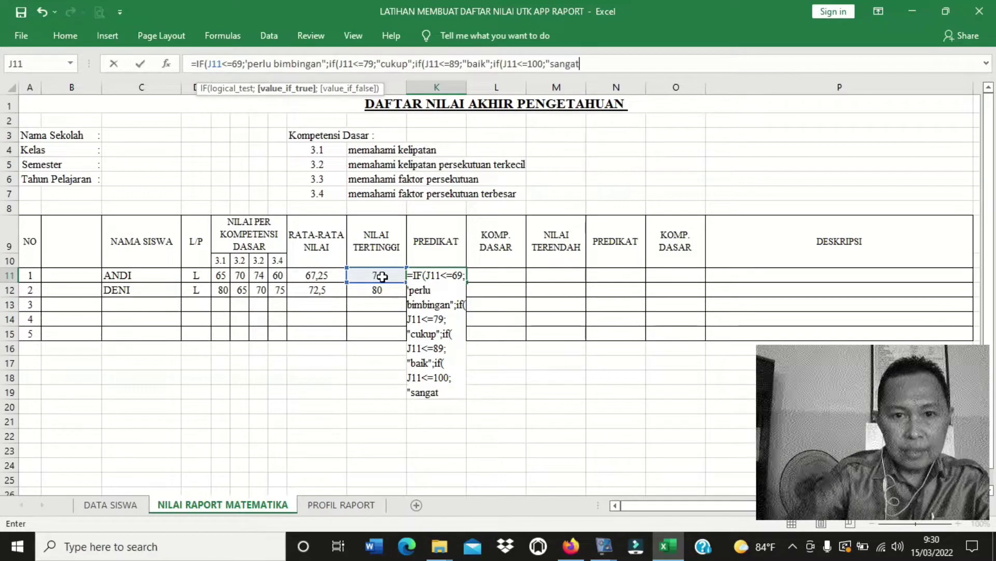
type(" baik")
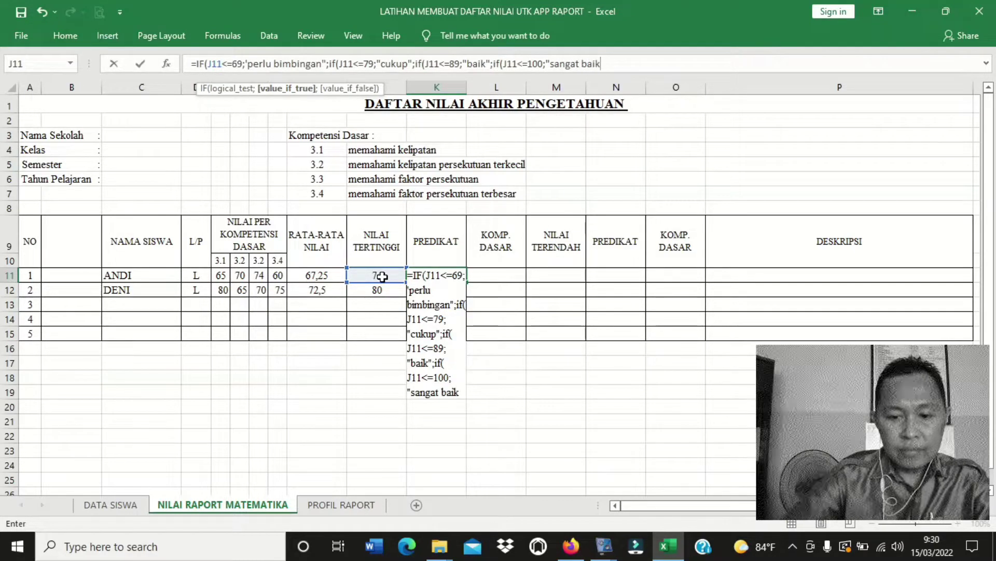
type("\"")
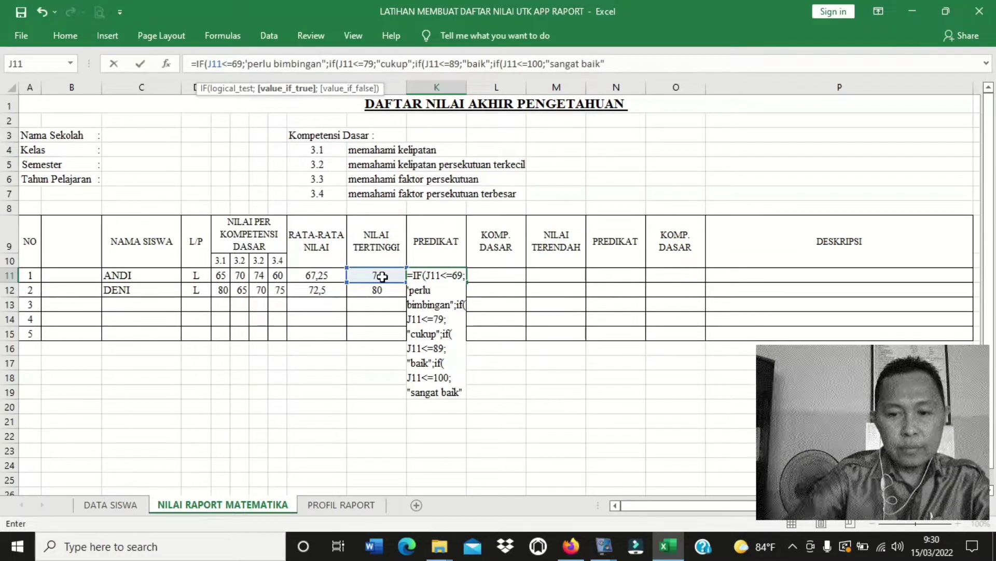
type("}")
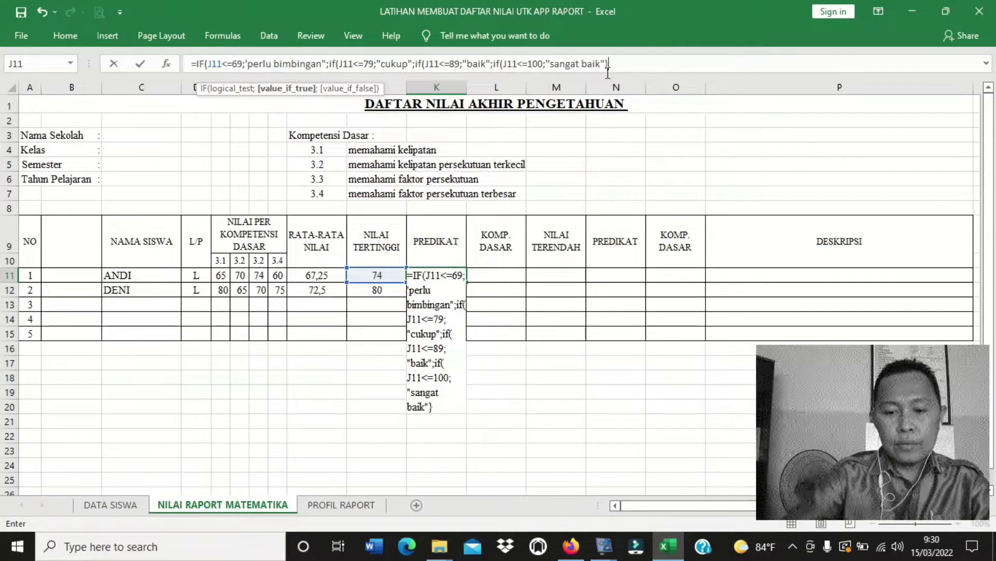
key("BackSpace")
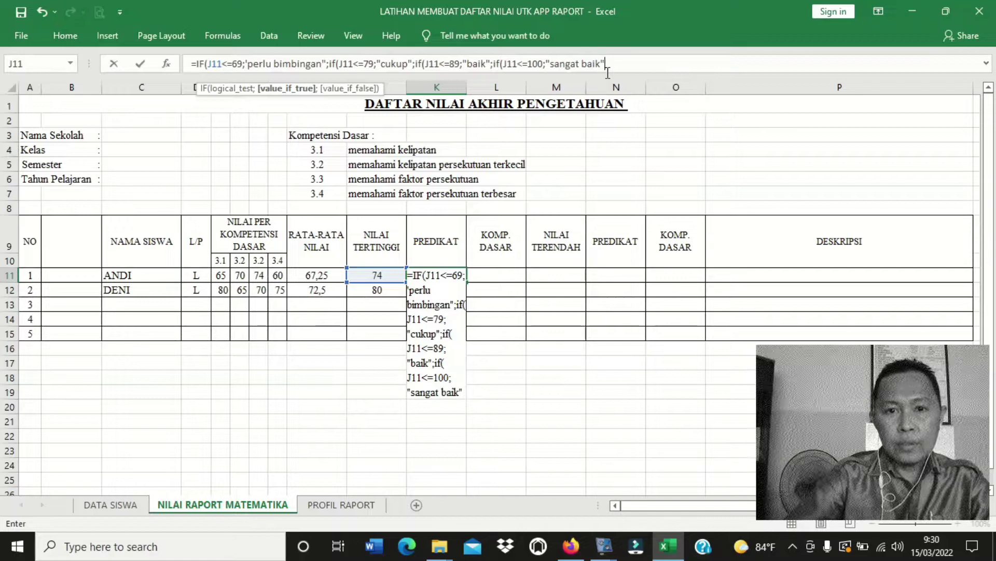
type(")))")
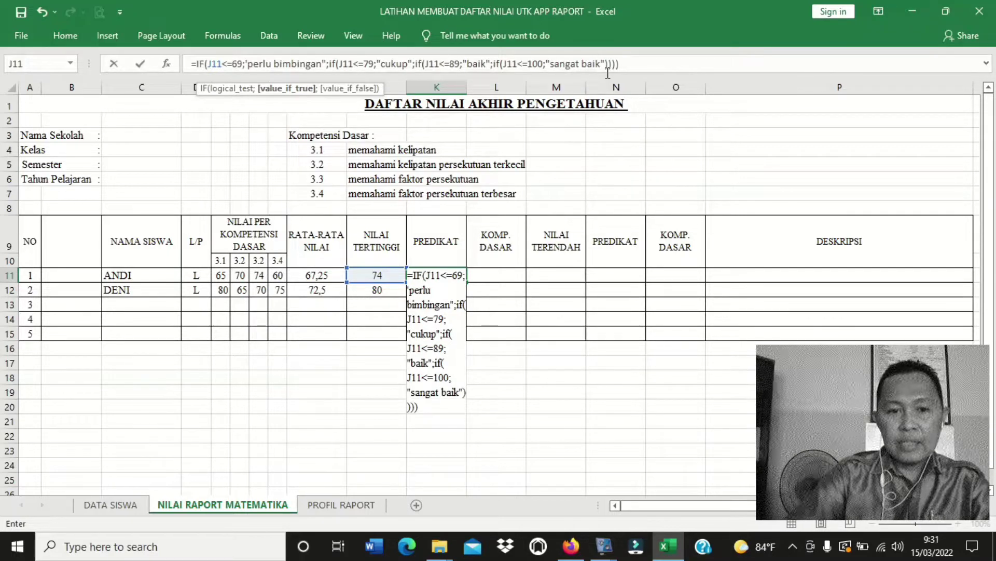
key("Return")
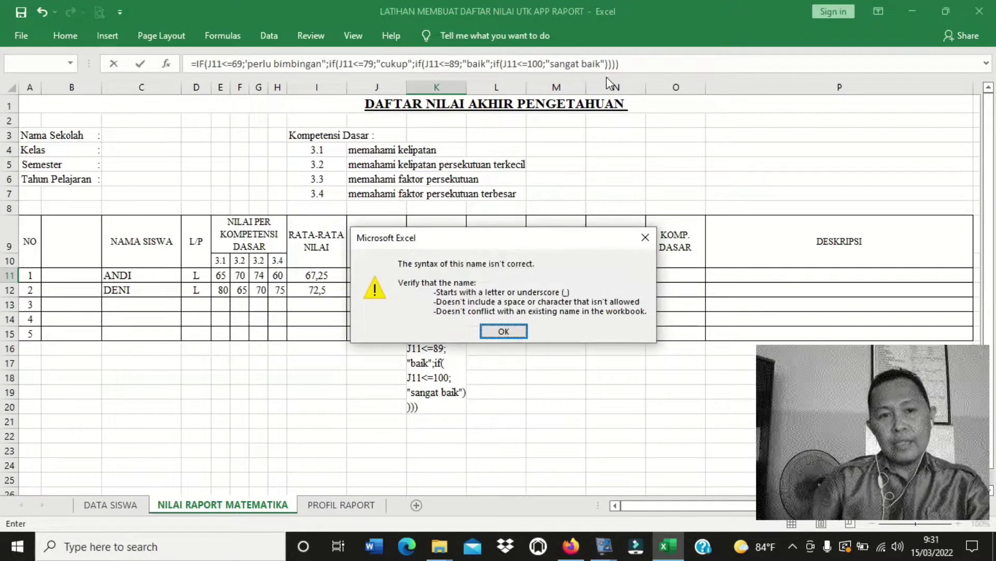
Step: Replace the apostrophe before perlu bimbingan with a double quotation mark in the K11 formula, and copy the formula down to K12
left_click(522, 333)
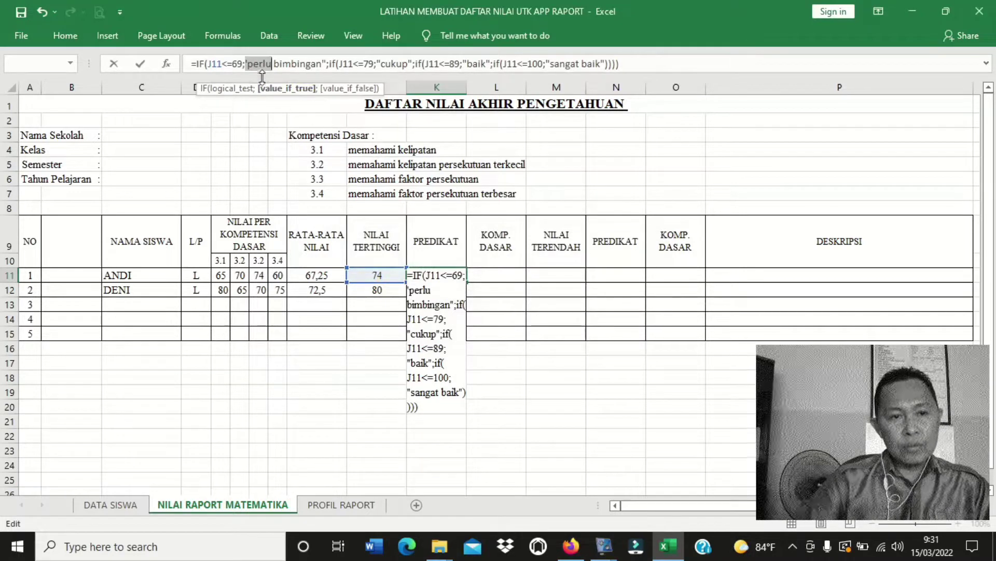
left_click(249, 63)
key("BackSpace")
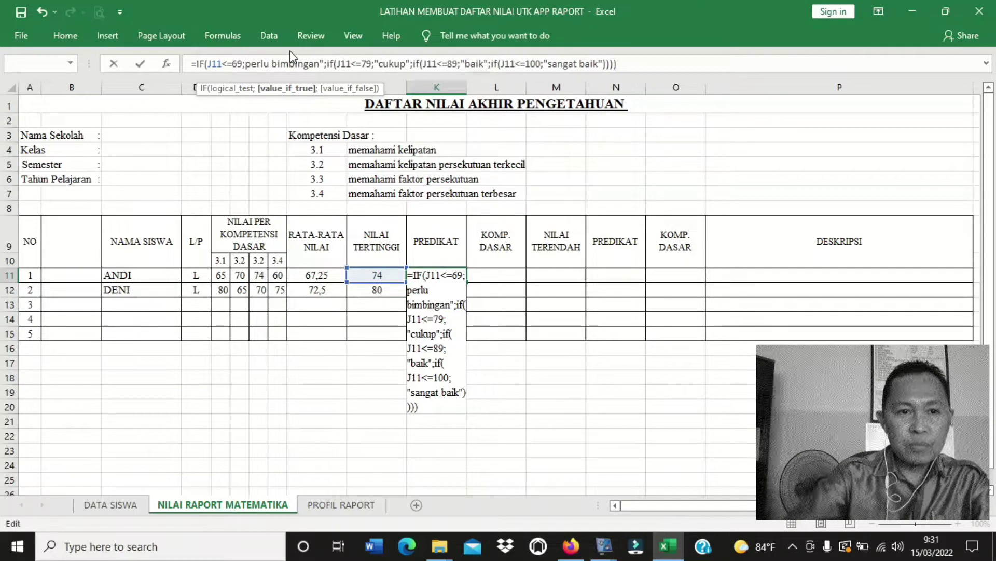
type("\"")
key("Return")
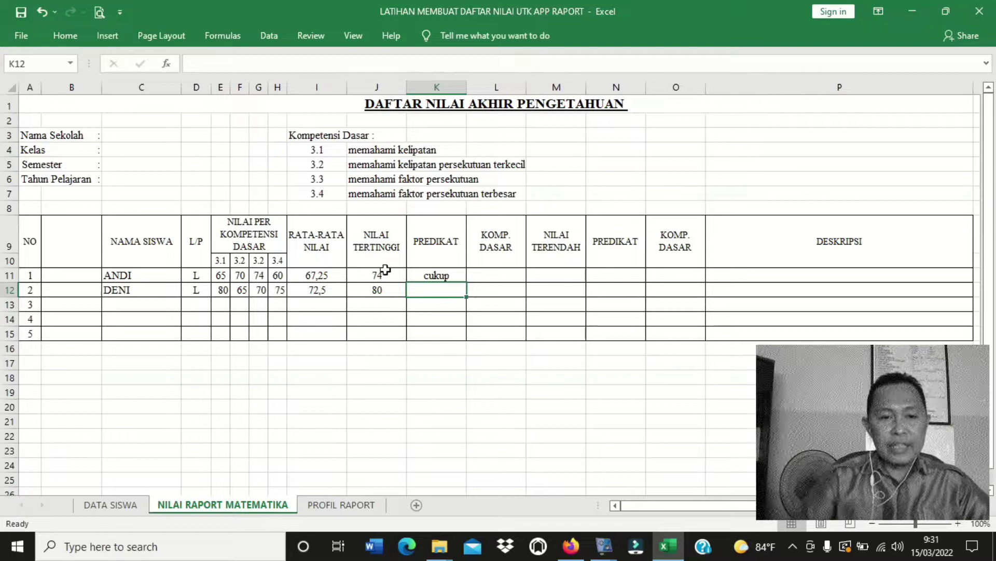
left_click(455, 273)
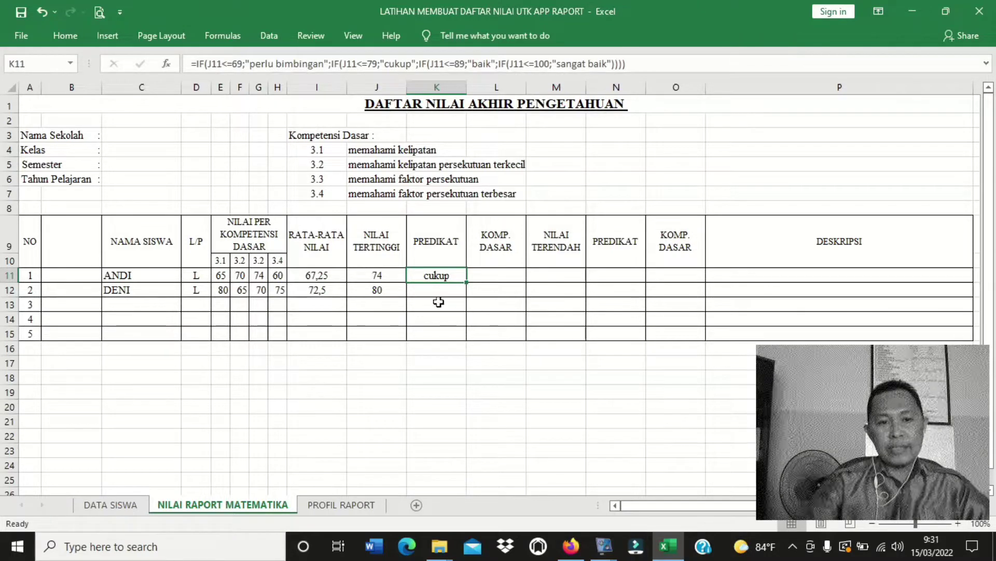
left_click_drag(466, 282, 467, 295)
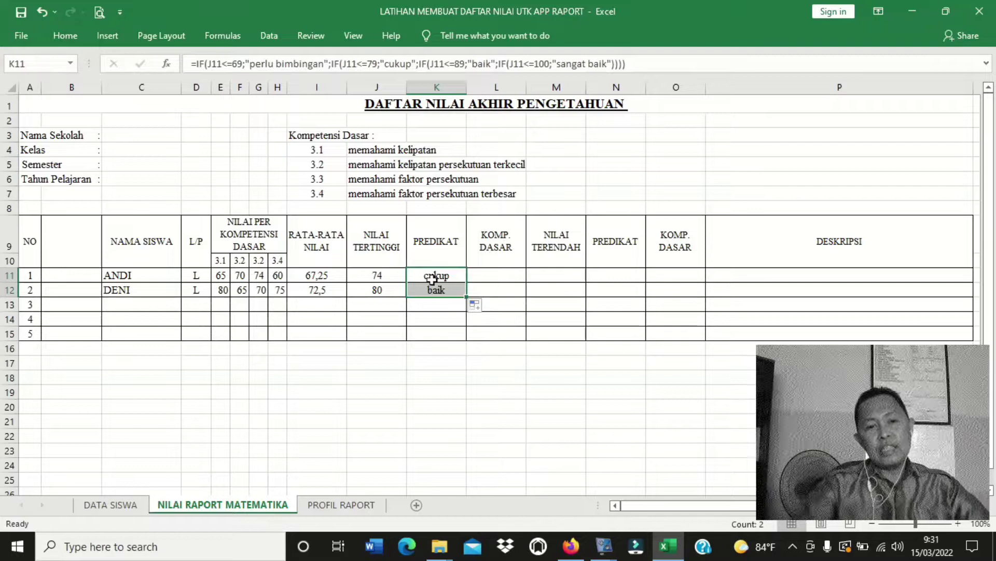
Step: Start an IF formula in L11 with the condition J11=E11
left_click(504, 274)
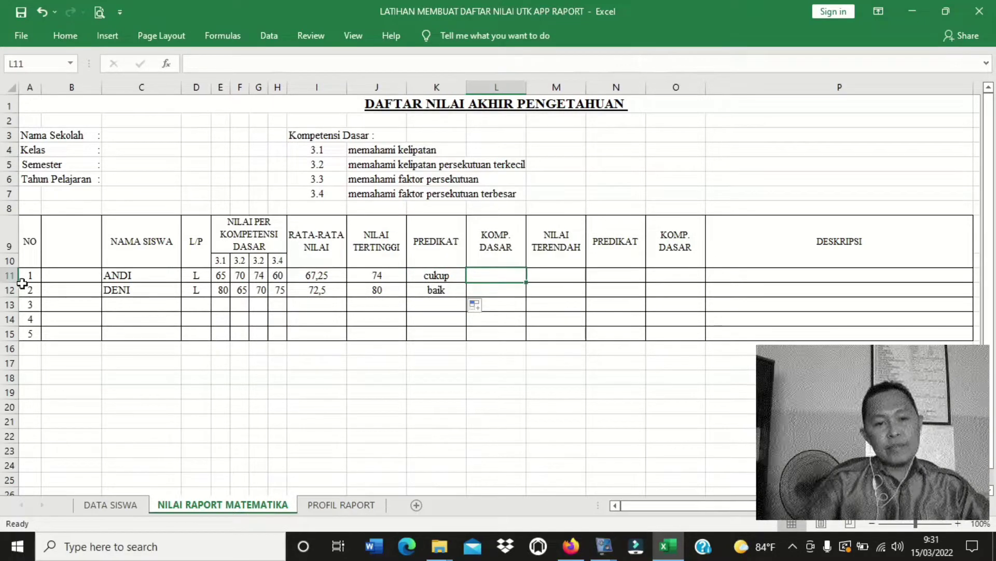
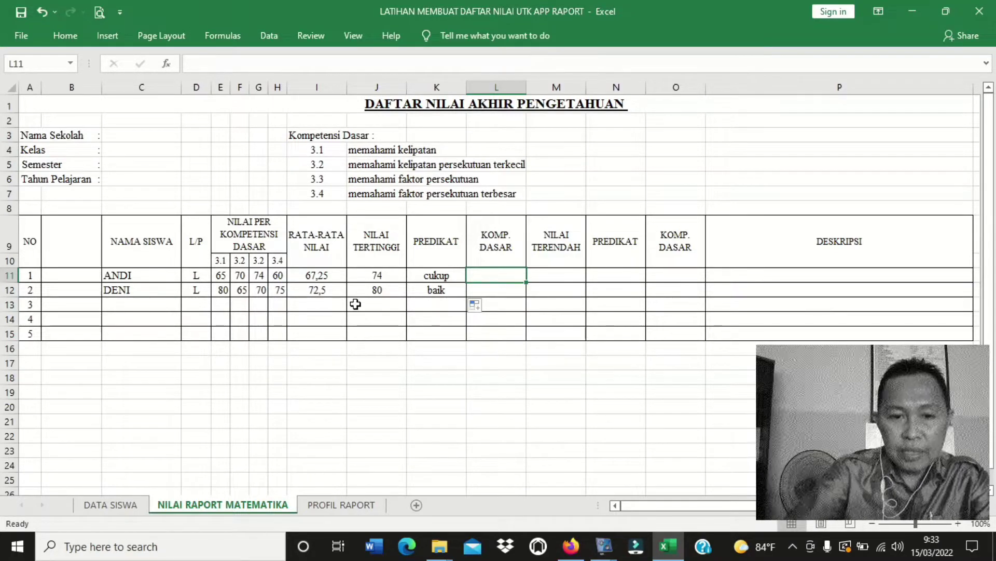
type("=")
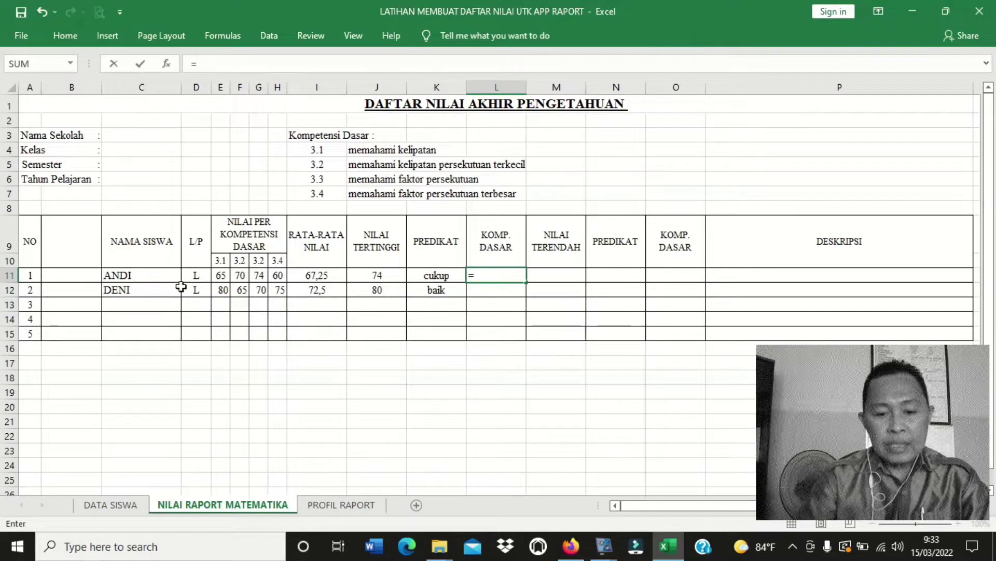
type("if")
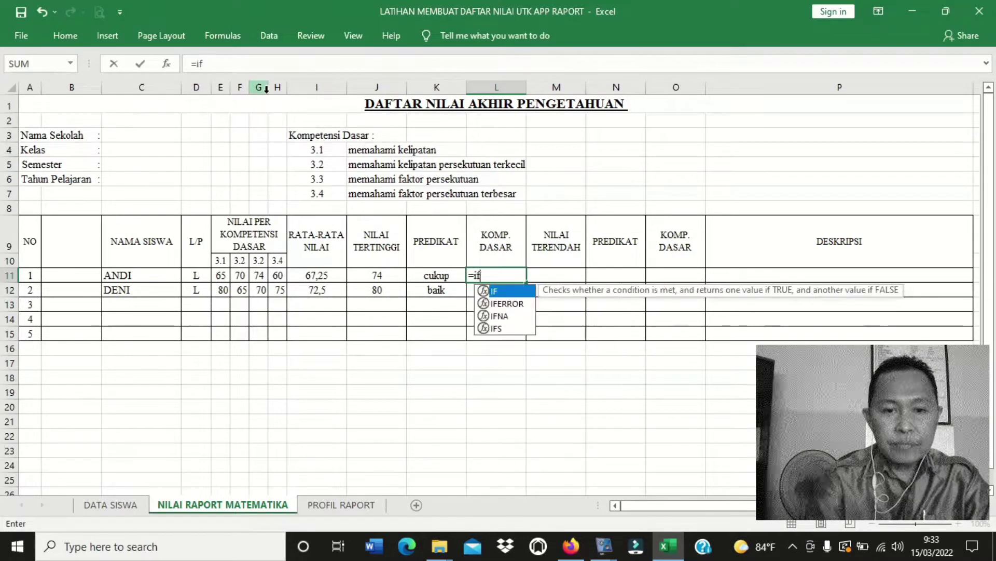
type("(")
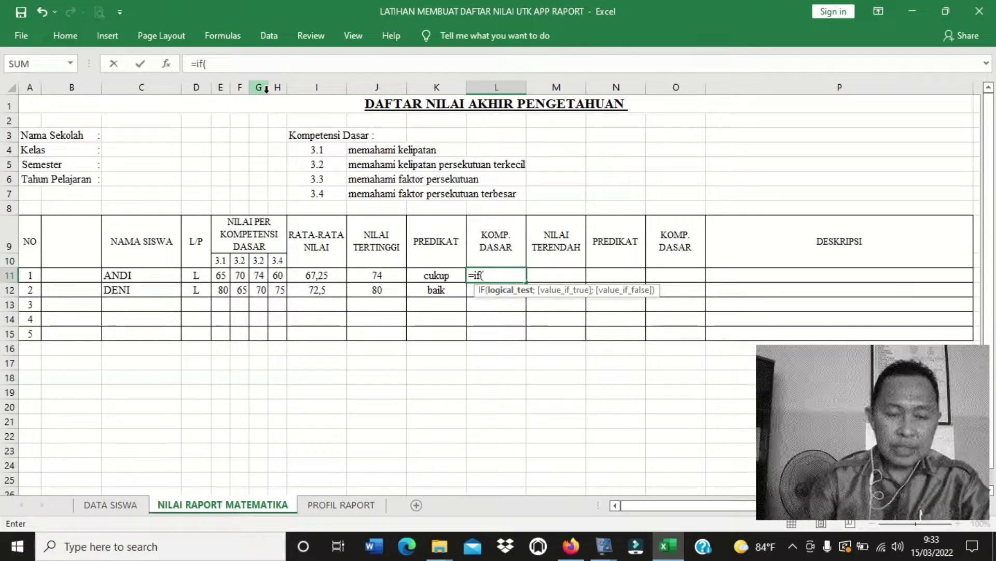
left_click(385, 275)
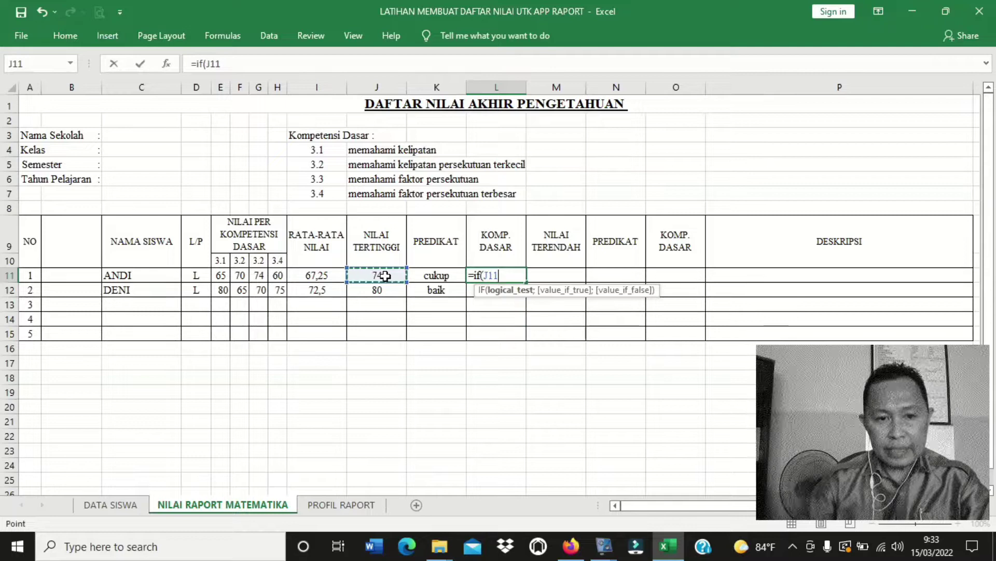
type("=")
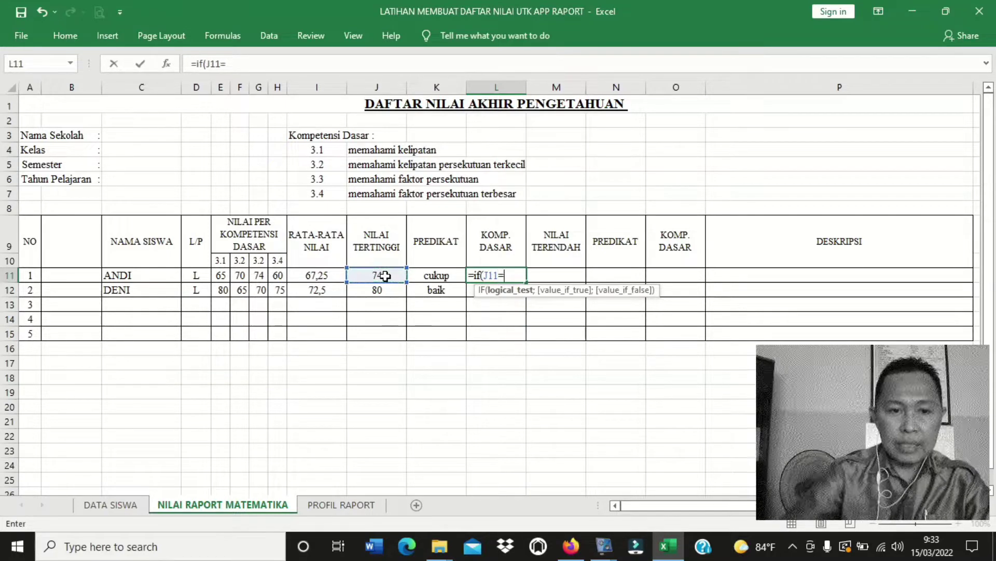
left_click(221, 276)
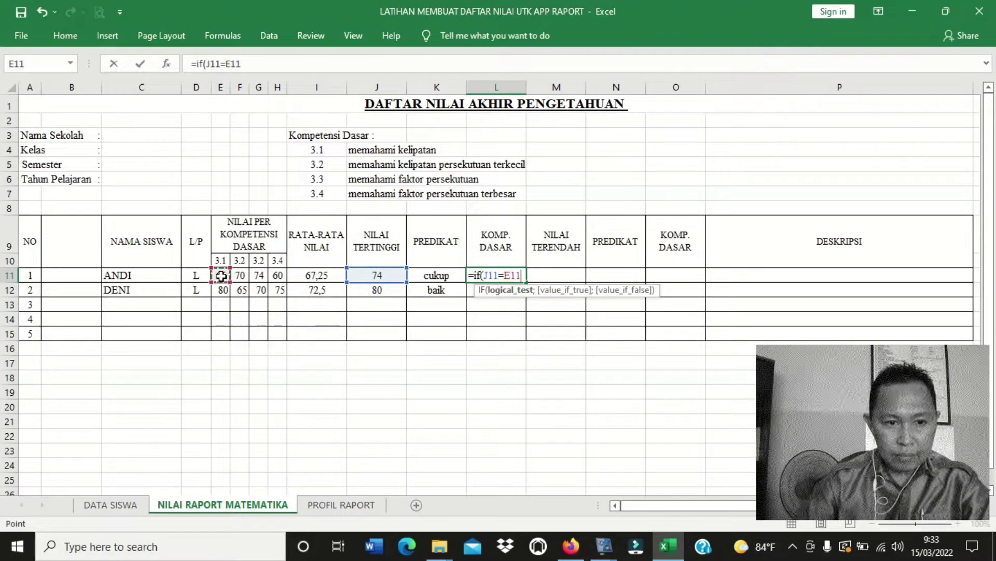
type(";")
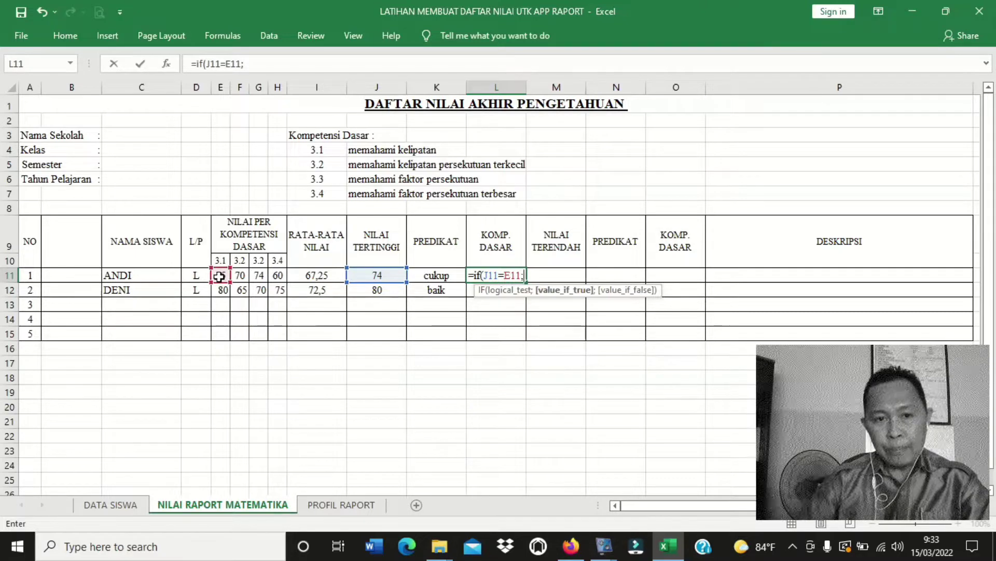
Step: Set the value if true of the first IF in L11 to the absolute reference $J$4
left_click(355, 152)
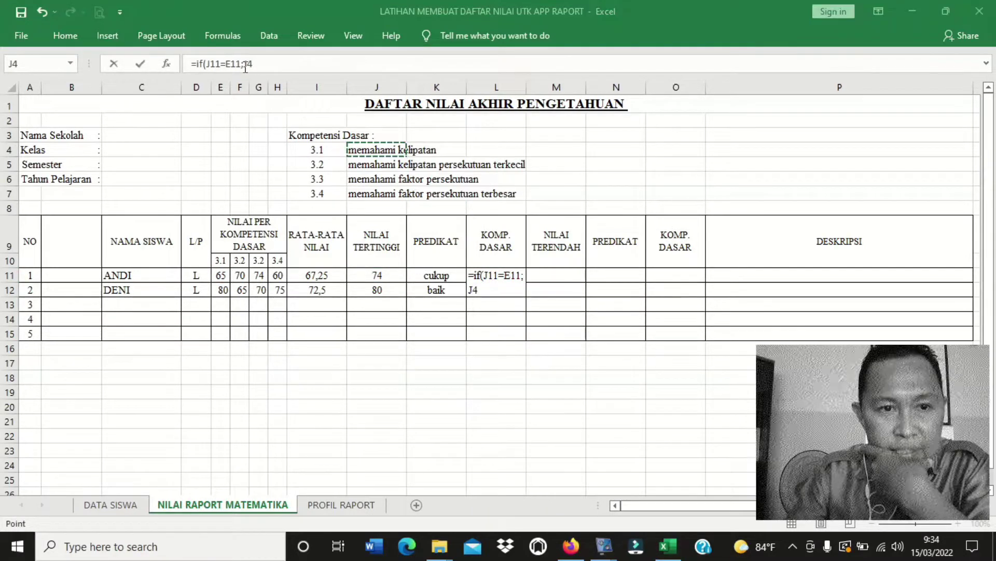
left_click(246, 67)
left_click(250, 66)
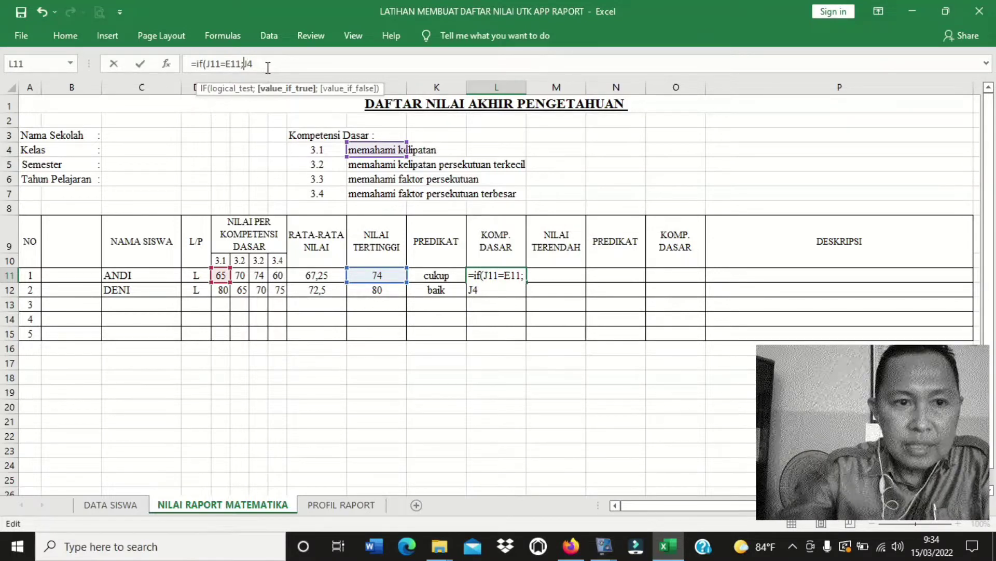
type("$J$")
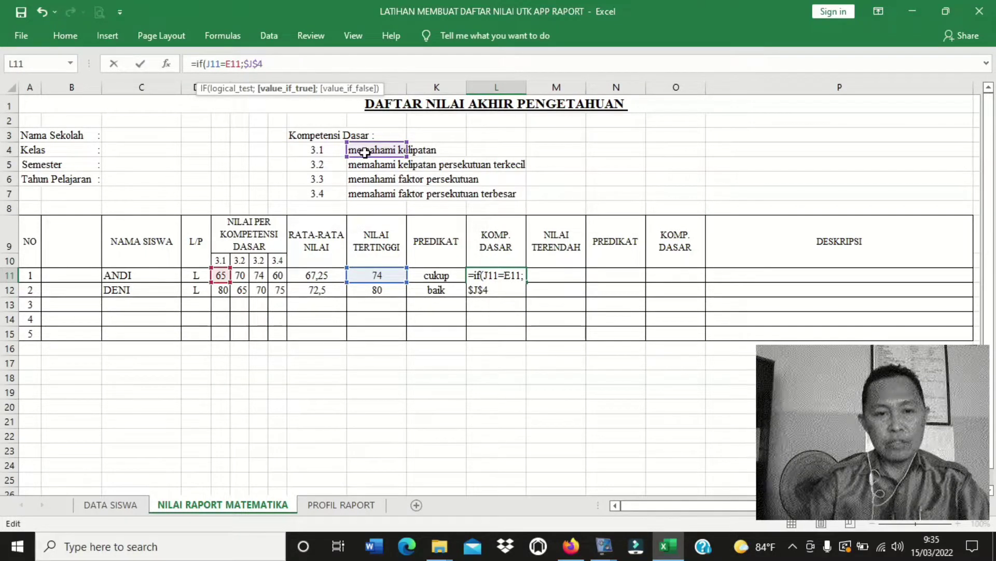
type(";")
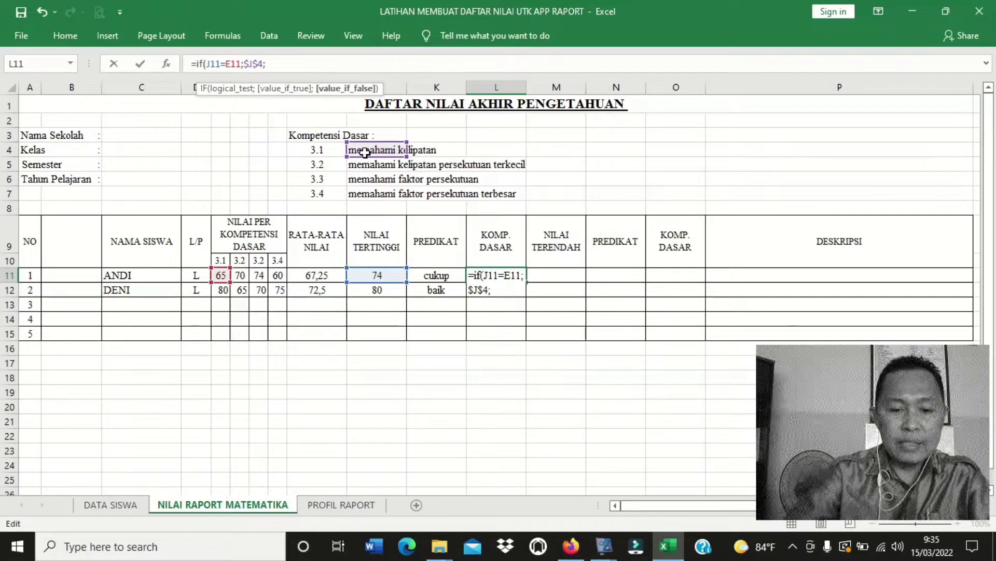
Step: Nest a second IF in the L11 formula with the condition J11=F11
type("if(")
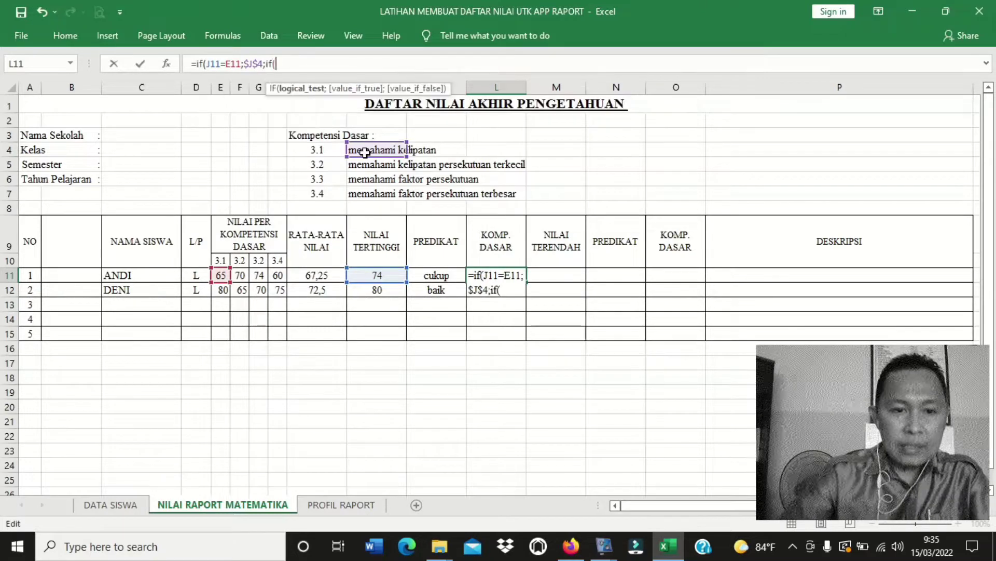
left_click(378, 276)
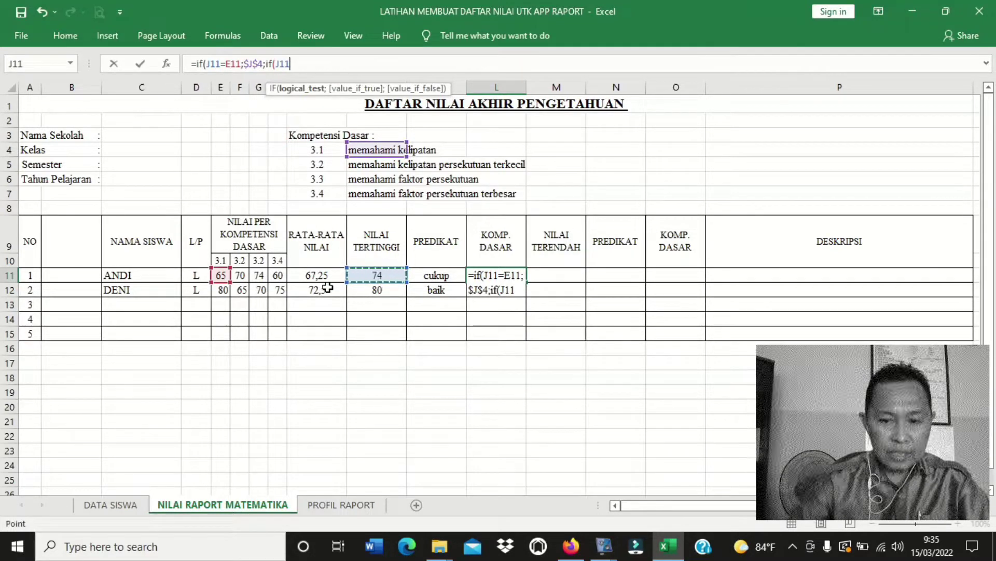
type("=")
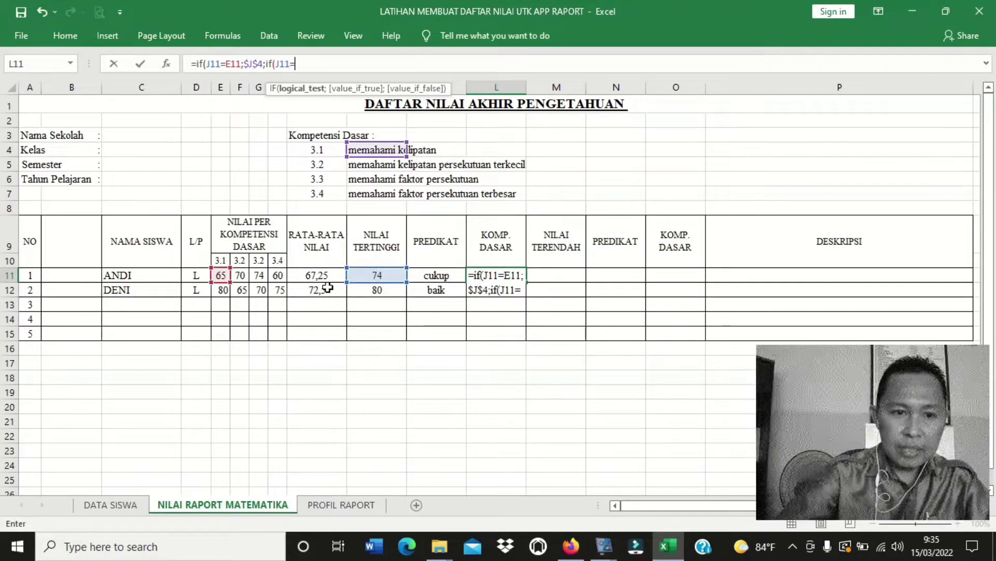
left_click(241, 279)
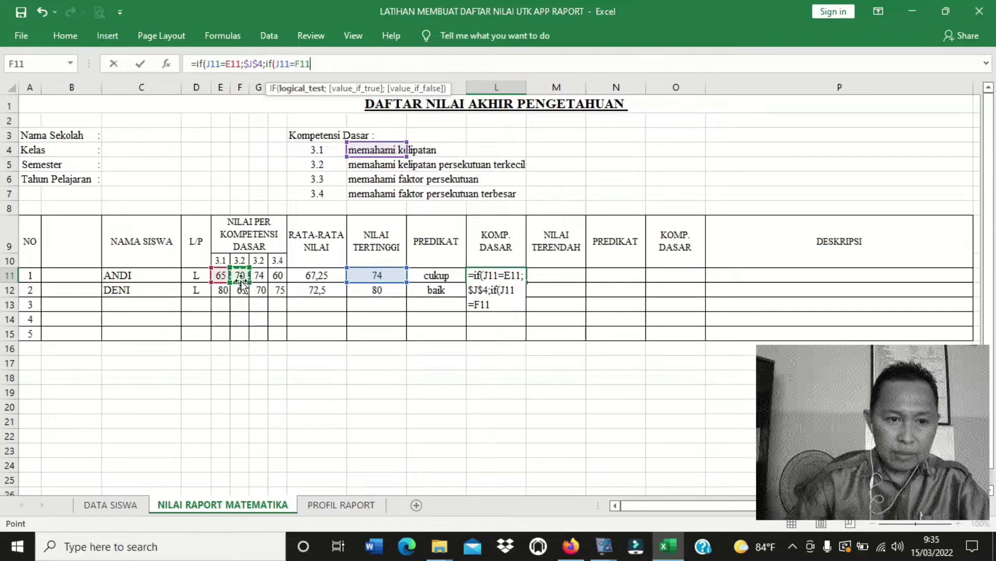
type(";")
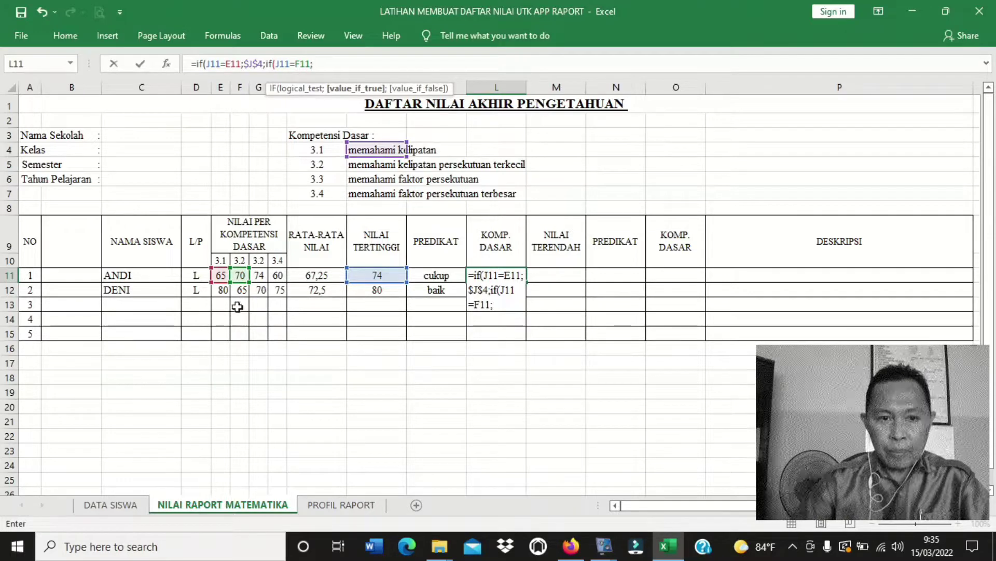
Step: Set the second IF's value if true to the absolute reference $J$5 and open a third nested IF in L11
left_click(354, 165)
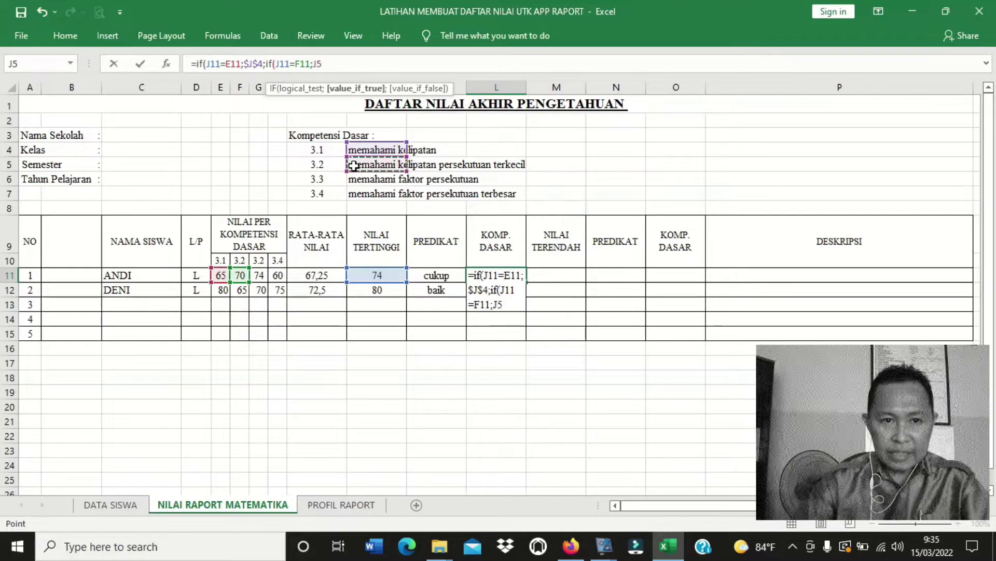
left_click(315, 64)
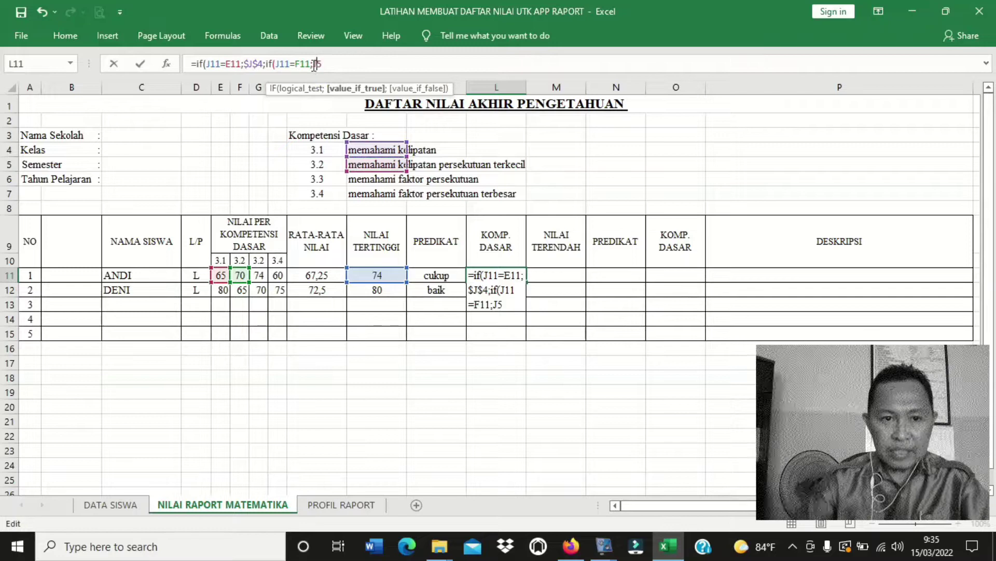
type("$J")
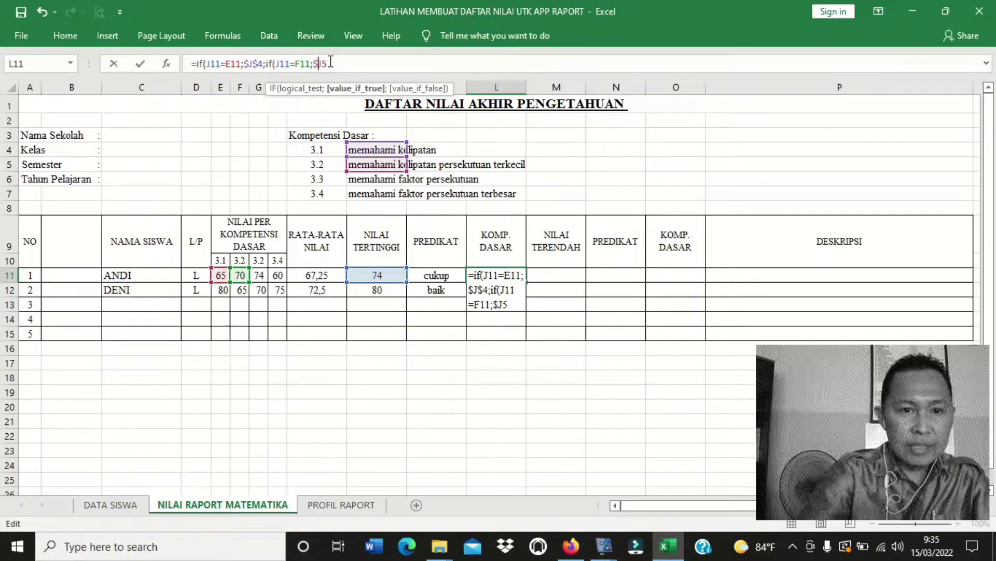
type("$4")
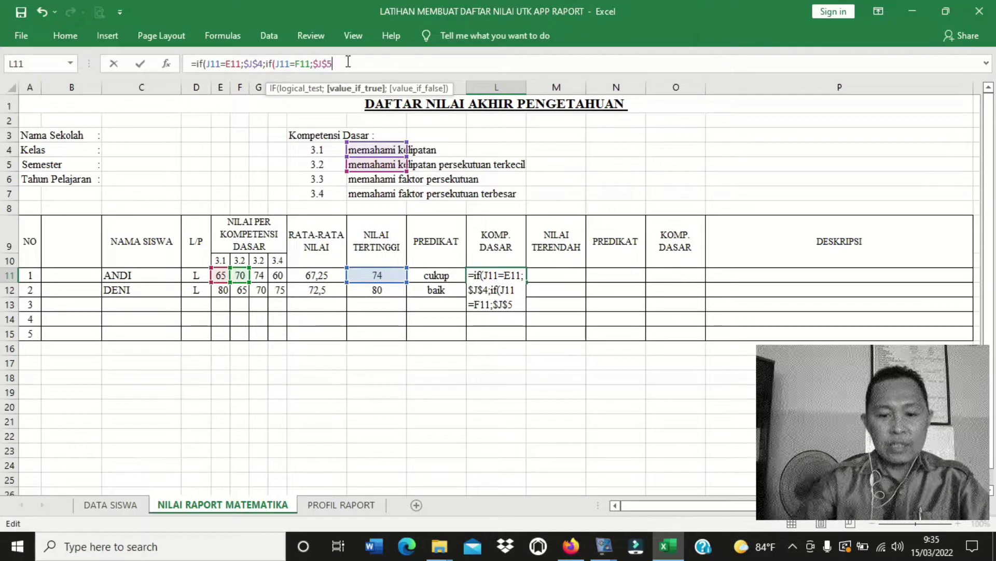
type(";")
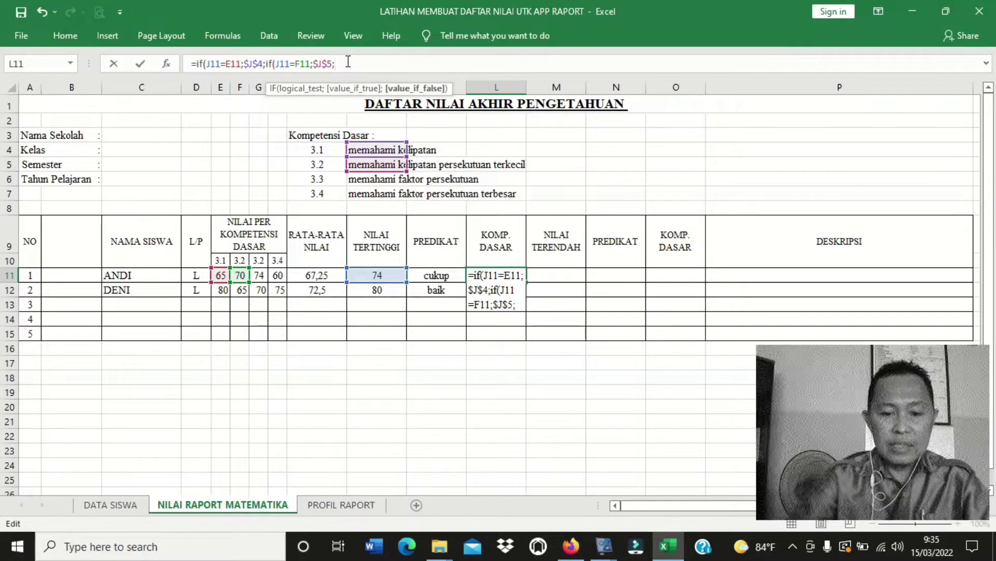
type("if(")
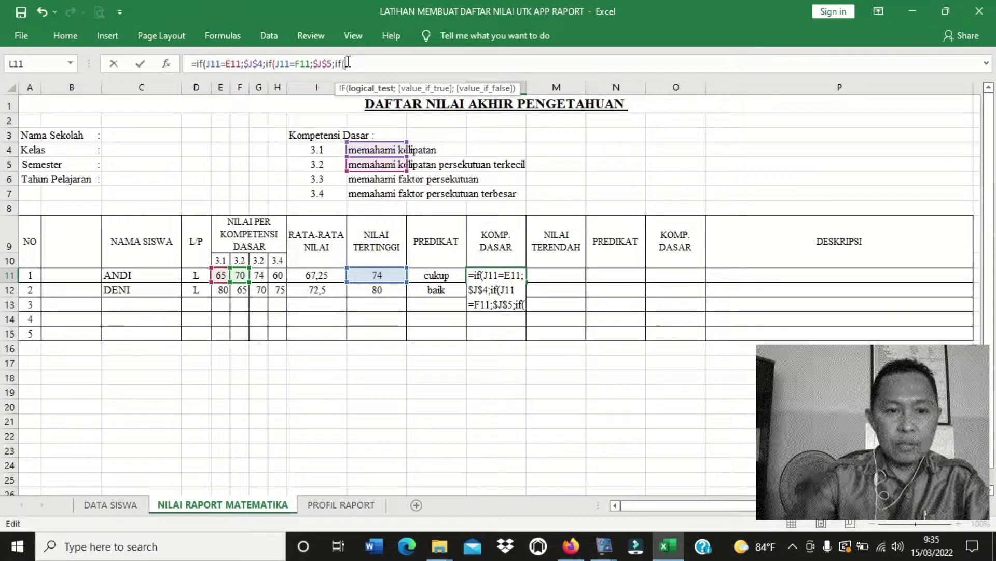
left_click(382, 276)
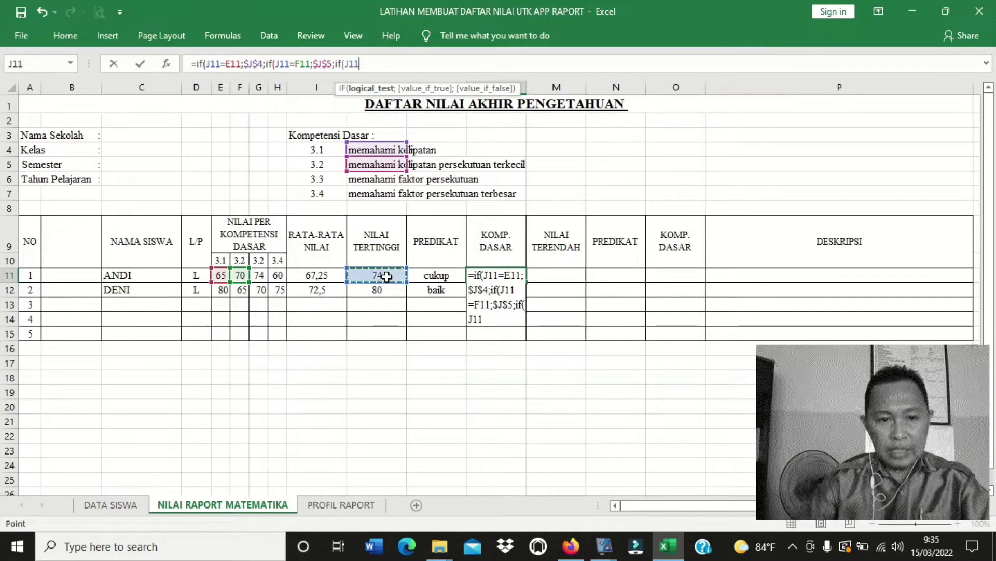
left_click(264, 275)
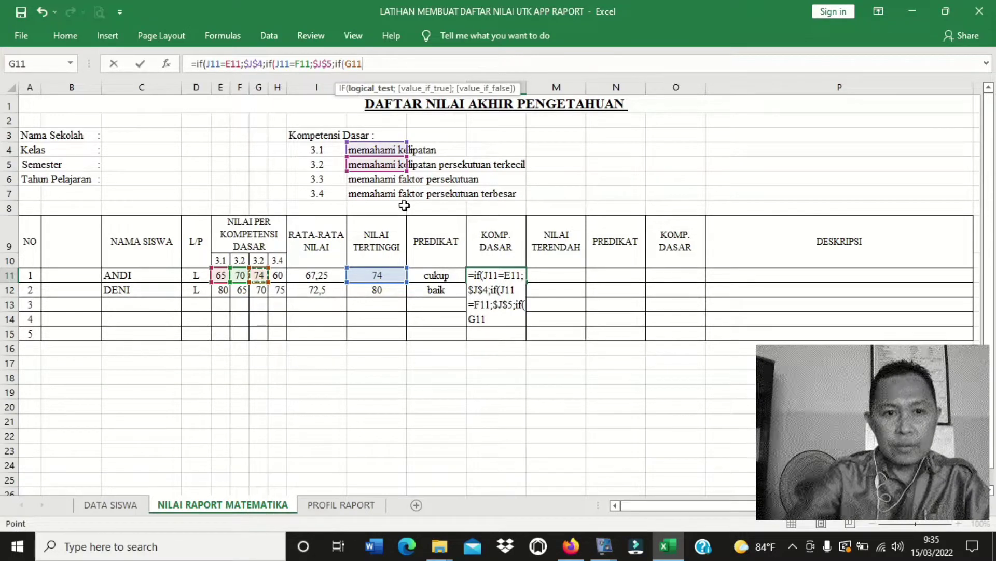
key("BackSpace")
key("BackSpace")
key("BackSpace")
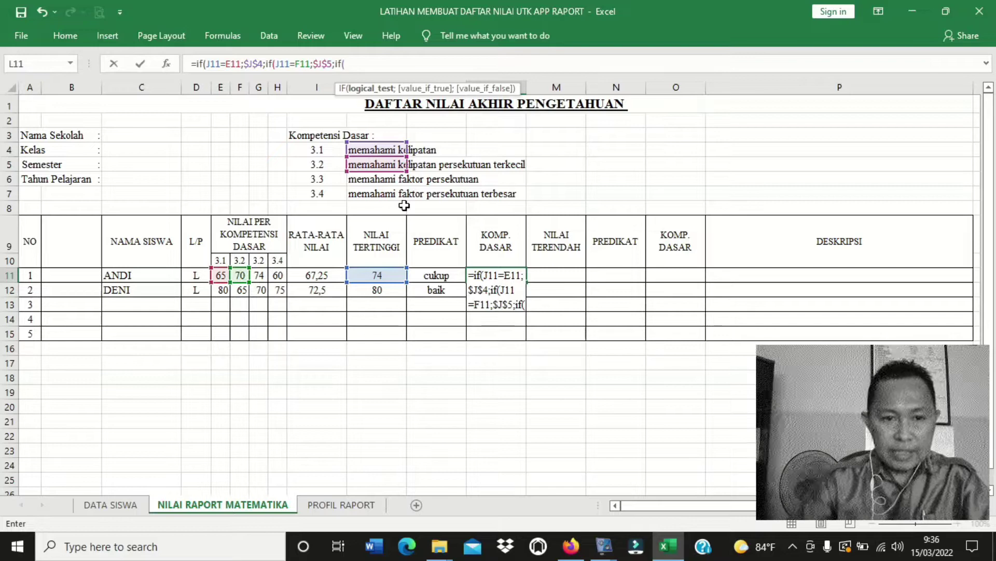
Step: Give the third IF in the L11 formula the condition J11=G11 and the absolute reference $J$6 as value if true
left_click(378, 276)
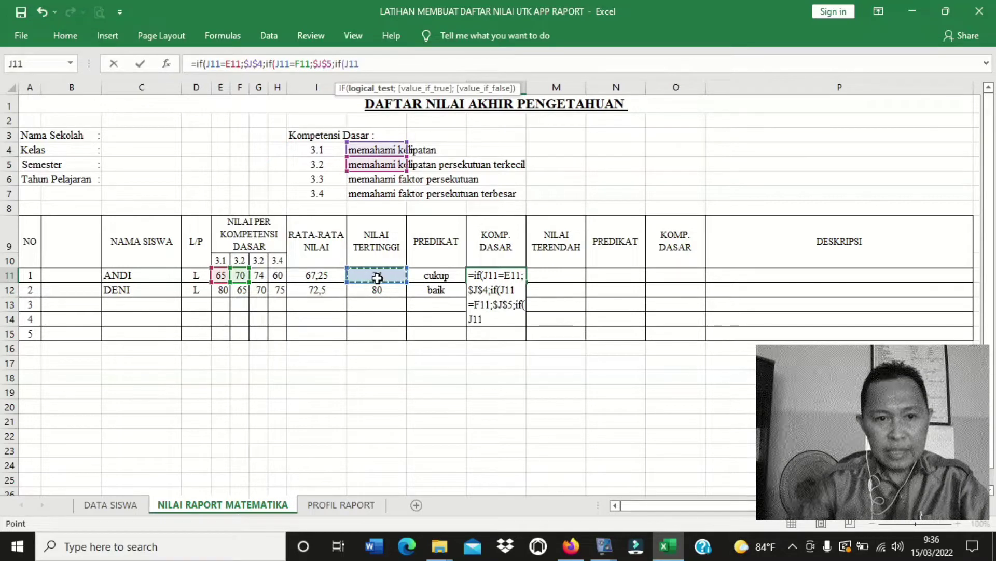
type("=")
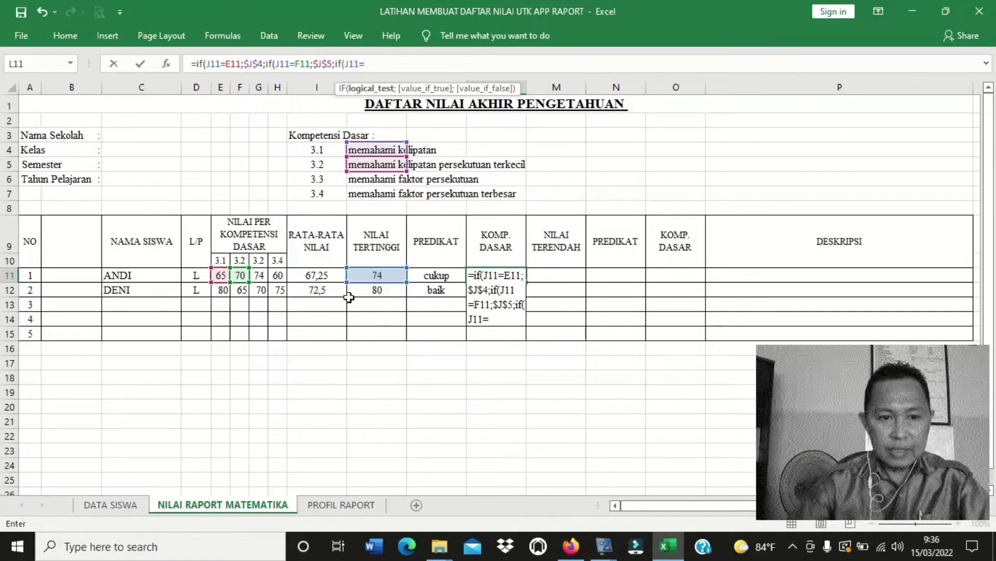
left_click(261, 277)
left_click(261, 278)
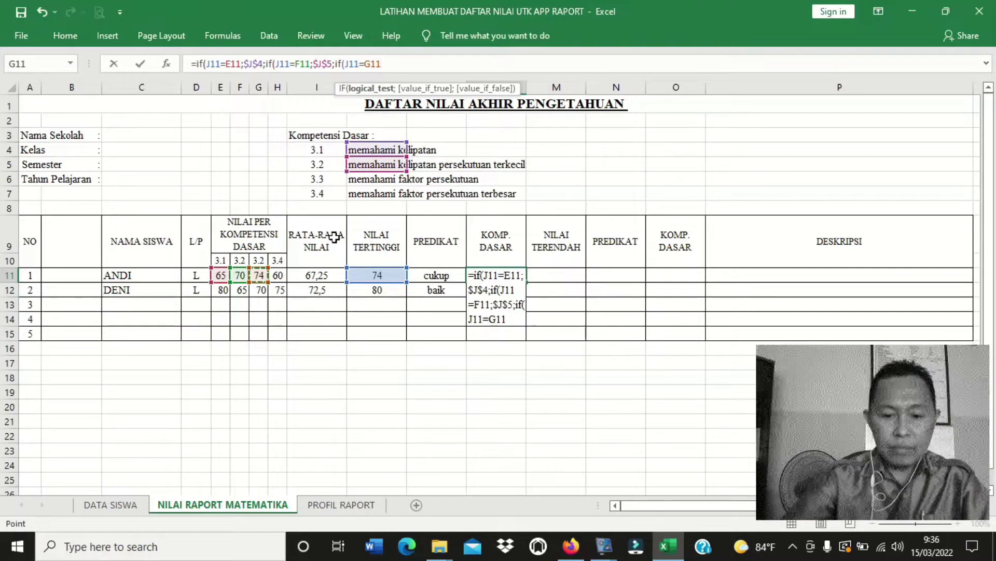
type(";")
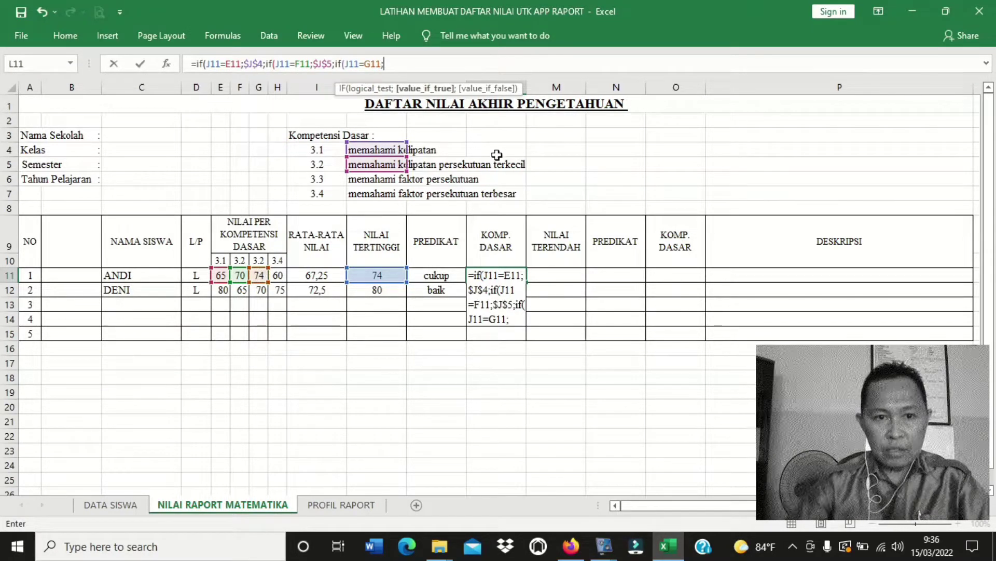
left_click(357, 180)
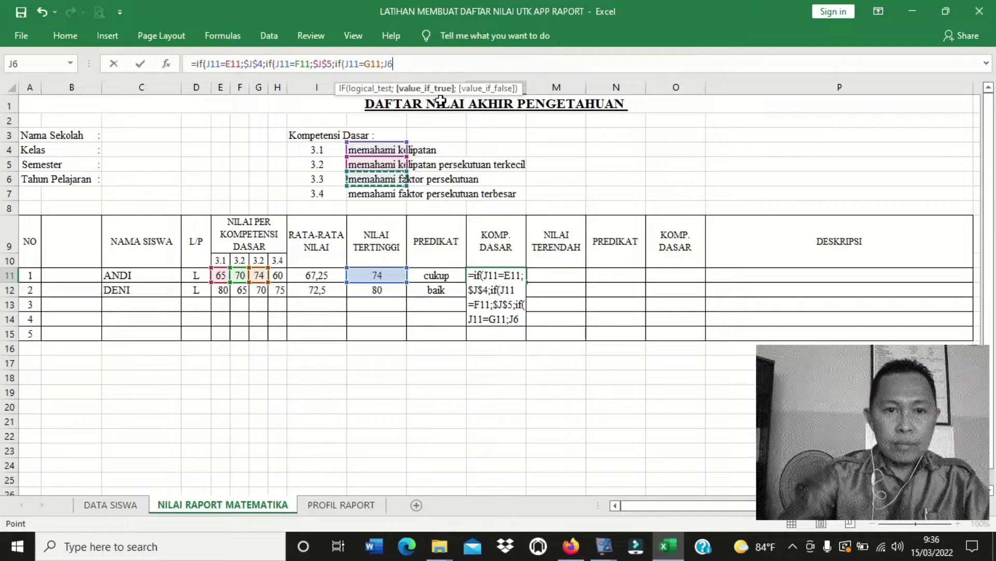
left_click(386, 64)
type("$J$4")
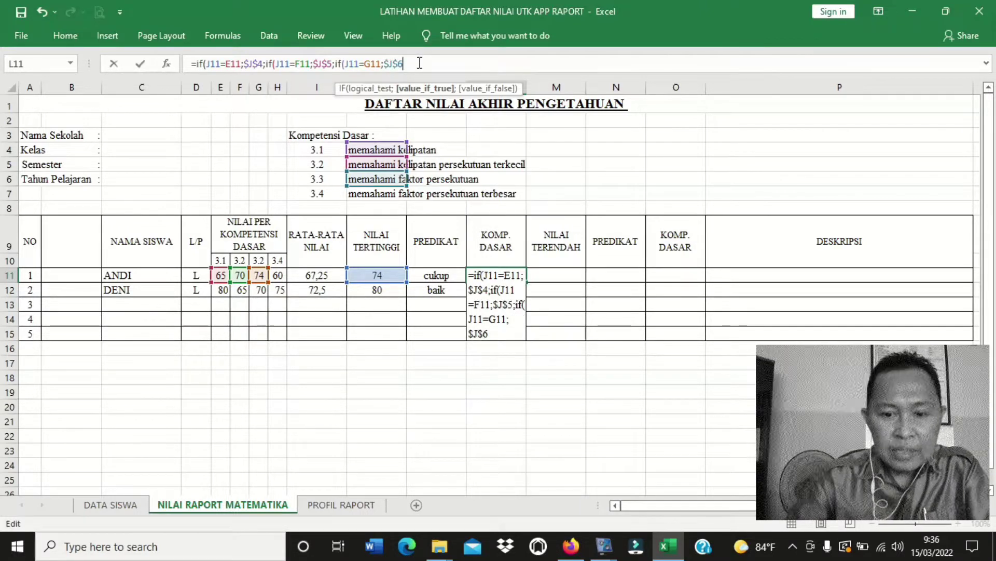
type(";")
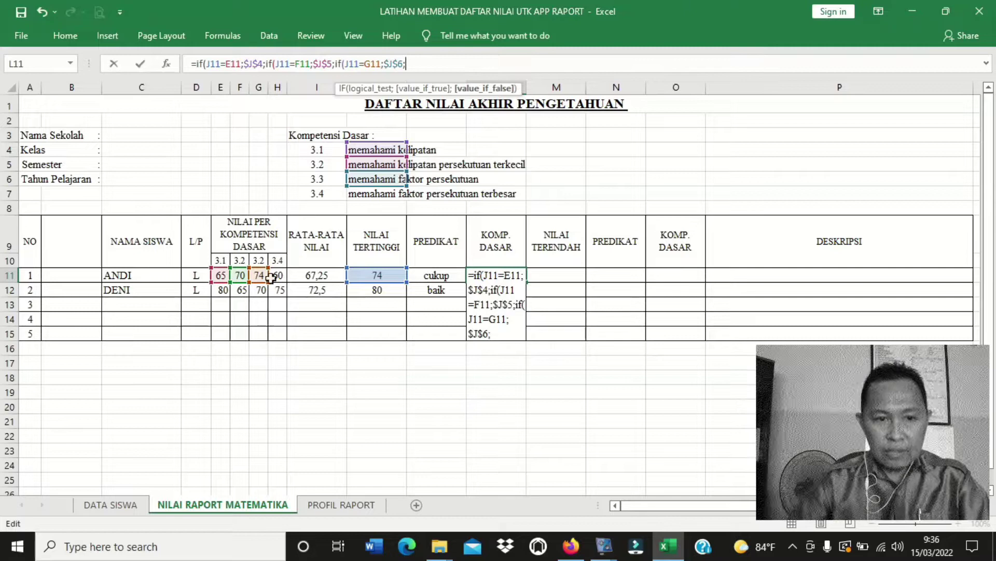
left_click(358, 277)
type("=")
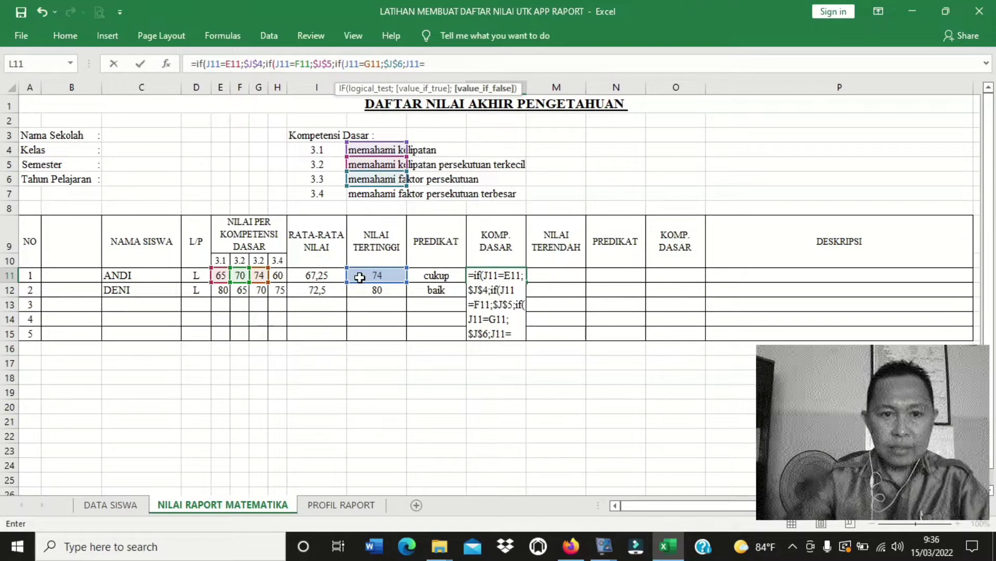
key("BackSpace")
key("BackSpace")
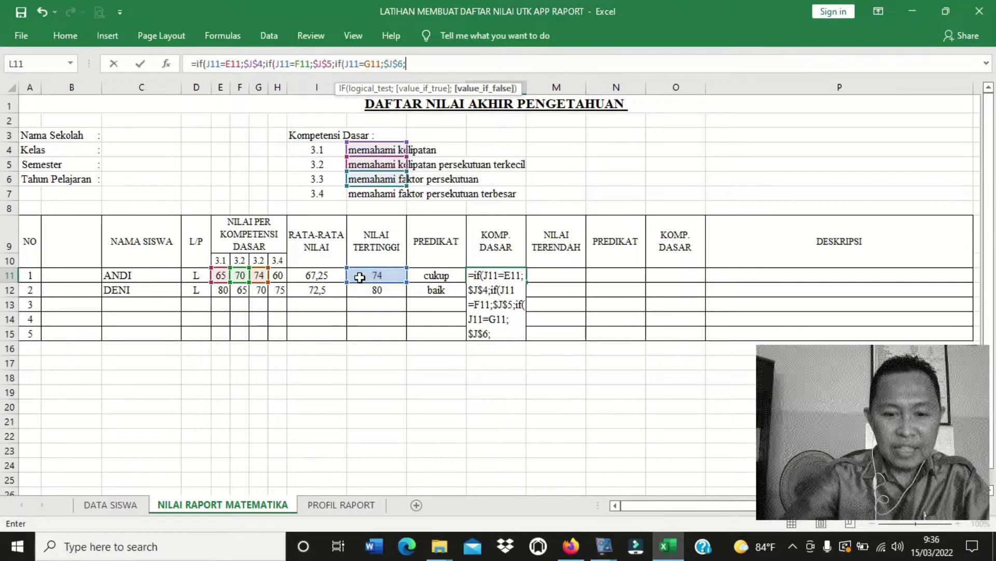
Step: Nest a fourth IF in the L11 formula with the condition J11=H11
type("if(")
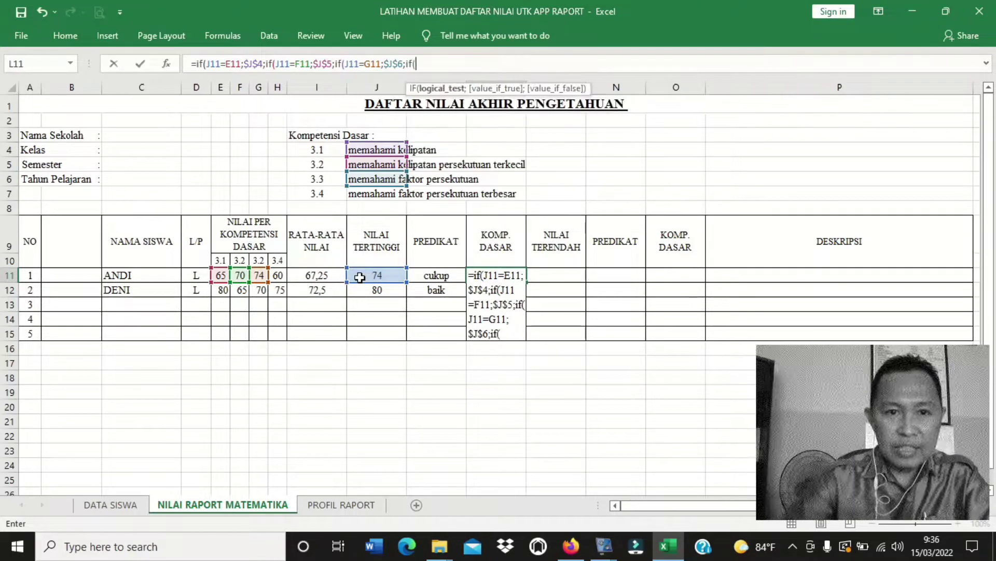
left_click(378, 276)
type("=")
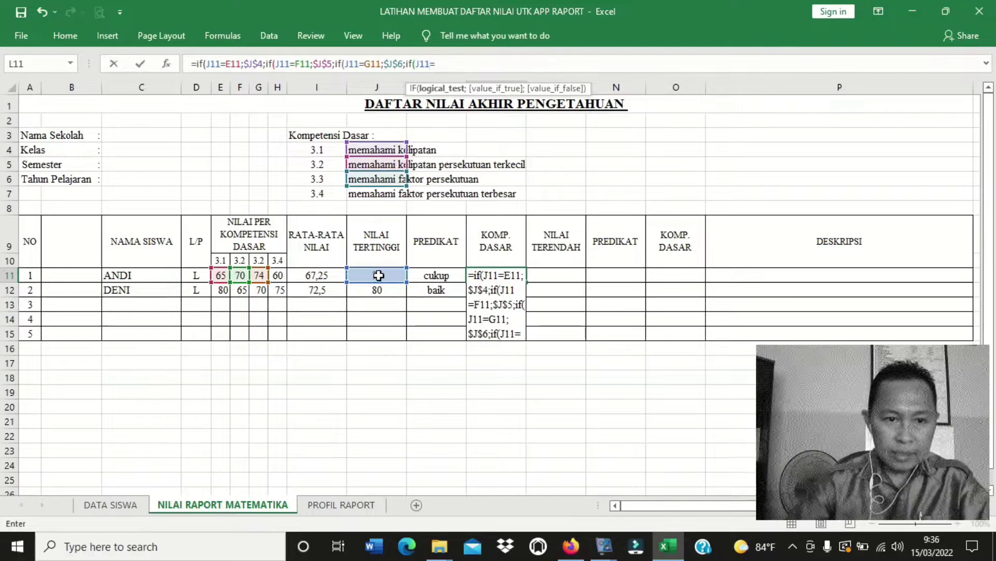
left_click(278, 275)
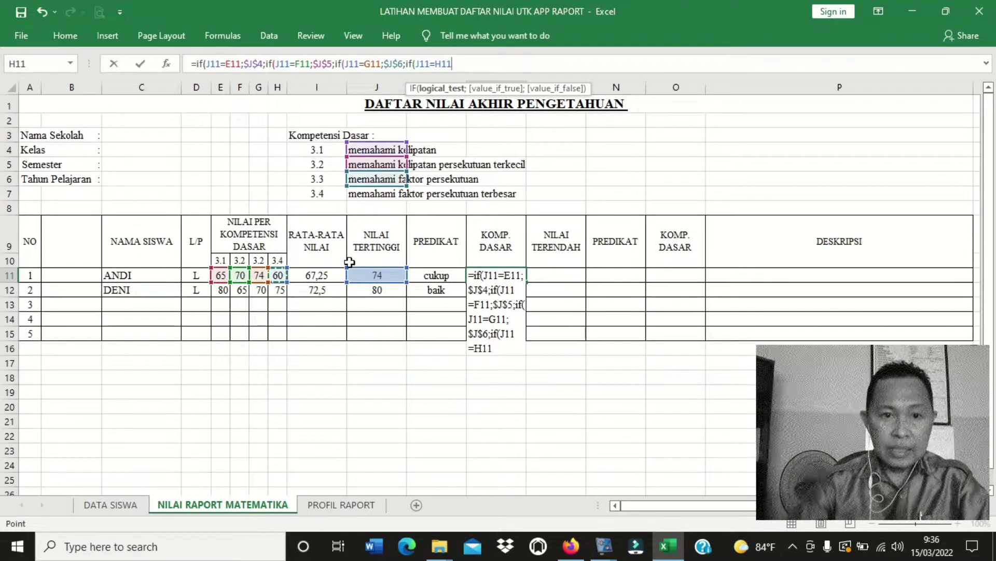
type(";")
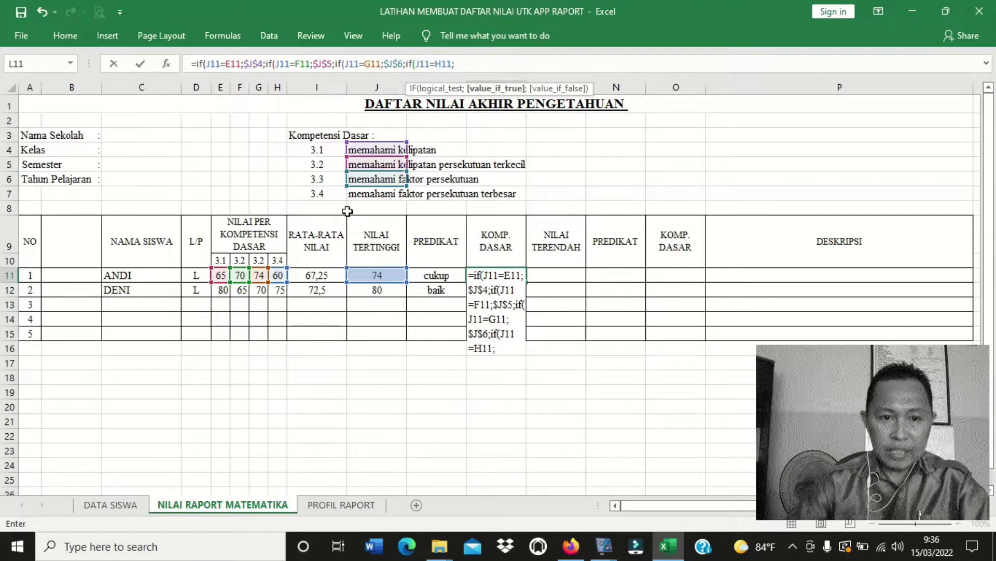
Step: Set the fourth IF's value if true to the absolute reference $J$7, close all four IFs and enter the L11 formula
left_click(356, 195)
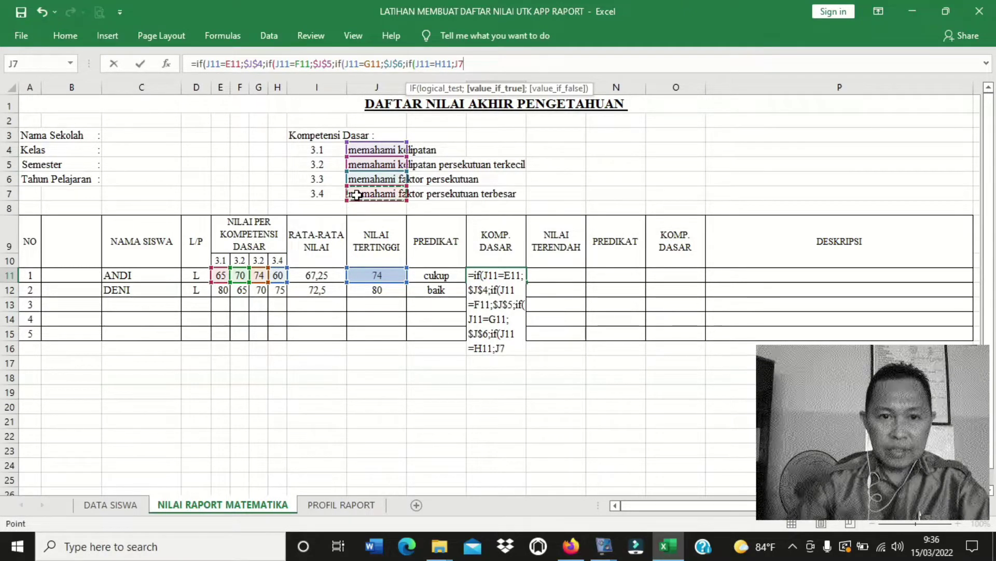
left_click(454, 65)
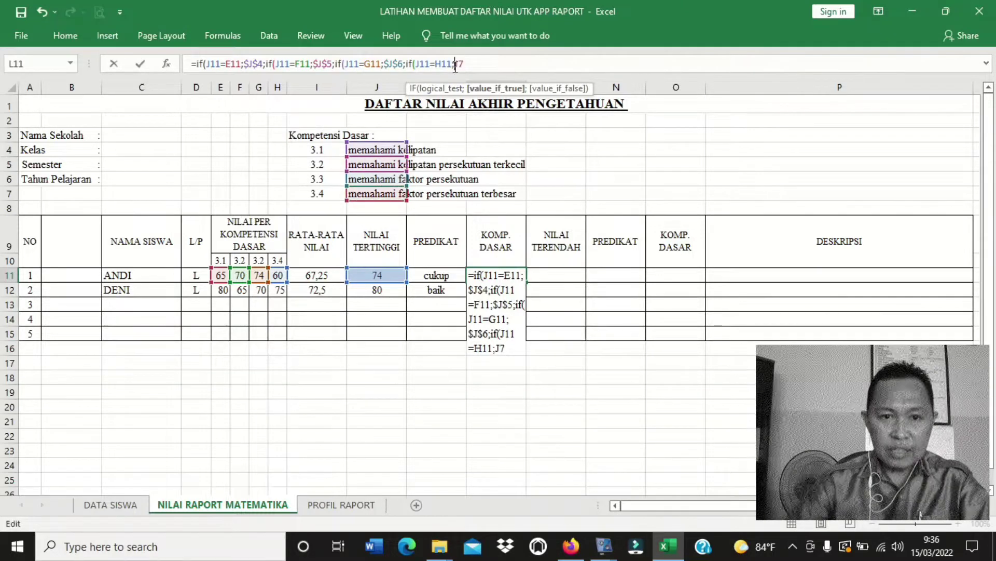
type("$")
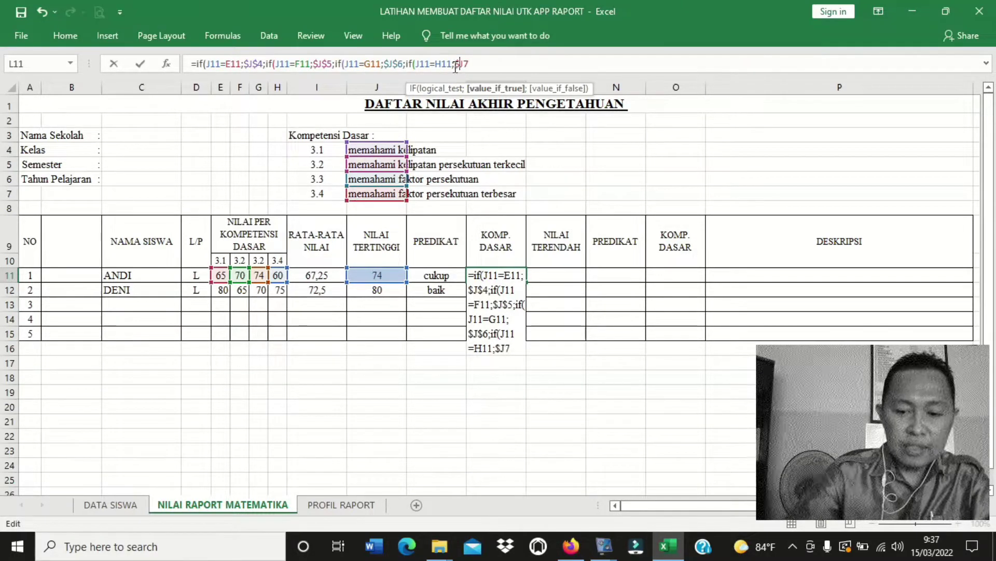
key("Right")
type("$")
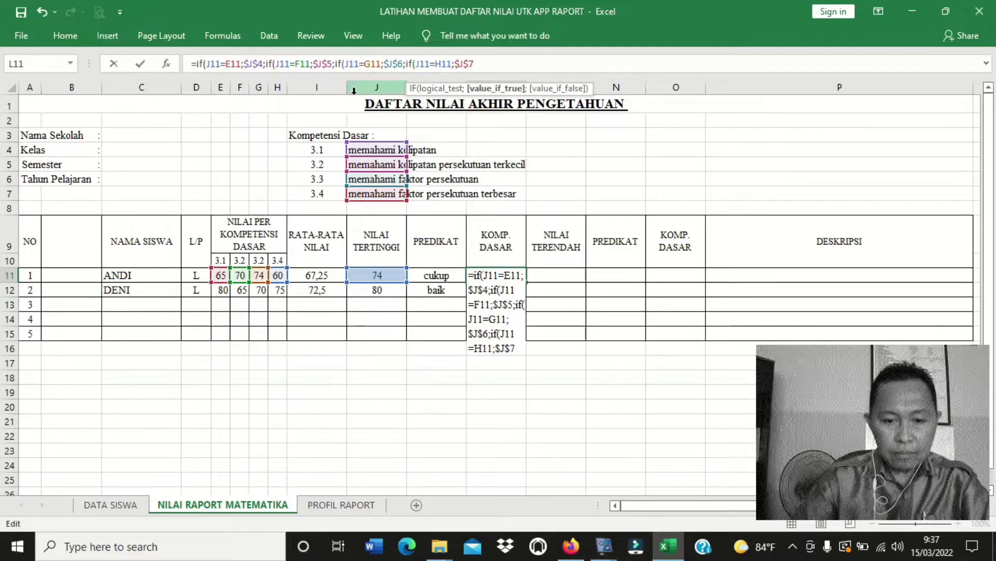
type("))))")
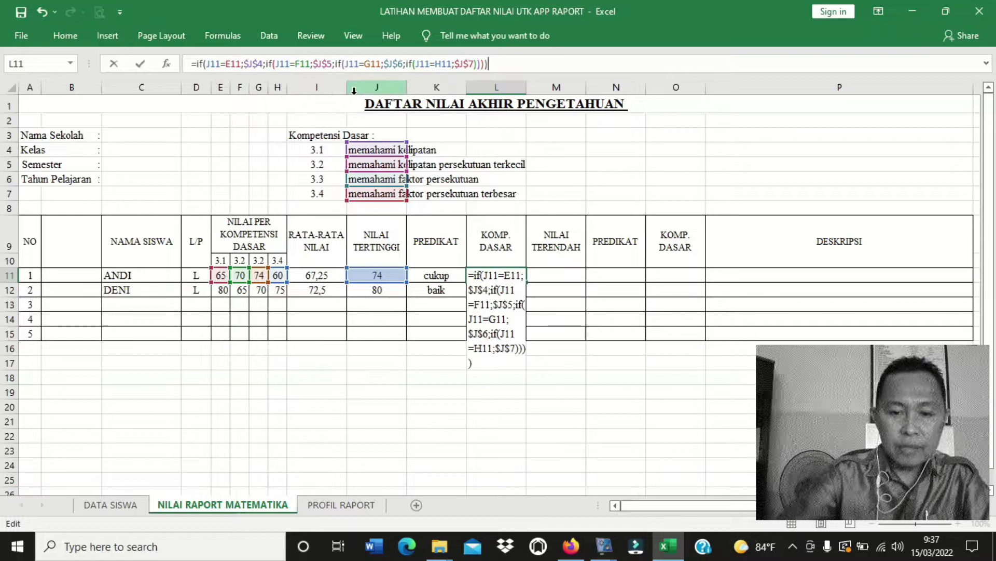
key("Return")
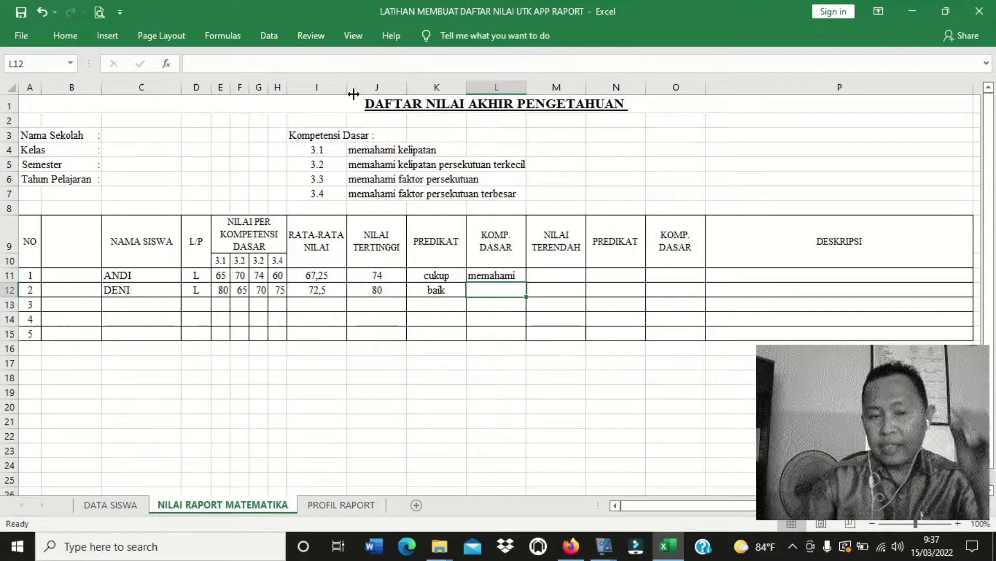
Step: Turn text wrapping off and on again for L11 to refit the row to the full competency text
left_click(506, 276)
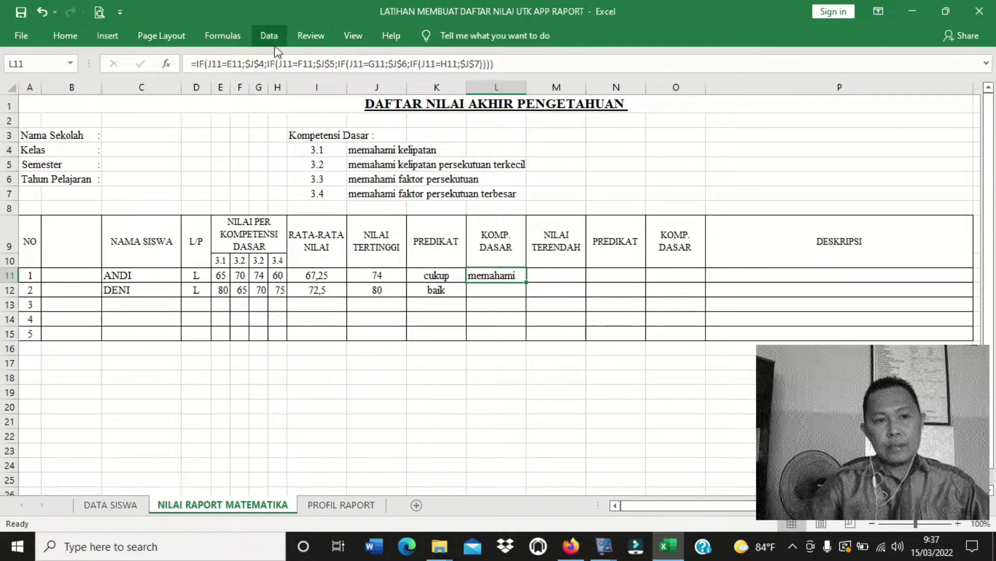
left_click(70, 37)
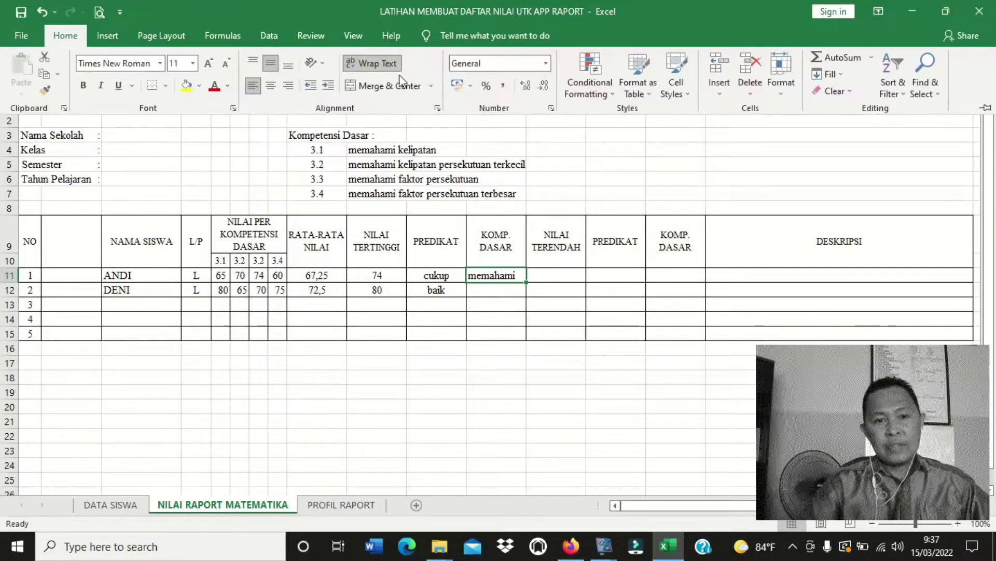
left_click(372, 63)
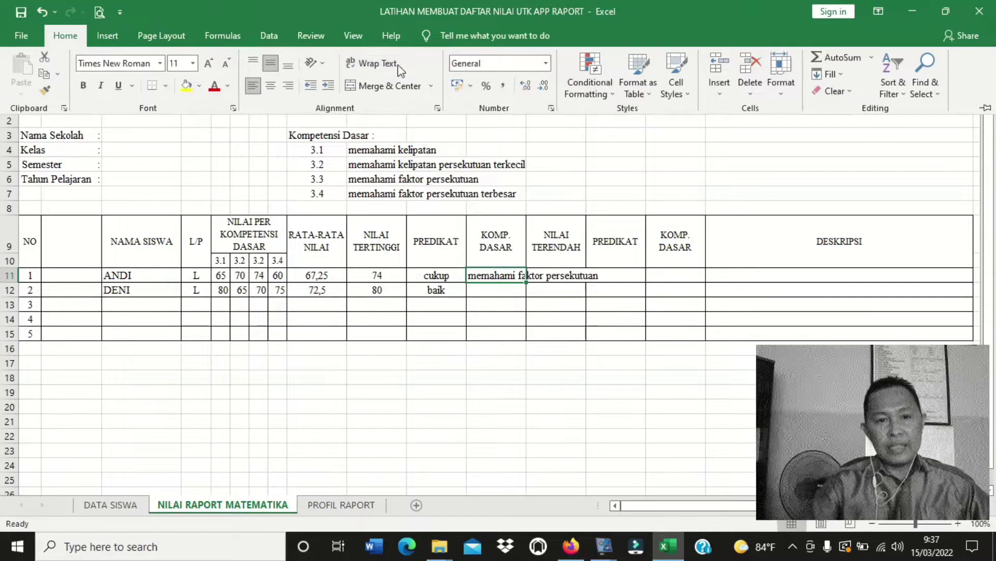
left_click(374, 62)
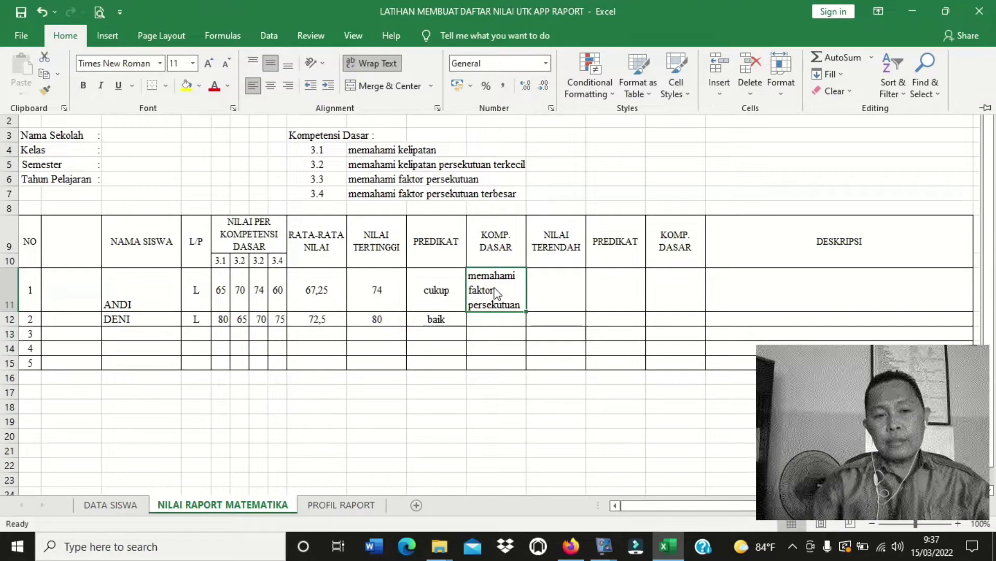
Step: Change ANDI's 3.4 score in H11 to 80 and make row 11 taller to fit the competency text
left_click(279, 298)
left_click(279, 297)
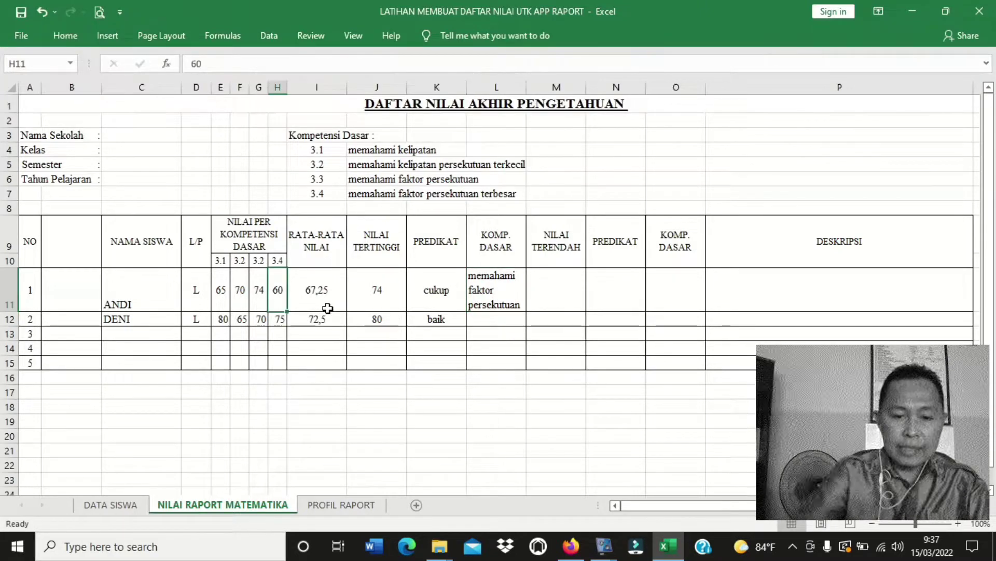
type("8")
key("Return")
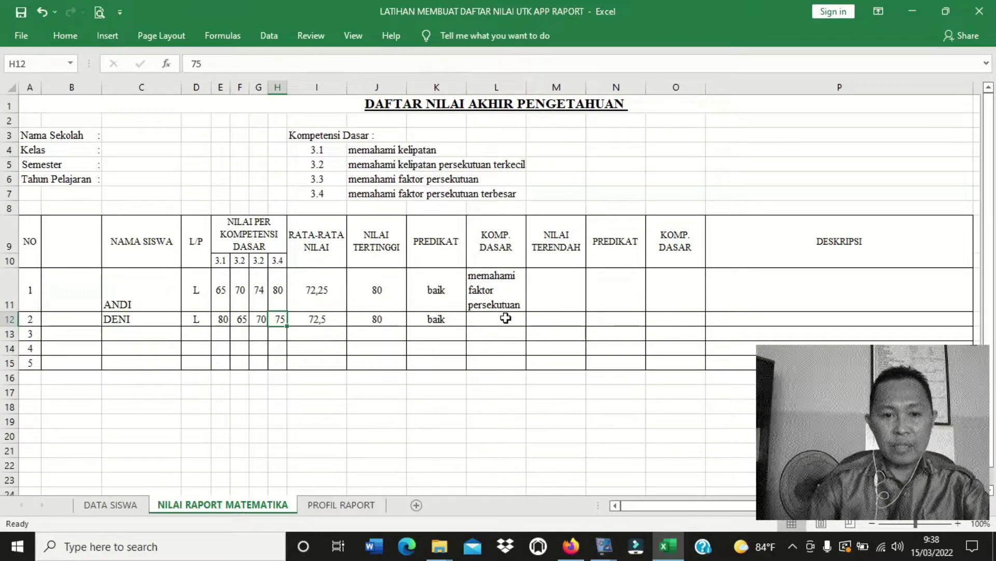
left_click_drag(9, 310, 7, 329)
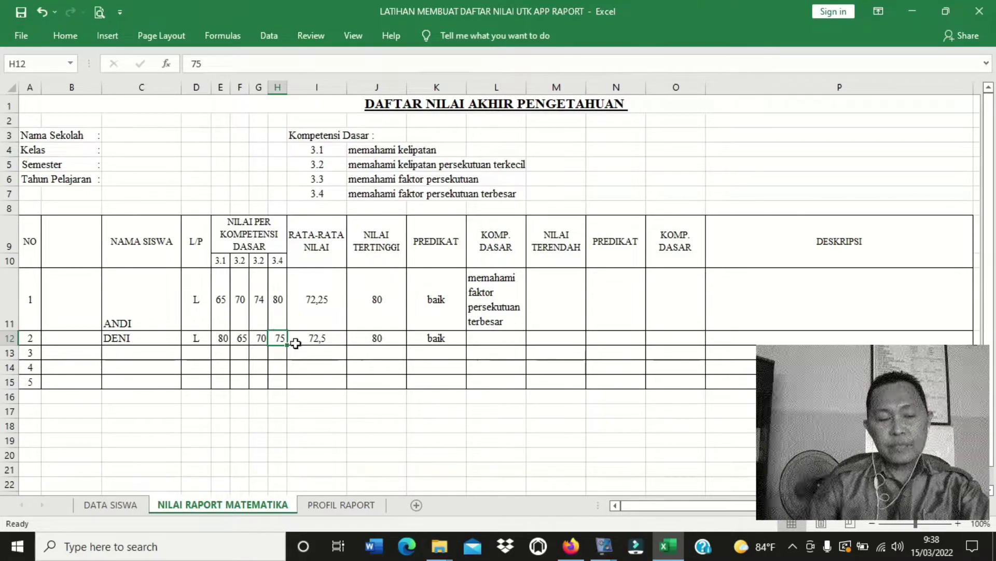
Step: Enter the formula =min(E11:H11) in M11 for ANDI's lowest score
left_click(553, 307)
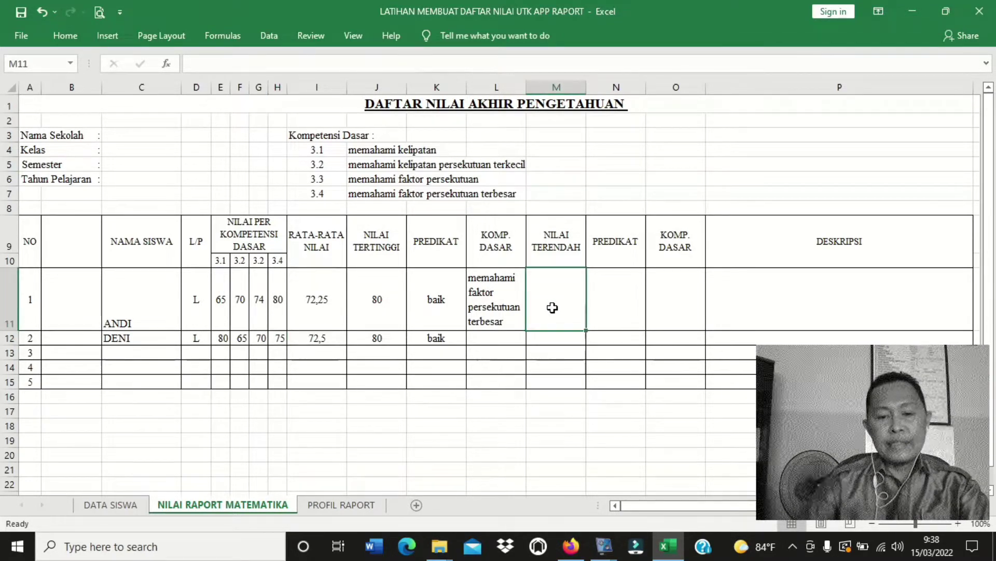
type("=min")
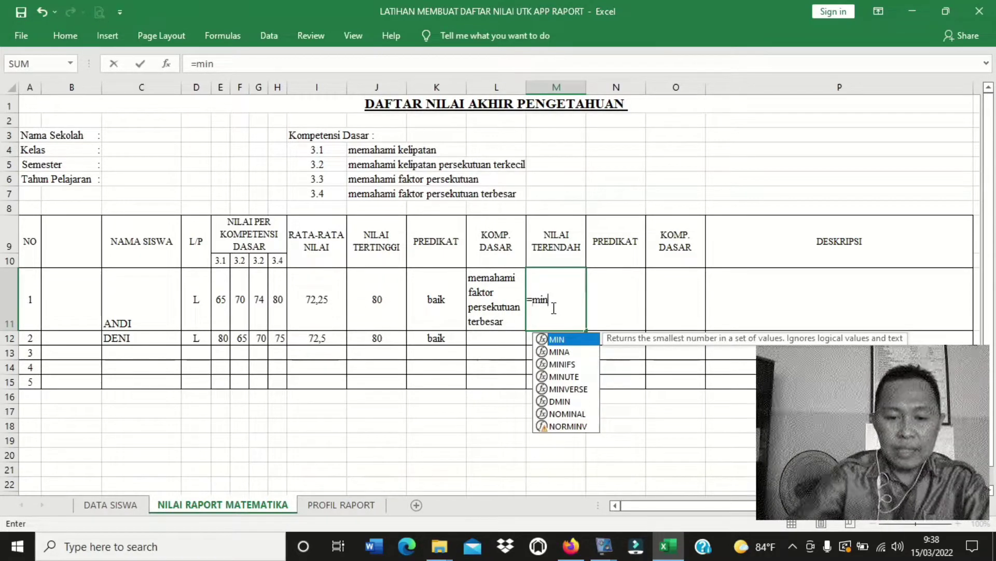
type("(")
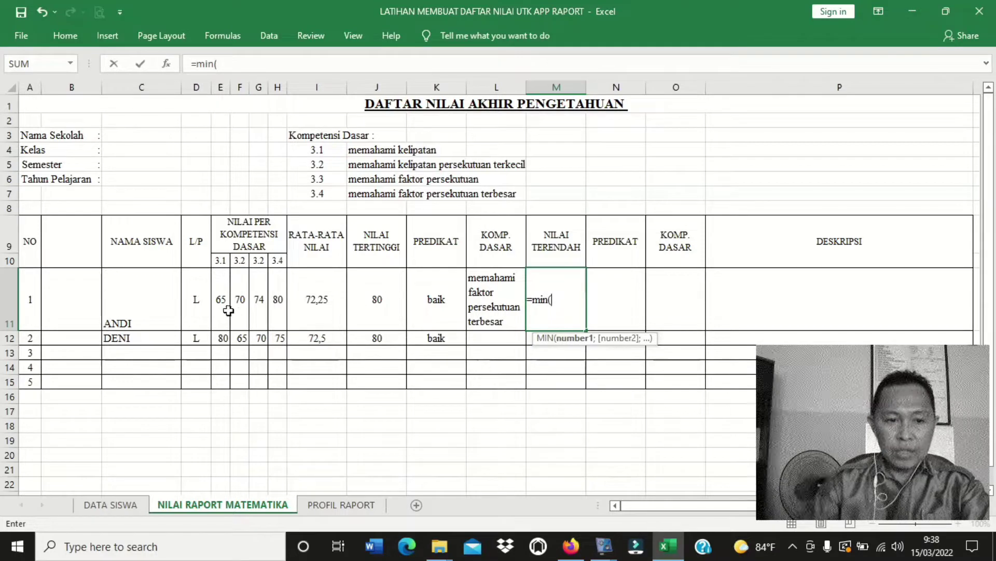
left_click_drag(227, 306, 273, 305)
type(")")
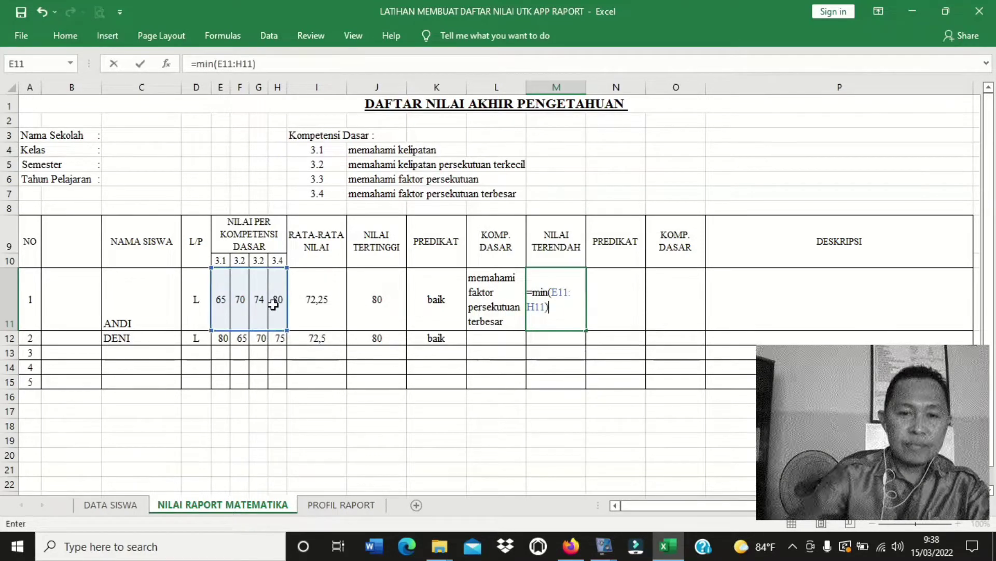
key("Return")
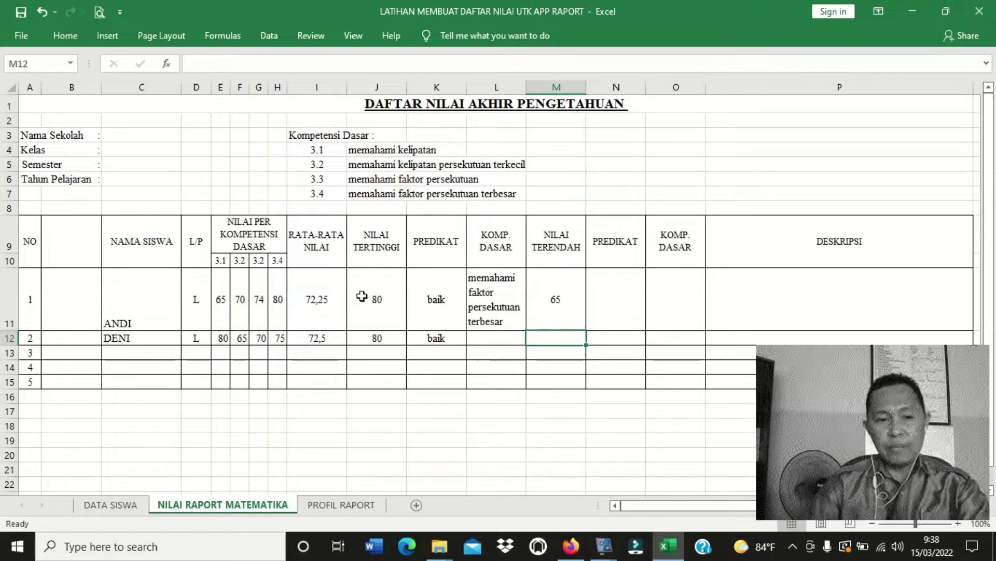
Step: Copy the nested IF predicate formula text from K11 into N11 with its J11 references unaltered
left_click(616, 303)
left_click(439, 316)
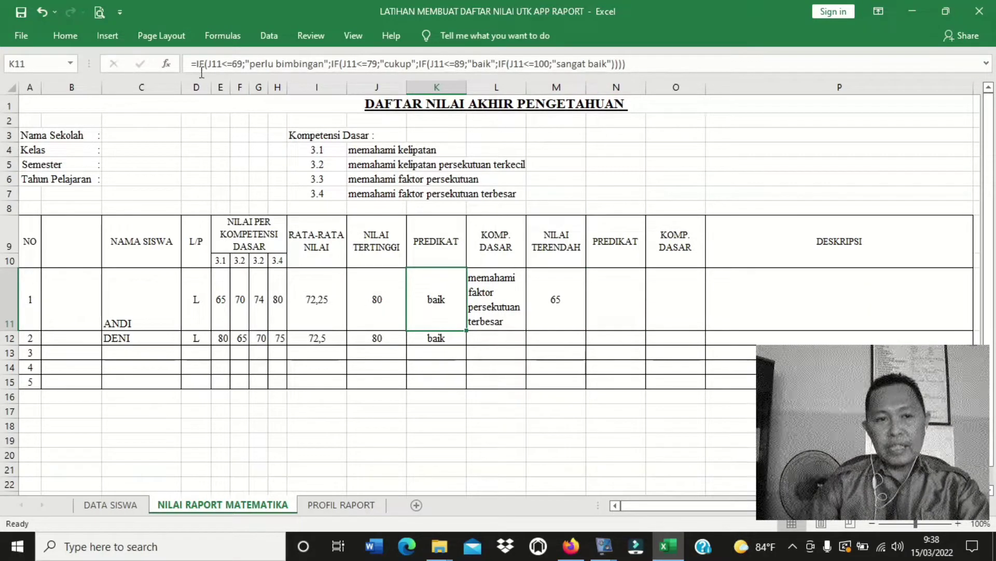
left_click_drag(670, 58, 178, 69)
key("ctrl+c")
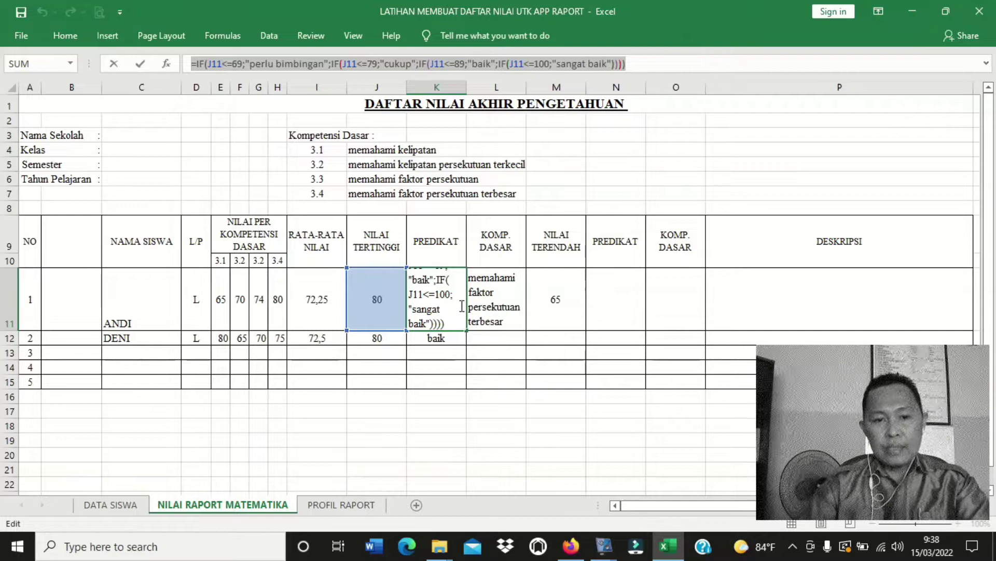
key("Return")
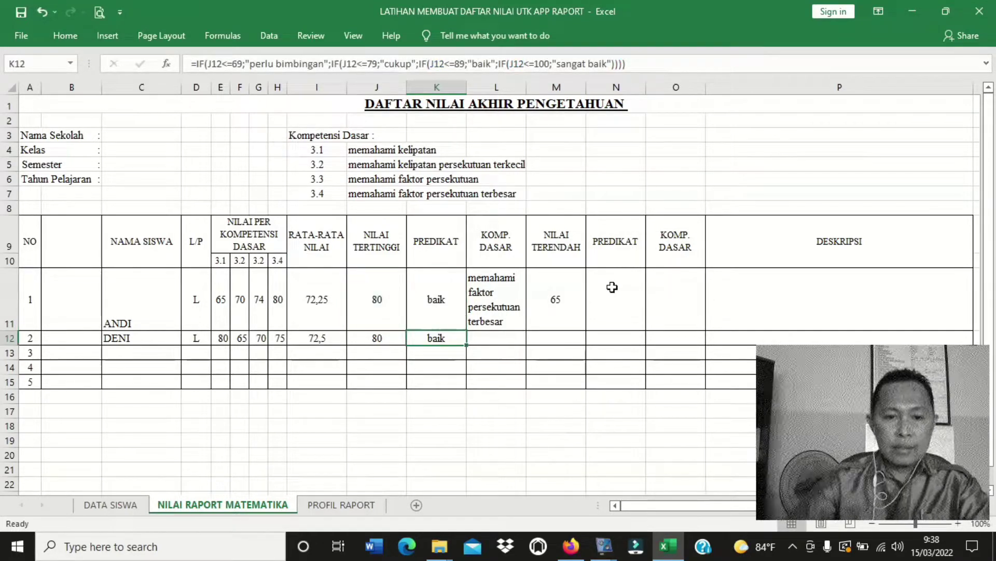
left_click(613, 287)
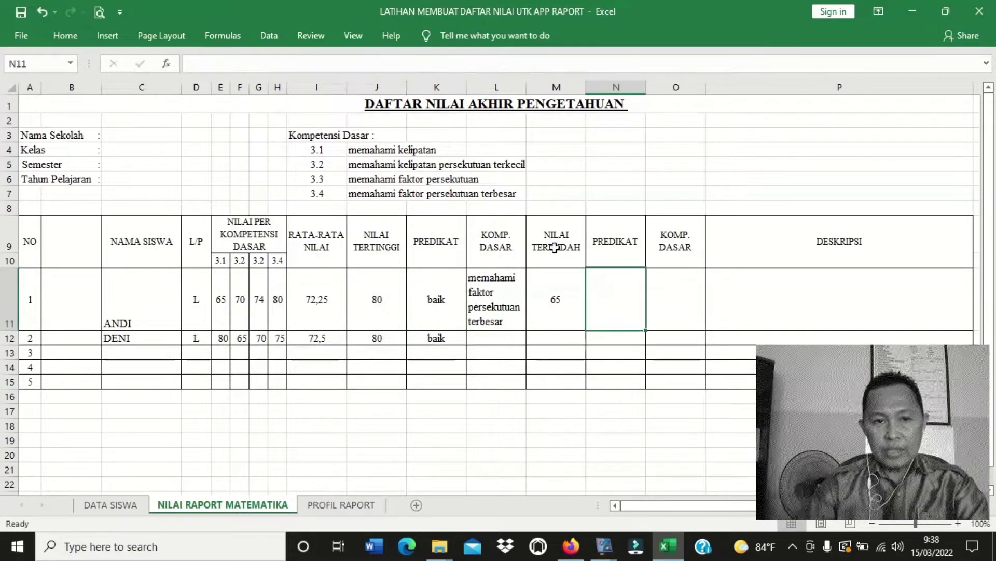
left_click(461, 66)
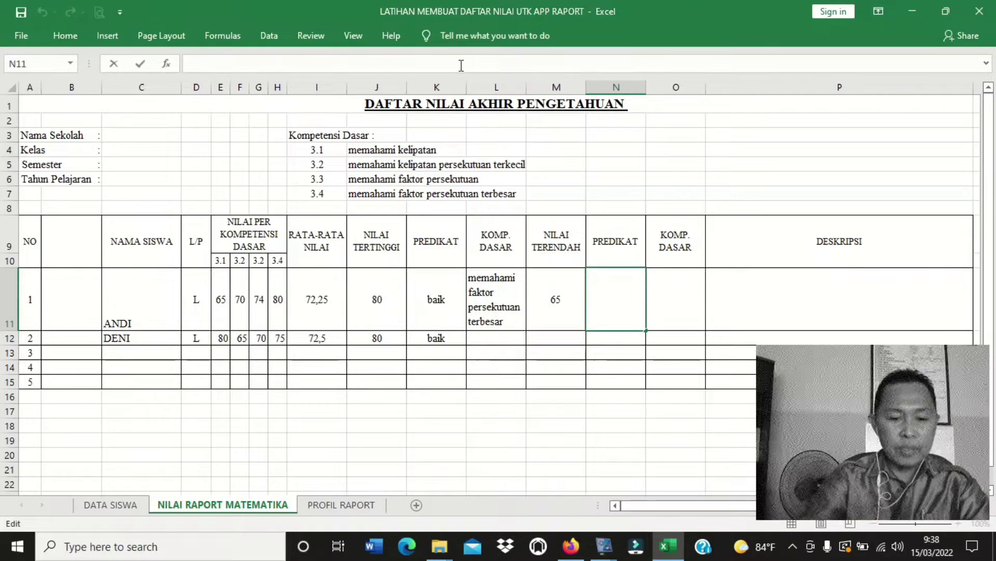
key("ctrl+v")
key("Return")
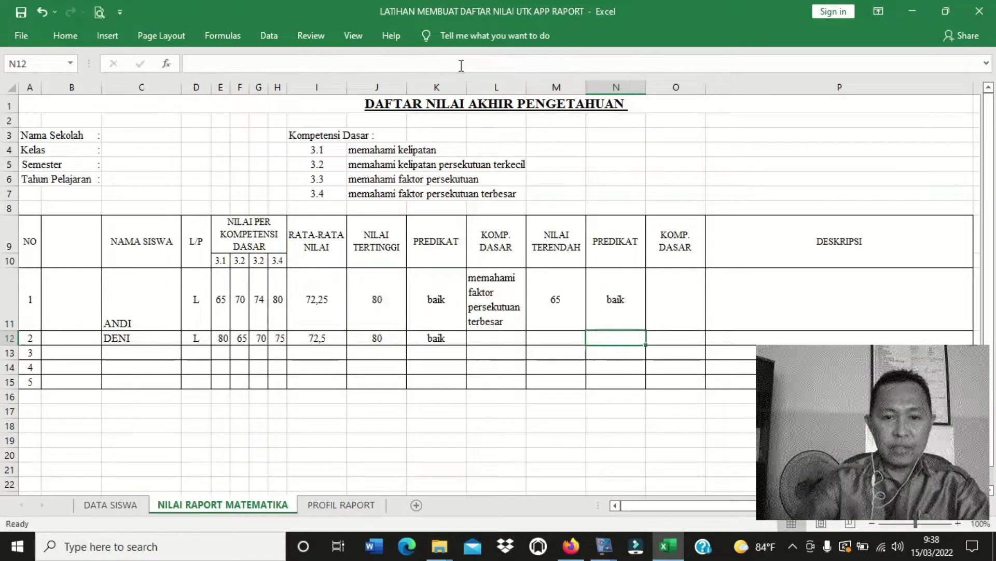
left_click(610, 299)
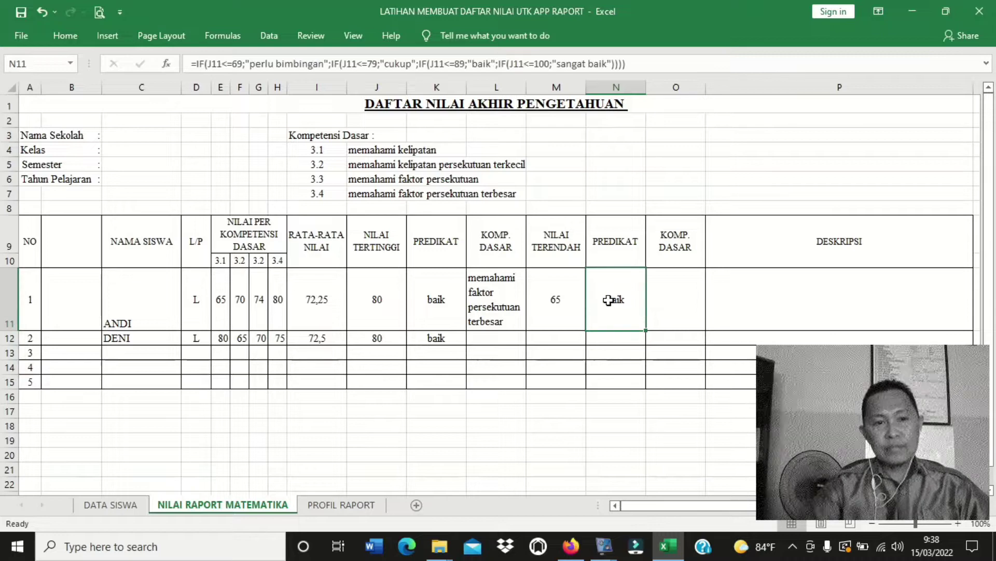
left_click(607, 58)
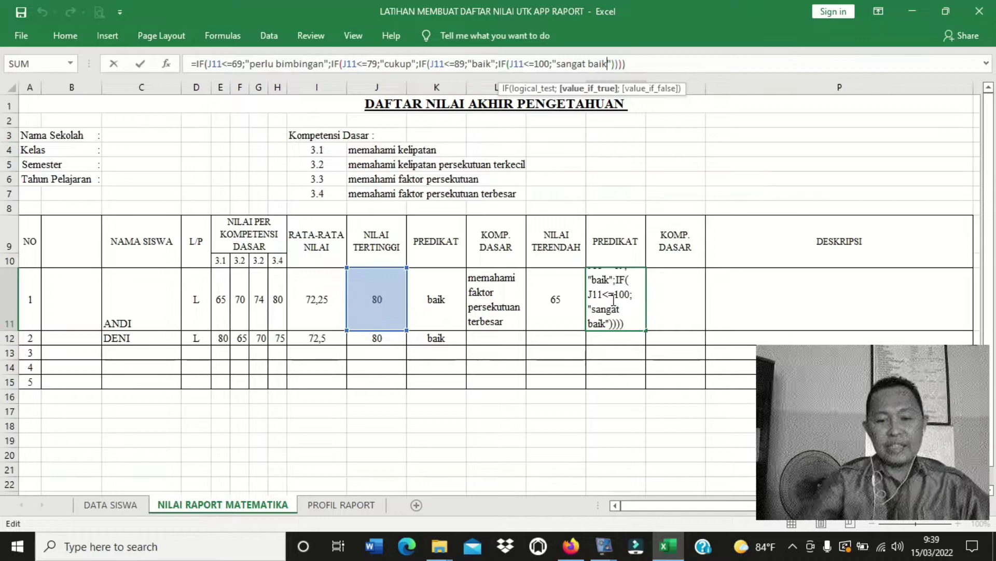
key("Return")
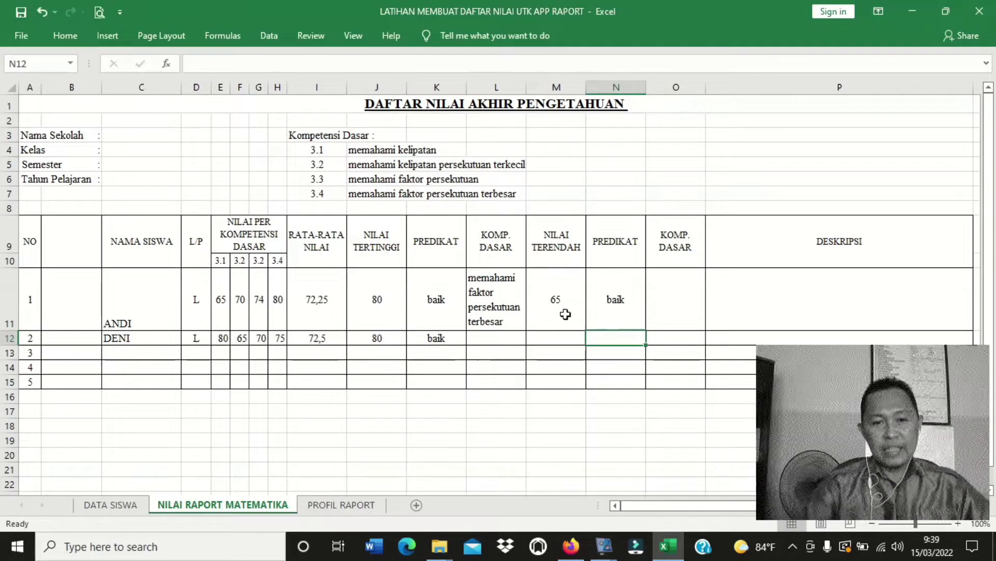
Step: In N11's predicate formula, replace J11 with M11 in the <=69 and <=79 conditions
left_click(601, 298)
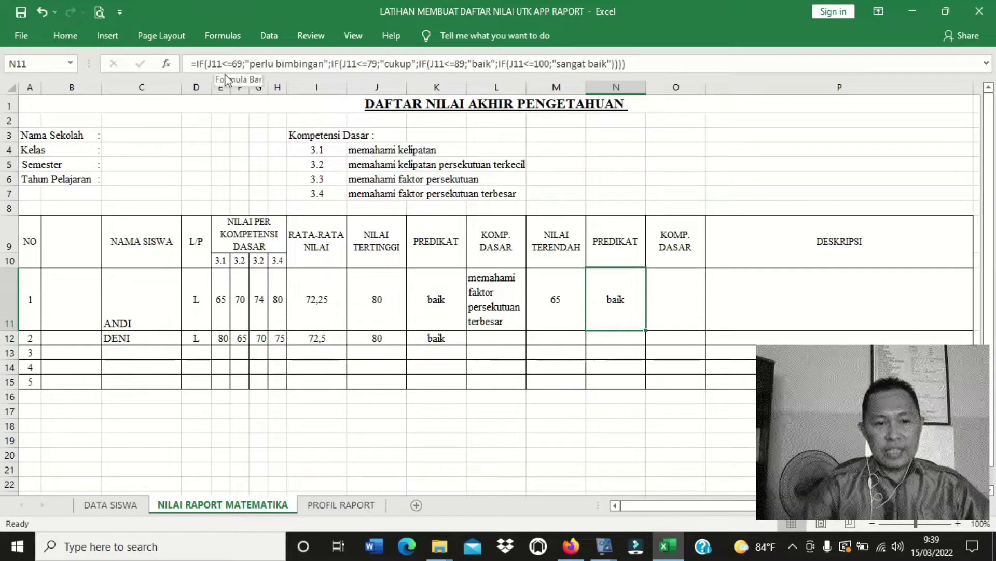
left_click(469, 61)
left_click(469, 60)
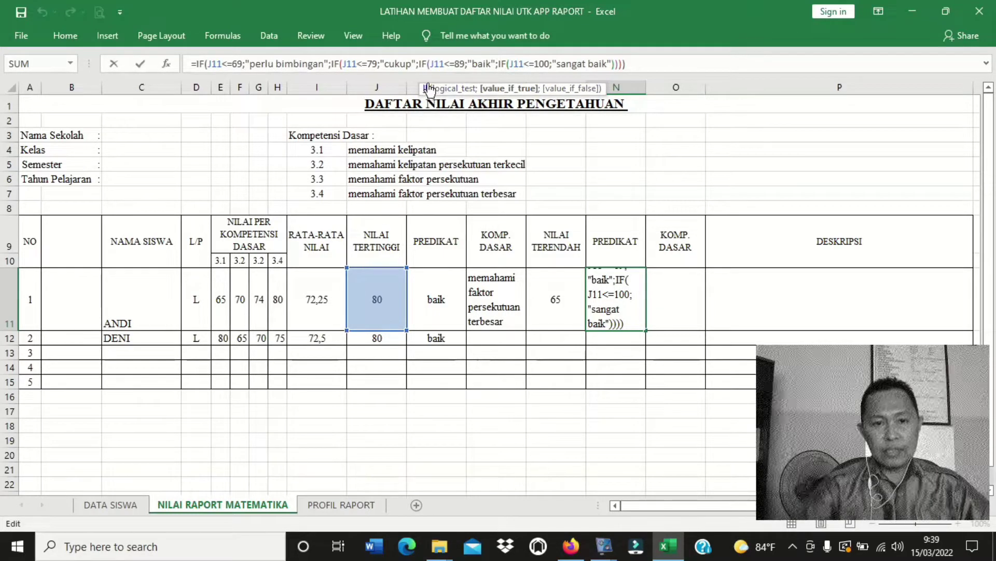
left_click_drag(425, 94, 479, 139)
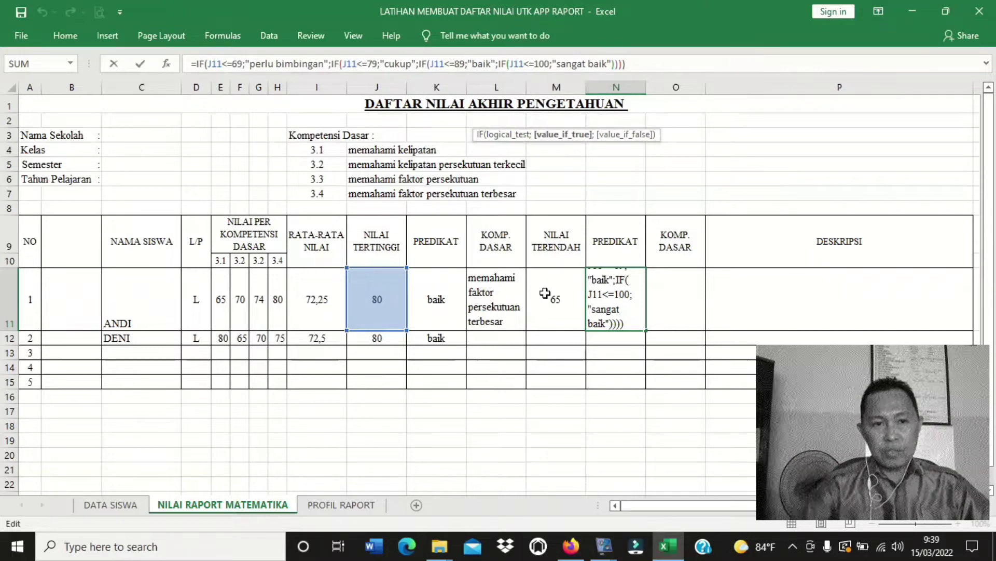
double_click(217, 61)
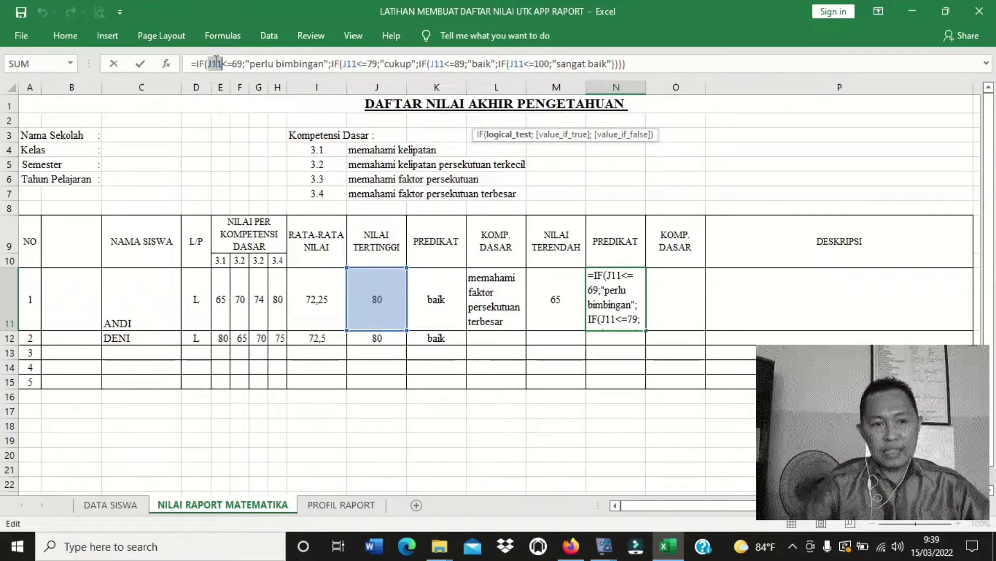
type("m11")
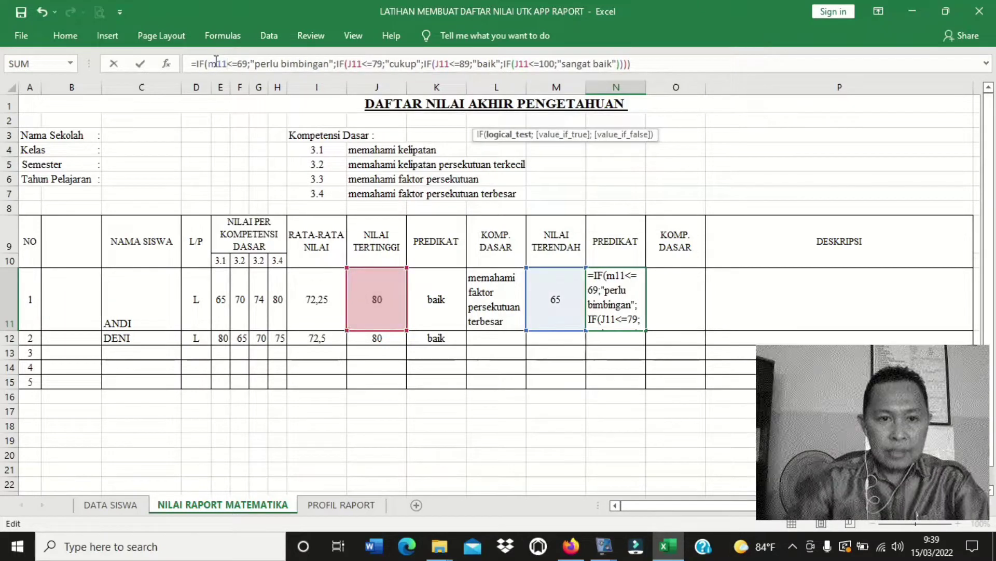
double_click(358, 64)
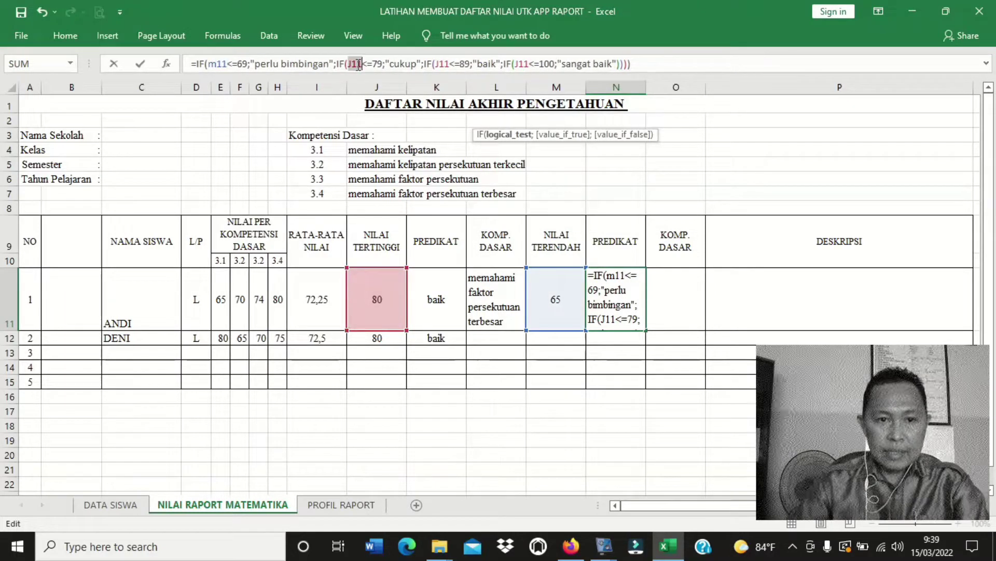
type("m11")
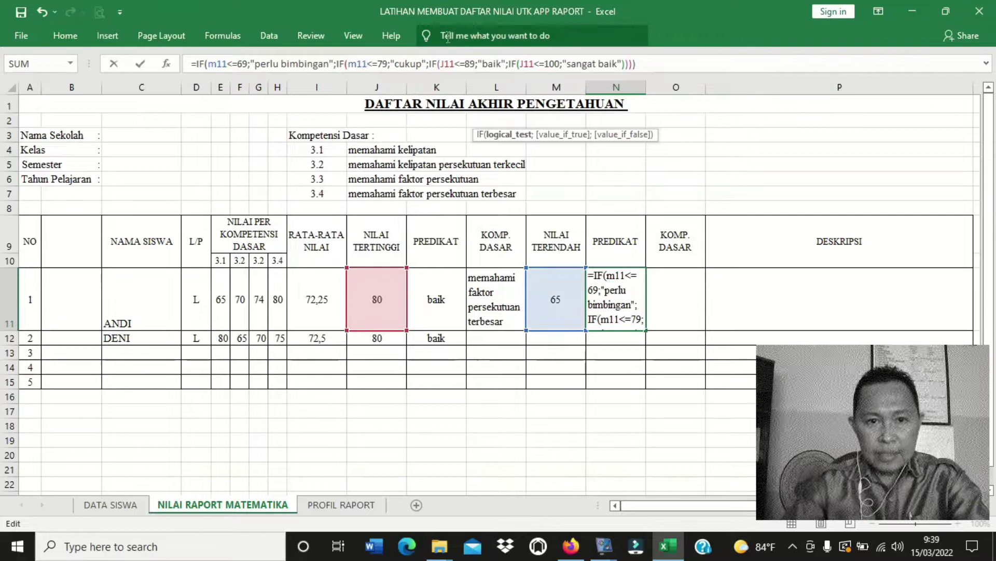
Step: Replace J11 with M11 in the <=89 and <=100 conditions of N11's formula and commit it
triple_click(452, 64)
left_click(452, 64)
triple_click(452, 64)
double_click(448, 64)
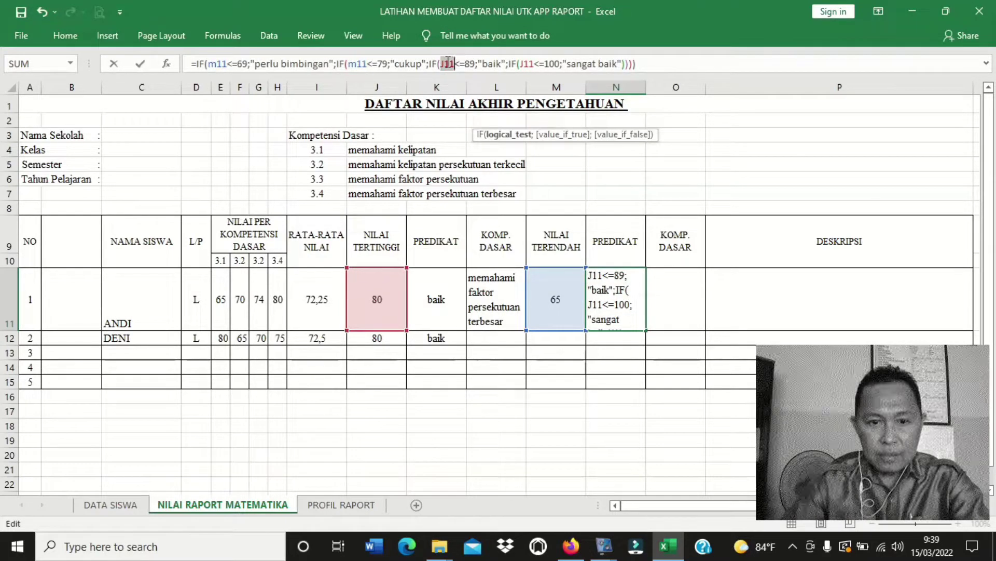
type("m11")
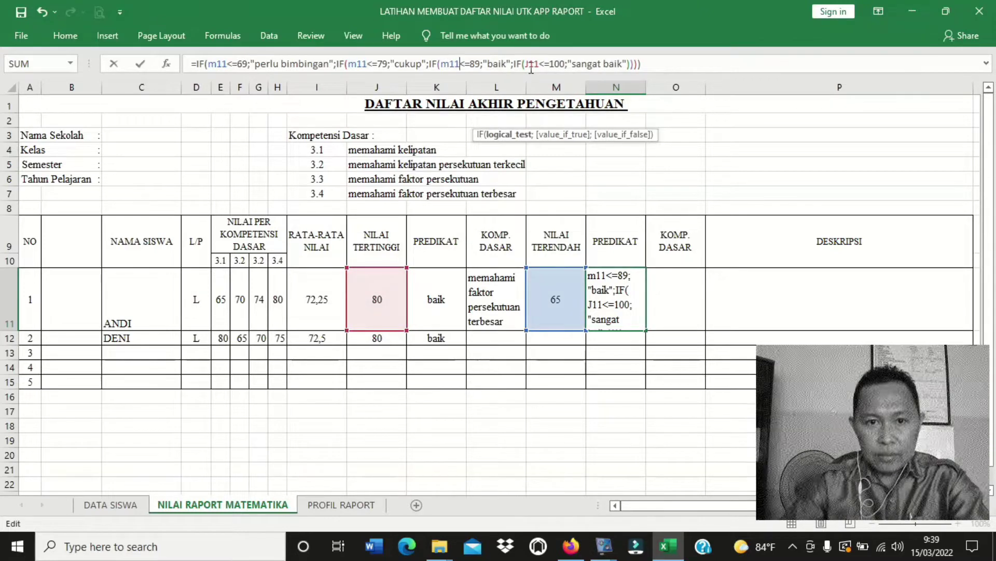
triple_click(533, 64)
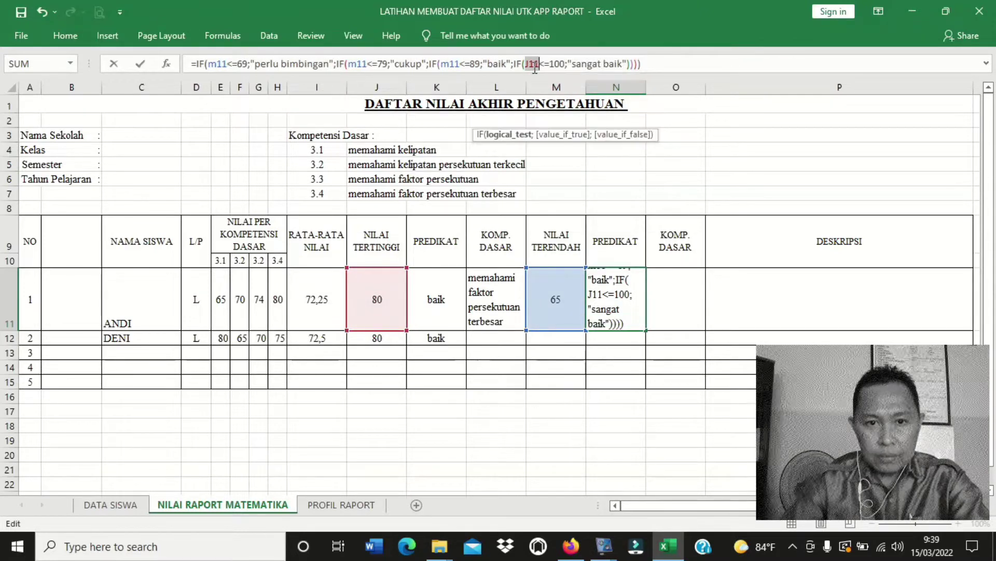
double_click(533, 63)
type("m11")
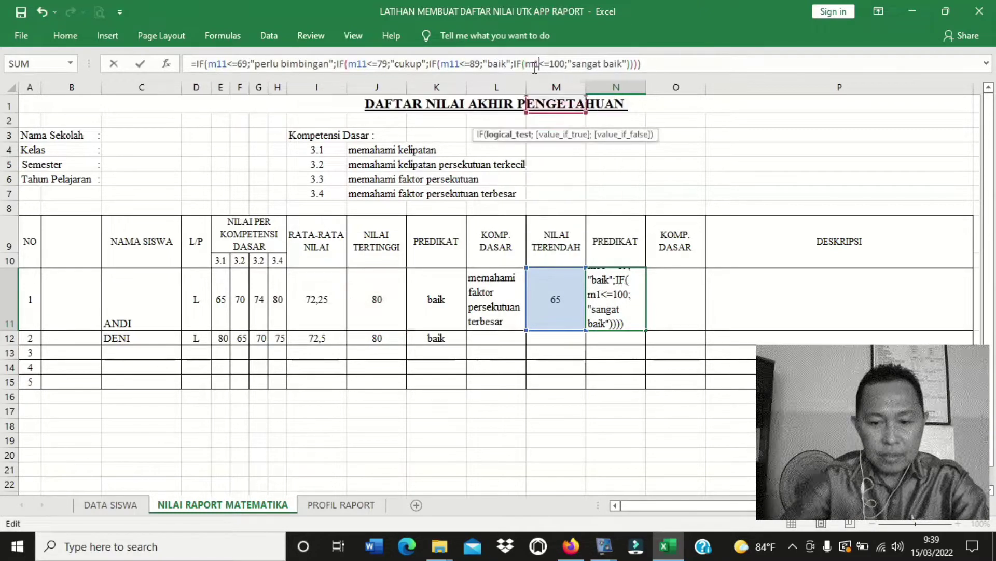
key("Return")
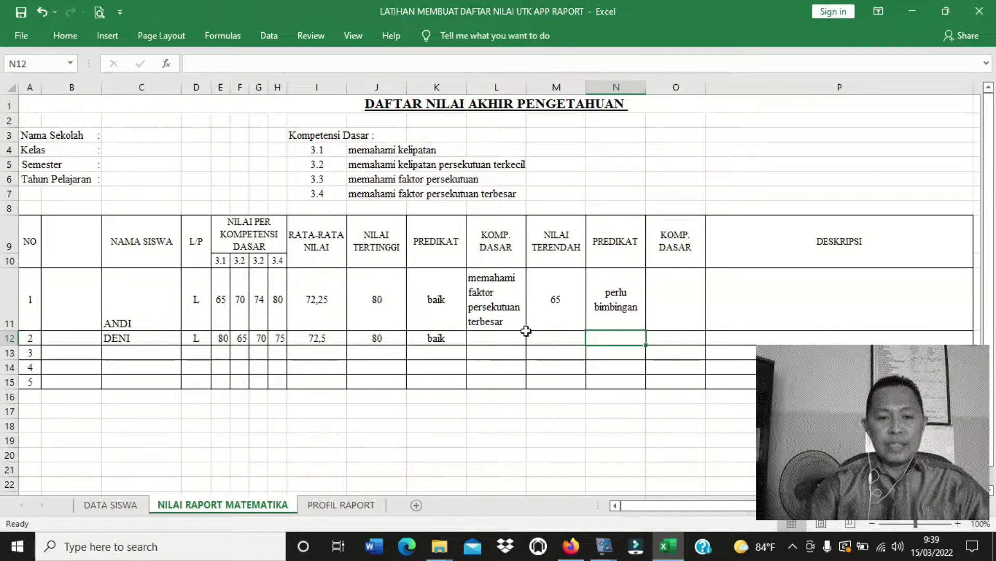
Step: Start a competency lookup formula in O11 with =if(M11=E11;$J$4, using an absolute reference to the 3.1 competency
left_click(671, 303)
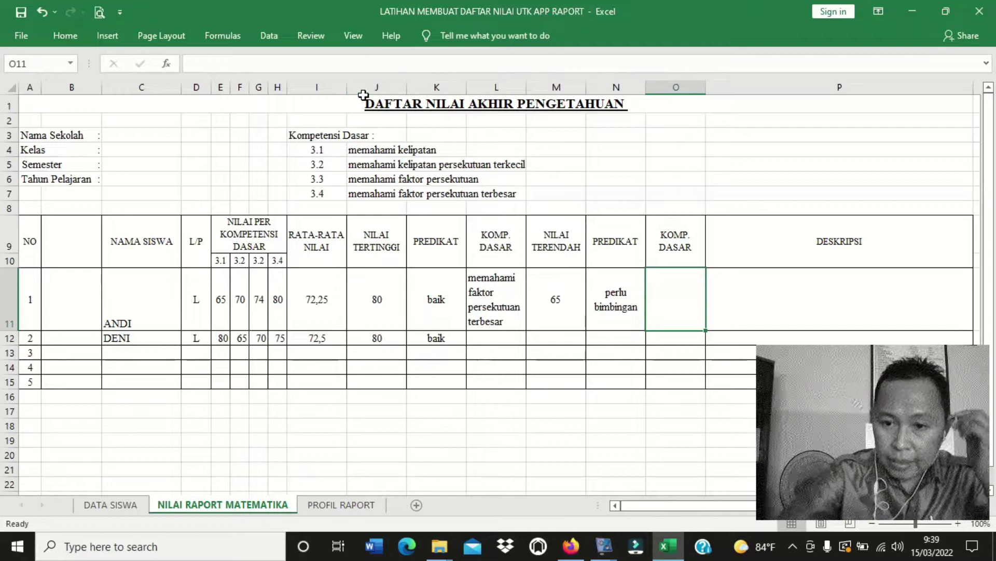
type("=")
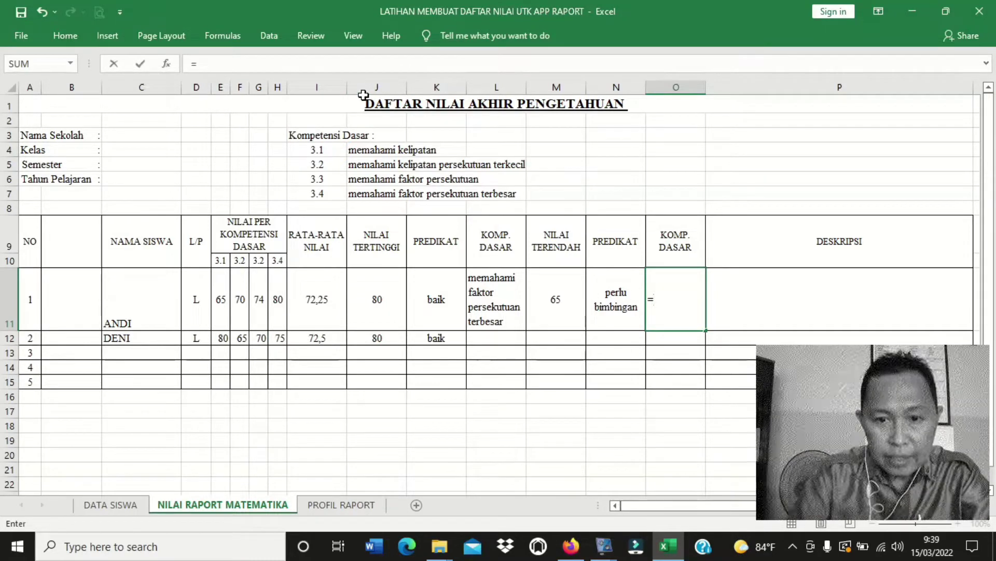
type("if")
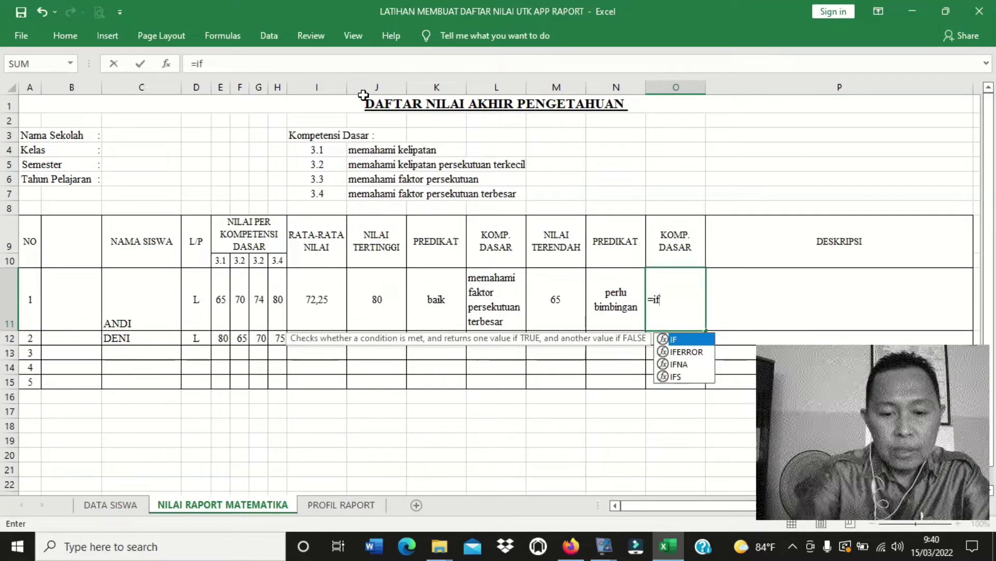
type("(")
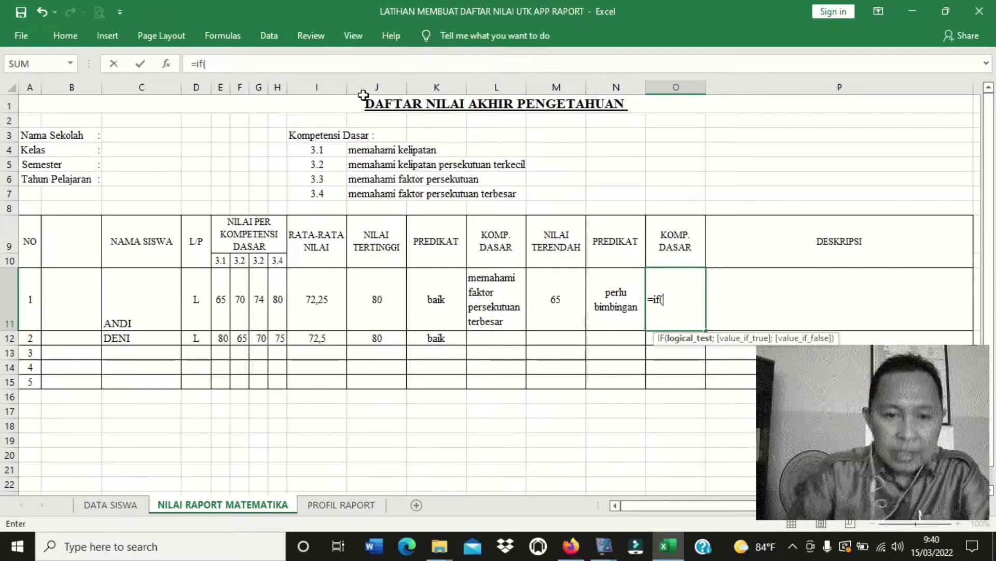
left_click(559, 301)
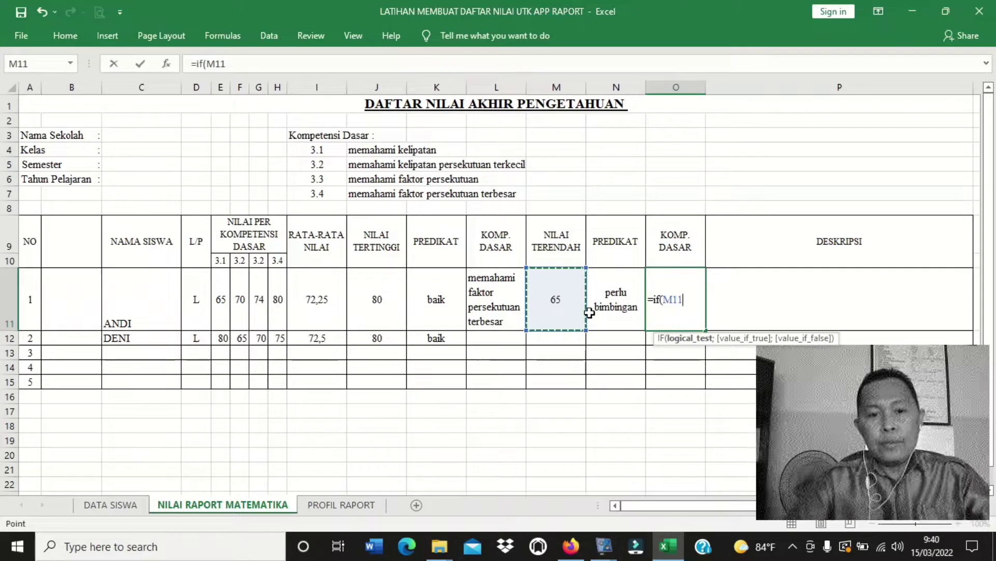
type("=")
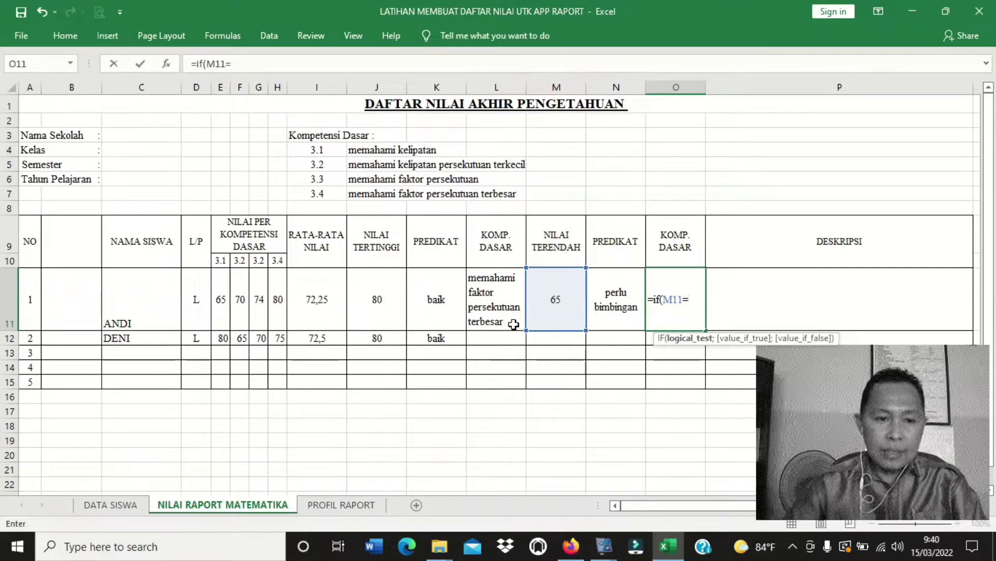
left_click(216, 308)
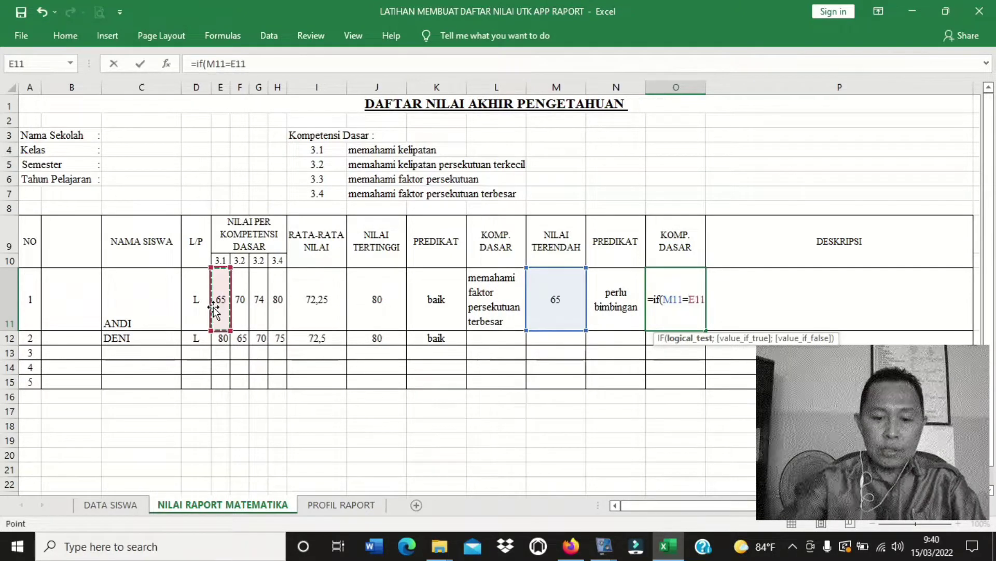
type(";")
left_click(352, 150)
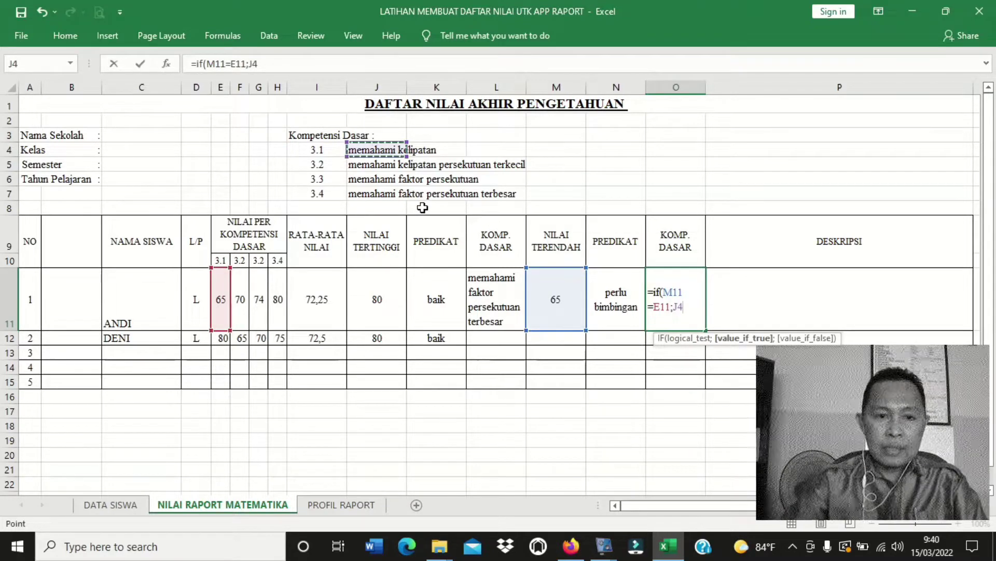
left_click(255, 63)
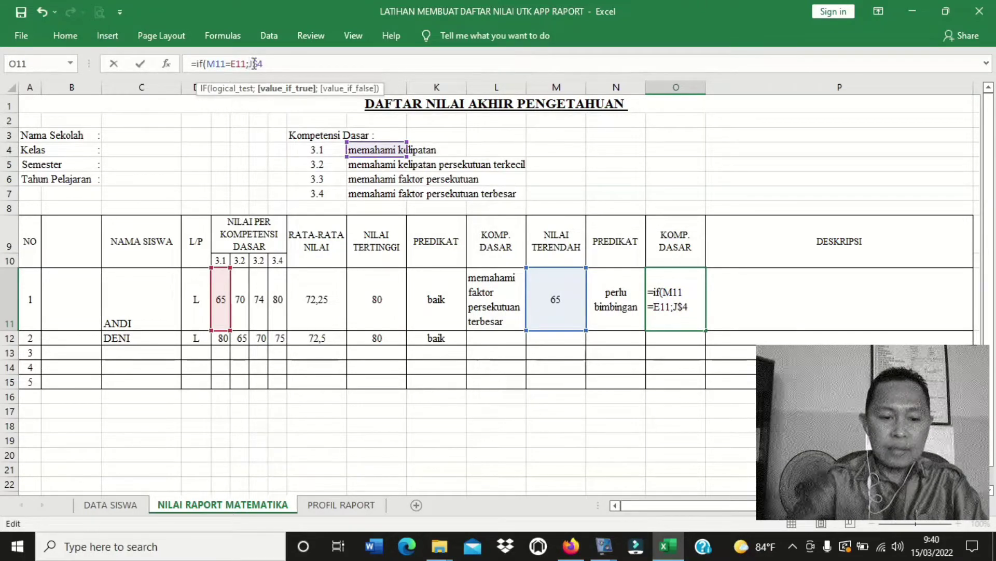
type("$4")
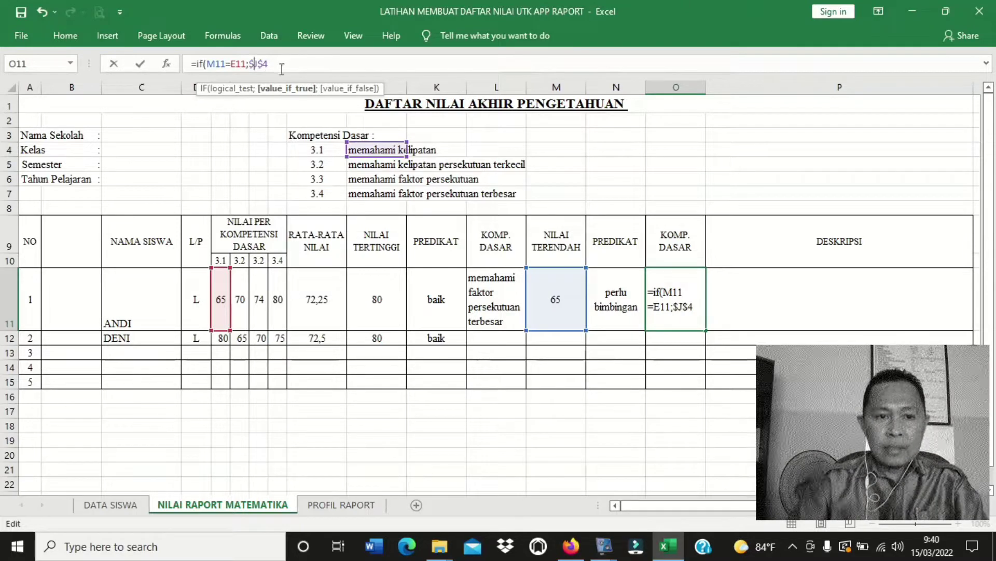
Step: Nest a second condition, if(M11=F11;$J$5, in O11's formula with an absolute reference to the 3.2 competency
type(";")
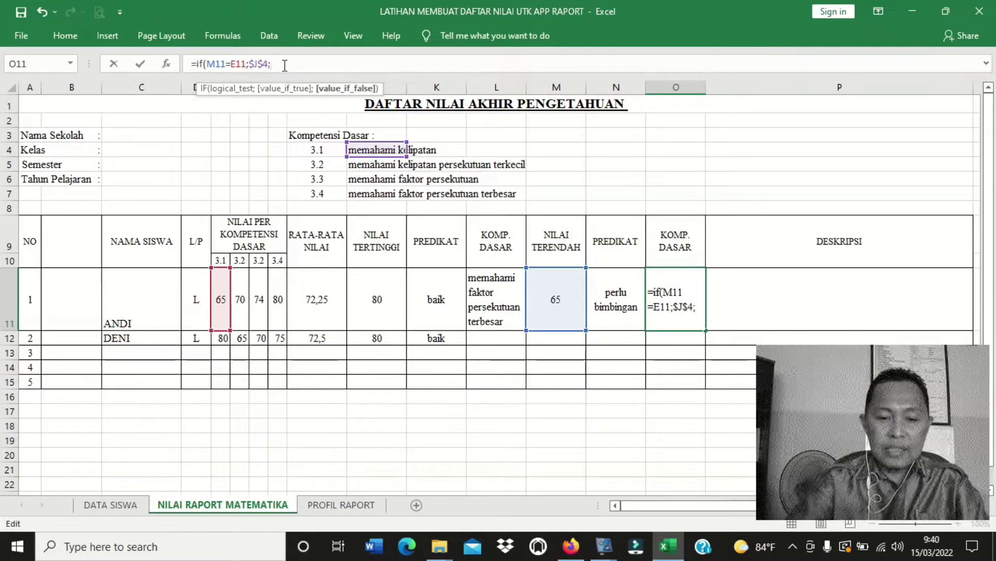
type("if(")
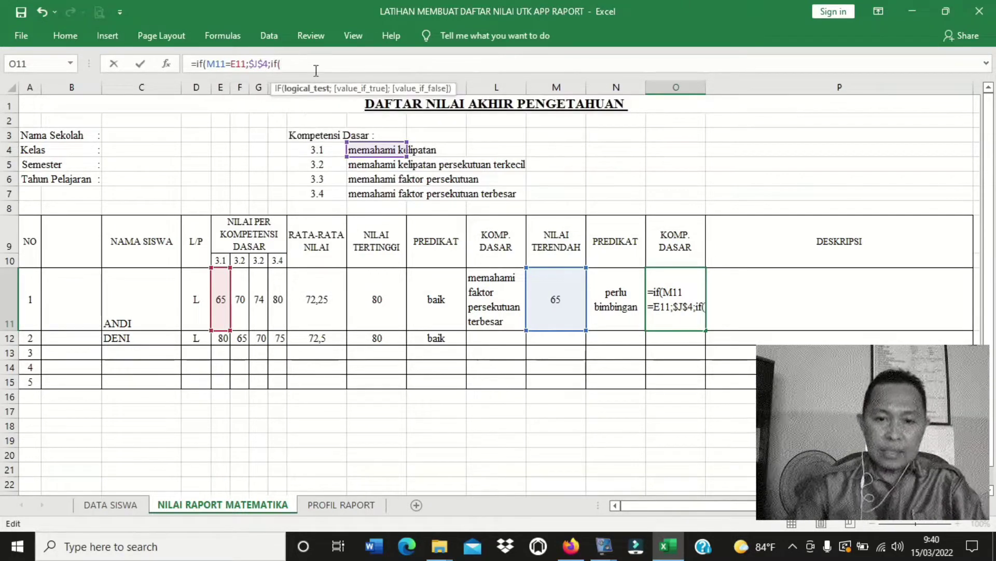
left_click(566, 296)
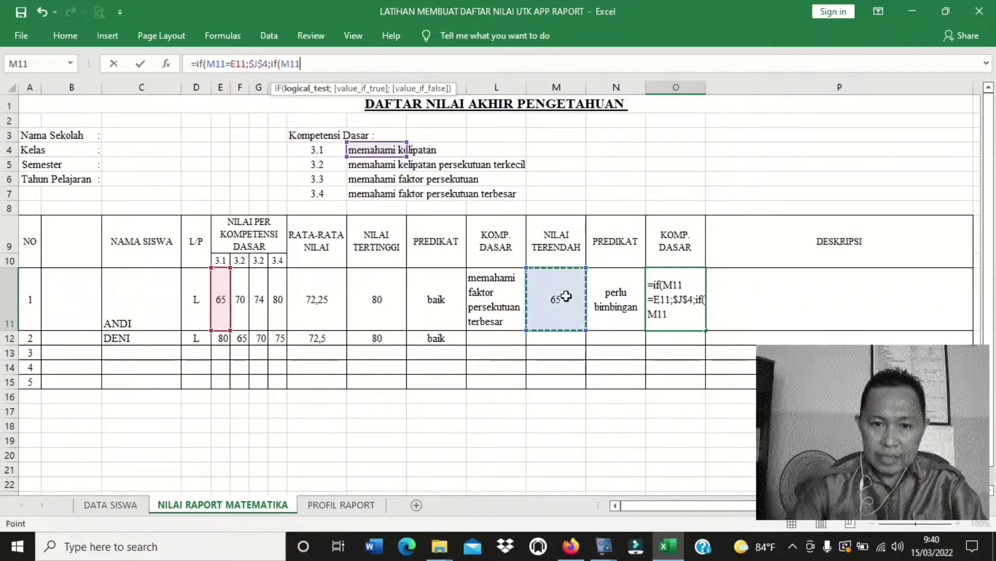
type("=")
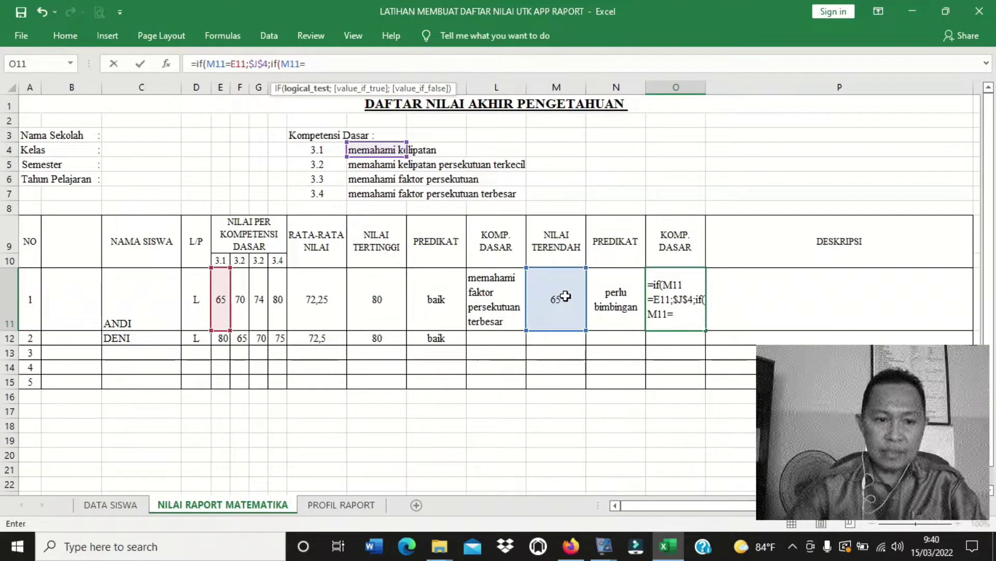
left_click(242, 309)
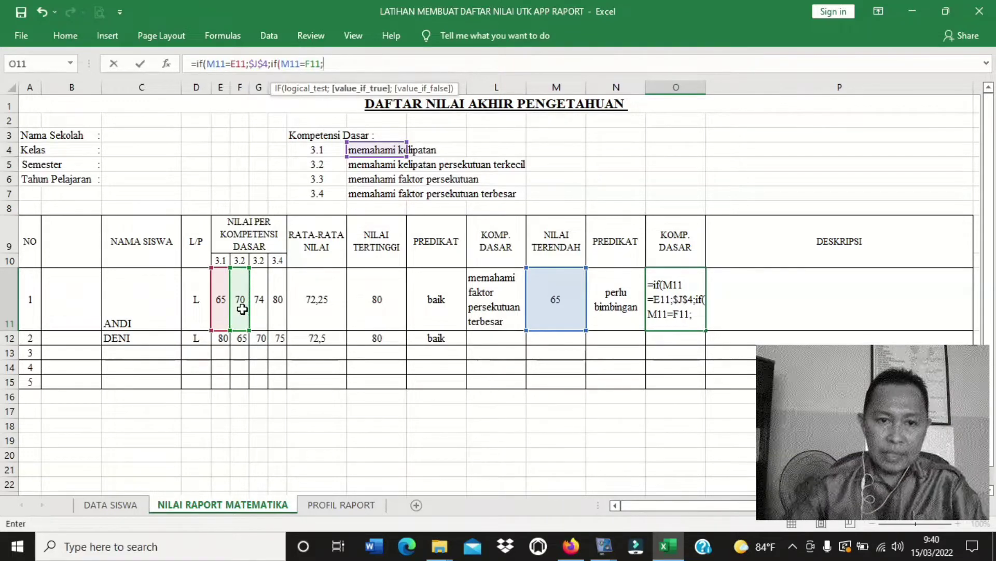
left_click(349, 165)
left_click(322, 63)
key("Right")
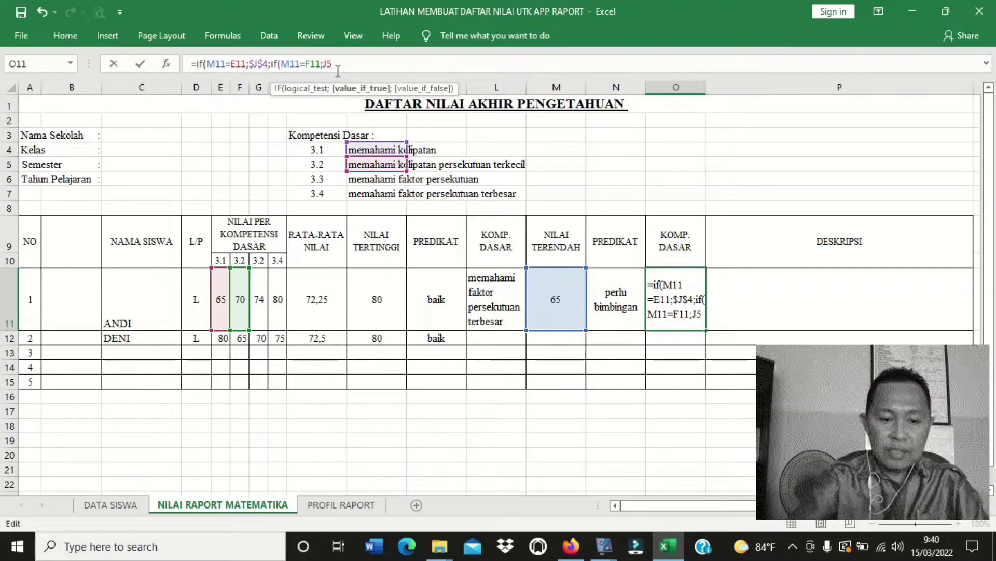
type("$J$")
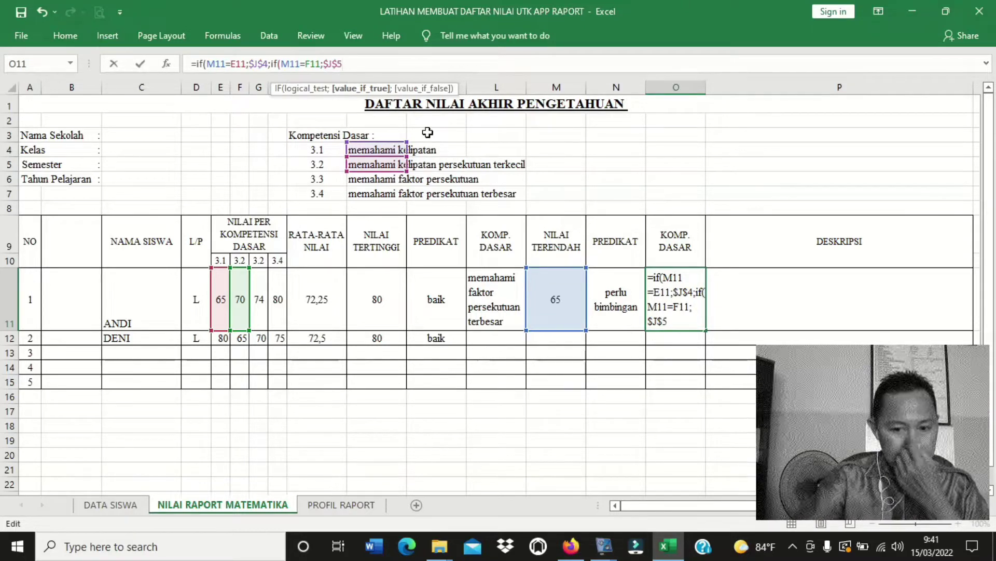
Step: Nest a third IF in O11's formula, starting its test with the lowest score in M11
type(";")
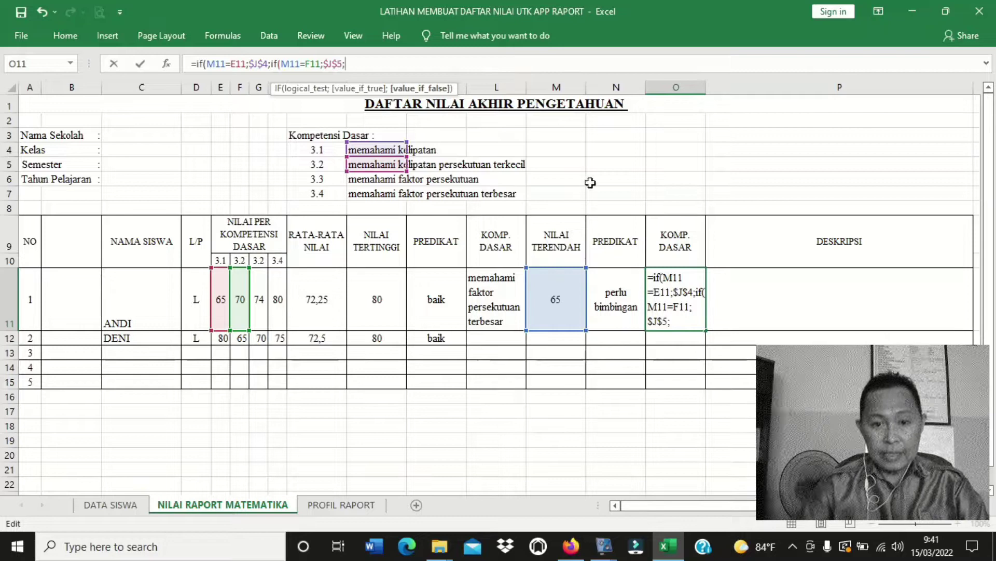
type("if(")
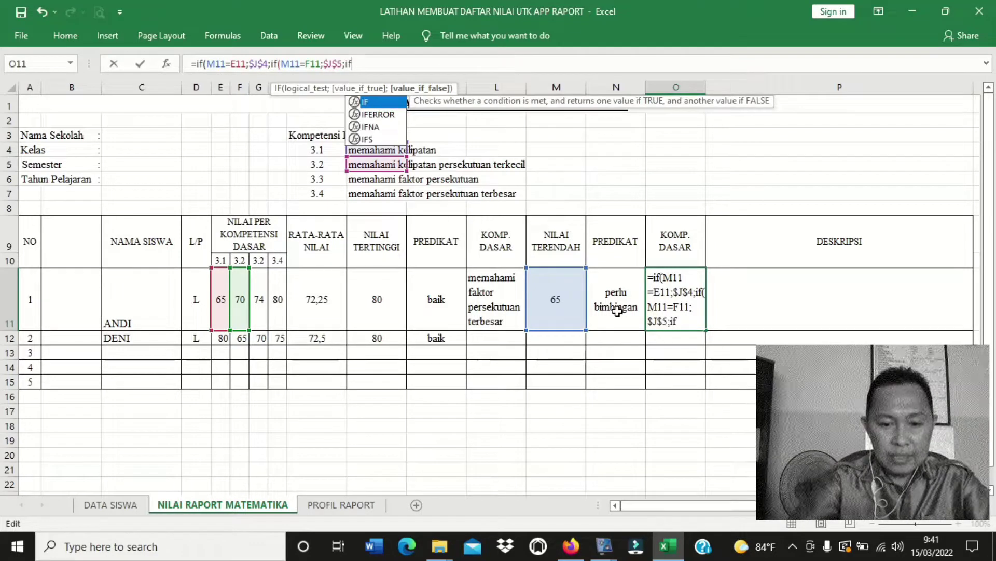
left_click(573, 312)
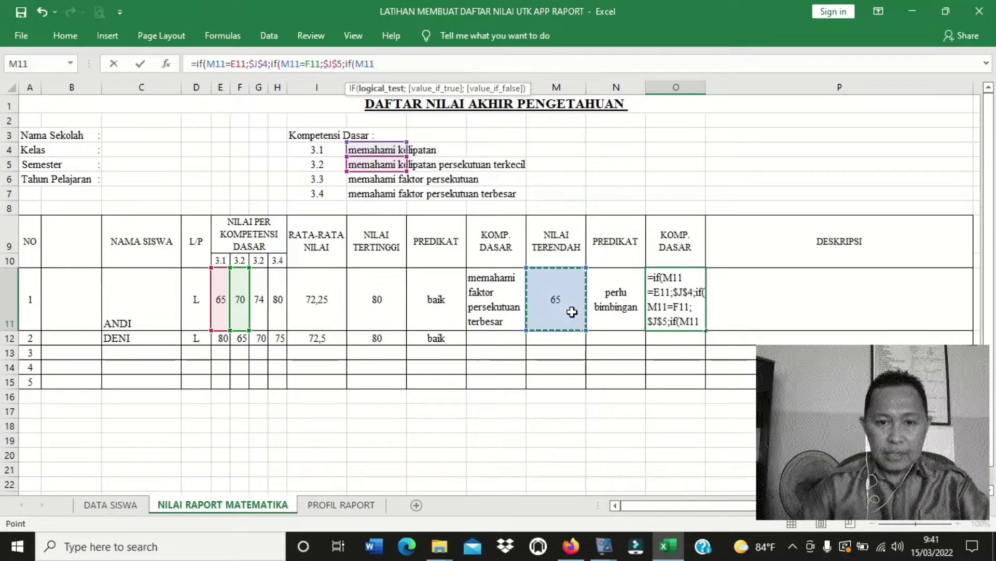
Step: Complete the third IF condition in the O11 formula as M11=G11, returning the absolute reference $J$6
type("=")
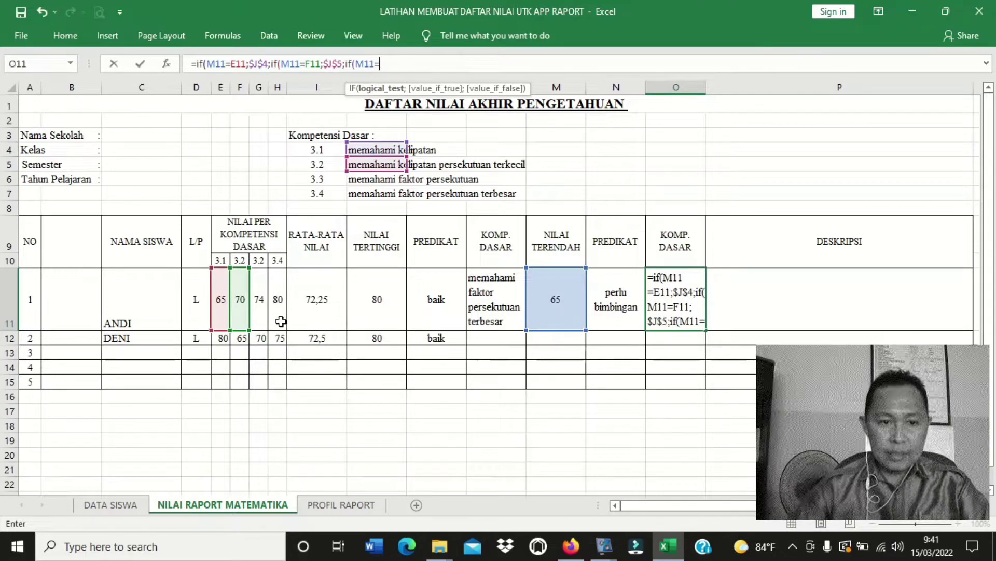
left_click(262, 309)
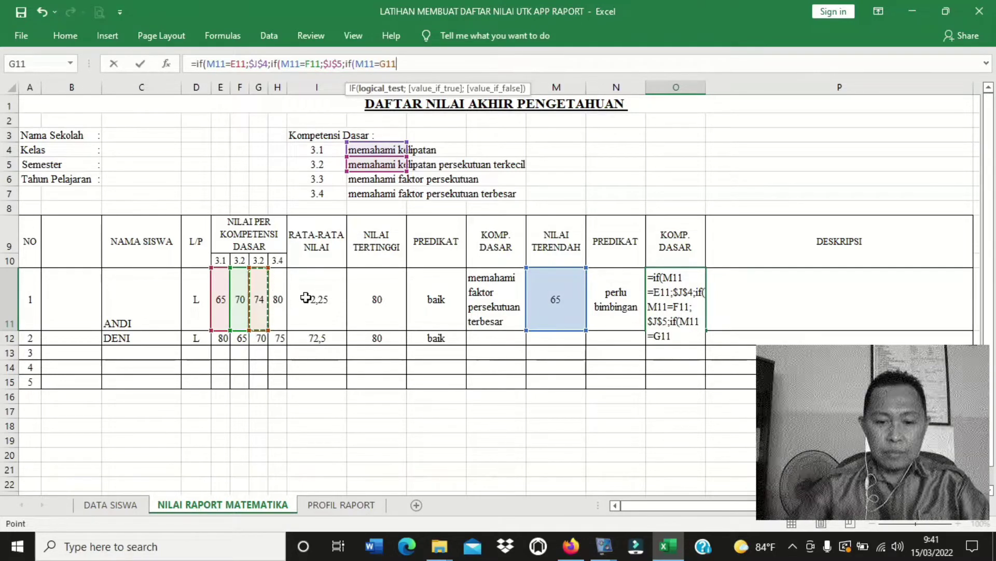
type(";")
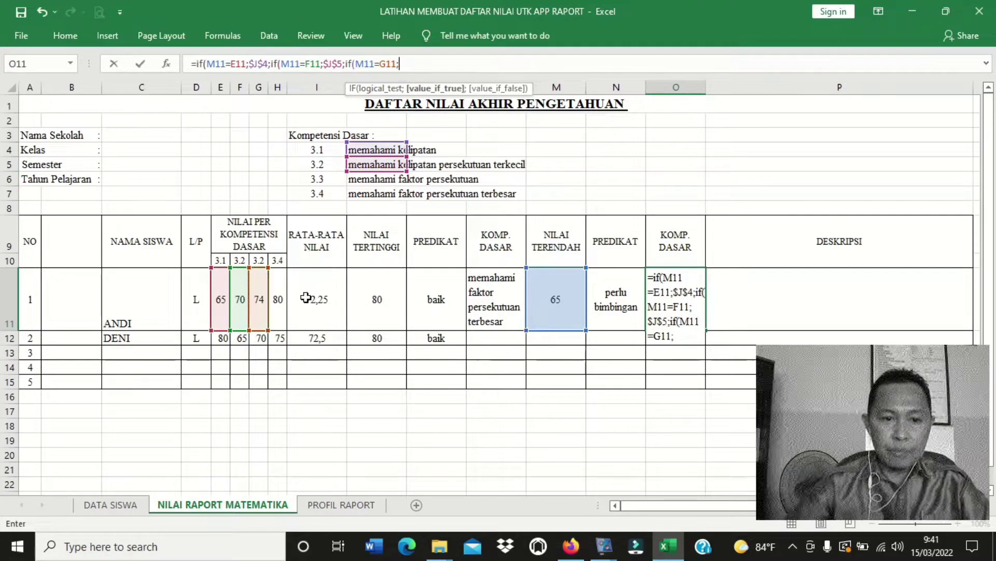
left_click(358, 181)
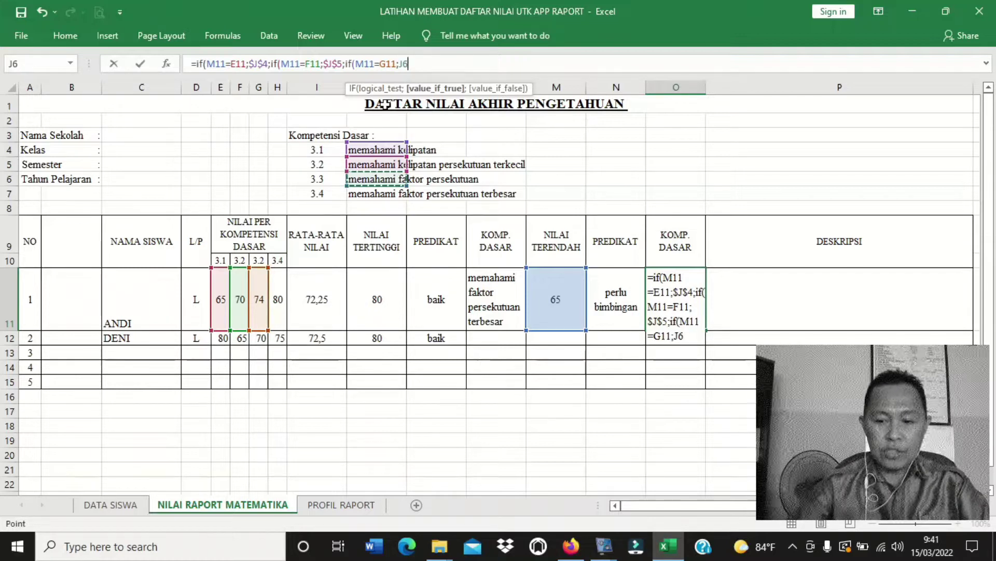
key("Left")
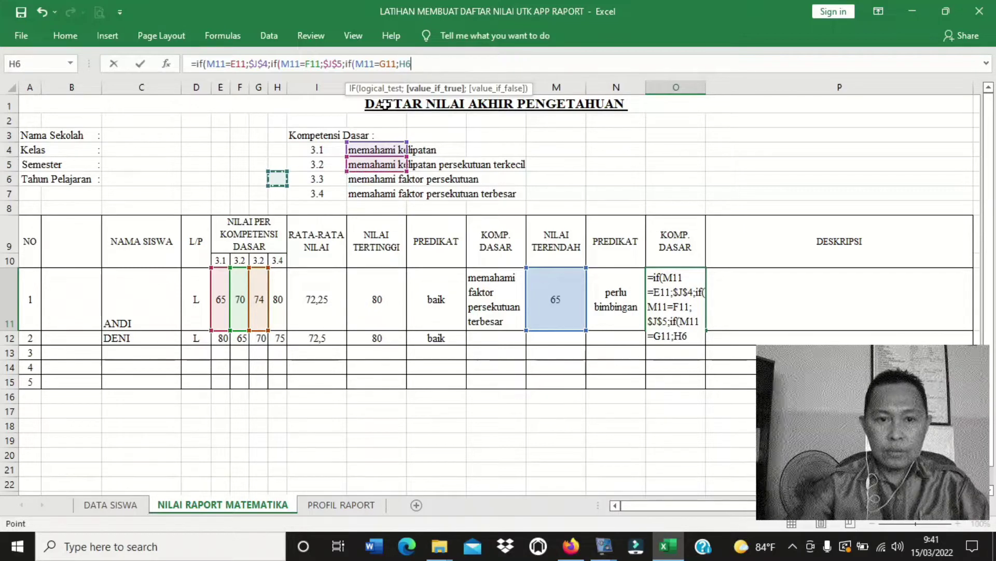
key("Right")
key("Right")
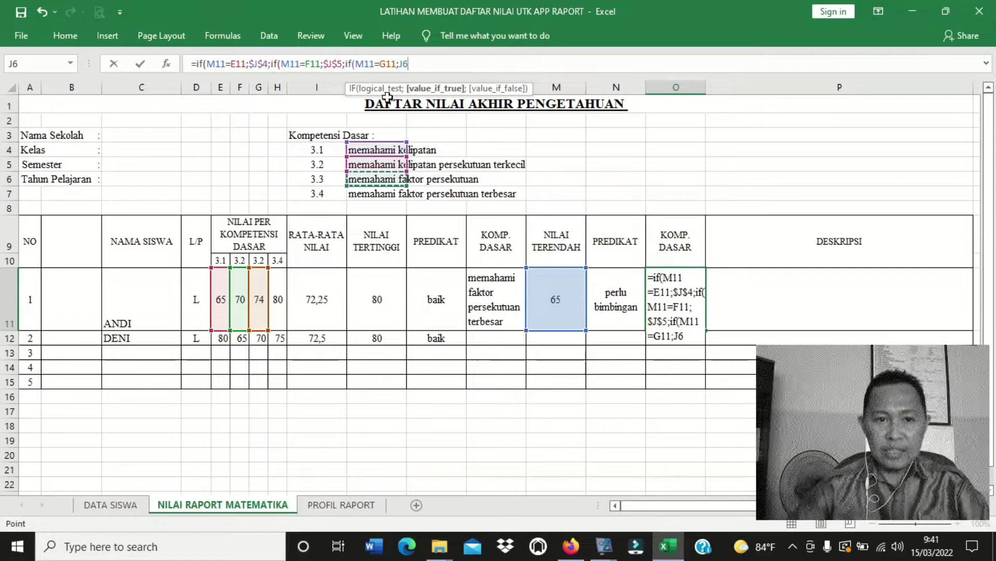
left_click(401, 63)
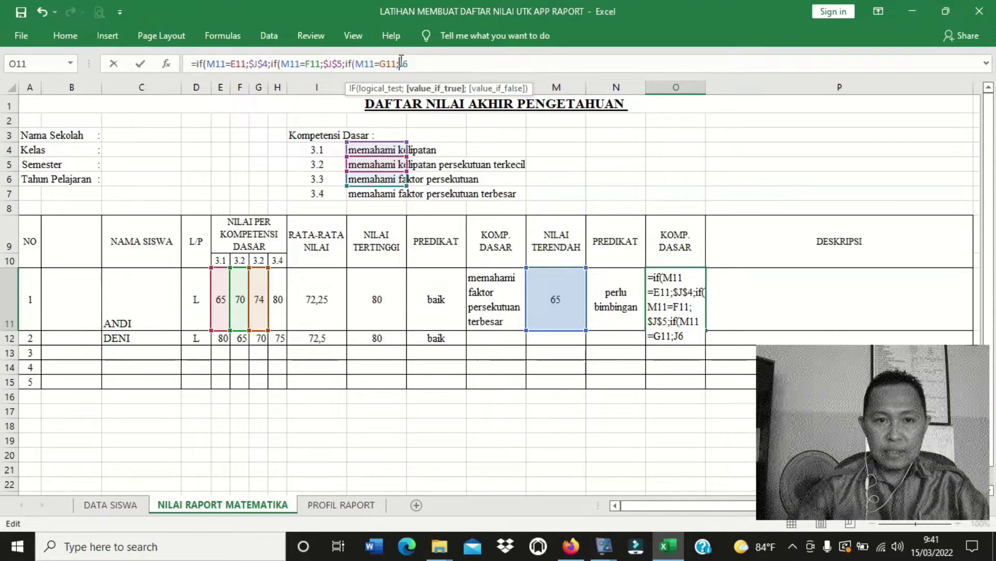
type("$J")
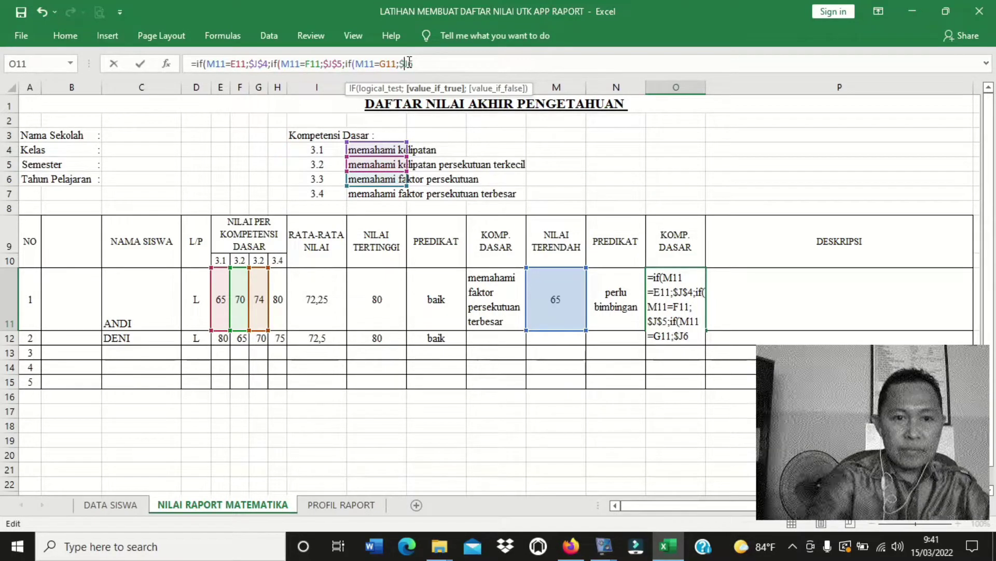
type("$4")
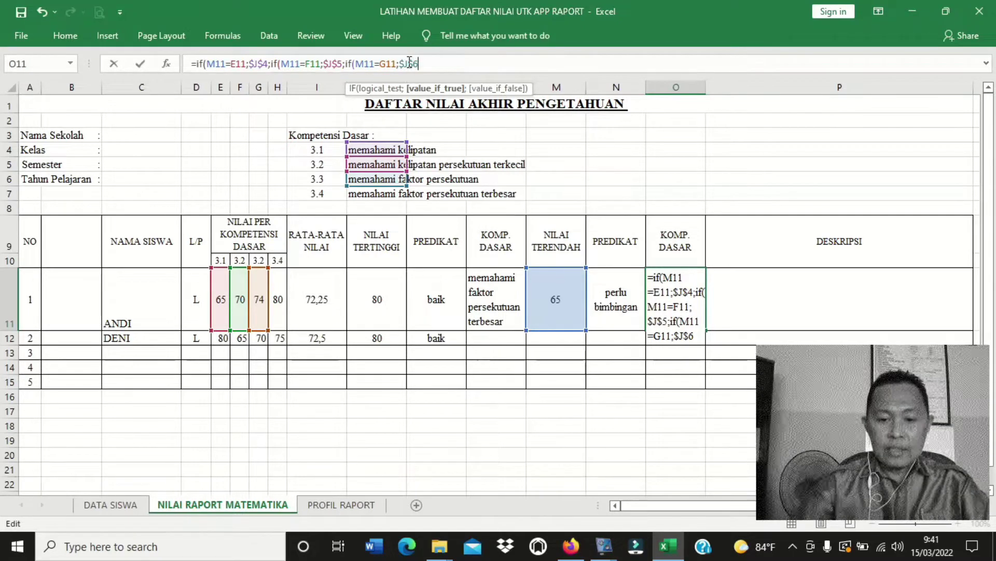
Step: Add a fourth nested IF testing M11=H11 that returns $J$7, close all the brackets and enter the O11 formula
type(";if")
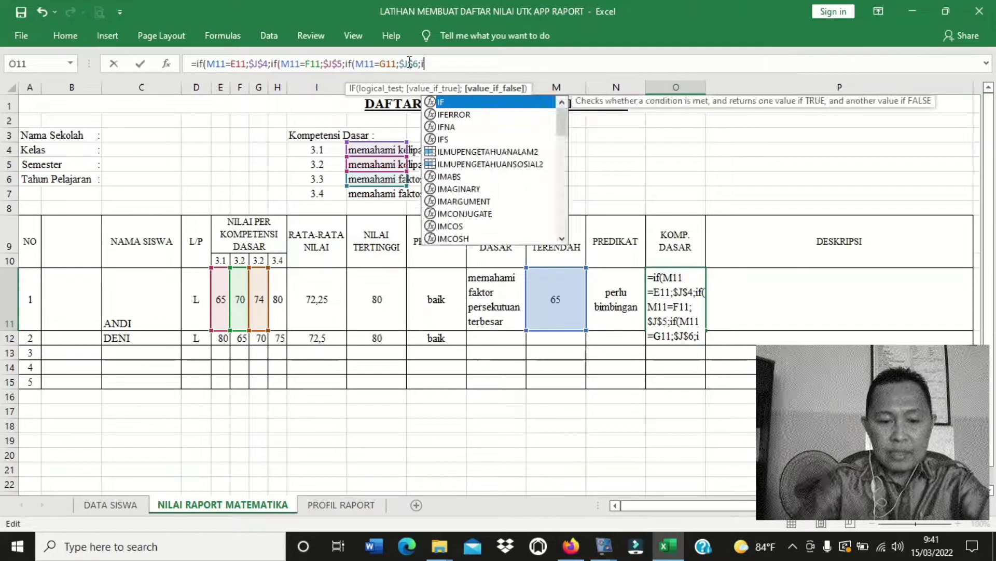
type("(")
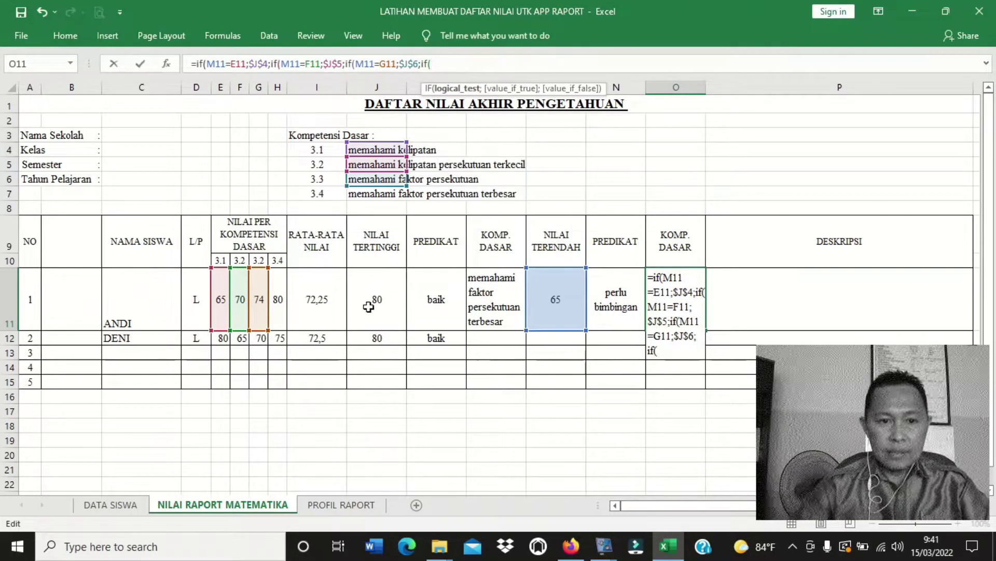
left_click(556, 297)
type("=")
left_click(280, 307)
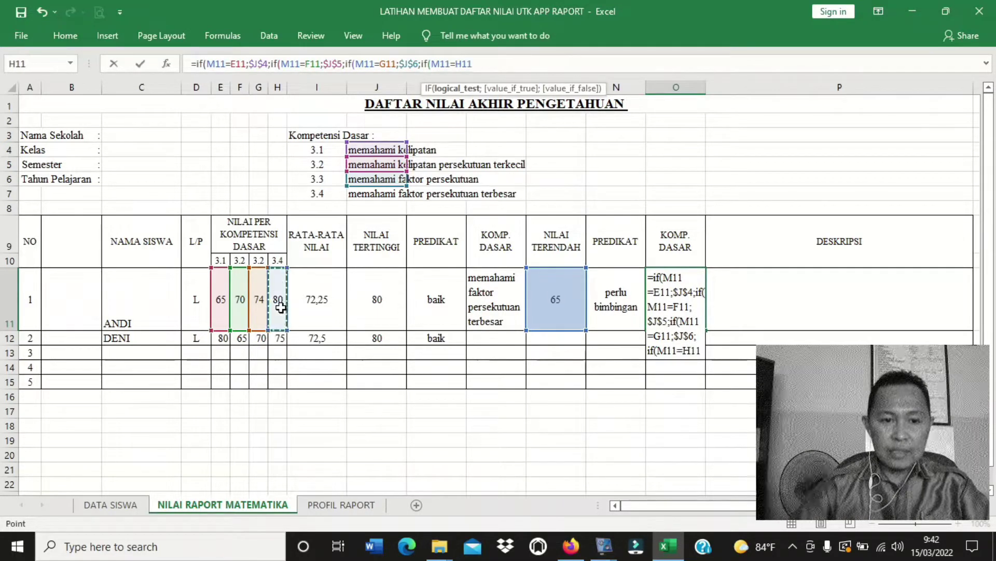
type(";")
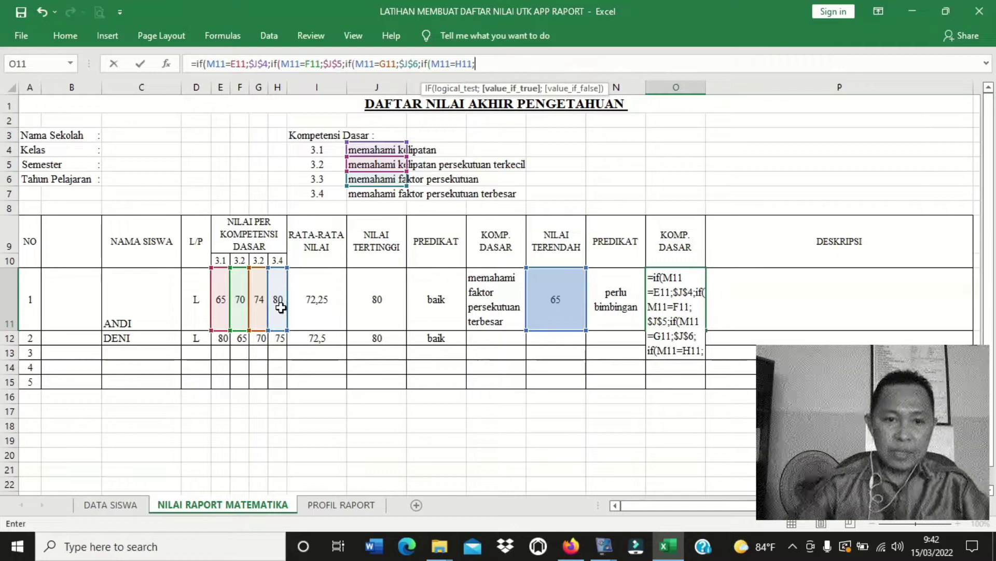
left_click(354, 198)
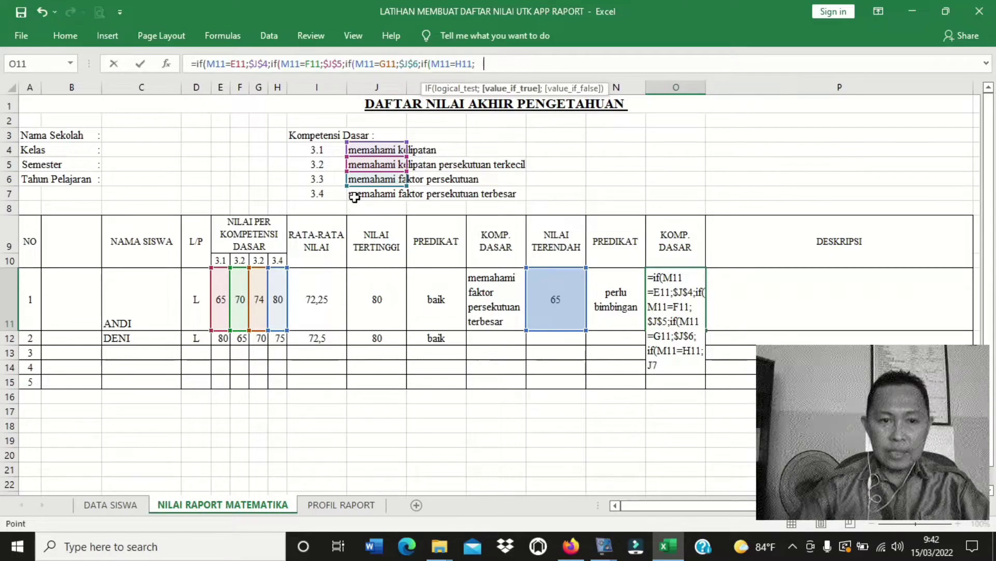
left_click(474, 65)
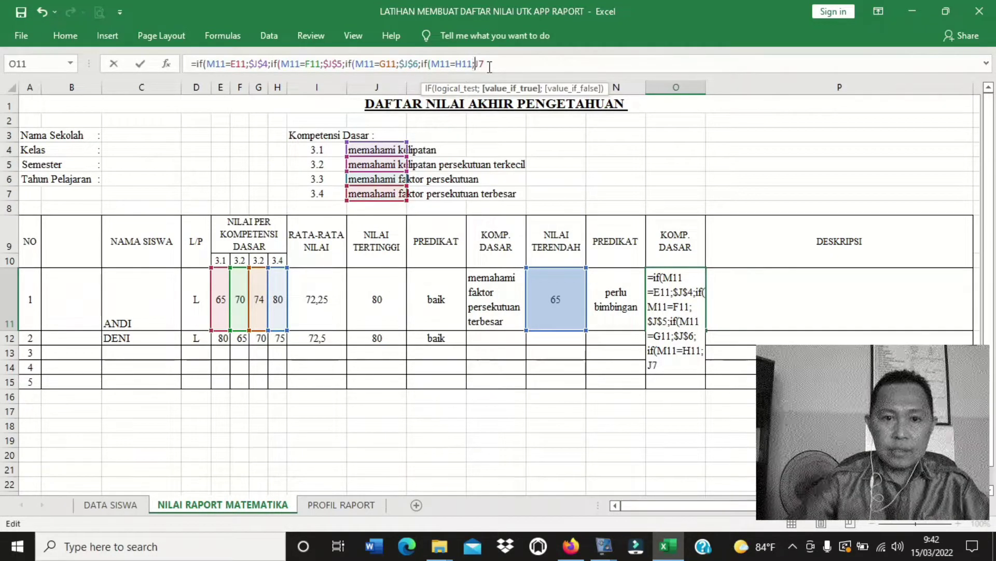
type("$")
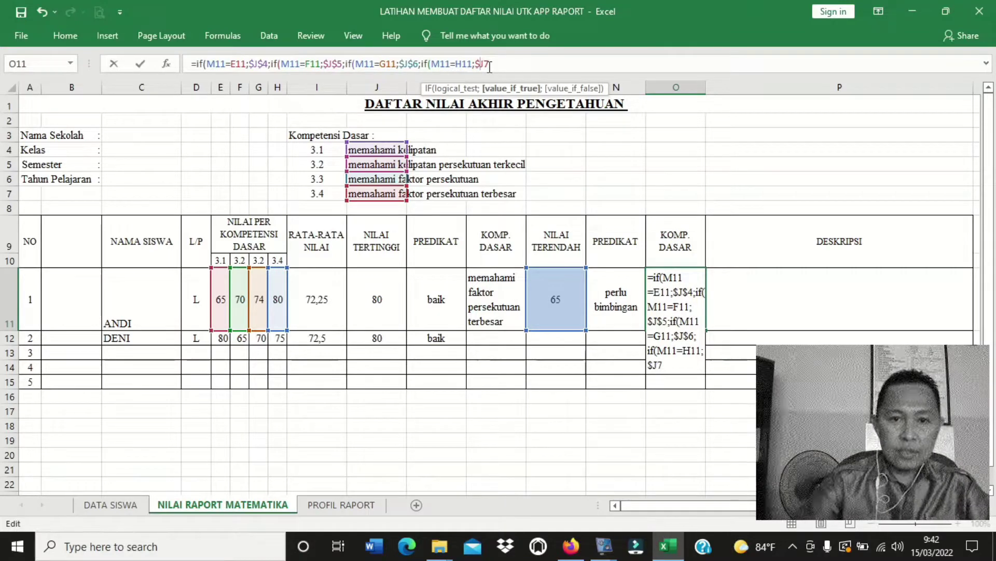
key("Right")
type("$")
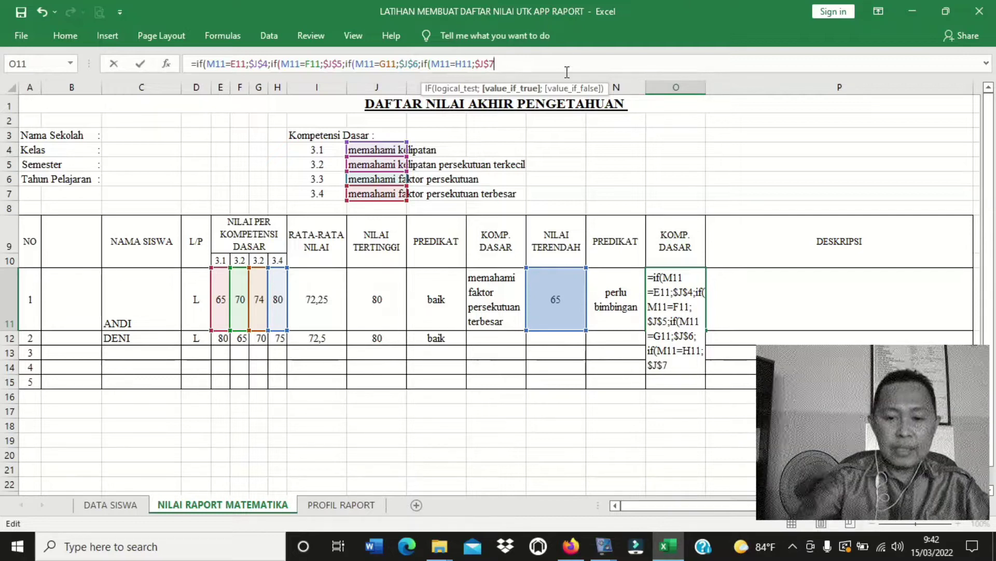
type("))")
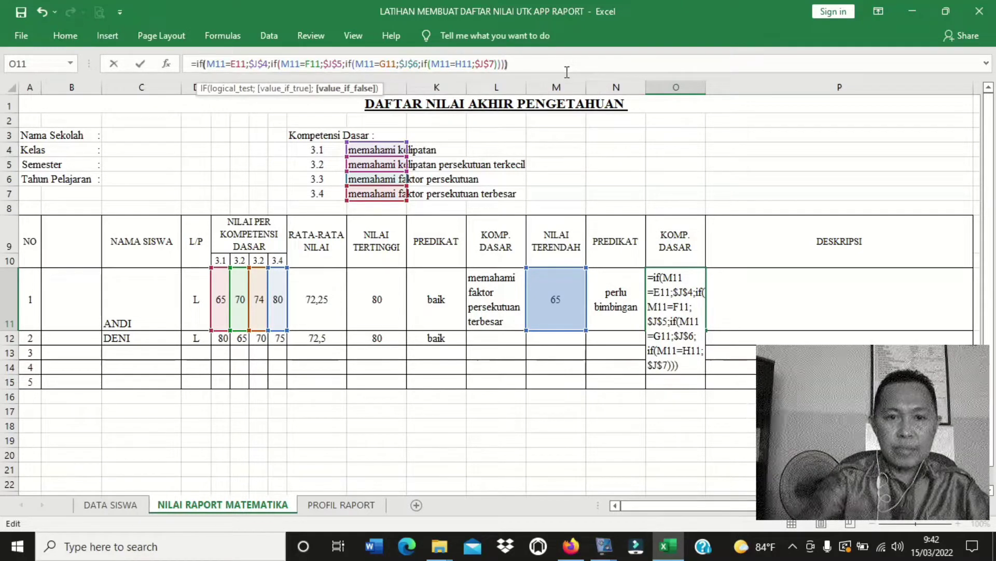
key("Return")
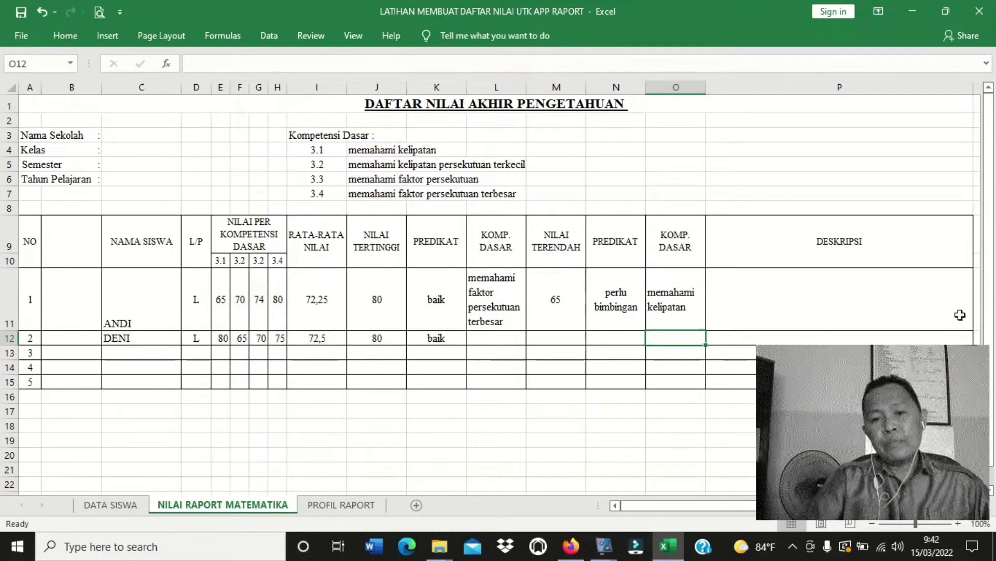
Step: Align the first student's name in C11 to the left and centre it vertically
scroll(597, 223, "down", 1)
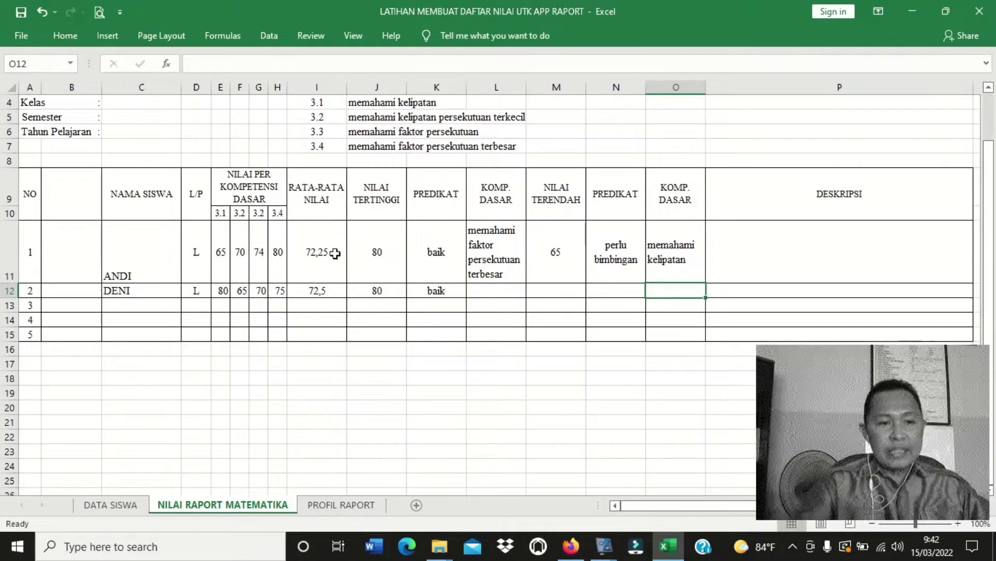
left_click_drag(138, 248, 149, 275)
left_click(65, 36)
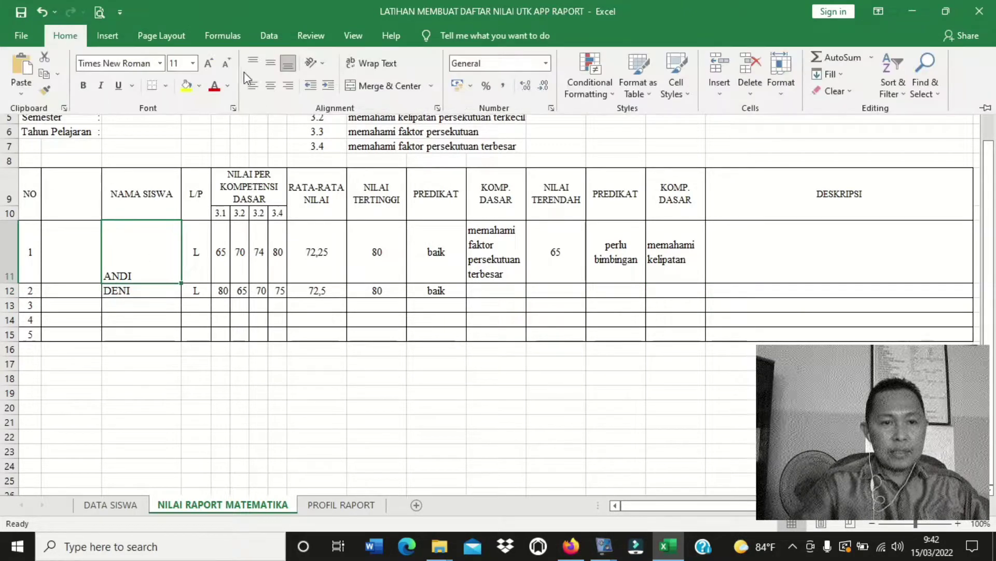
left_click(271, 86)
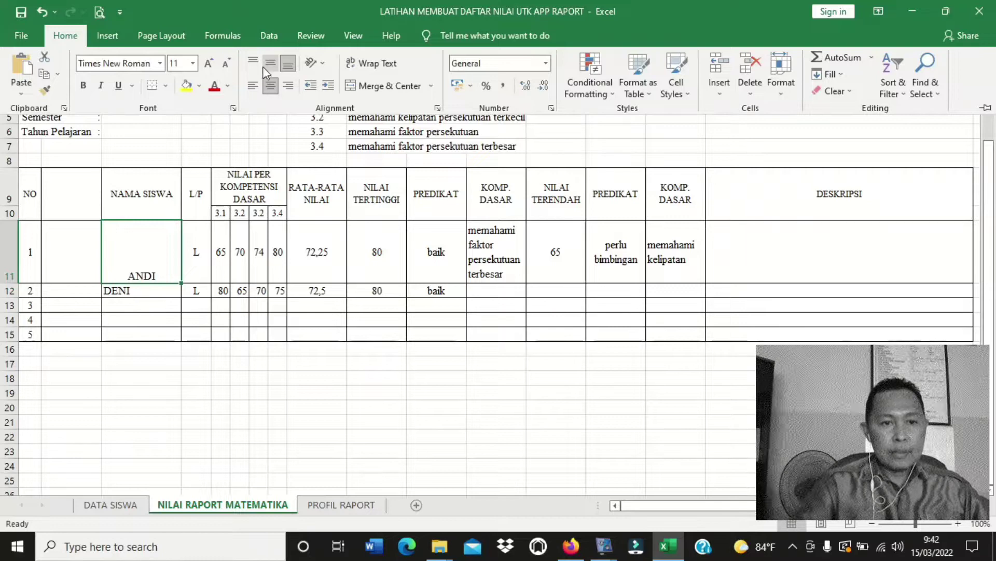
left_click(254, 85)
left_click(271, 64)
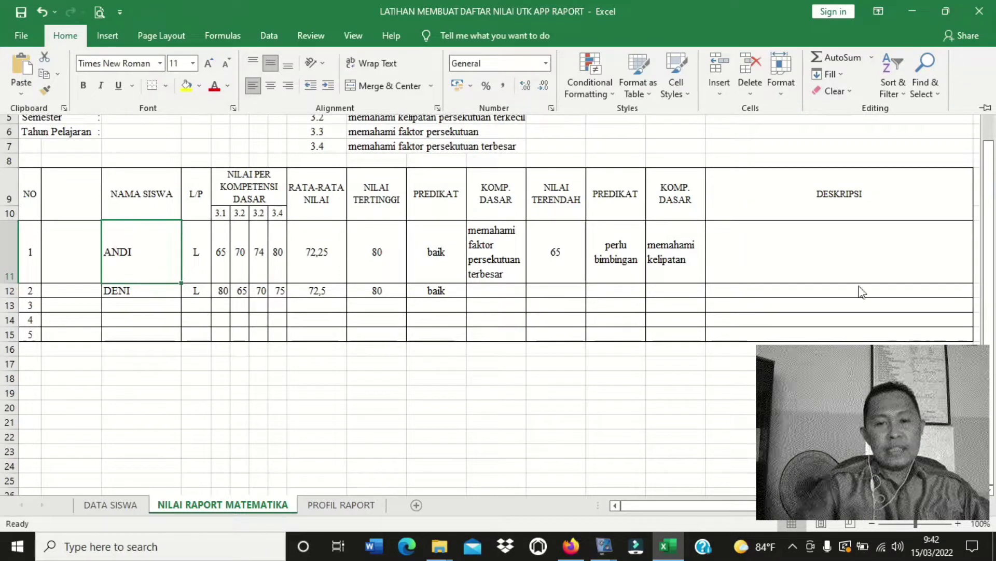
Step: Enter "Ananda" in cell B11 and centre it vertically
left_click(824, 265)
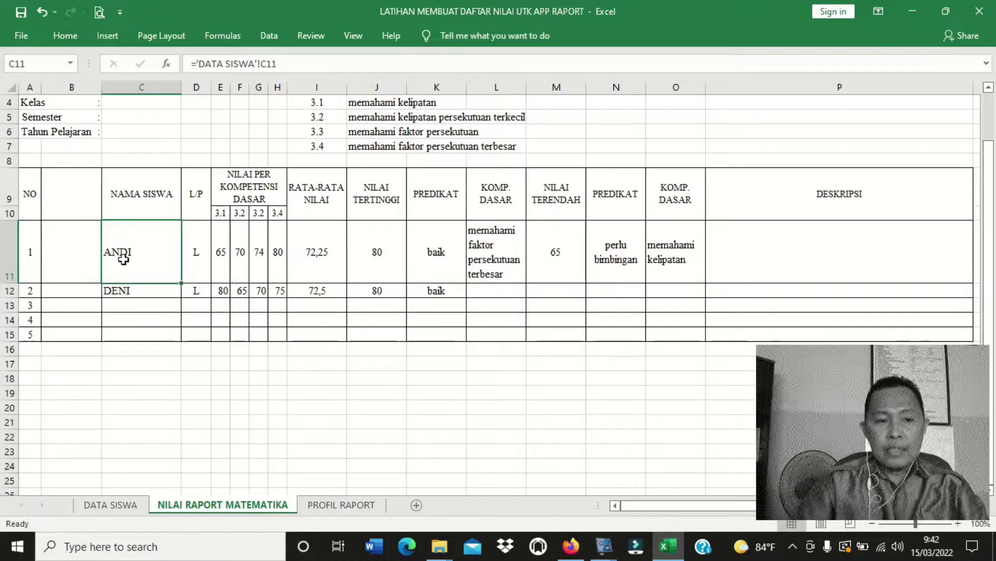
left_click(74, 260)
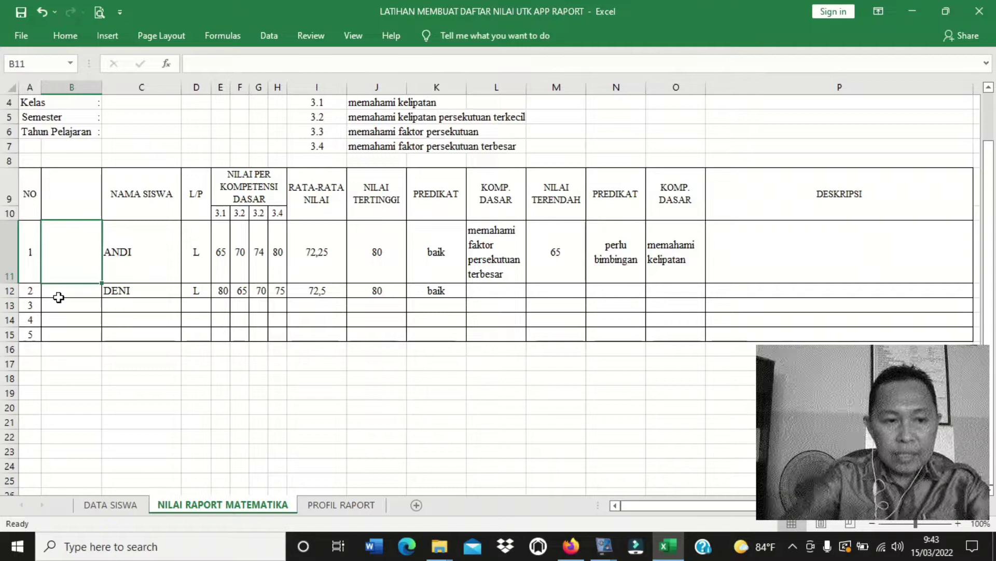
type("A")
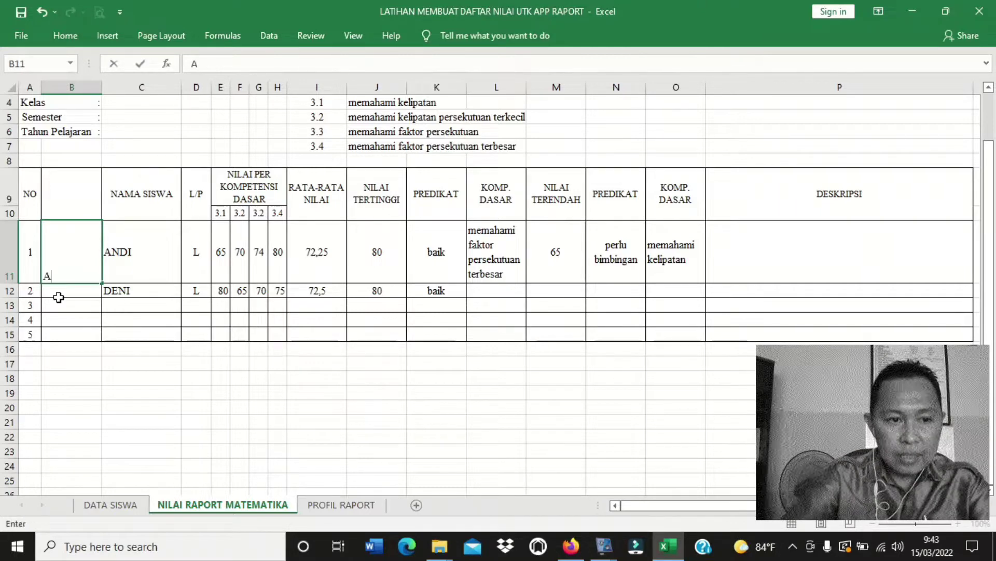
type("nanda")
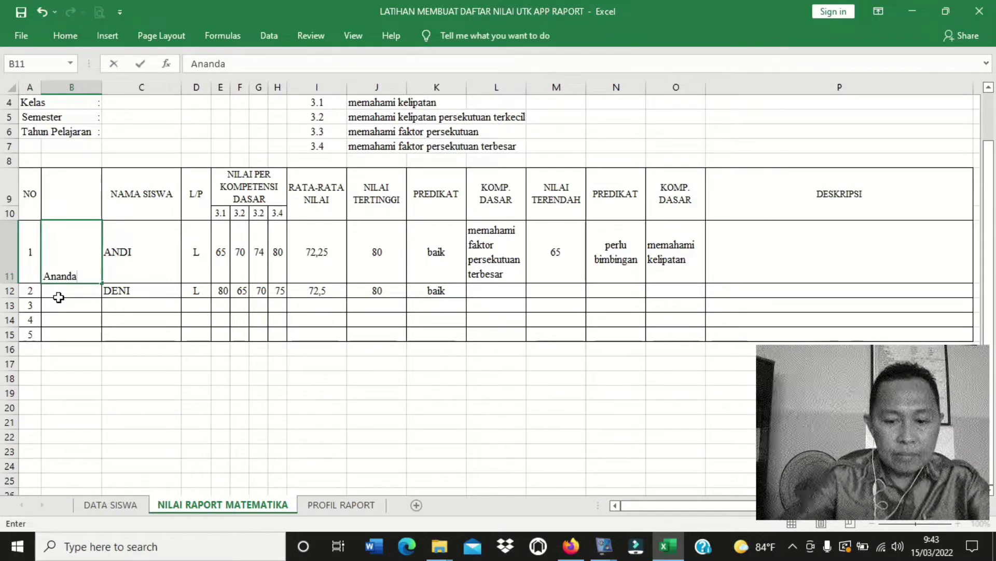
key("Return")
left_click(68, 254)
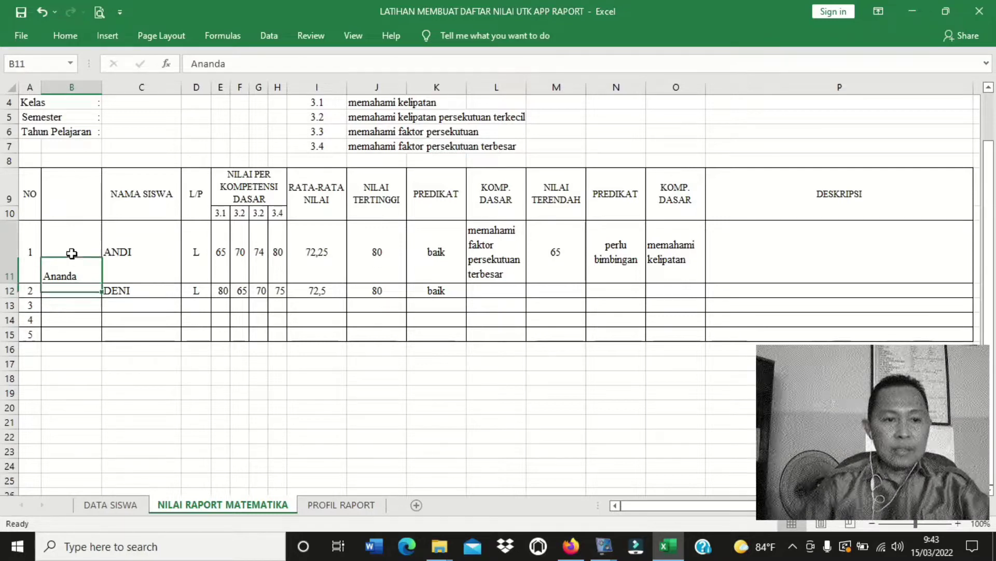
left_click(69, 36)
left_click(273, 66)
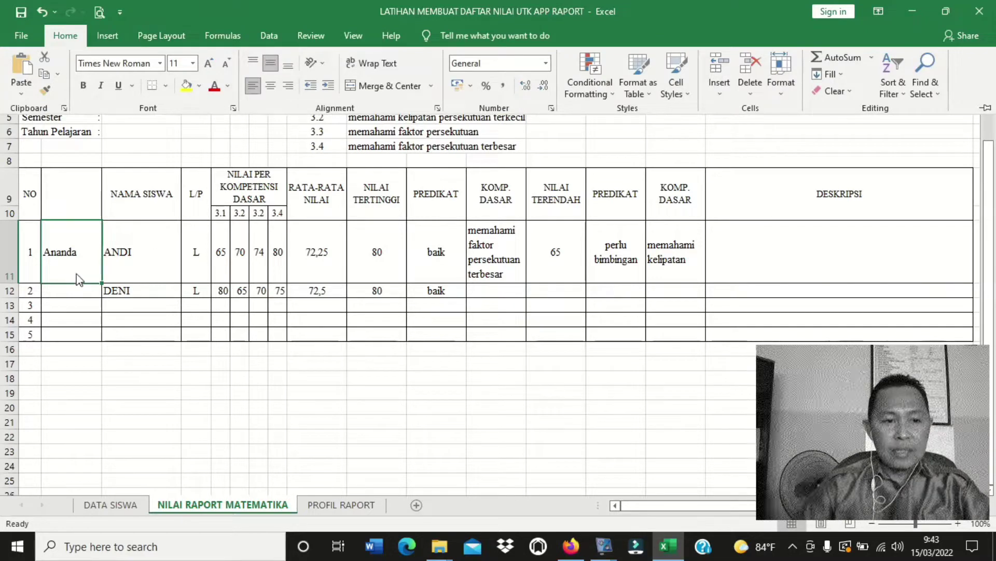
Step: Fill the "Ananda" text from B11 down into B12
left_click(78, 249)
left_click_drag(101, 283, 129, 306)
left_click_drag(166, 436, 169, 422)
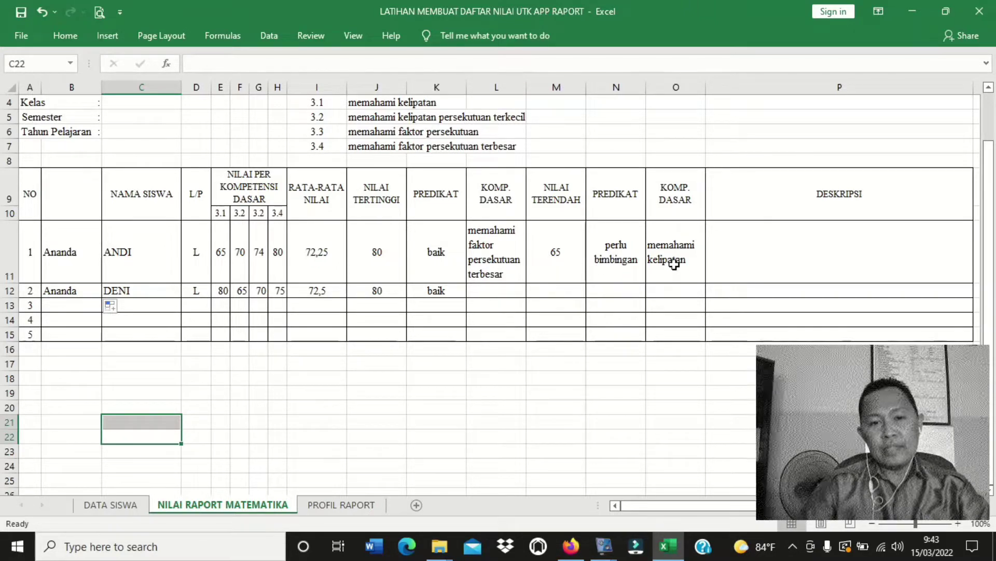
Step: Start a CONCATENATE formula in P11 that joins B11, K11 and L11
left_click(810, 267)
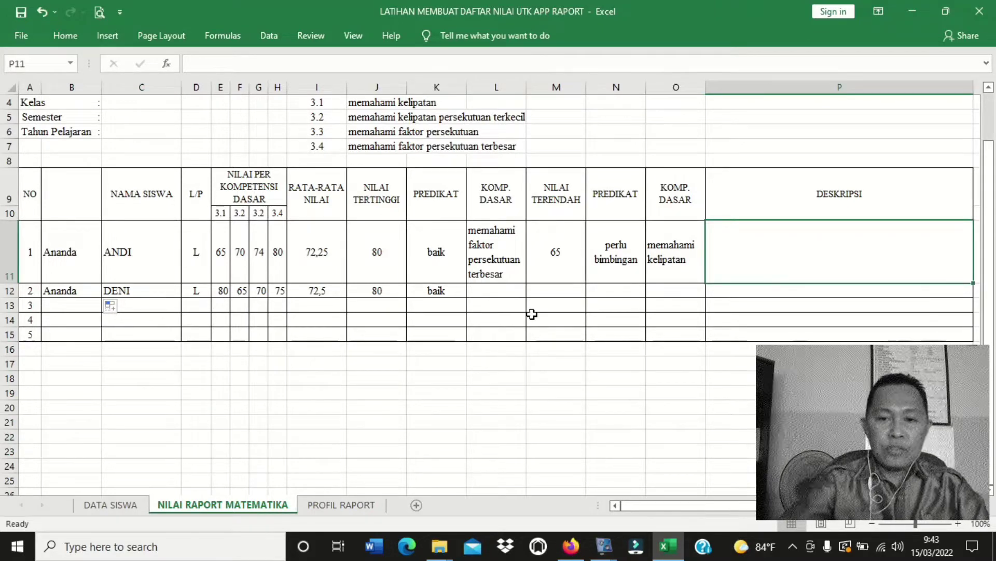
type("=")
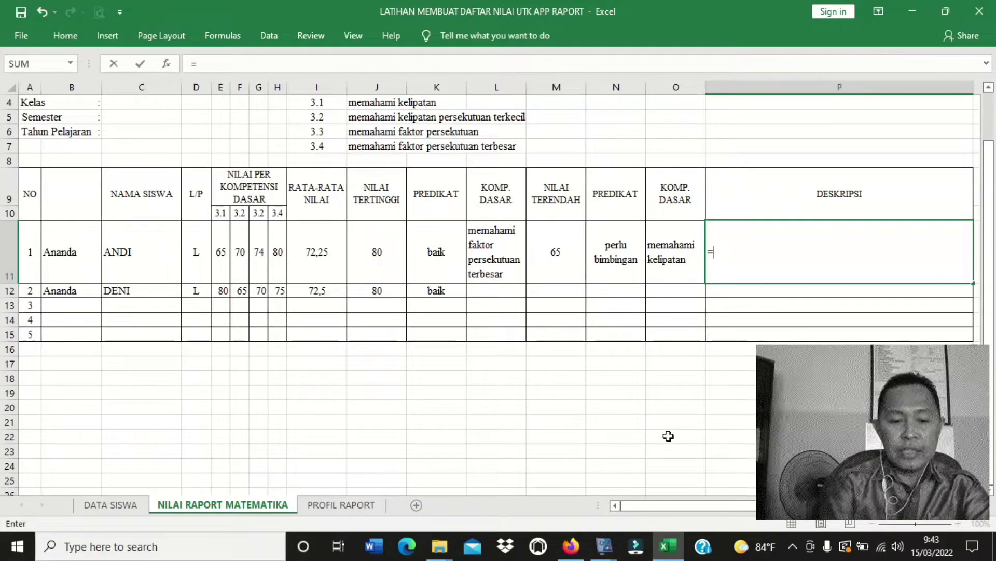
type("conca")
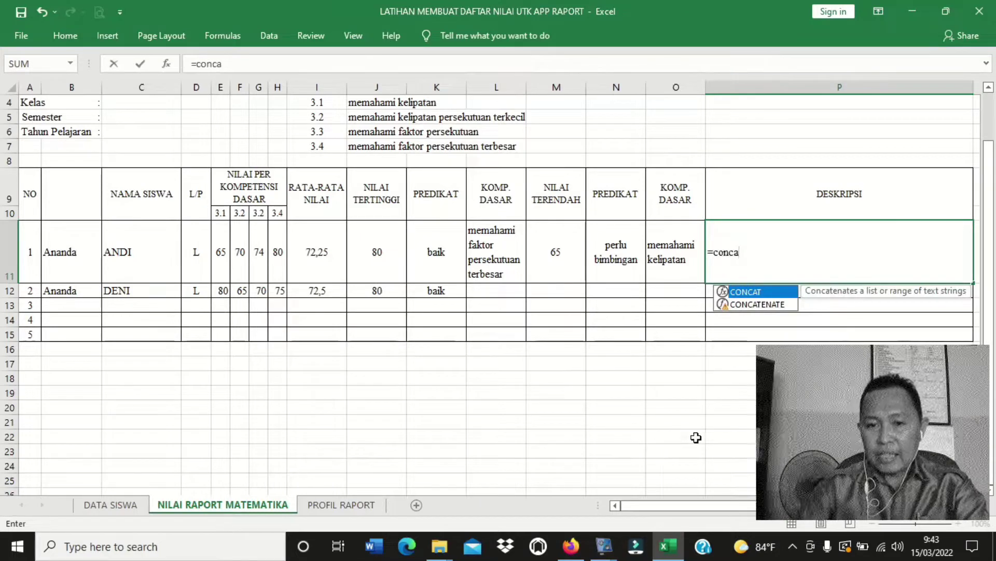
double_click(765, 309)
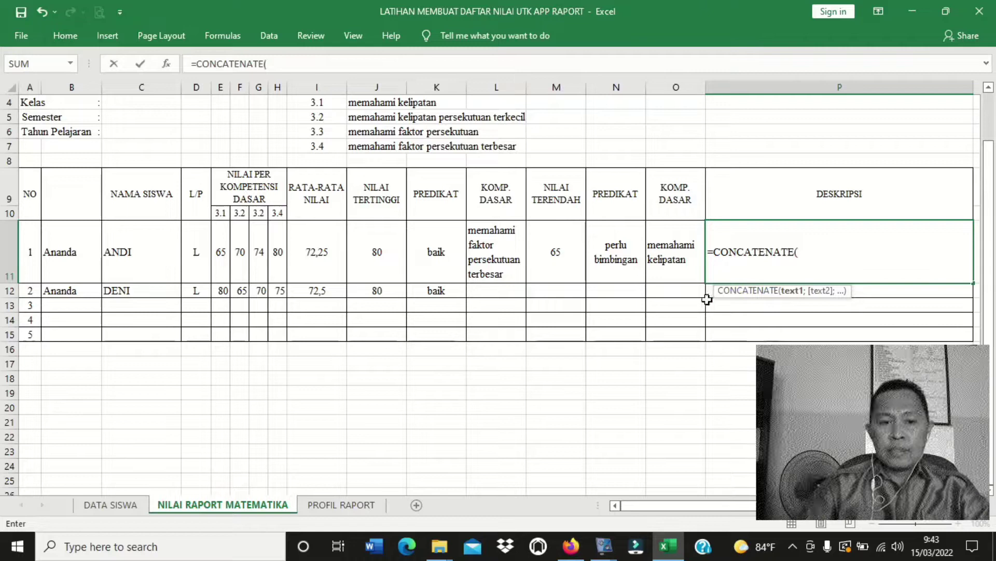
left_click(70, 263)
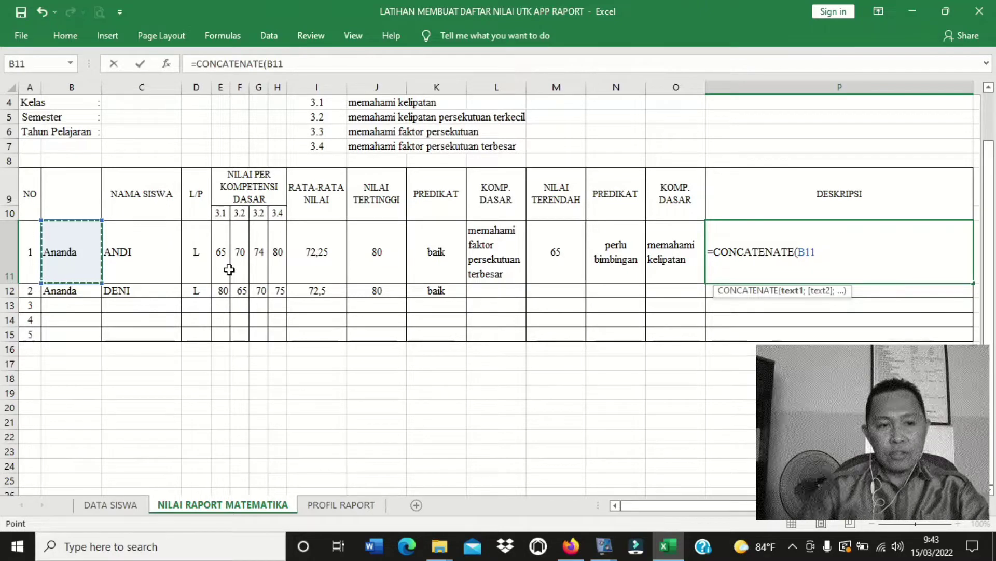
type(";")
left_click(437, 257)
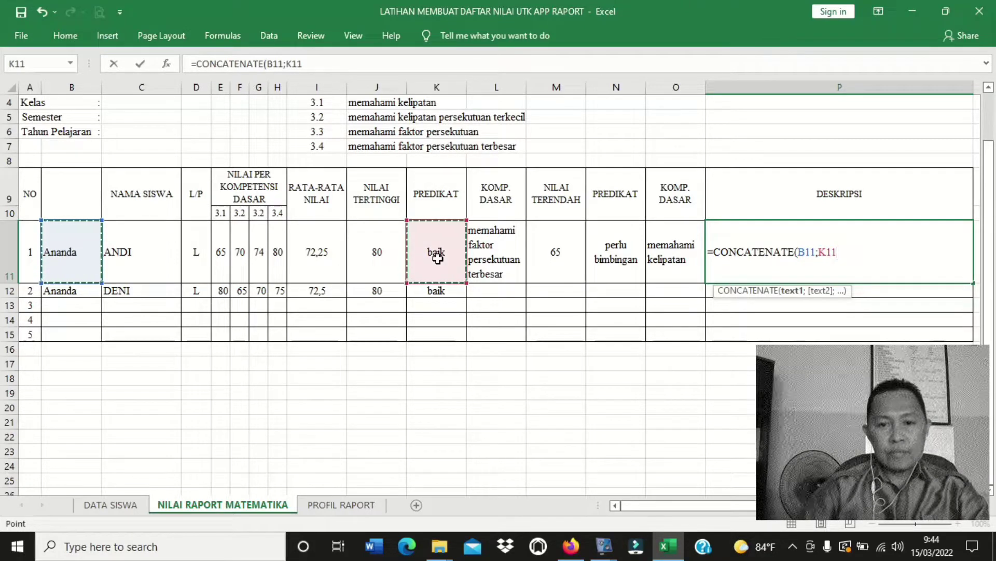
type(";")
left_click(500, 255)
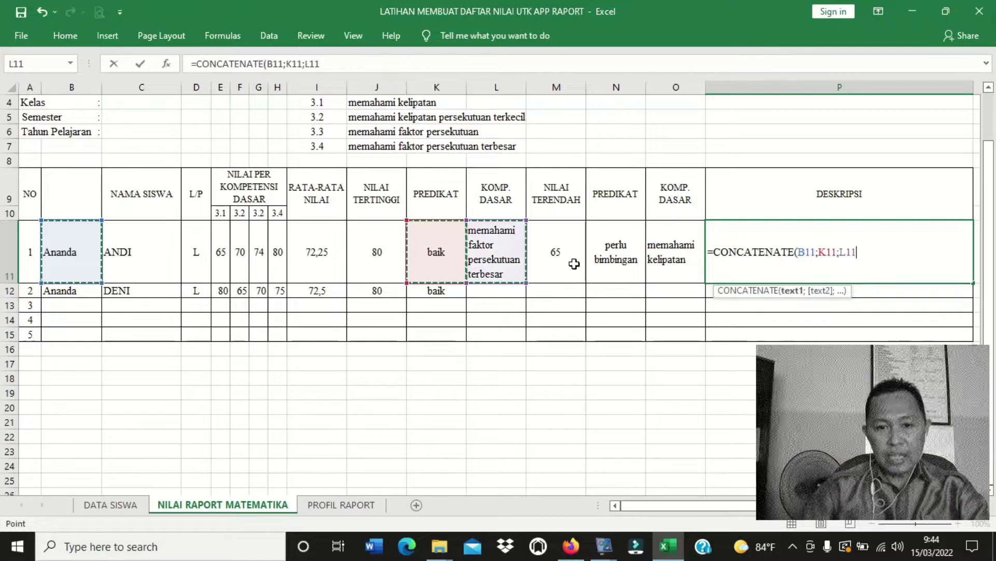
Step: Add N11 and O11 to the P11 CONCATENATE formula, close the bracket and enter it
type(";")
left_click(620, 255)
type(";")
left_click(668, 257)
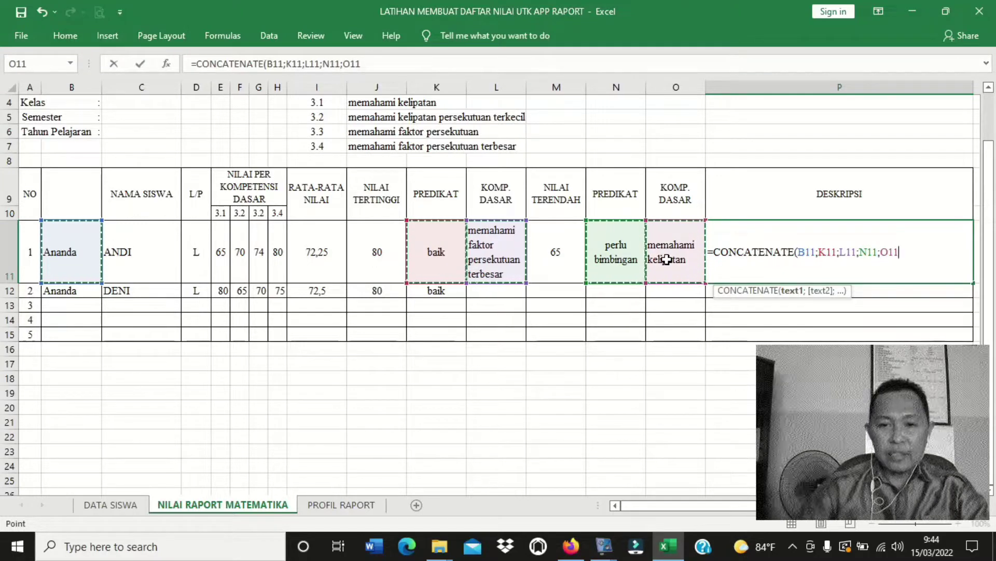
type(")")
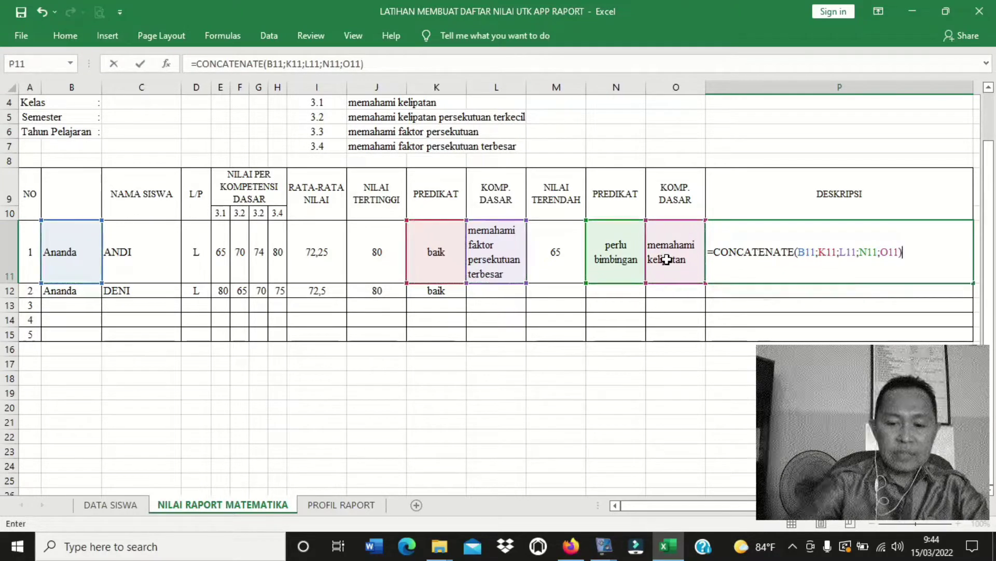
key("Return")
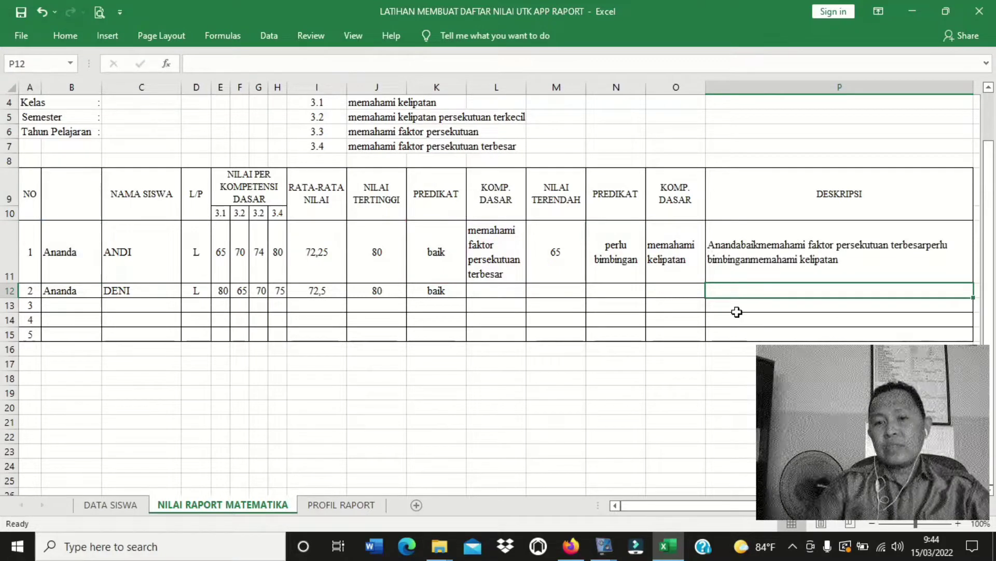
Step: Insert a " " space argument between B11 and K11 in the P11 formula and enter it
left_click(771, 243)
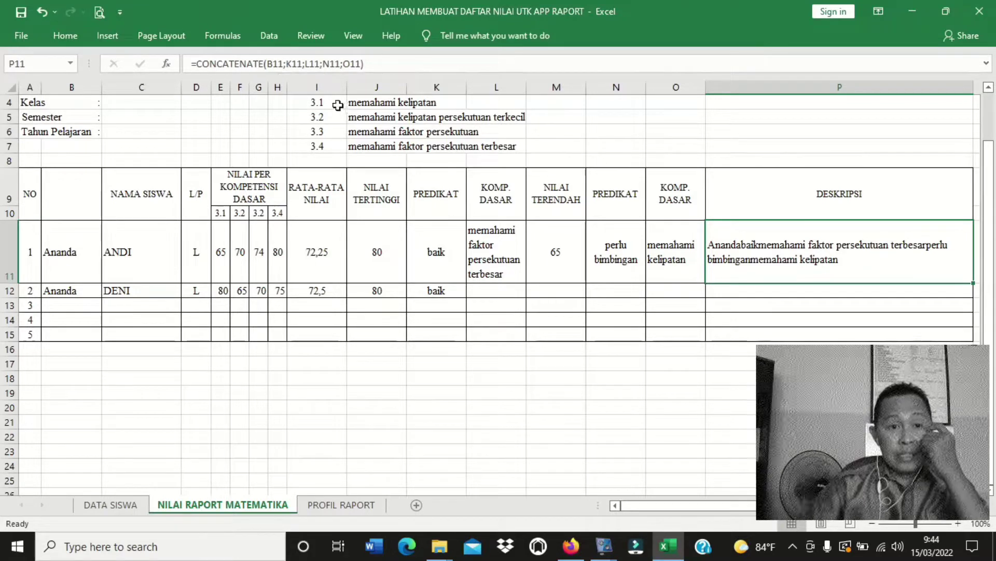
left_click(287, 66)
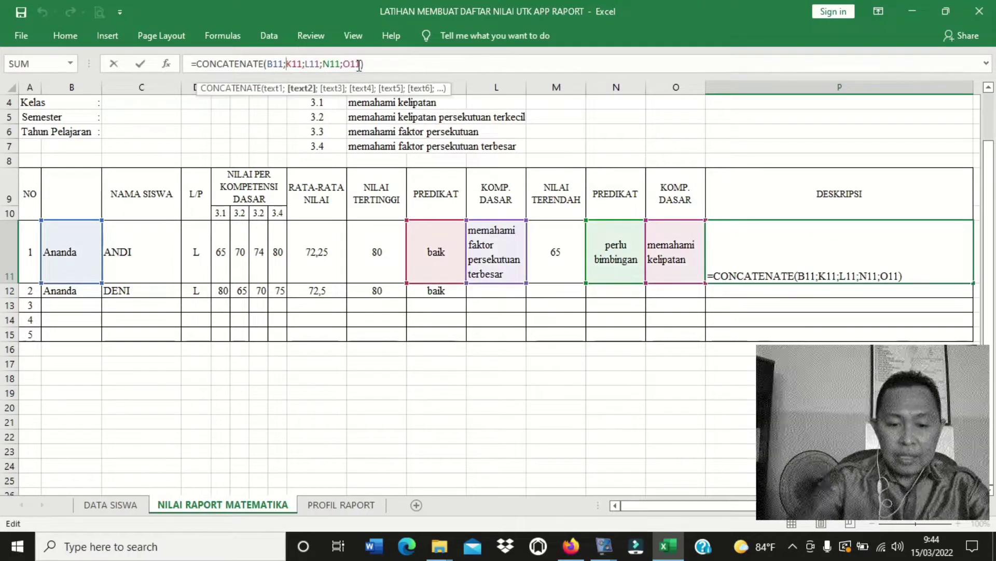
type("\"")
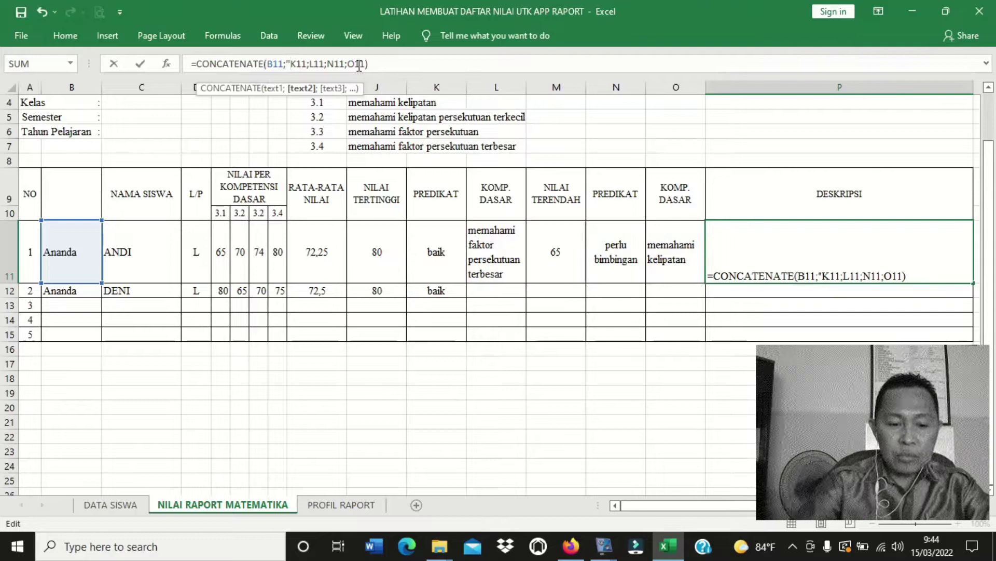
type(" \"")
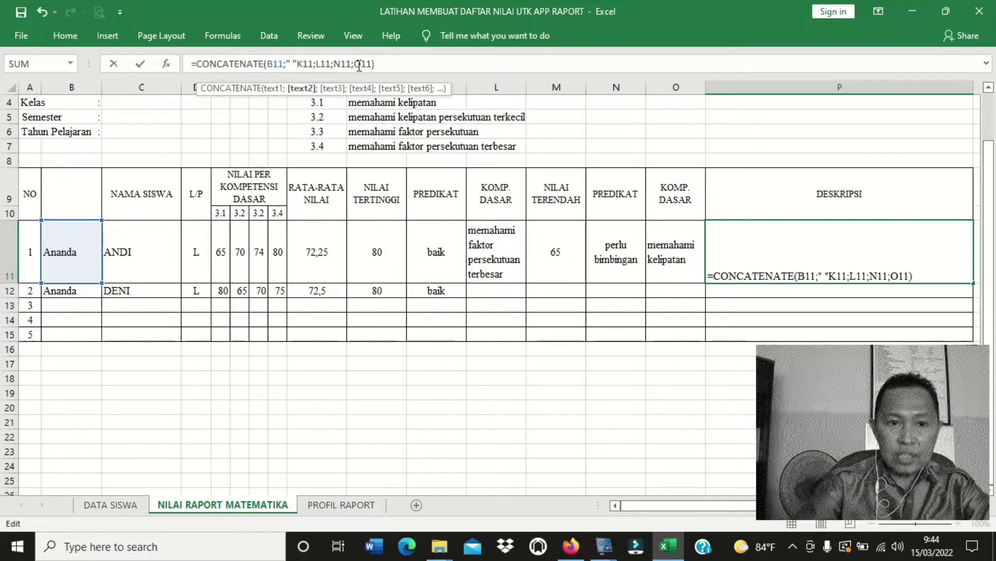
type(";")
key("Return")
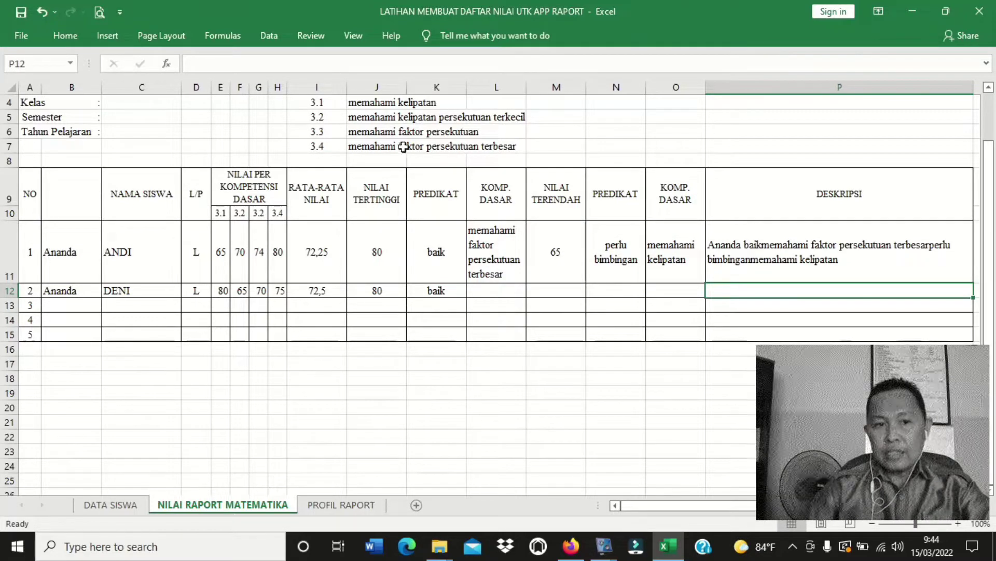
Step: Copy the ;" "; separator in the P11 formula and paste it between K11 and L11, removing the duplicate semicolon
left_click(747, 258)
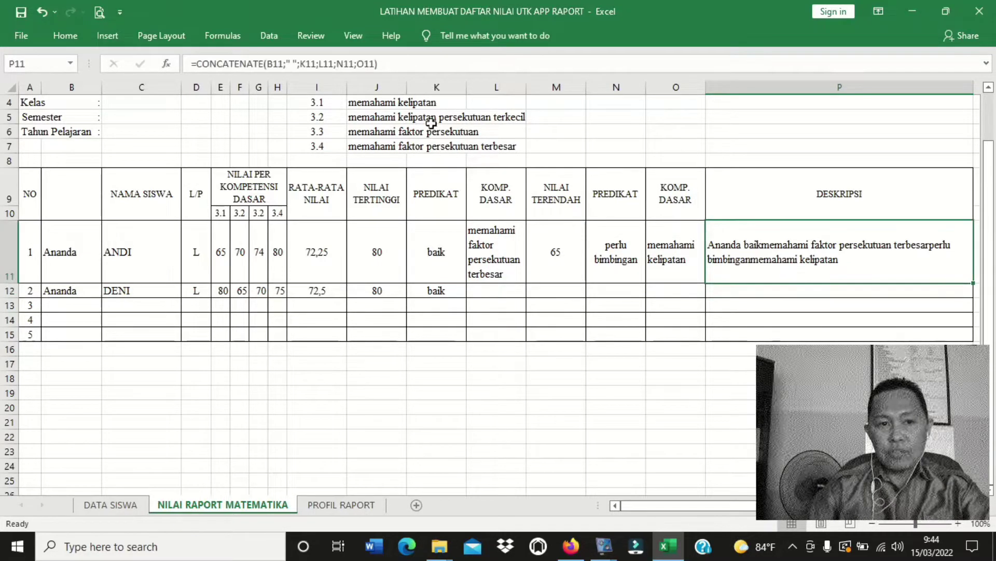
left_click(286, 64)
left_click_drag(285, 63, 298, 63)
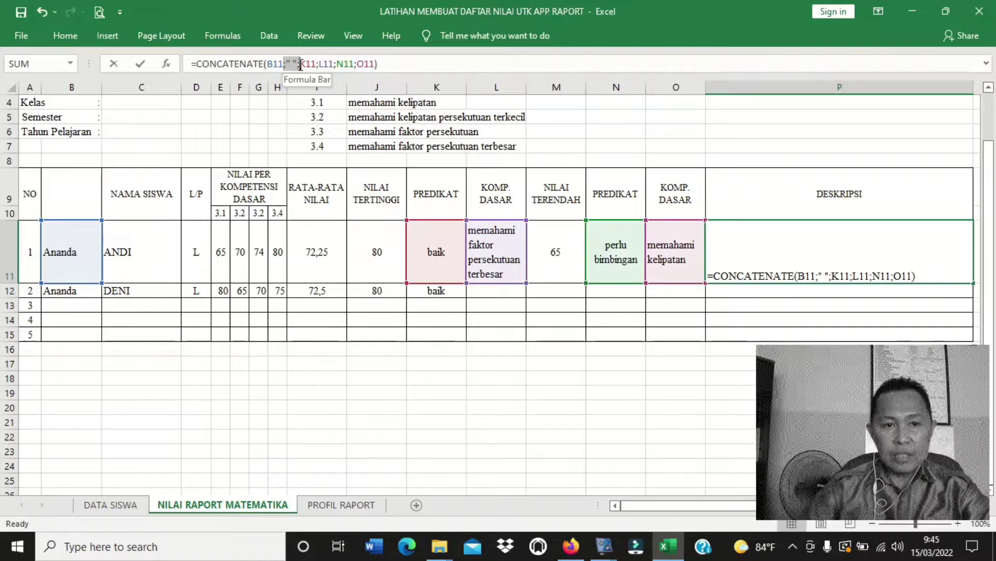
left_click_drag(301, 63, 301, 64)
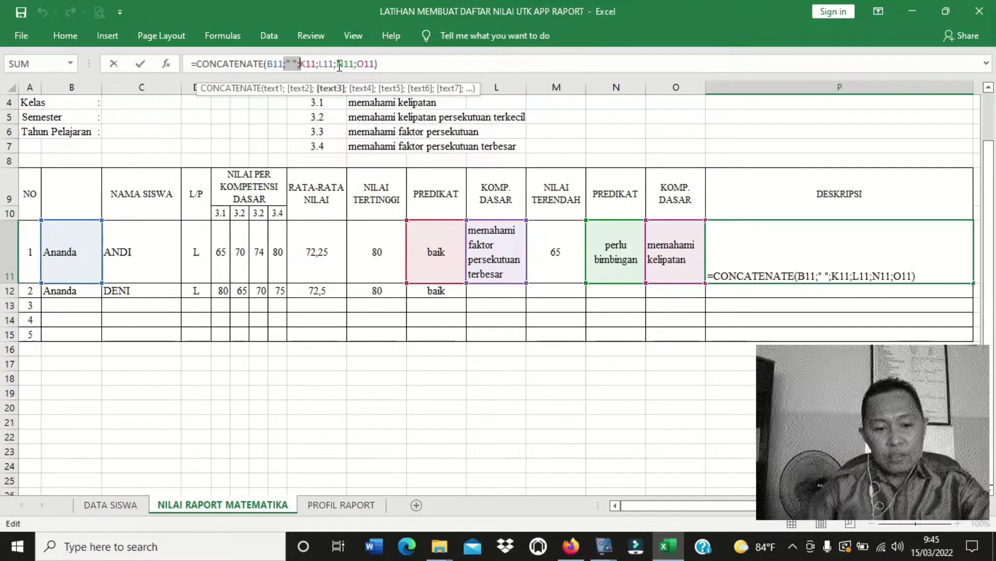
key("Return")
key("Up")
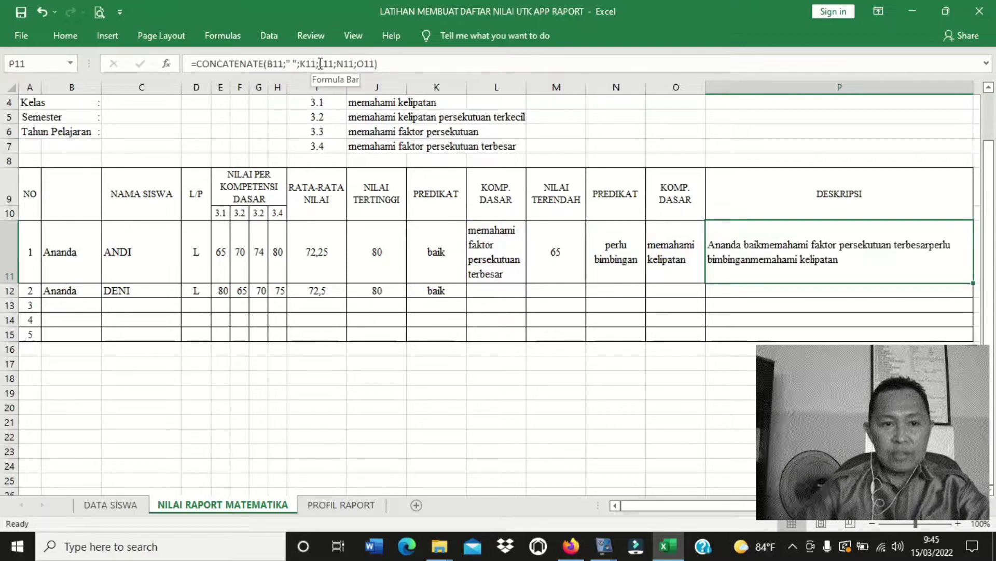
left_click(317, 64)
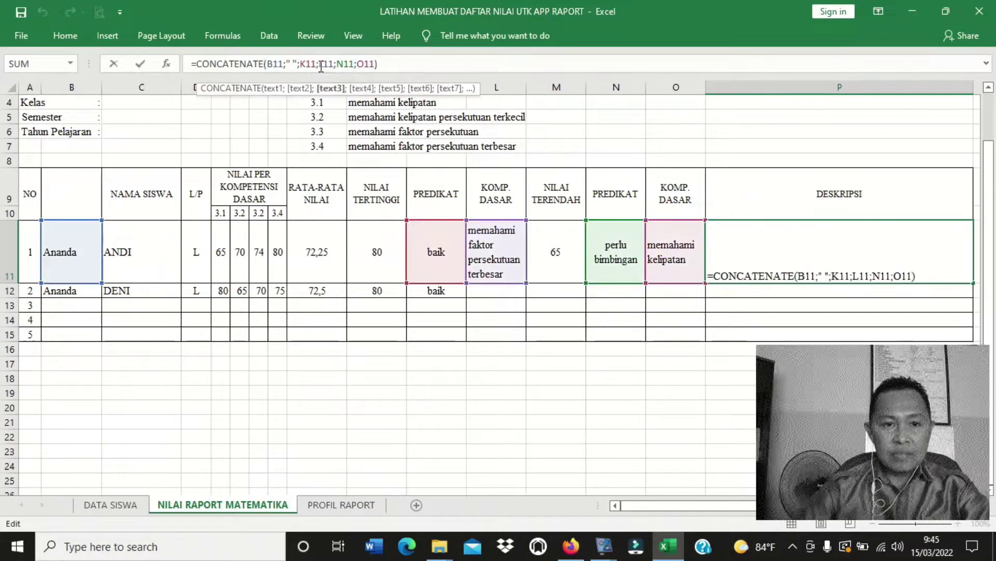
left_click(324, 64)
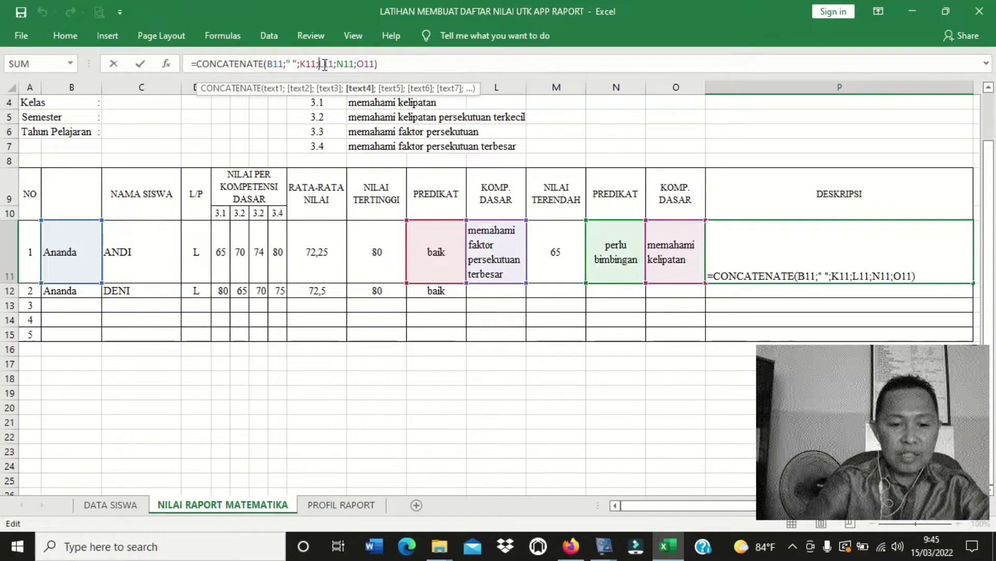
key("ctrl+v")
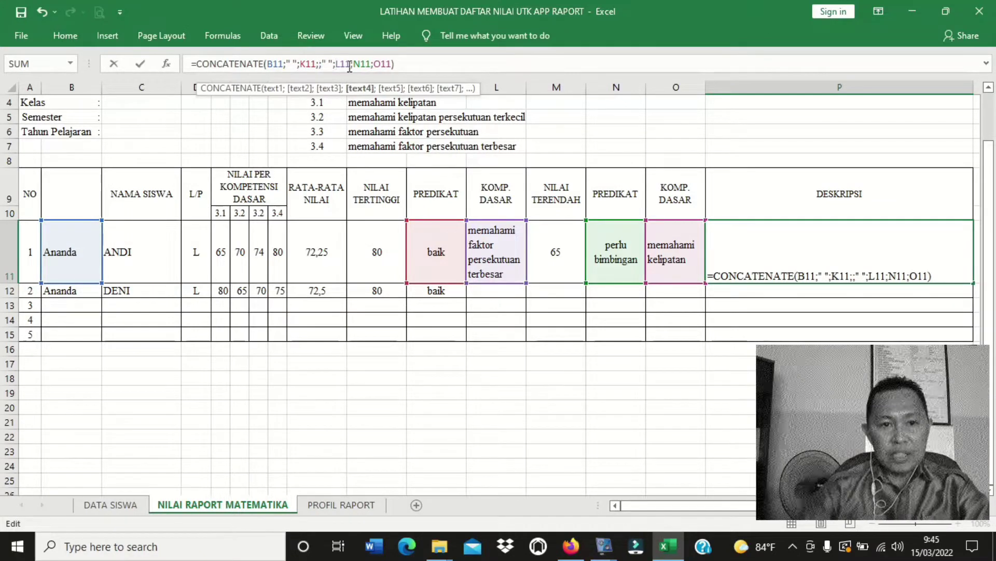
left_click(324, 63)
key("BackSpace")
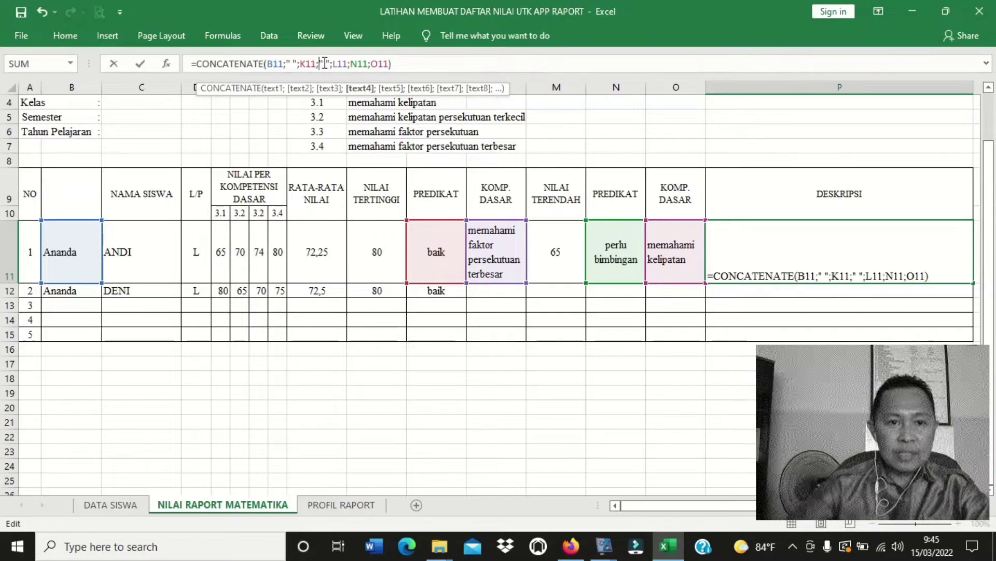
Step: Insert the same " " separator between L11 and N11 in the P11 formula, without a duplicate semicolon
left_click(352, 63)
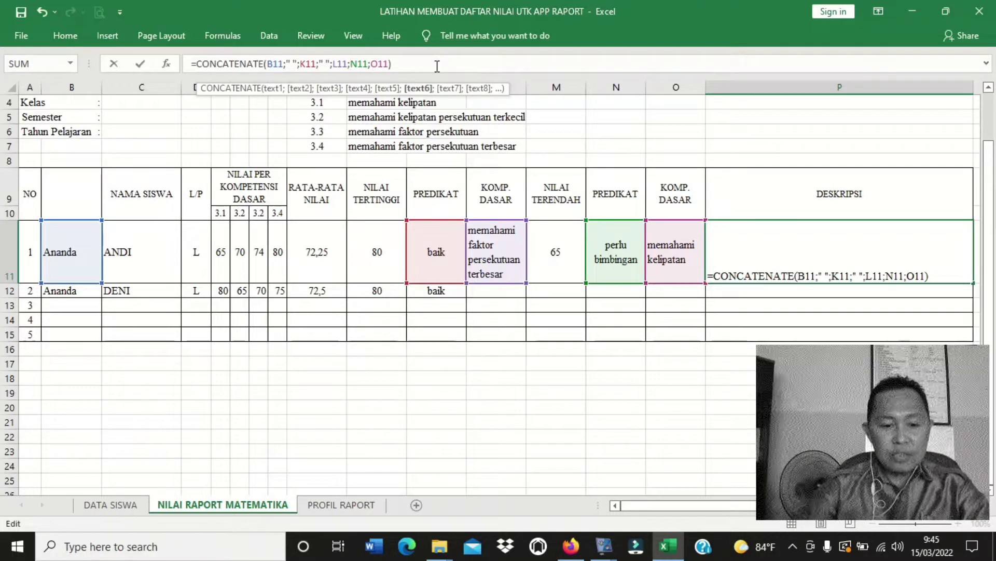
type(";\" \";")
key("Left")
key("Left")
key("Left")
key("Left")
key("BackSpace")
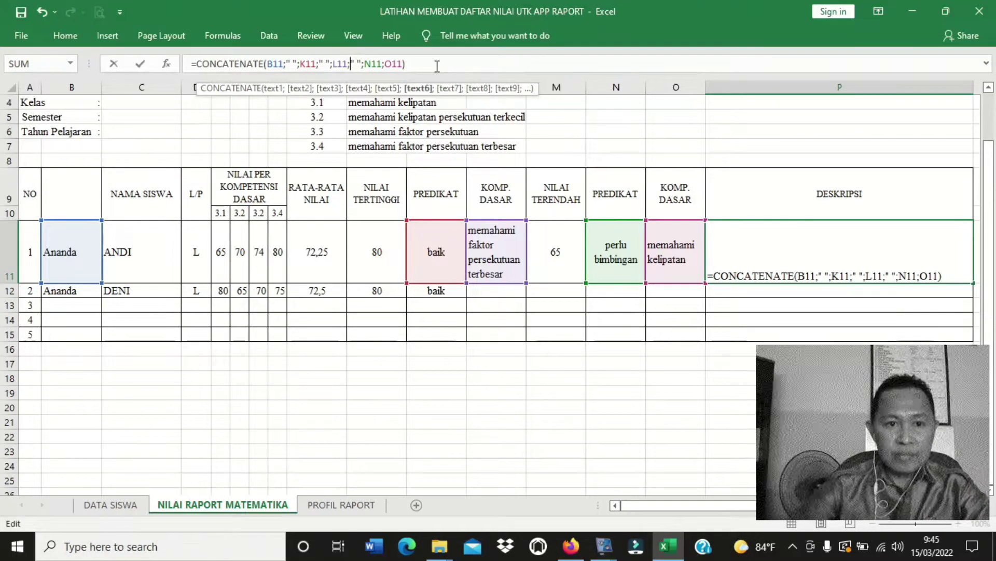
Step: Insert the " " separator between N11 and O11, remove the extra semicolon and enter the P11 formula
left_click(386, 64)
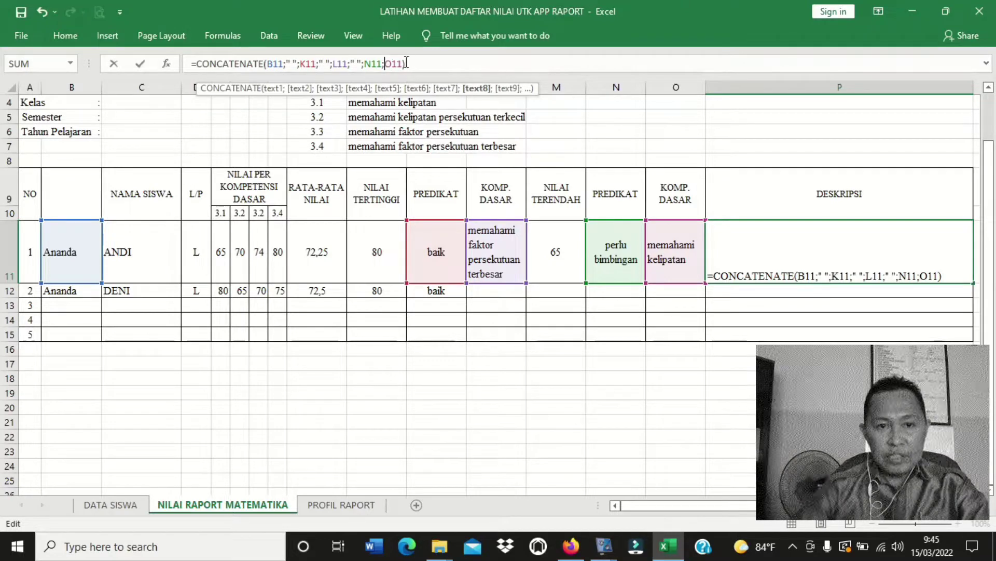
type(";\" \";")
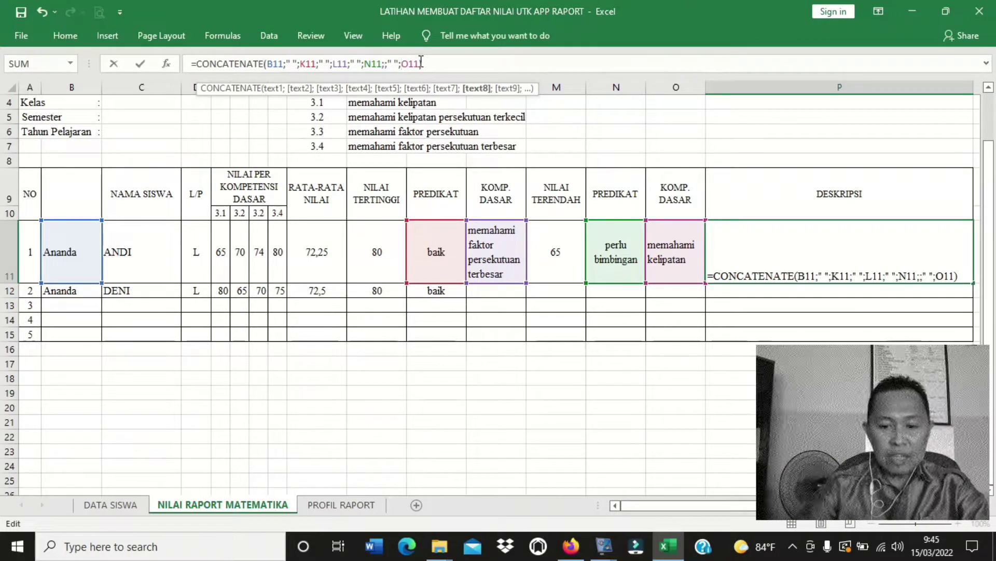
key("BackSpace")
key("Return")
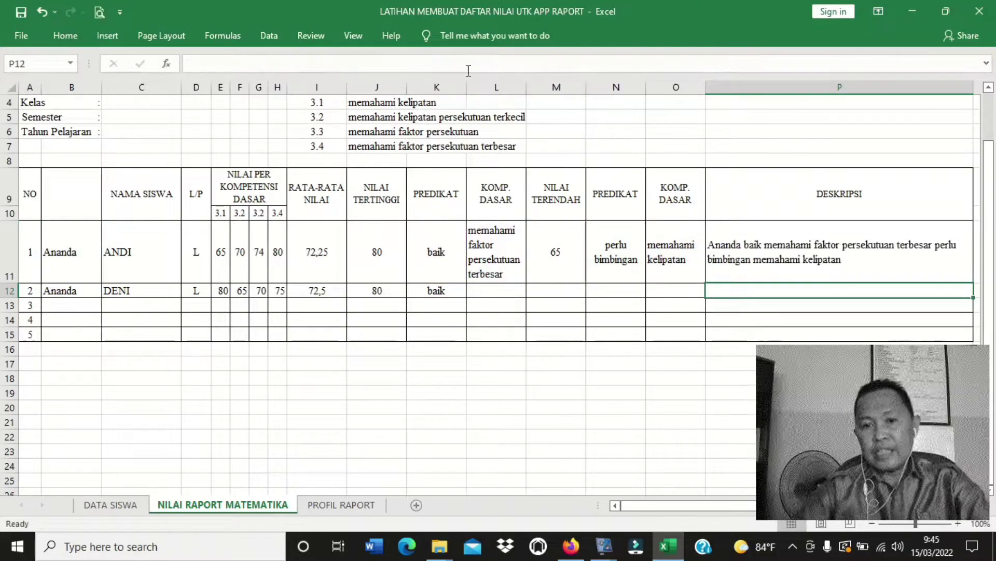
Step: Add the student name reference C11 followed by a " " separator before K11 in the P11 formula and enter it
left_click(748, 254)
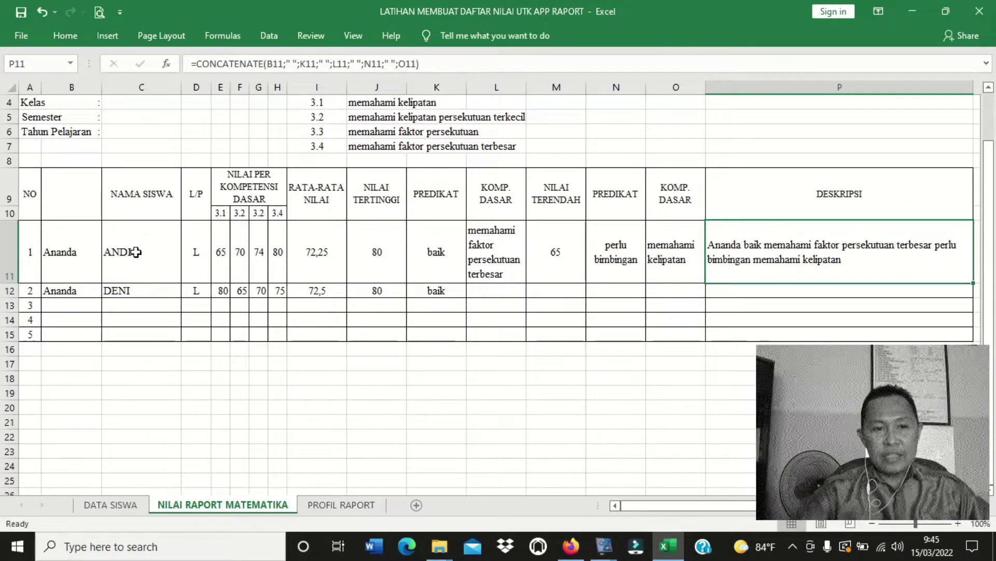
left_click(302, 67)
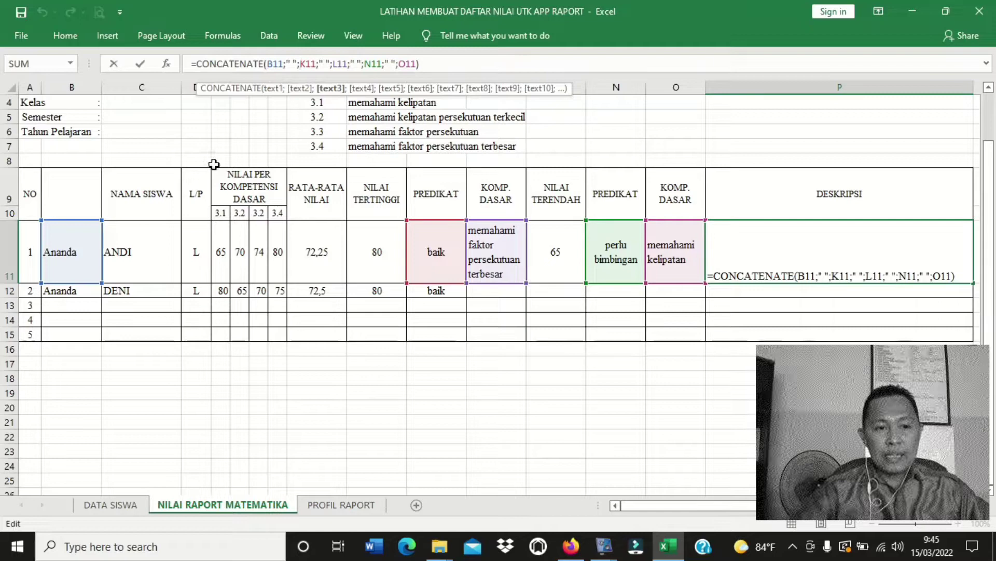
left_click(163, 251)
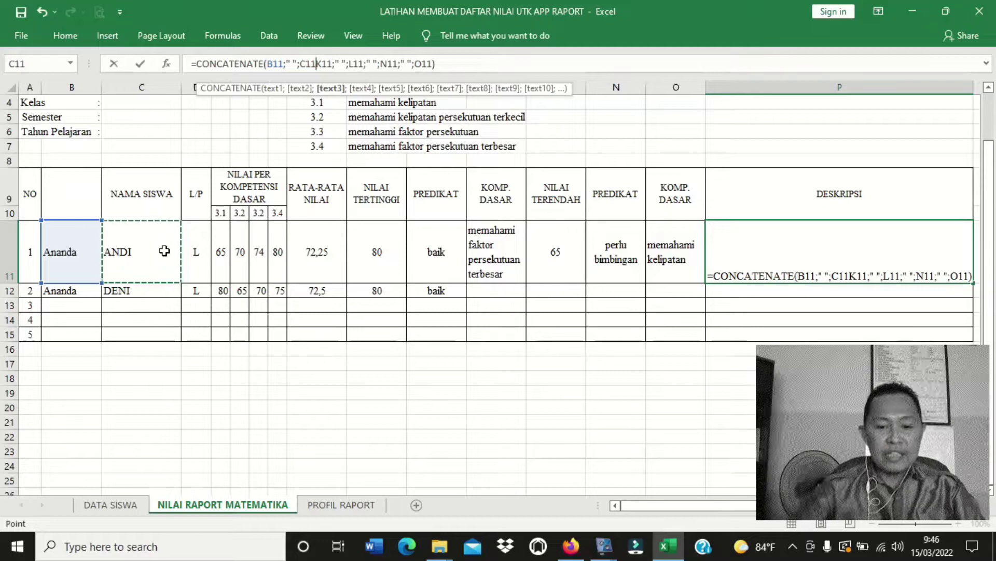
type(";")
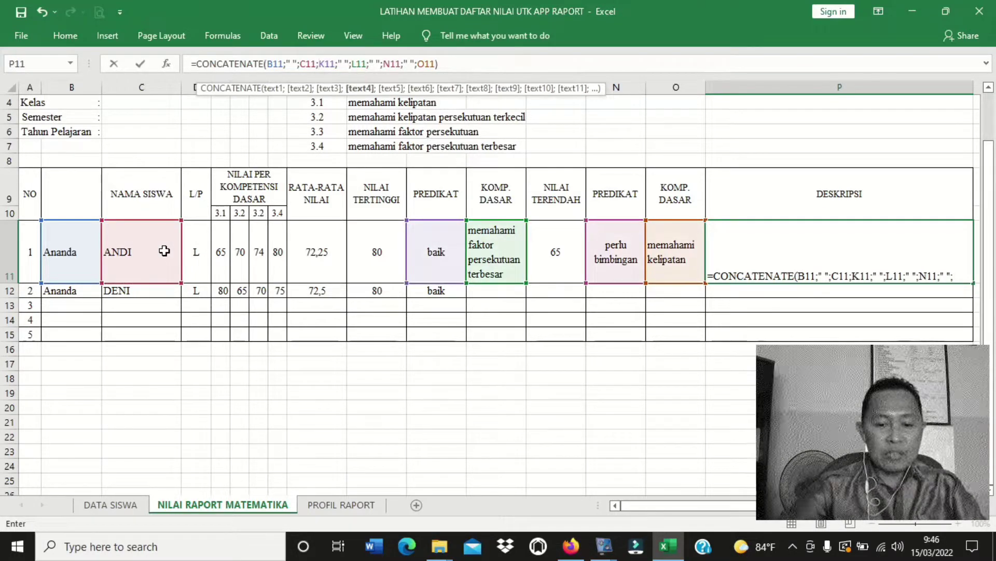
type("\"")
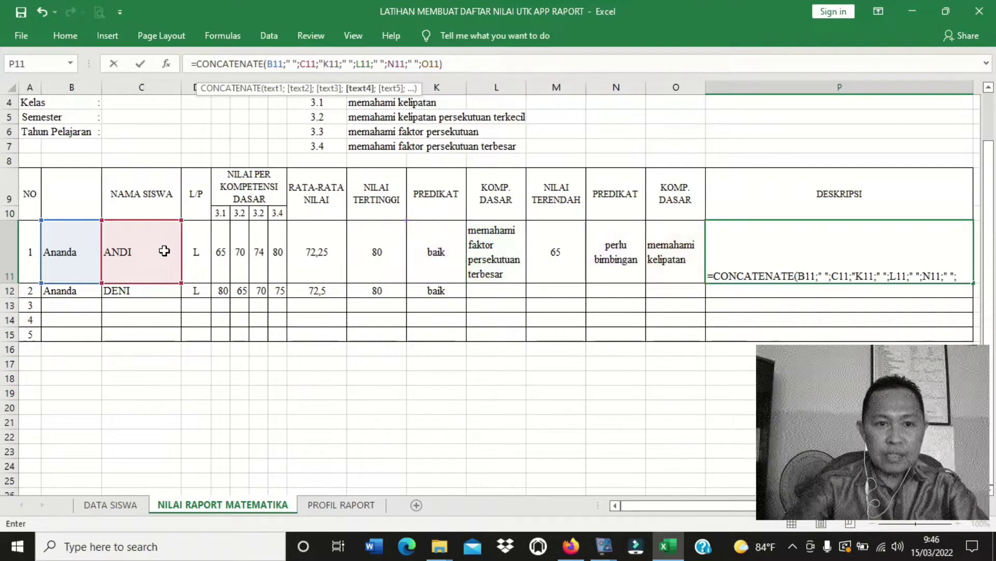
type(" \"")
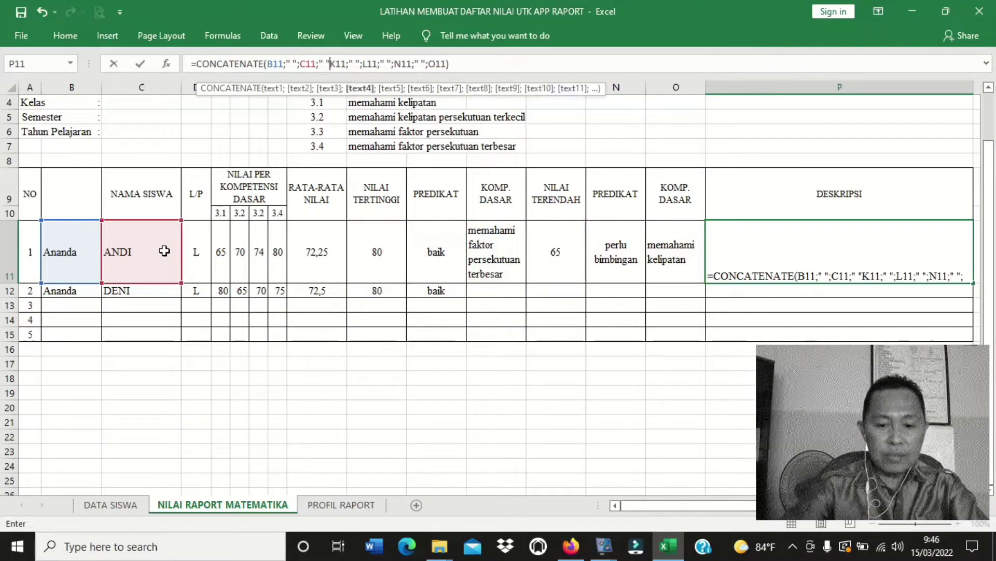
type(";")
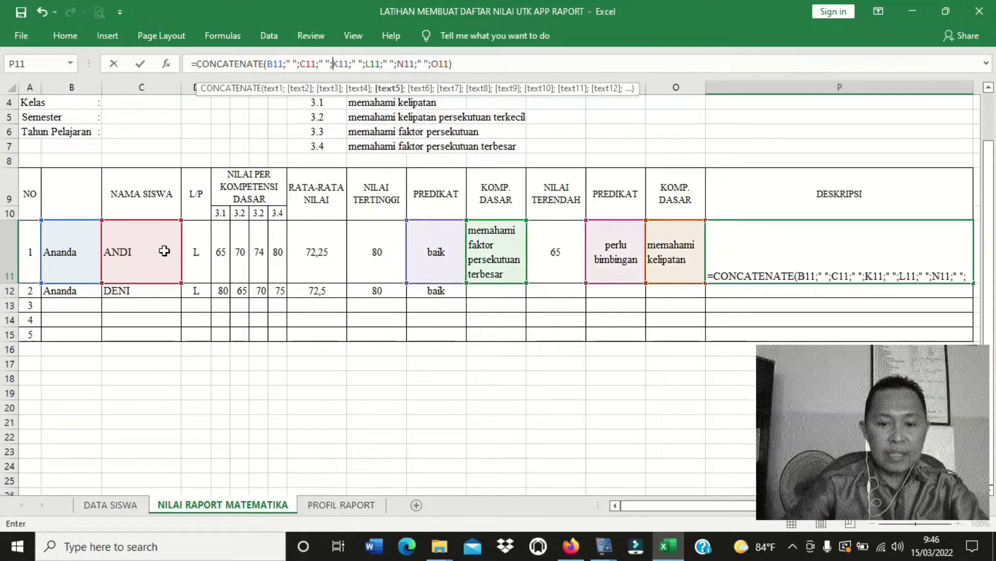
key("Return")
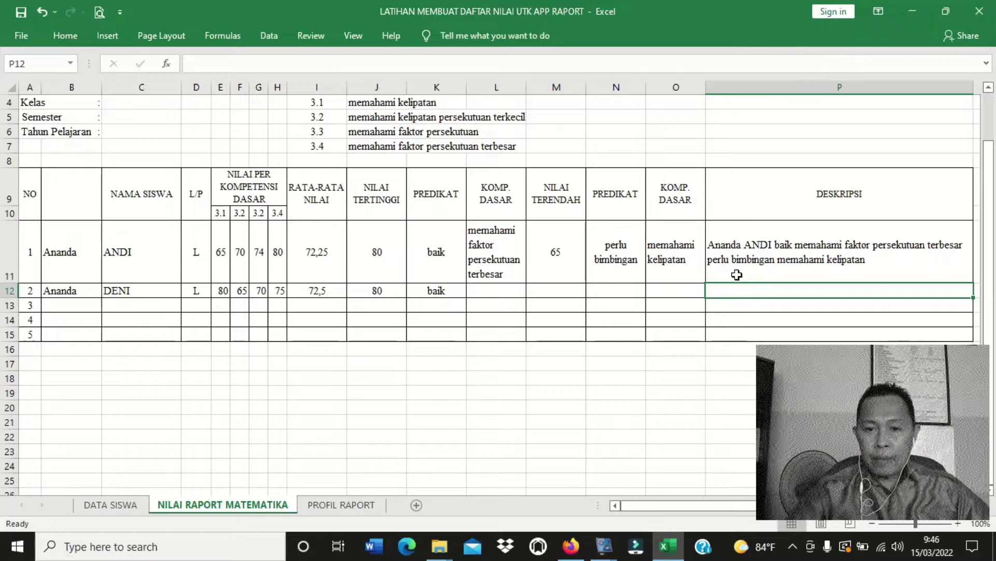
Step: Insert the word "dalam" with a " " separator on each side between K11 and L11 in the P11 formula and enter it
left_click(762, 249)
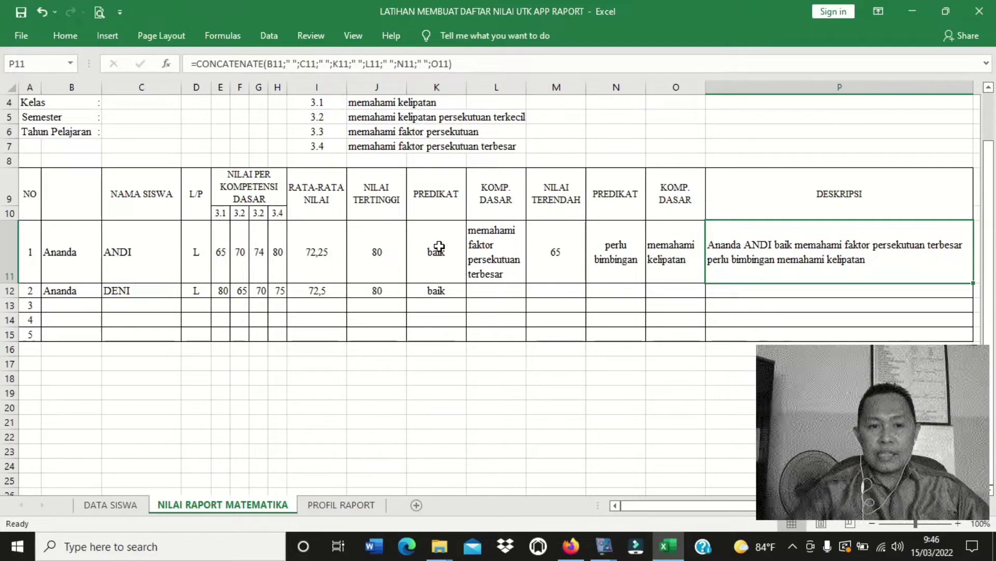
left_click(352, 63)
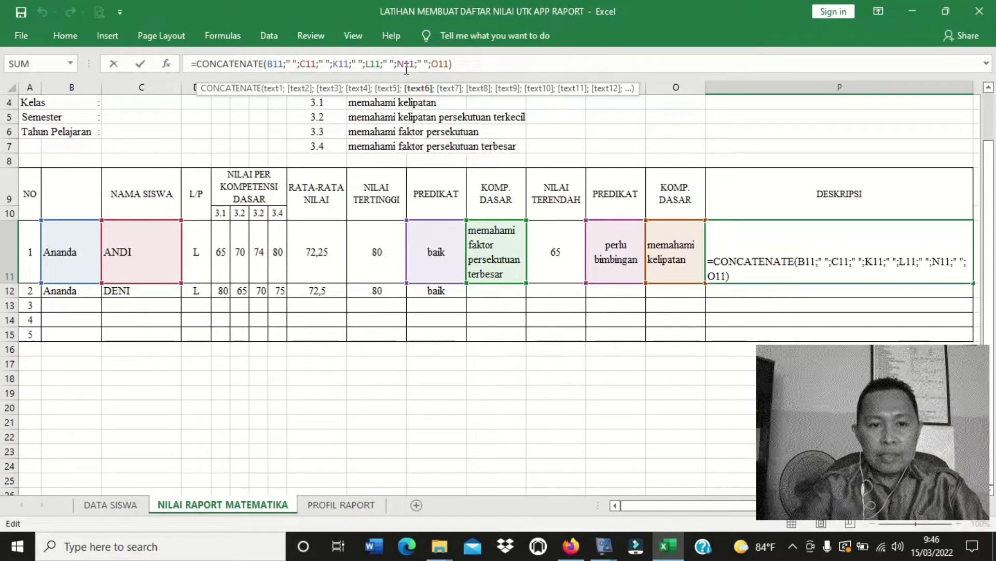
type("\"")
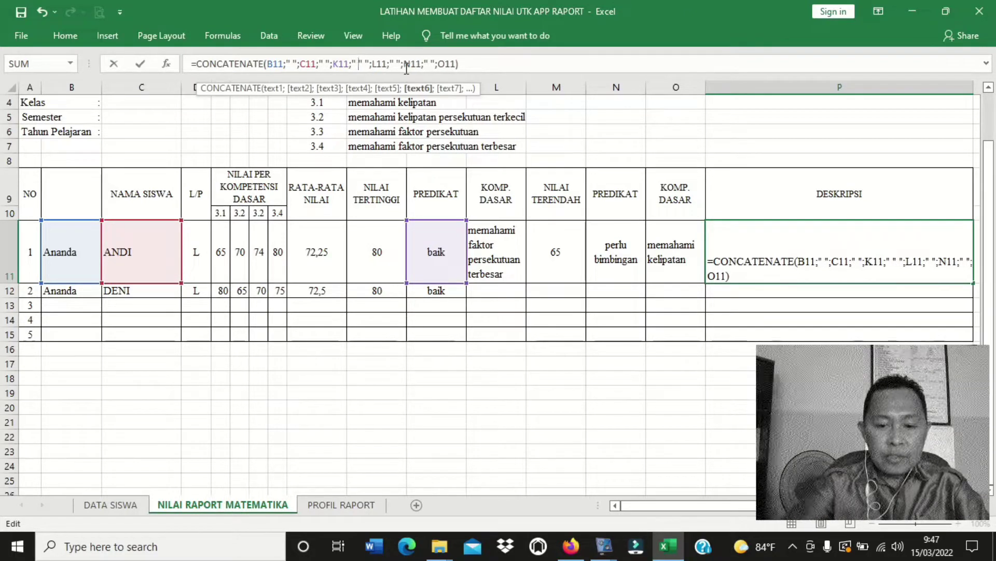
type("\";")
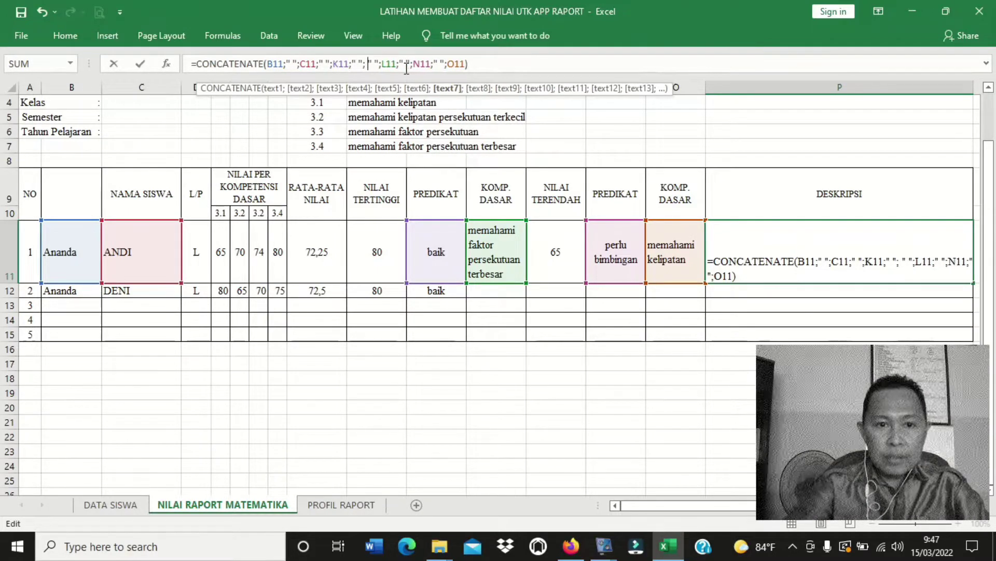
key("BackSpace")
type("\"")
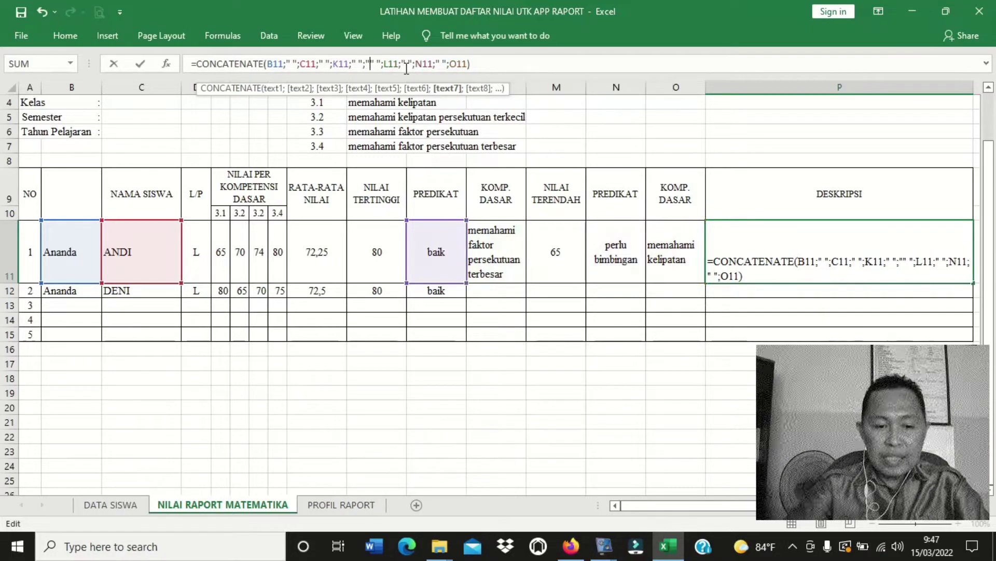
type("dalam")
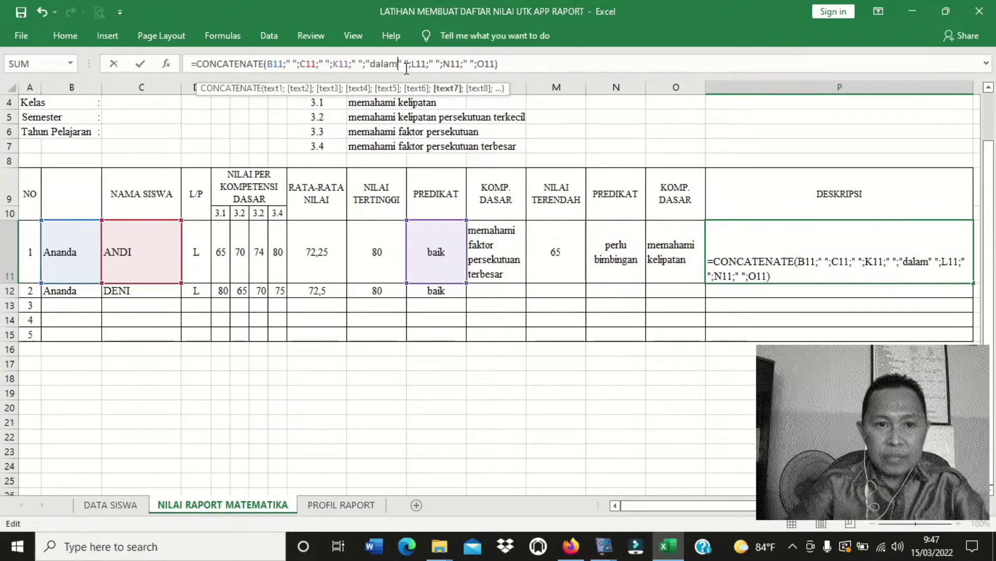
type("\"")
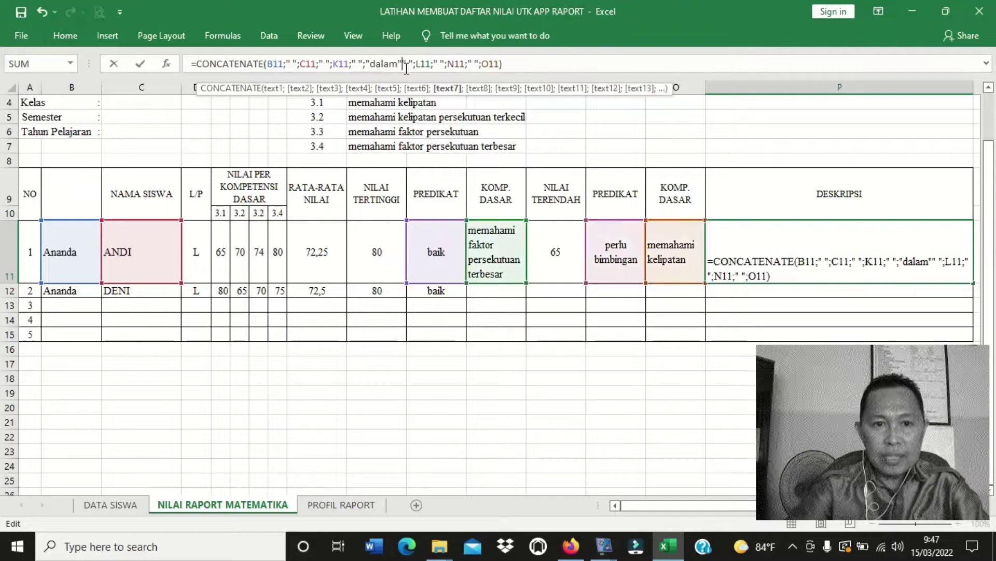
type(";")
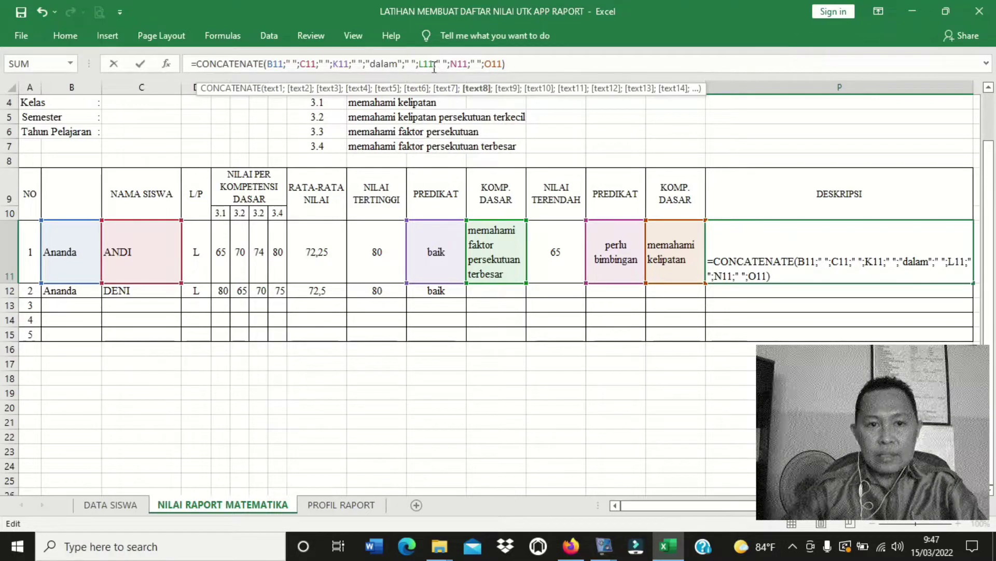
key("BackSpace")
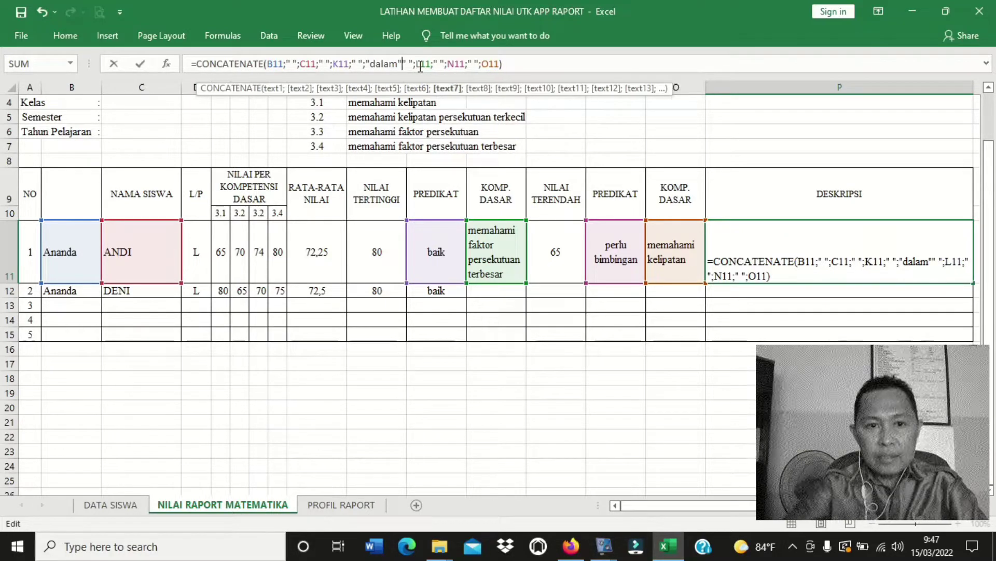
type(";")
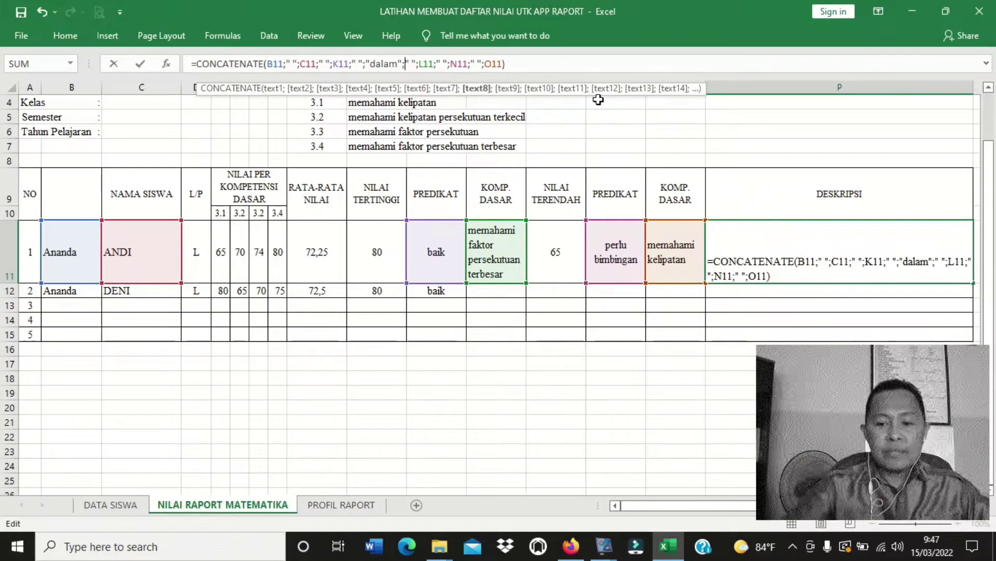
key("Return")
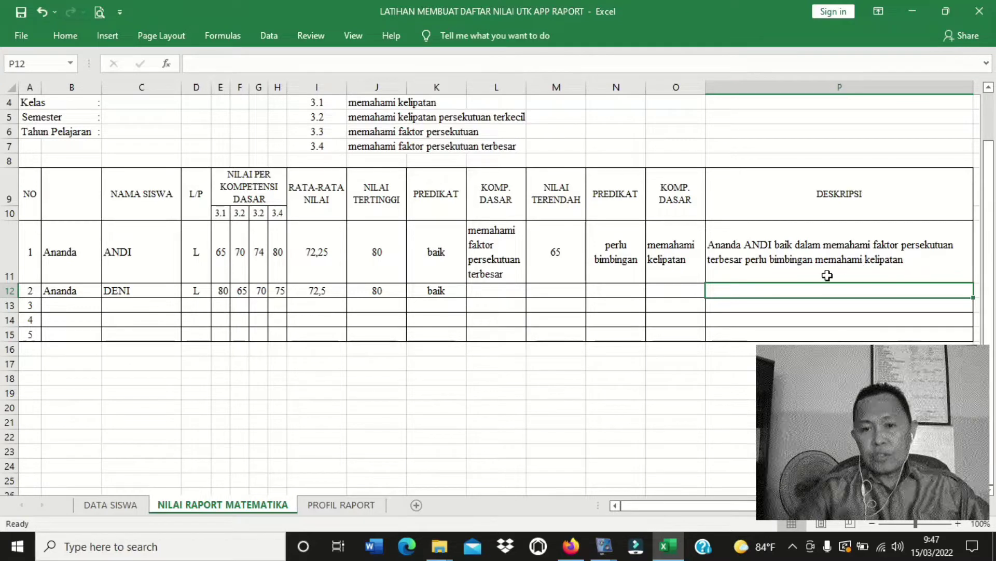
Step: Insert the word "dalam" with a " " separator on each side between N11 and O11 in the P11 formula and enter it
left_click(745, 249)
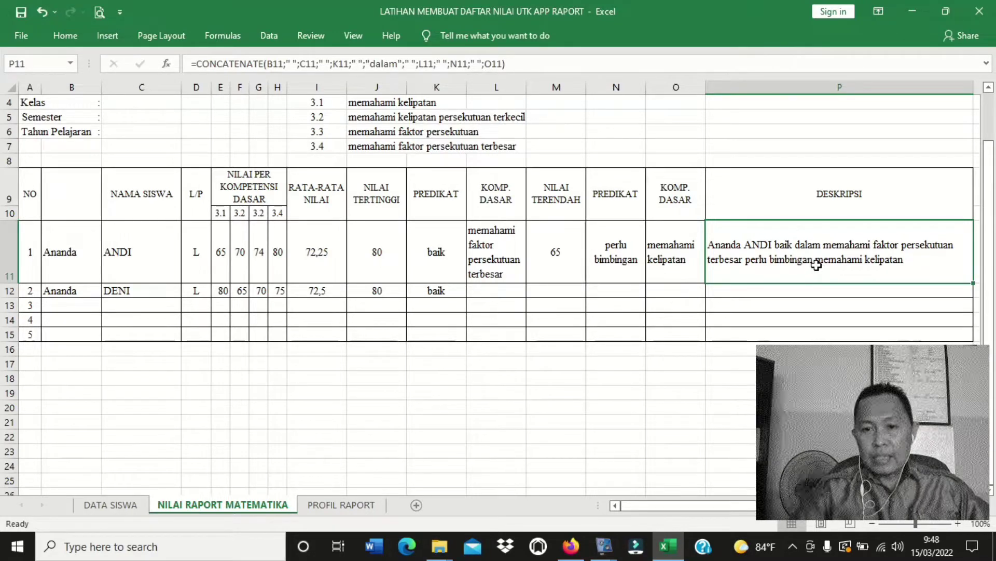
left_click(470, 65)
type(";")
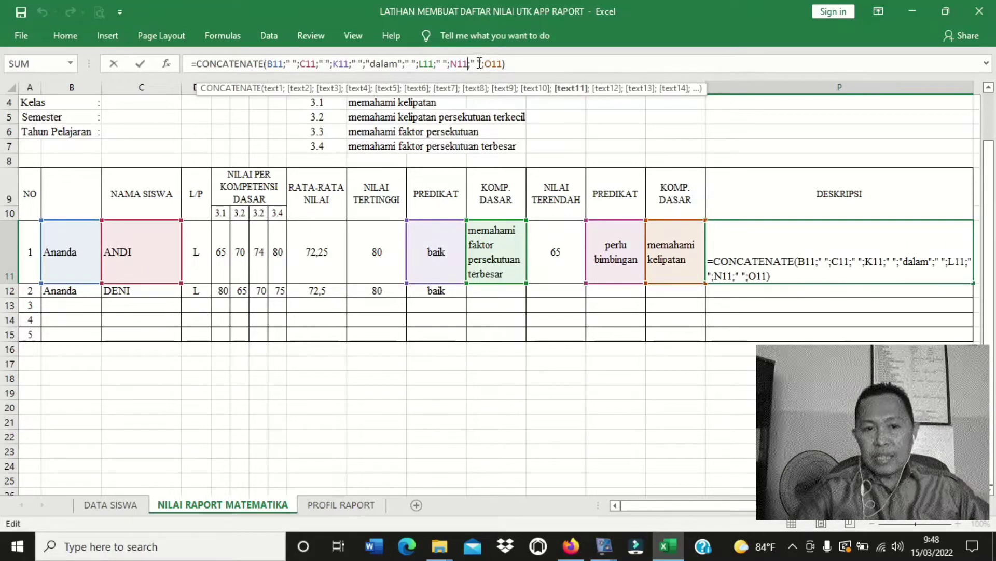
left_click(473, 63)
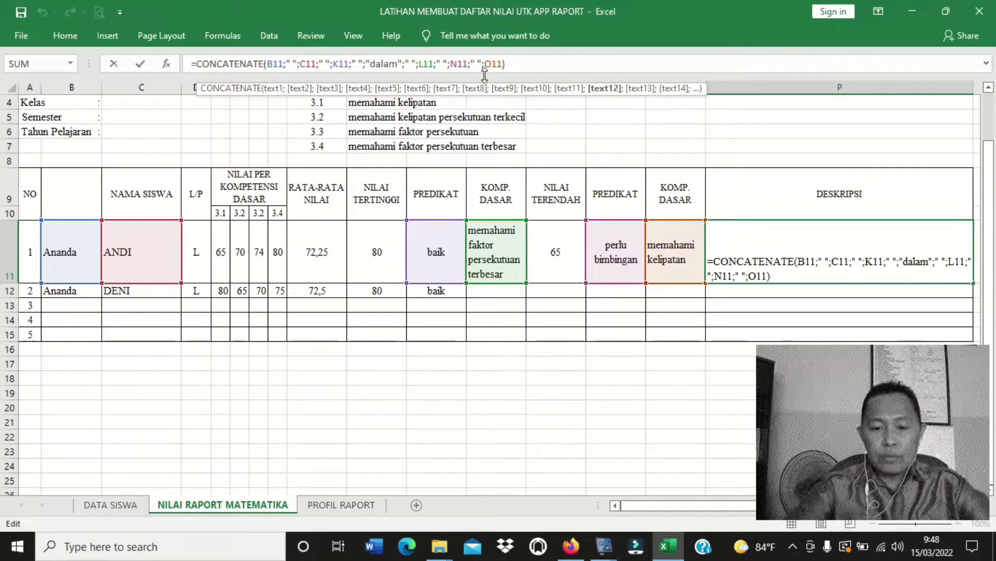
type("\" \"")
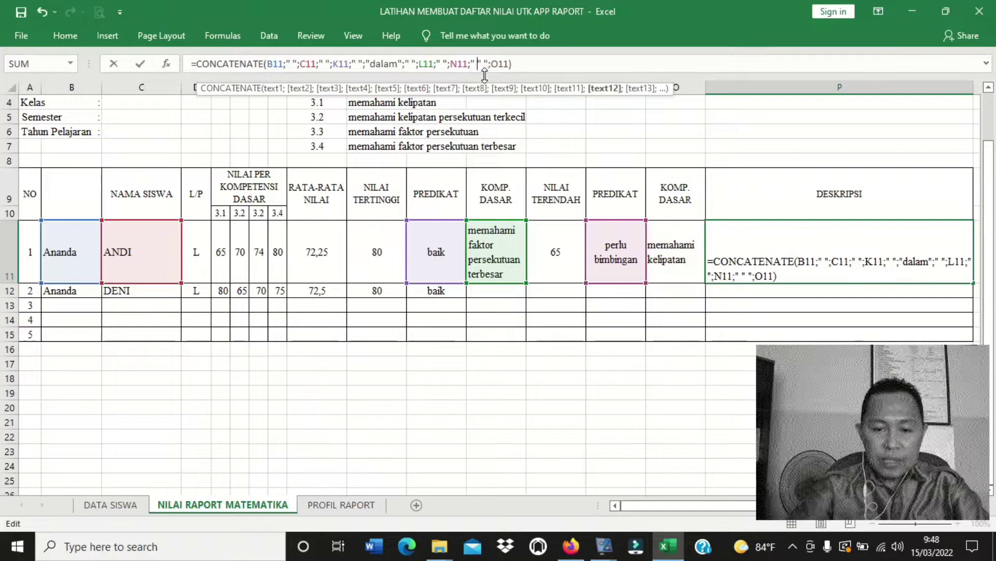
type(";")
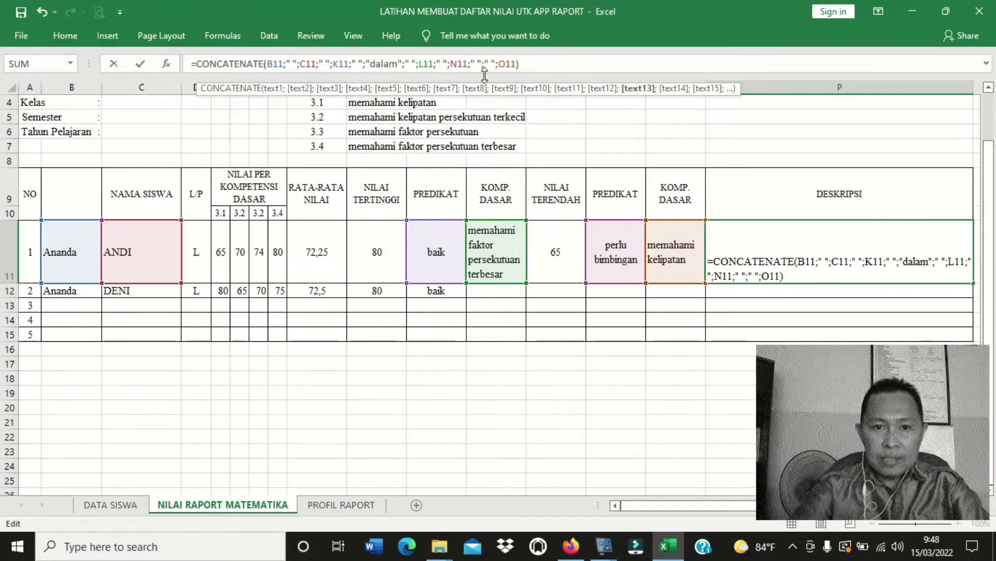
type("\"dalam\";")
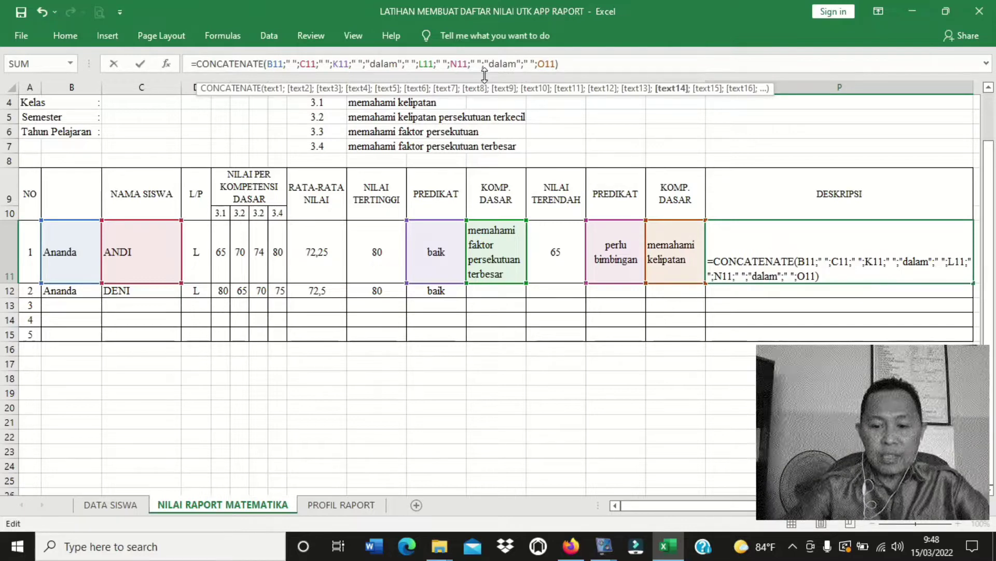
key("Return")
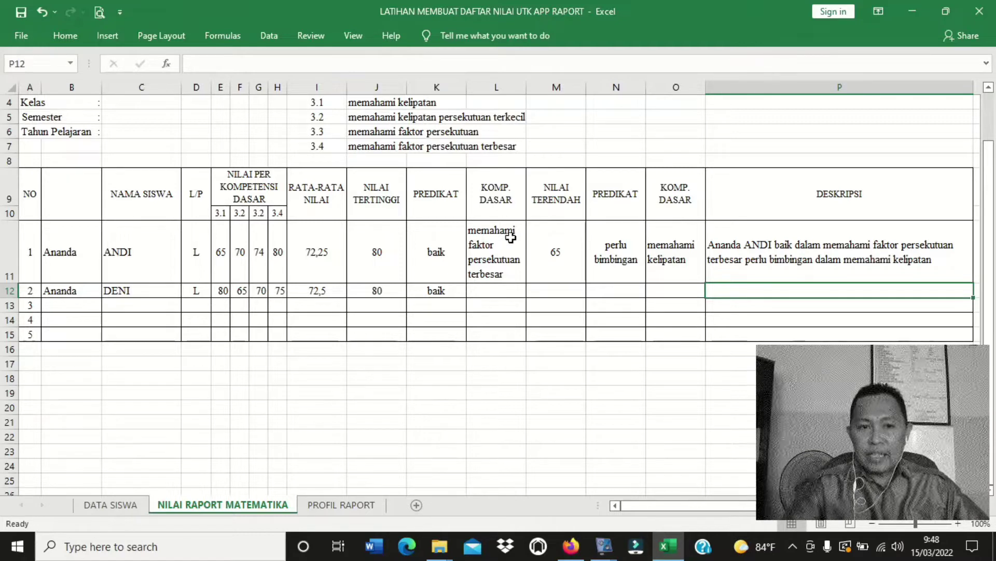
Step: Insert the word "dan" with a " " separator on each side between L11 and N11 in the P11 formula and enter it
left_click(794, 262)
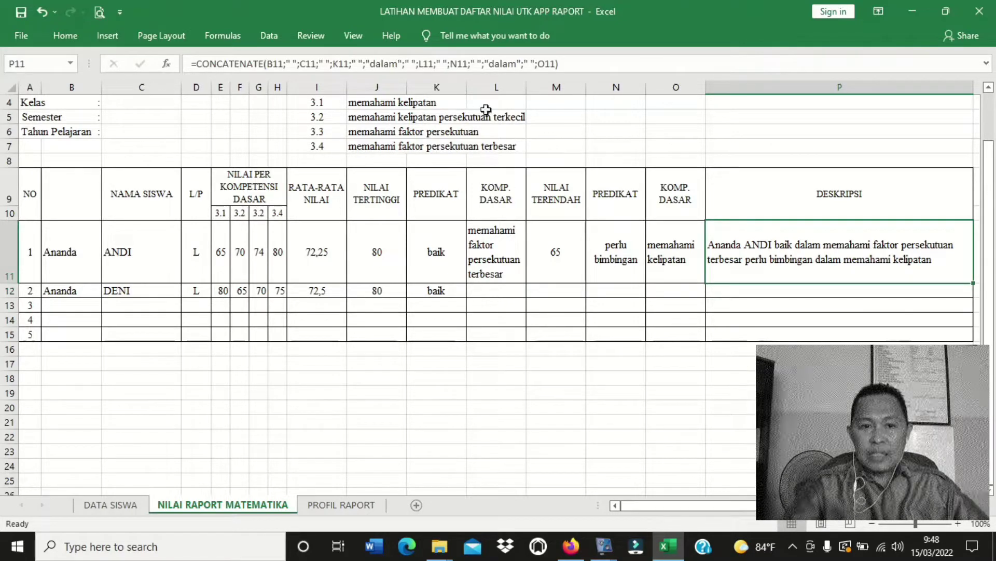
left_click(438, 62)
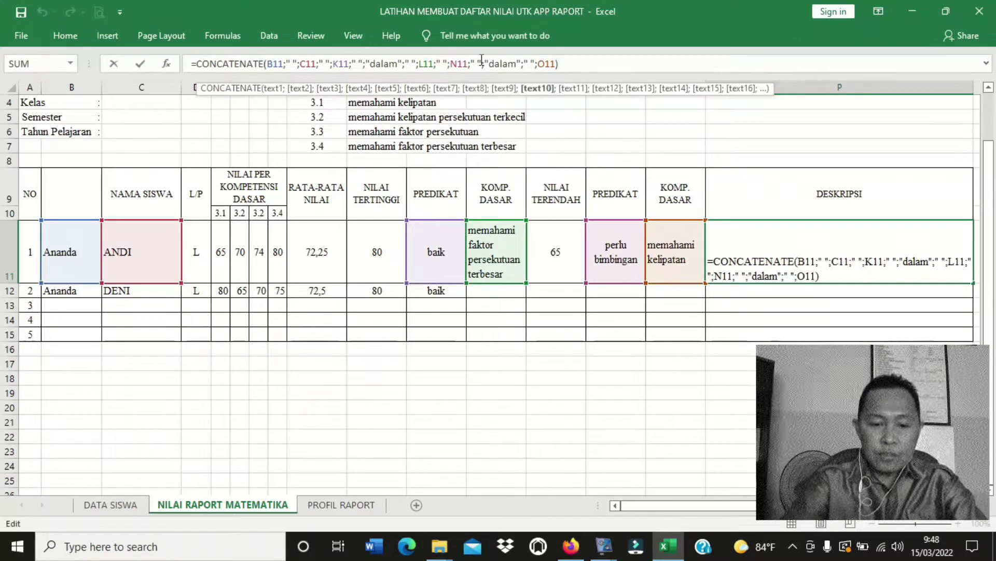
type("\" \"")
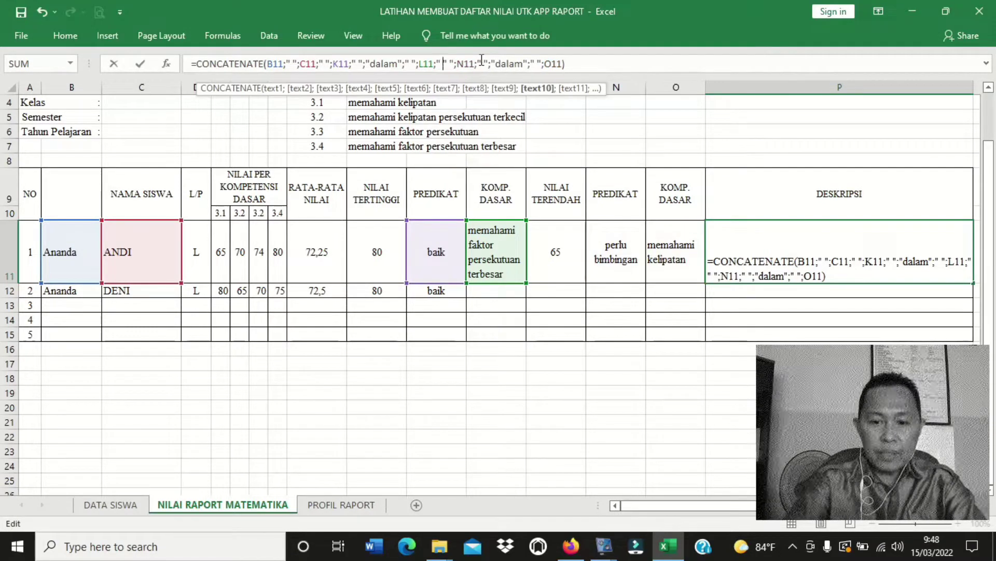
type(";")
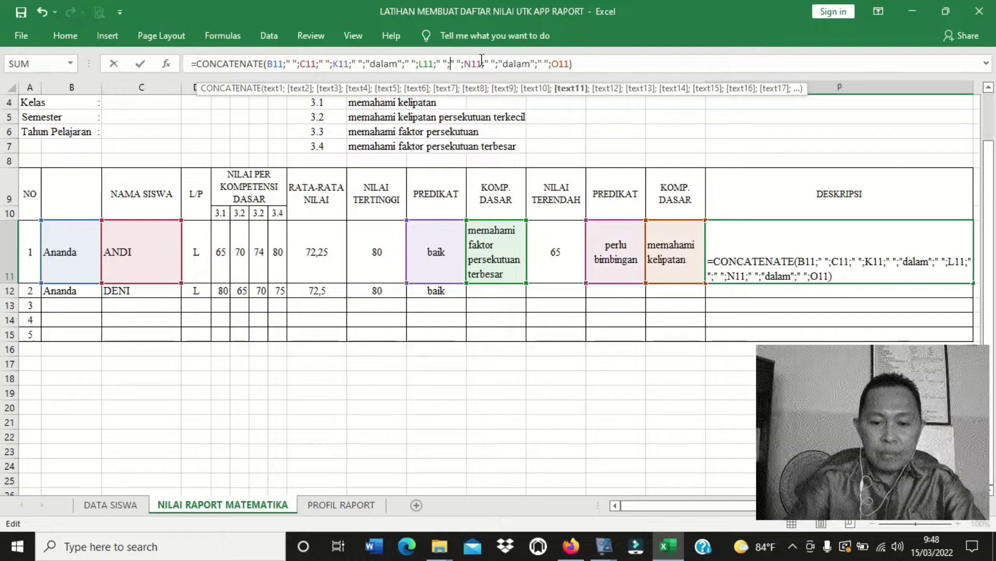
type("\"dam")
key("BackSpace")
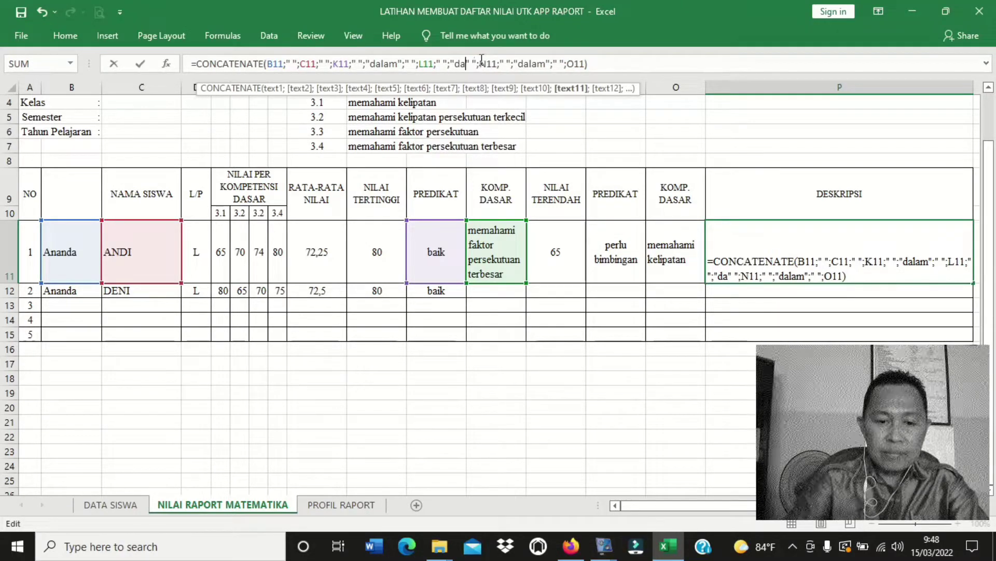
type("n")
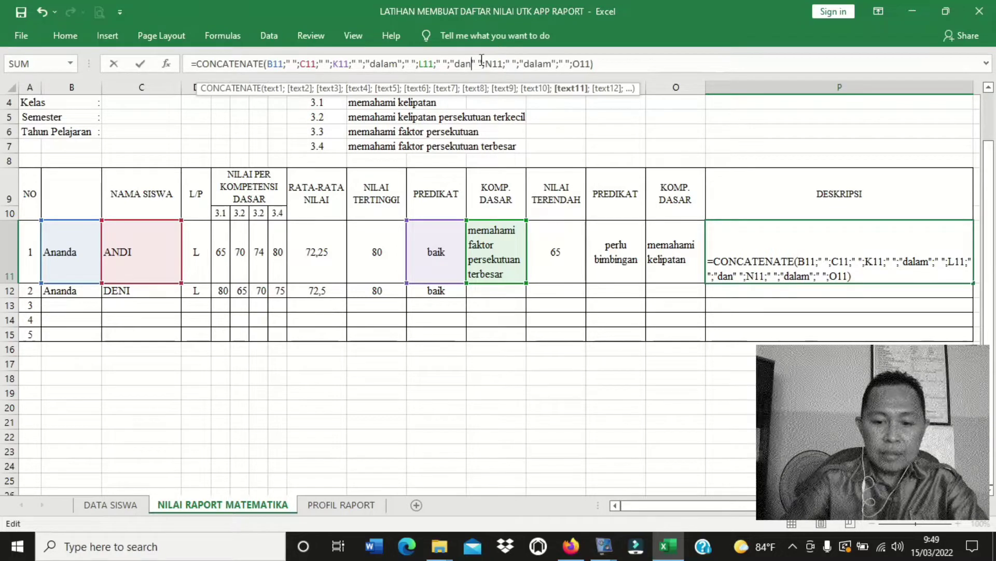
type("\";")
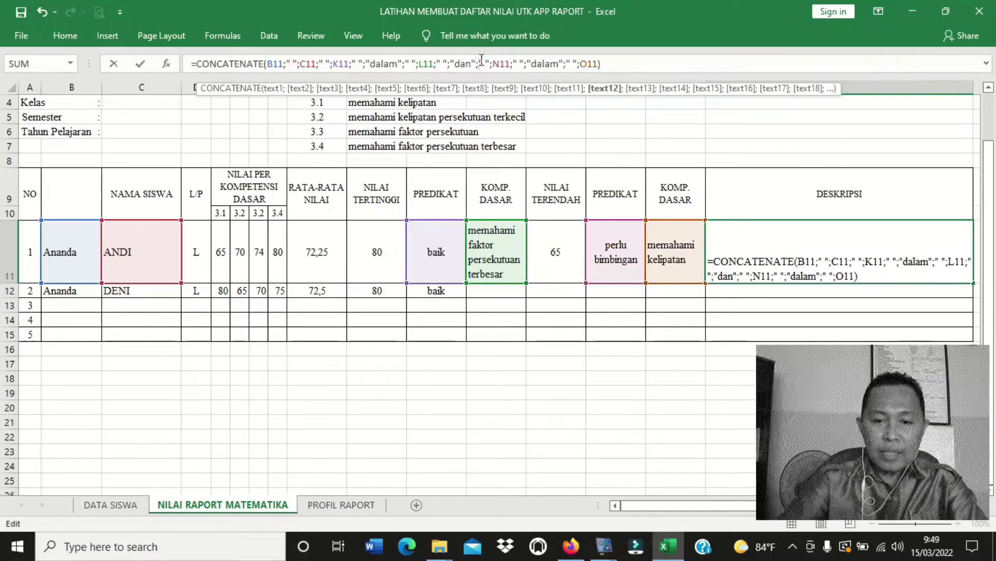
key("Return")
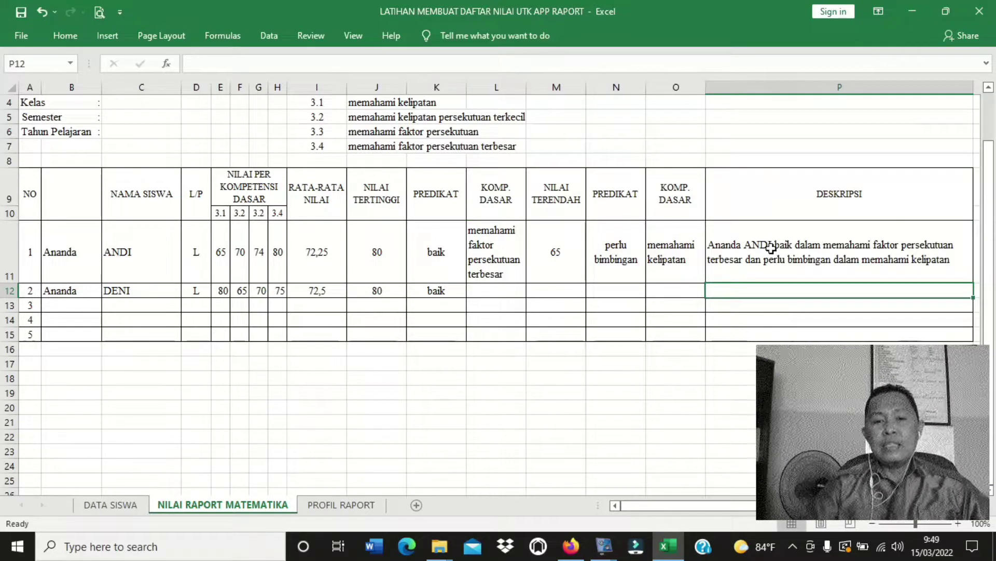
scroll(769, 275, "down", 1)
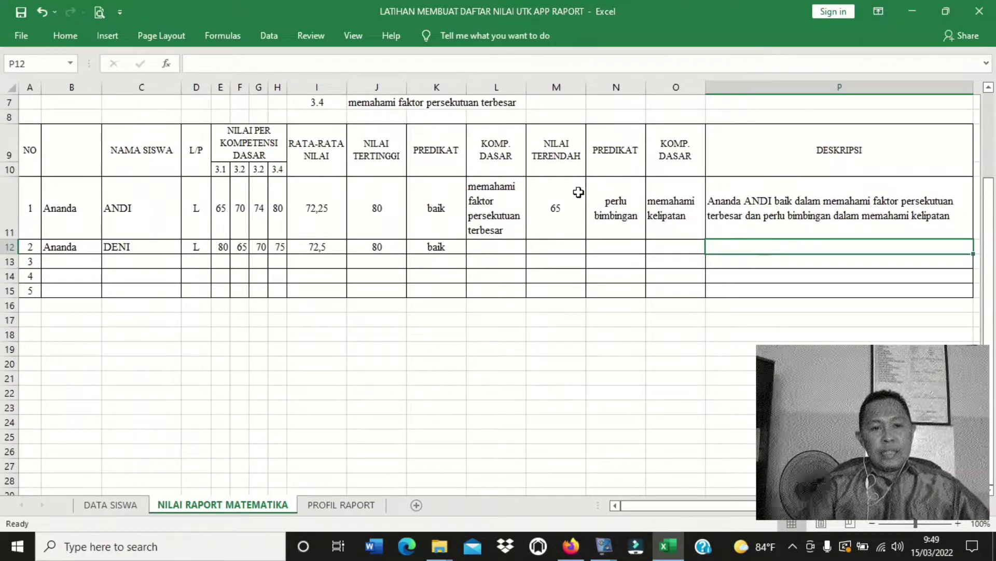
Step: Copy the formulas in L11:P11 down to row 12 only, for the second student
scroll(520, 205, "up", 2)
scroll(520, 205, "up", 1)
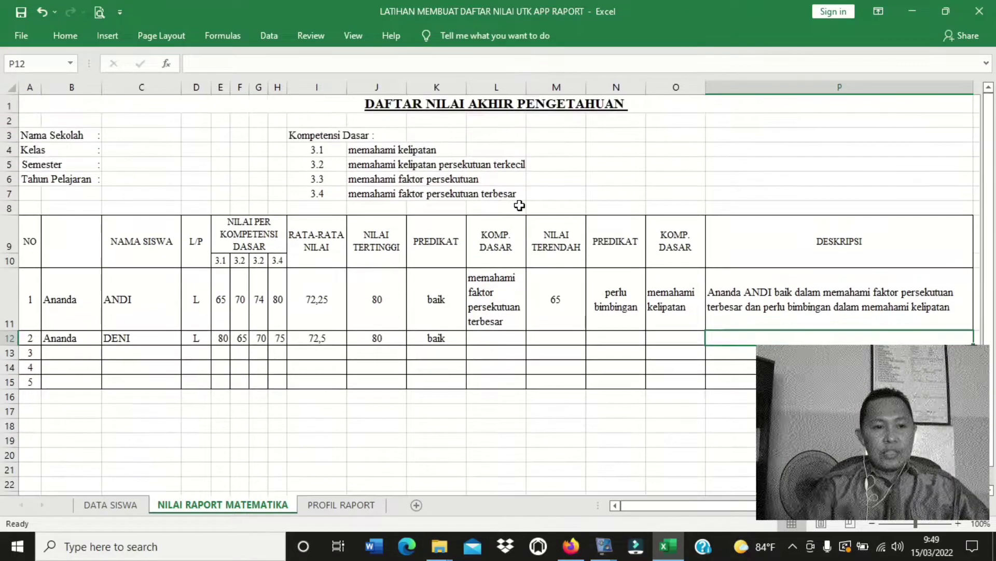
scroll(516, 208, "down", 1)
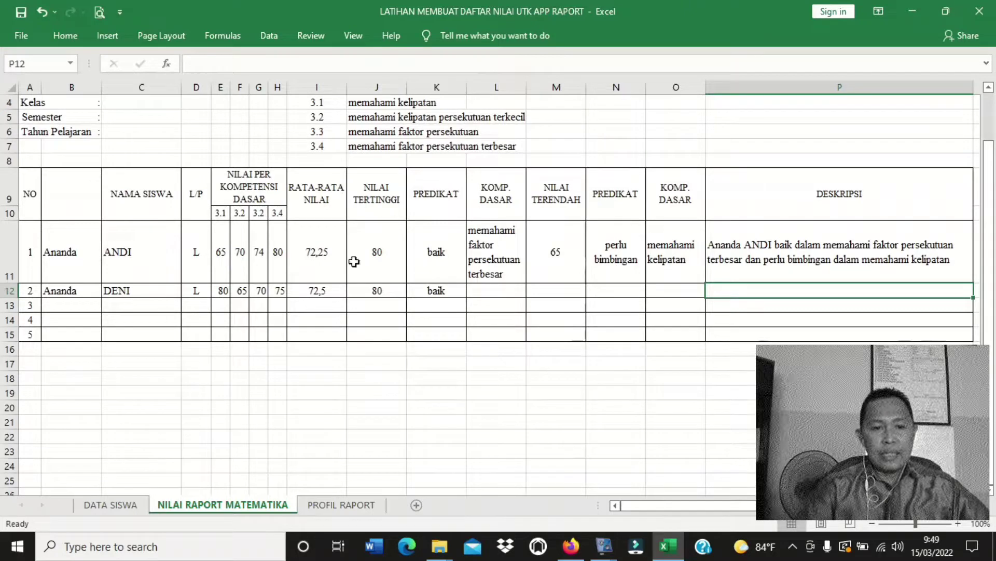
left_click(498, 253)
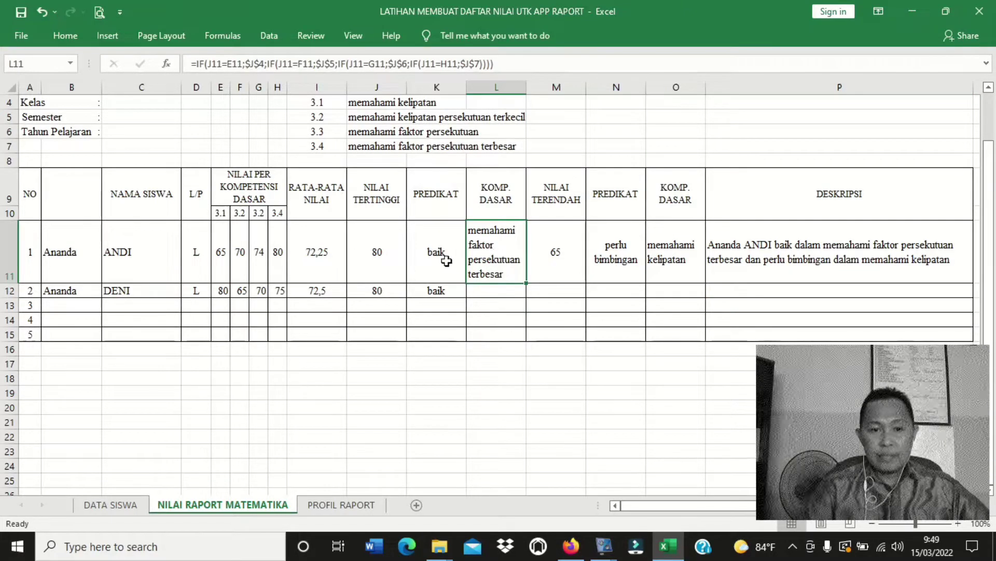
left_click_drag(494, 245, 828, 275)
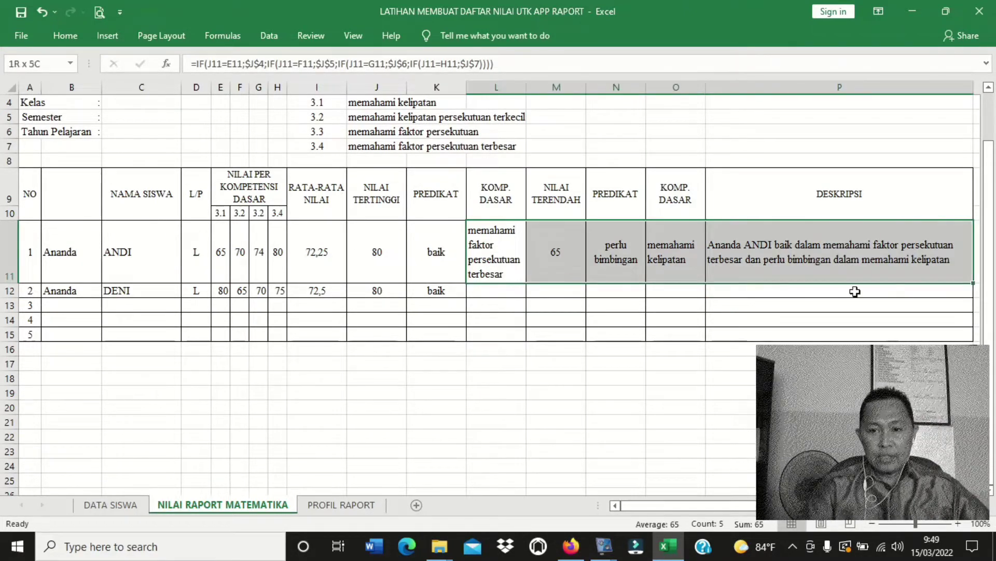
double_click(975, 285)
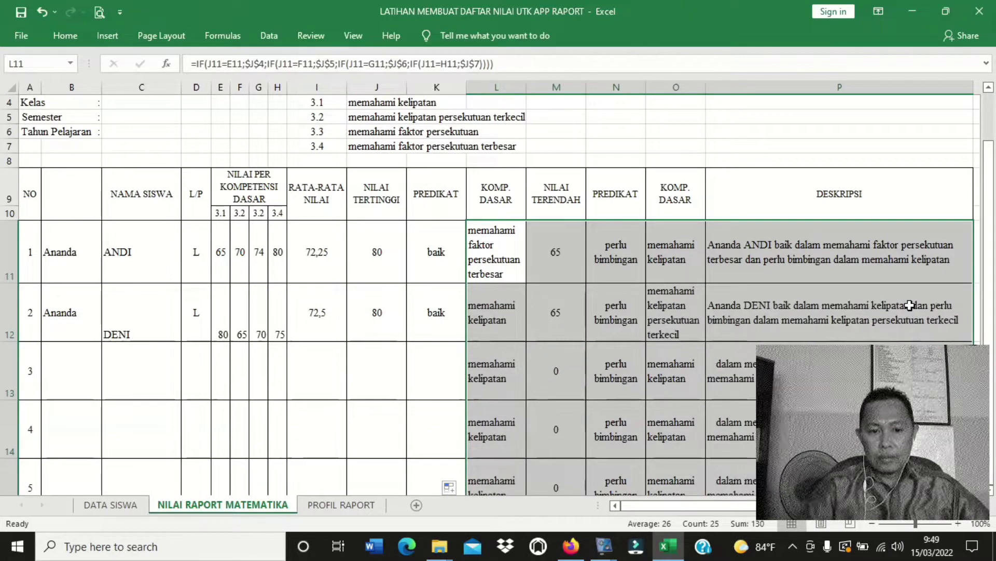
key("ctrl+z")
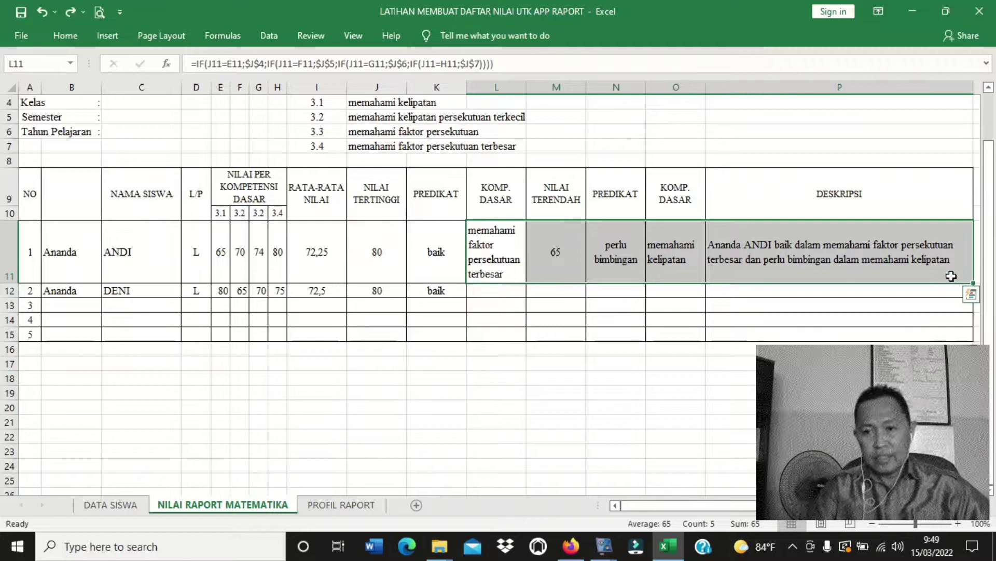
left_click_drag(976, 283, 973, 294)
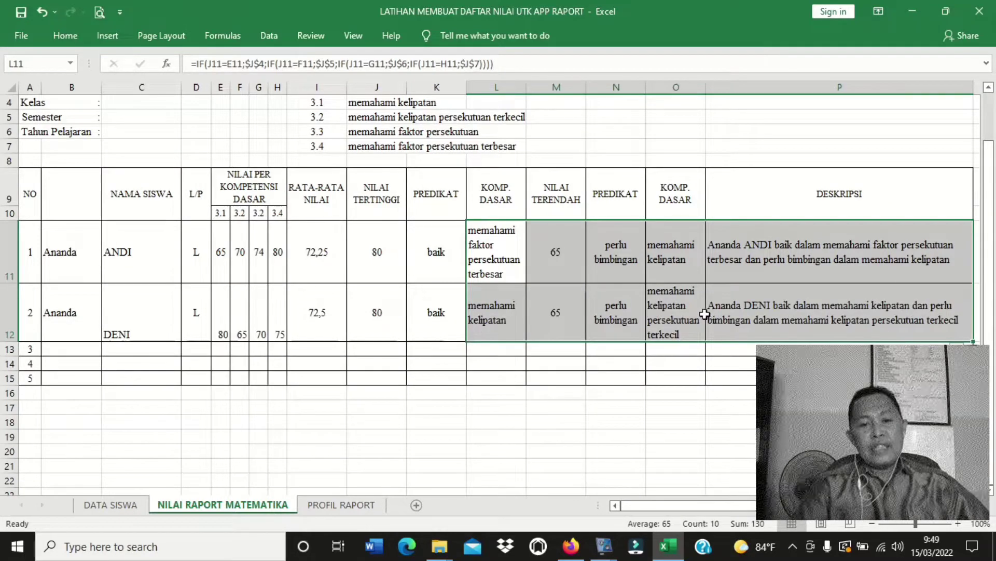
scroll(743, 282, "down", 1)
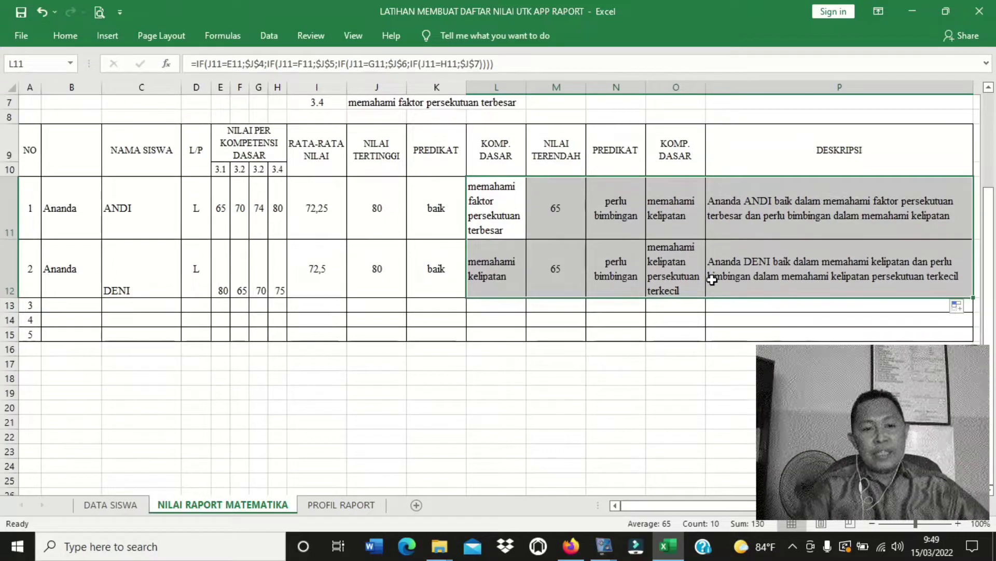
scroll(517, 386, "up", 1)
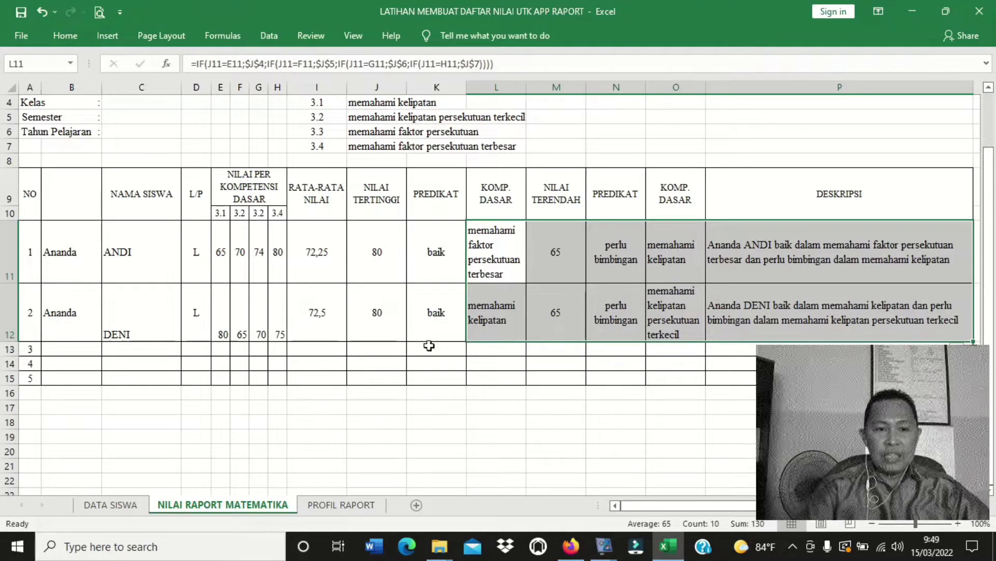
left_click(455, 422)
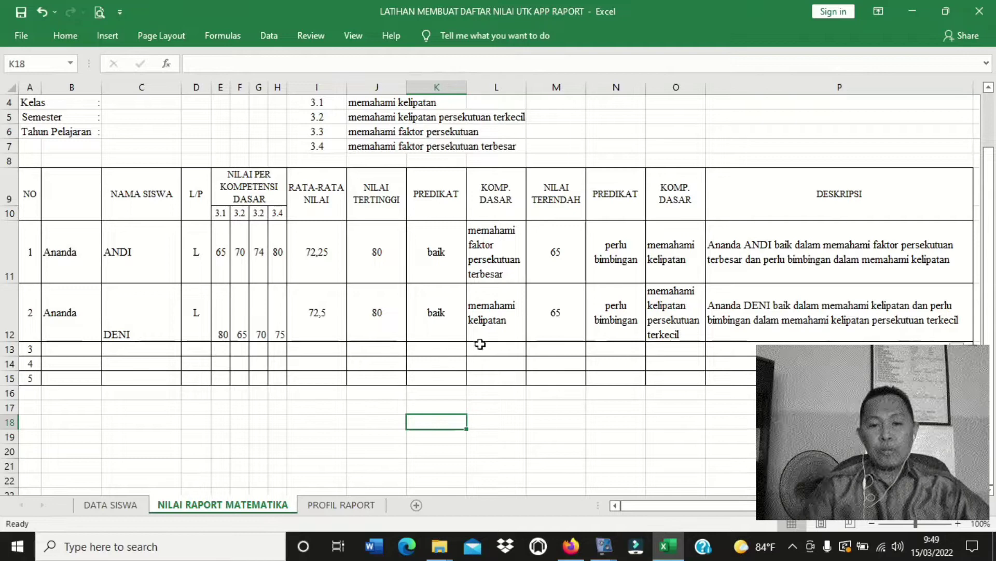
Step: Append the word MATEMATIKA to the sheet title in A1
scroll(245, 306, "up", 1)
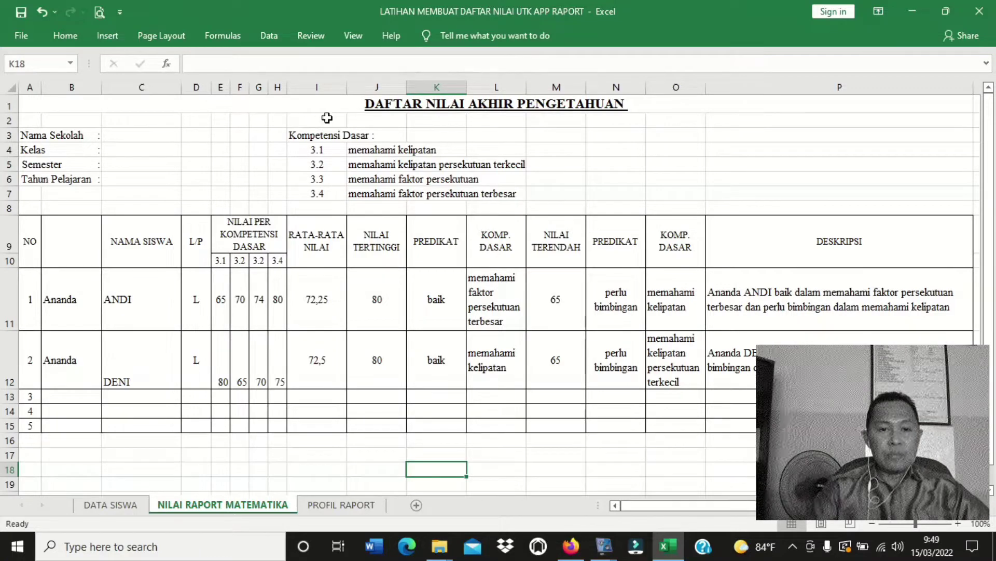
left_click(424, 100)
left_click(394, 66)
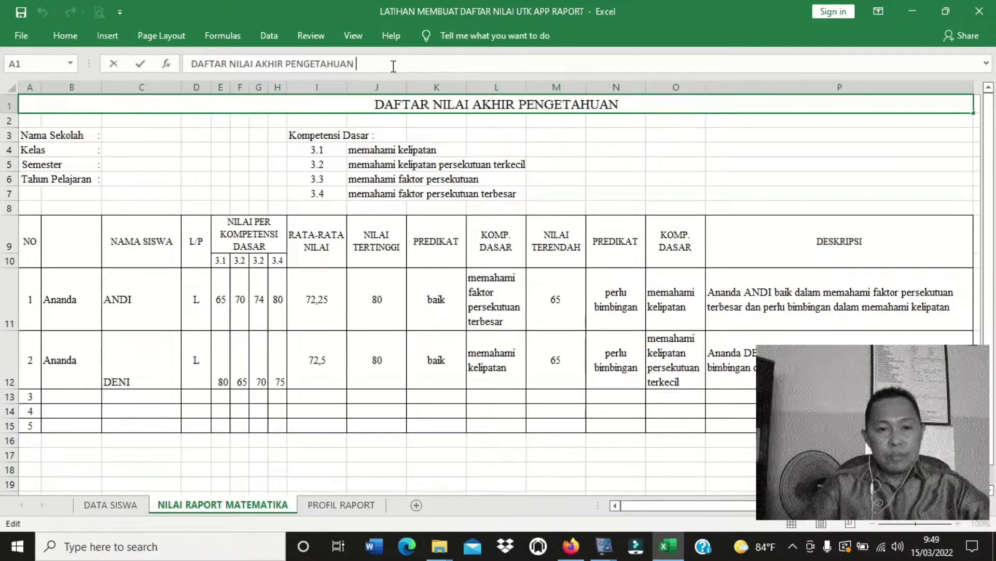
key("ctrl+b")
key("ctrl+u")
type("MATEMATIKA")
key("Return")
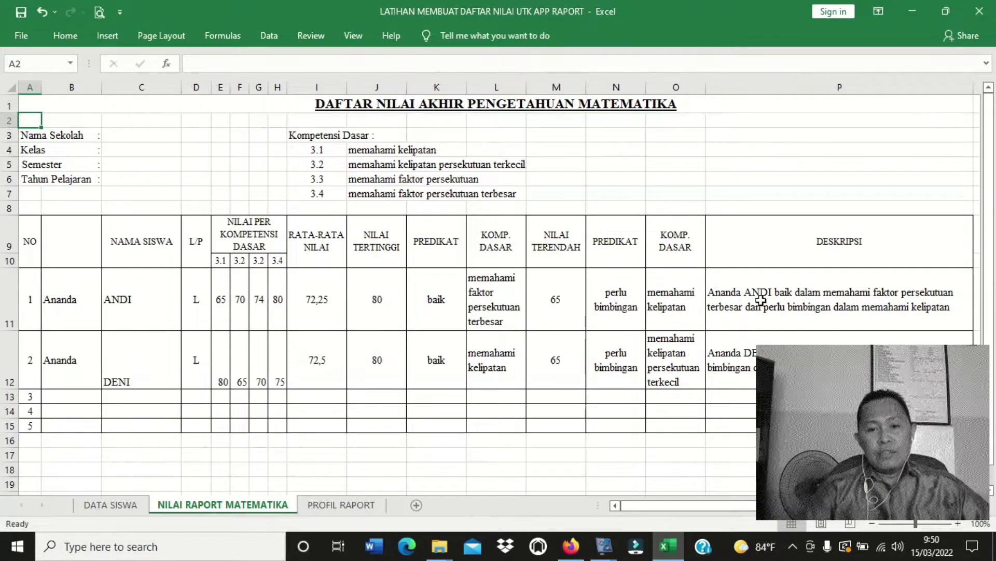
Step: Open the PROFIL RAPORT sheet and select the student name cell D3 beside Nama Peserta didik
scroll(685, 294, "down", 2)
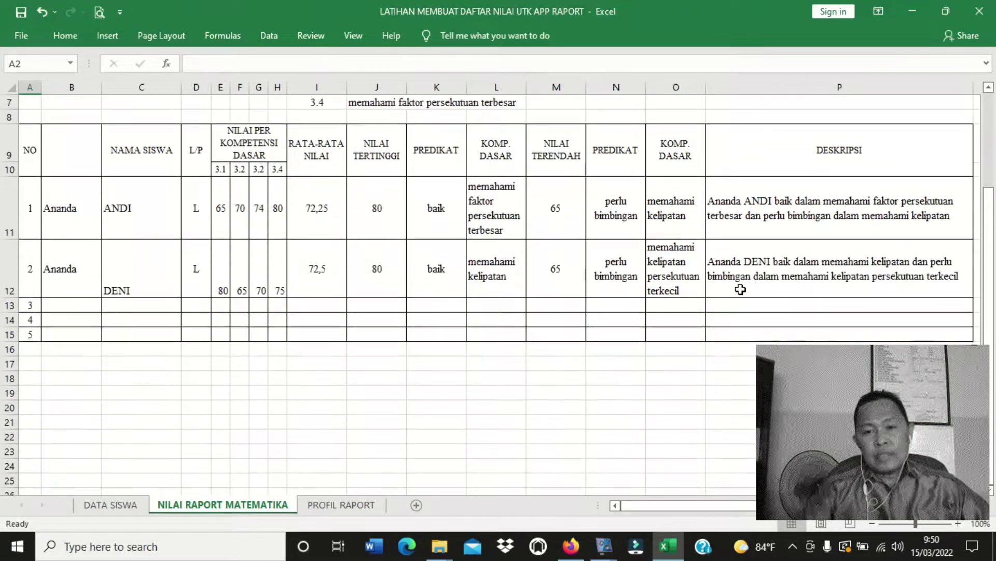
left_click(330, 506)
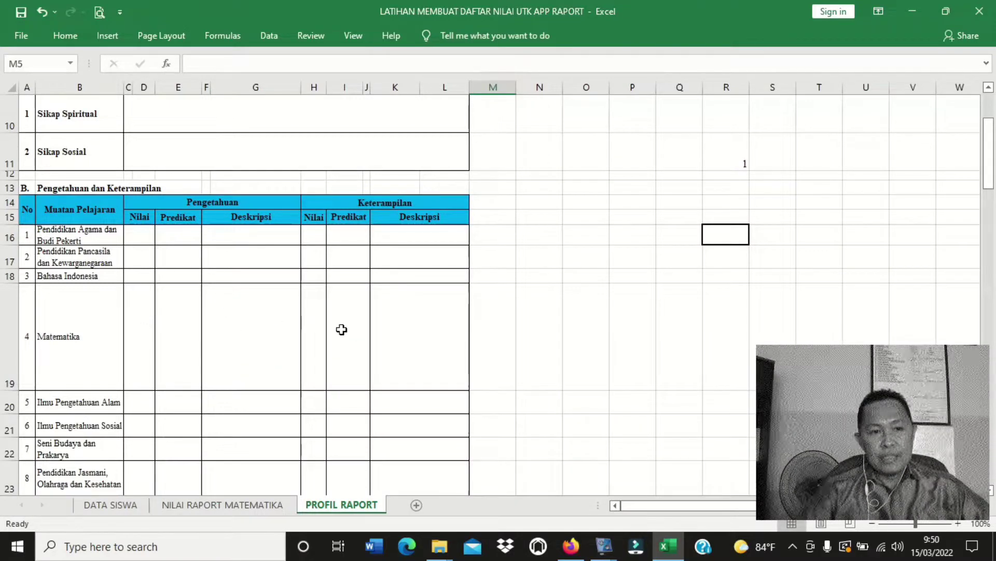
scroll(345, 329, "up", 3)
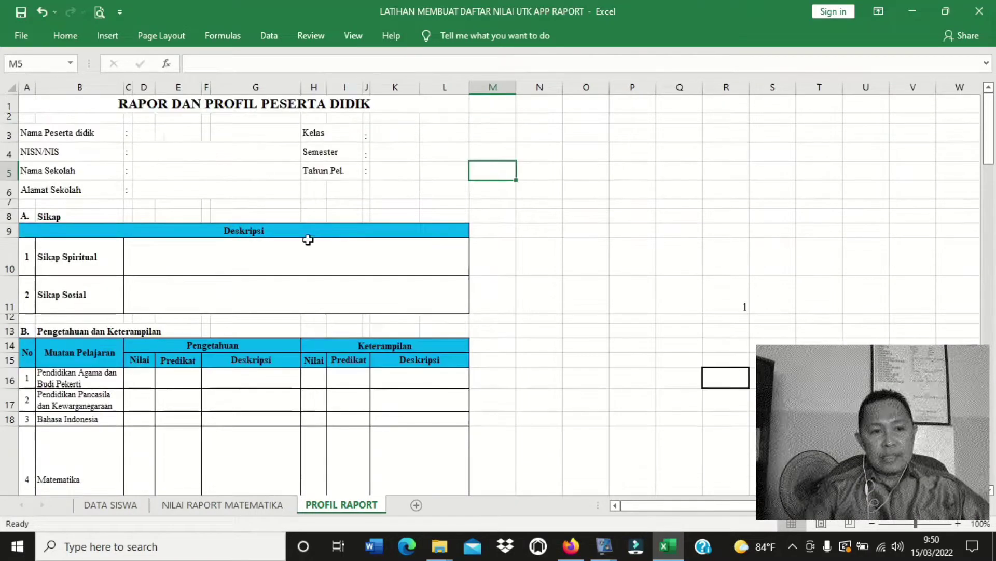
left_click(131, 134)
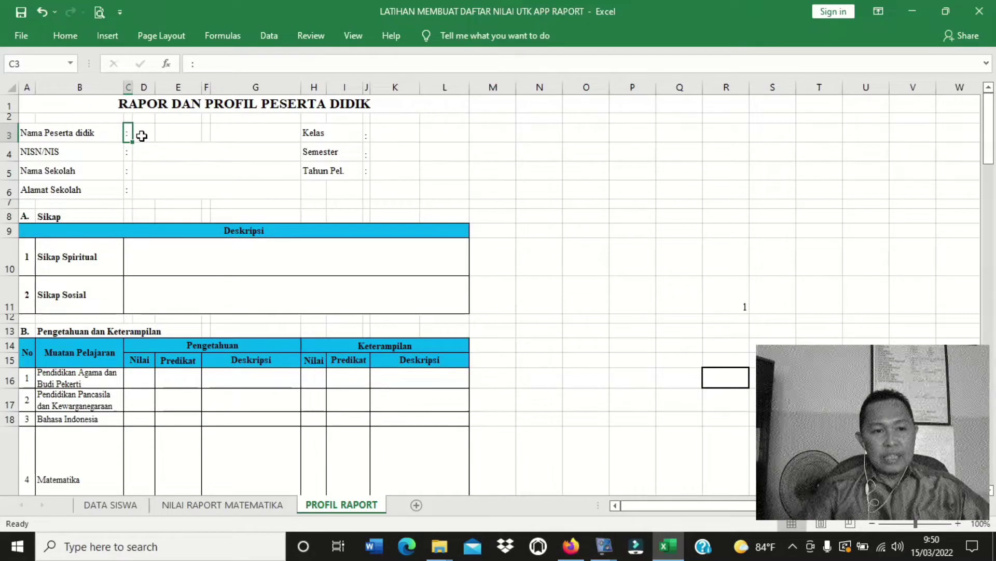
left_click(141, 135)
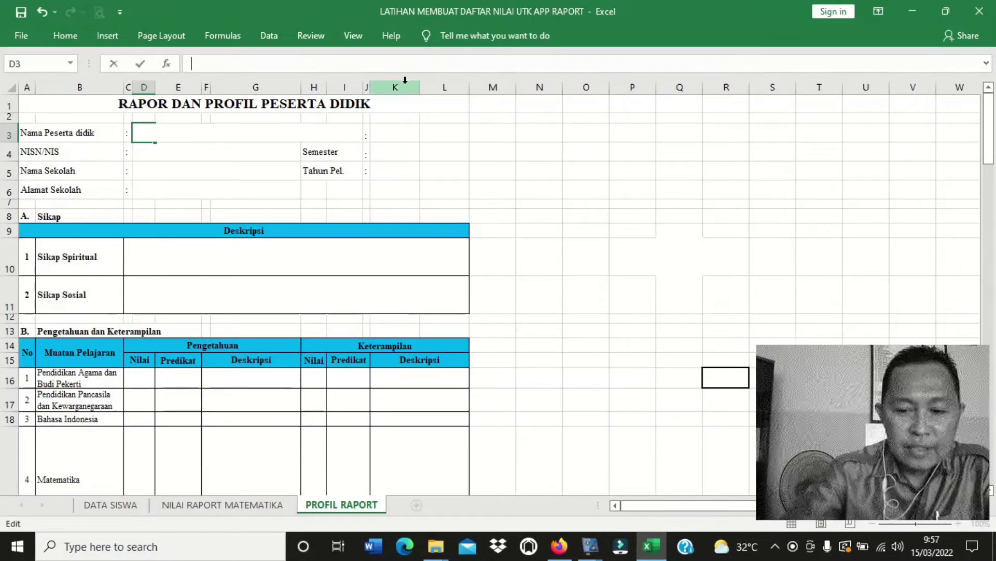
left_click(207, 151)
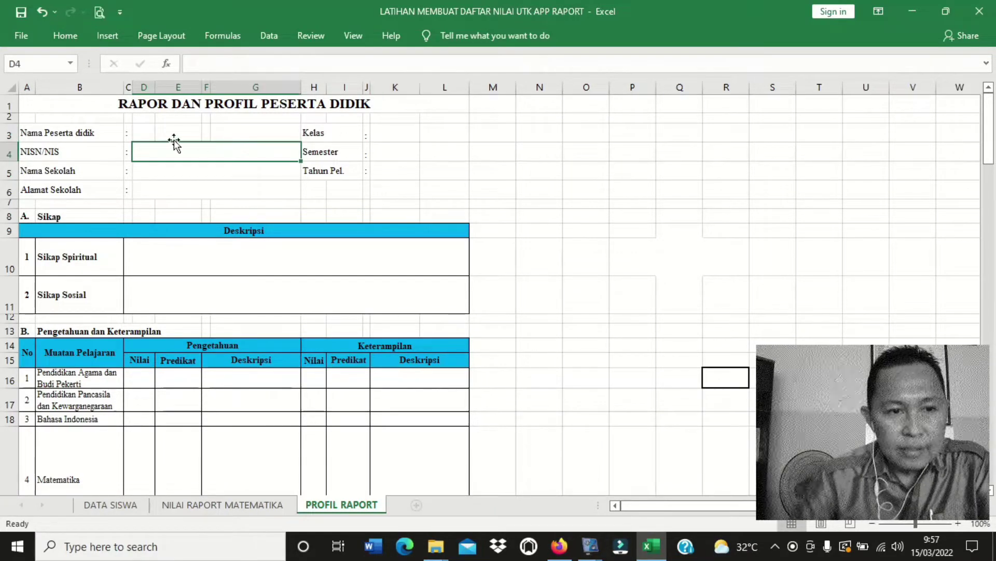
left_click(145, 134)
type("=")
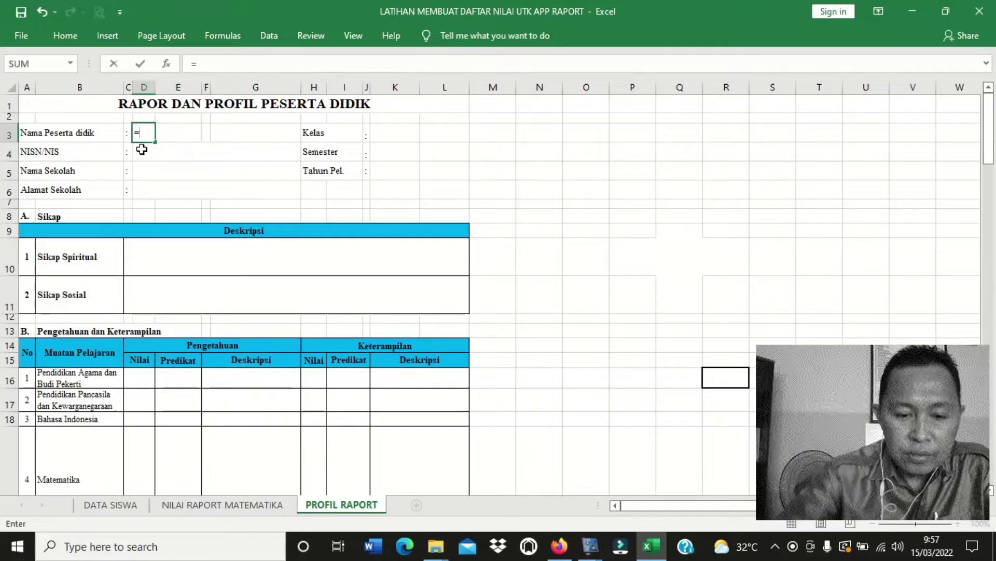
type("VLO")
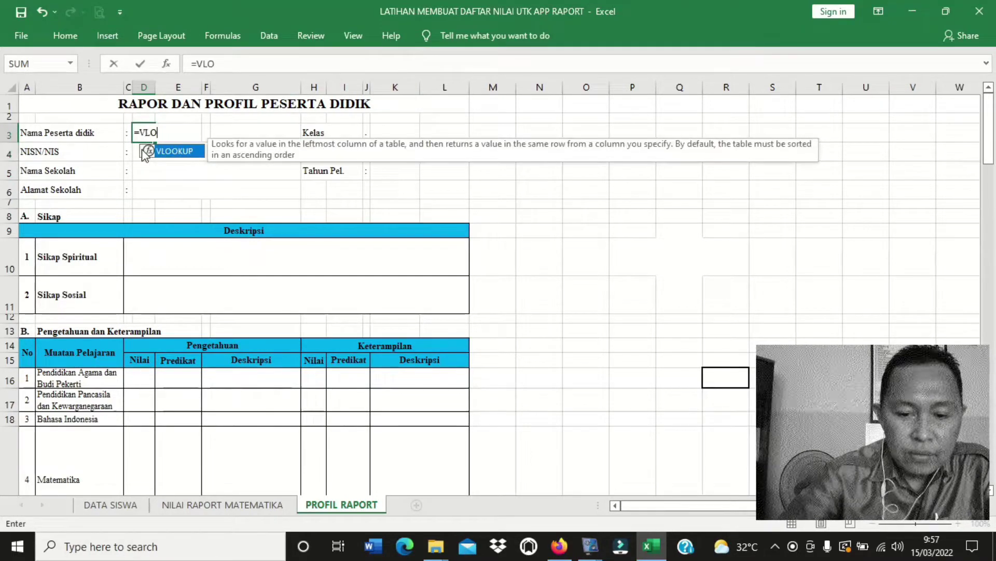
key("BackSpace")
key("BackSpace")
key("BackSpace")
key("BackSpace")
key("BackSpace")
key("BackSpace")
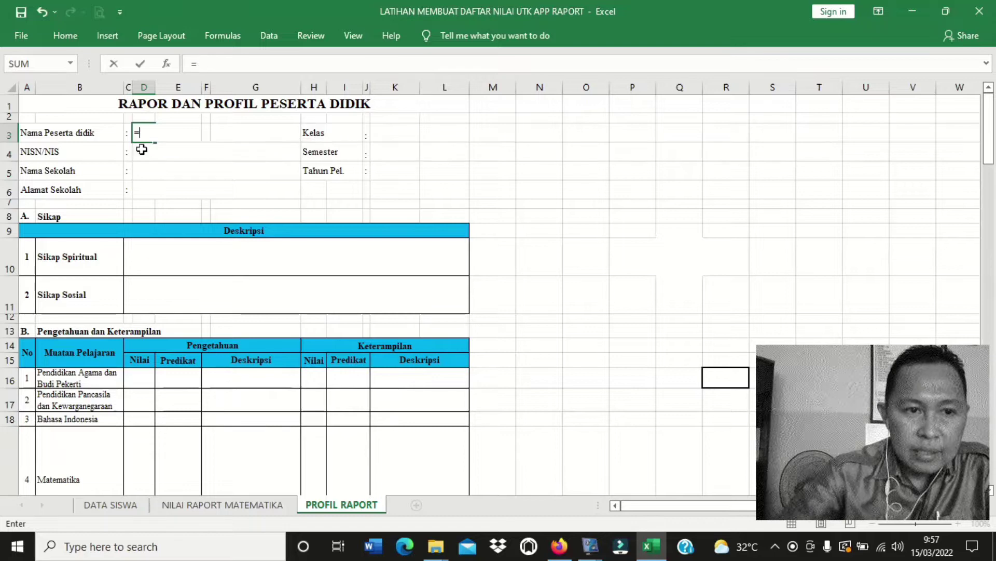
left_click(142, 149)
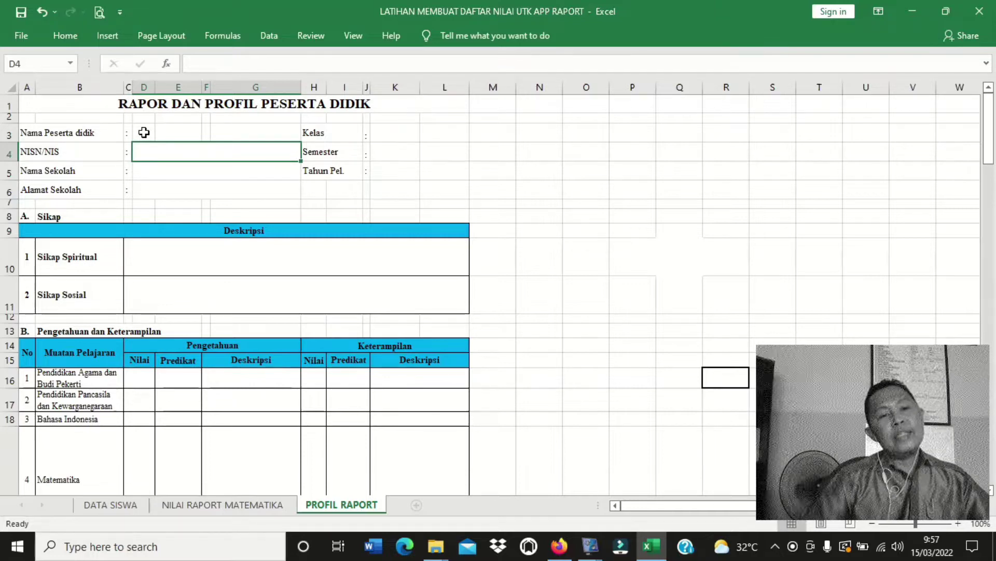
Step: Start a VLOOKUP formula in D3 with the absolute reference $Q$10 as its lookup value
left_click(144, 132)
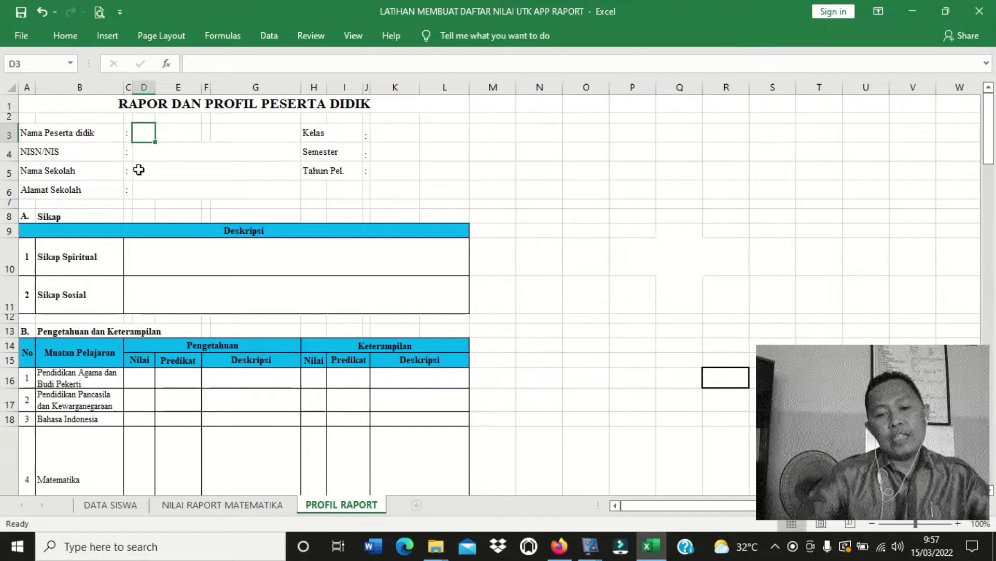
type("=")
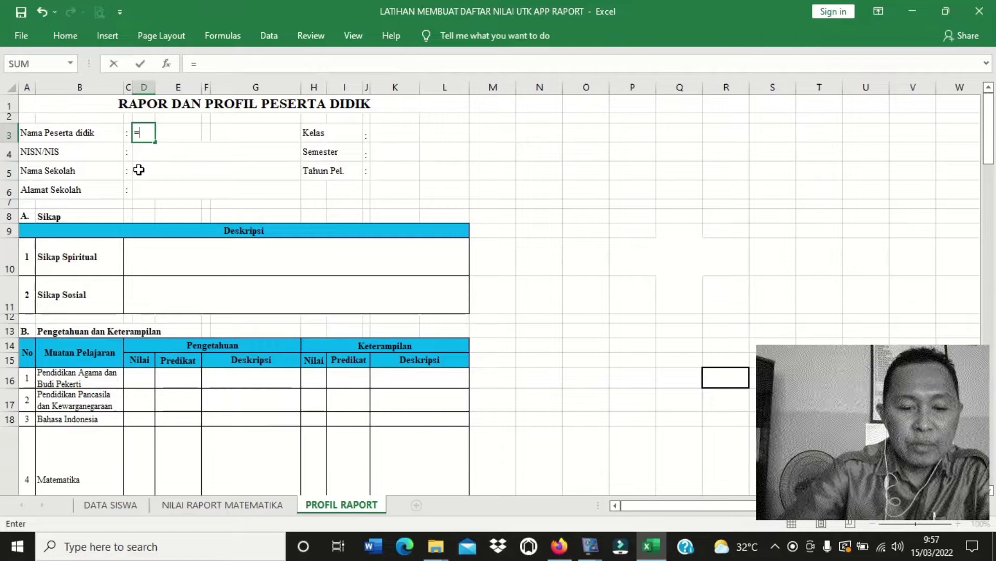
type("VLOOKUP(")
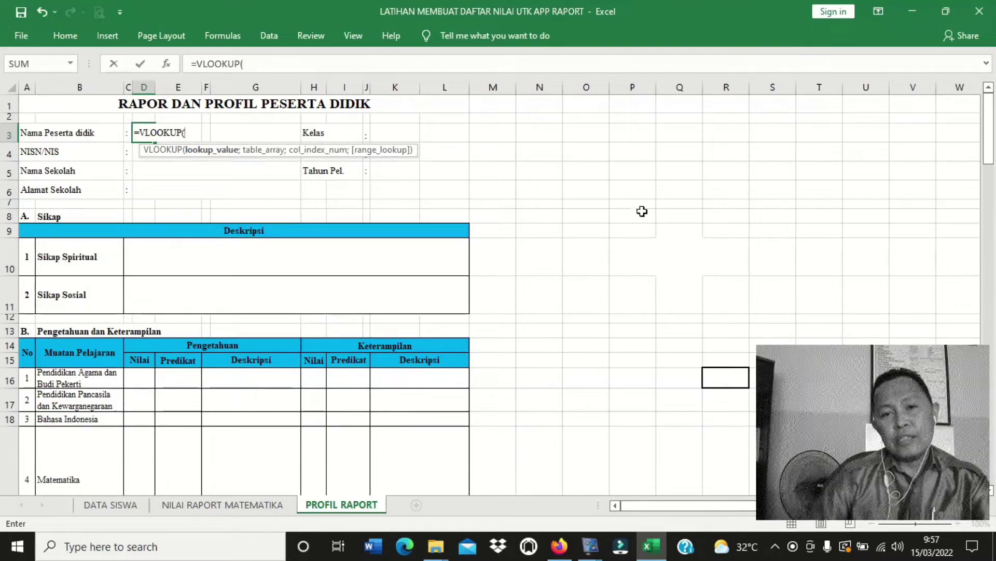
left_click(683, 253)
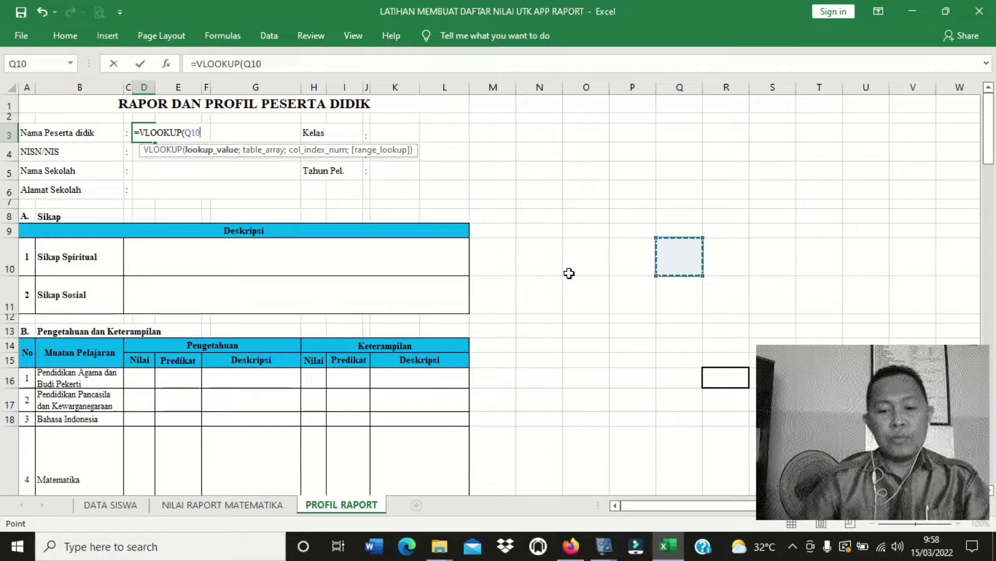
left_click(242, 63)
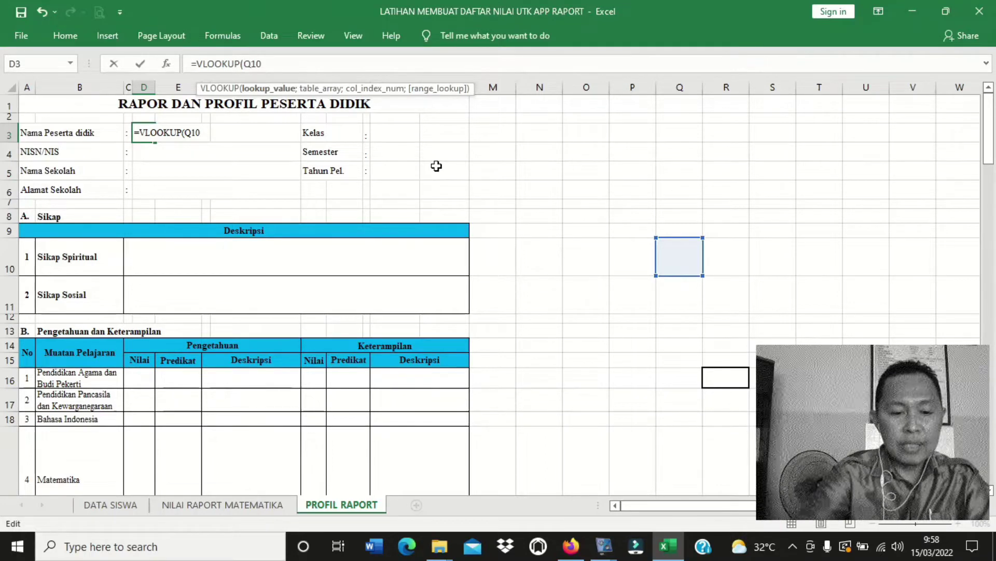
type("$Q")
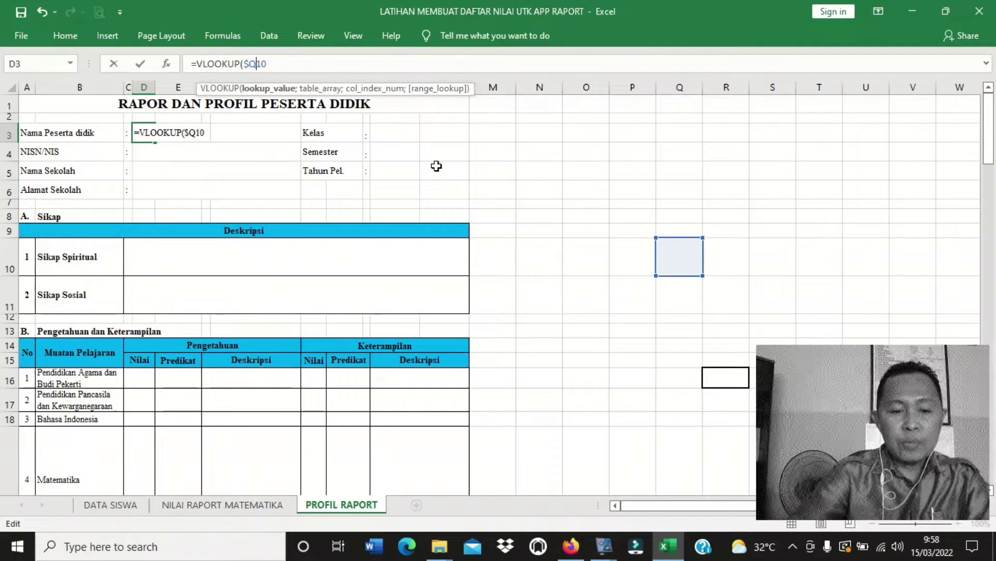
type("$")
key("Right")
type(";")
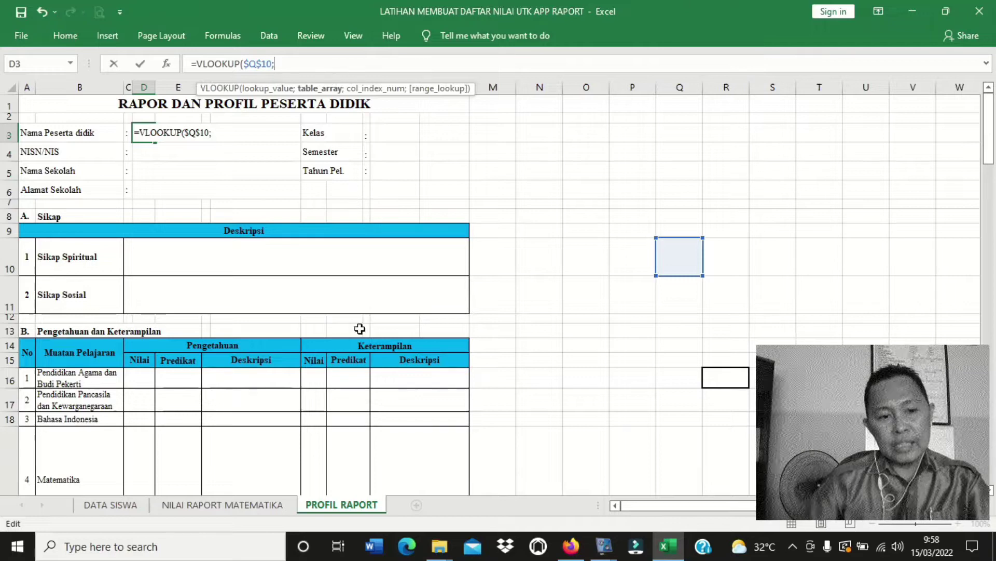
Step: Set the VLOOKUP table array to the absolute range $A$9:$T$15 on the DATA SISWA sheet, followed by a semicolon
left_click(134, 506)
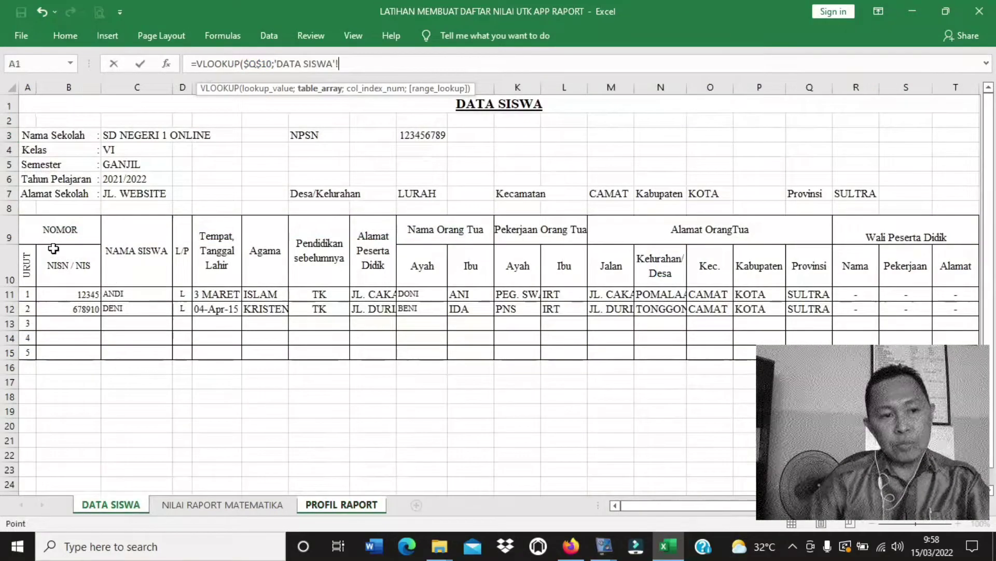
left_click_drag(38, 230, 929, 353)
left_click(341, 65)
type("$A$9:$T$15")
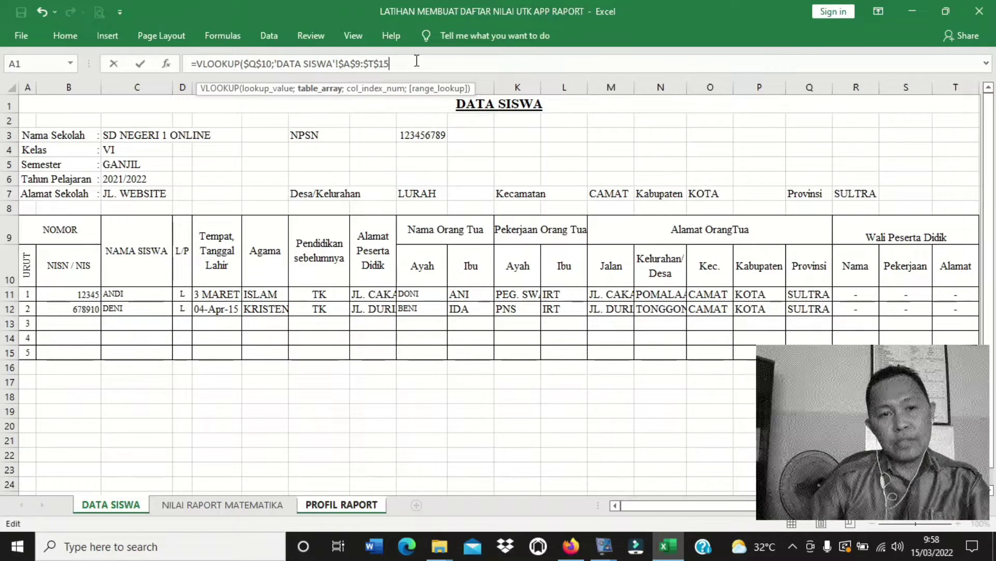
type(";")
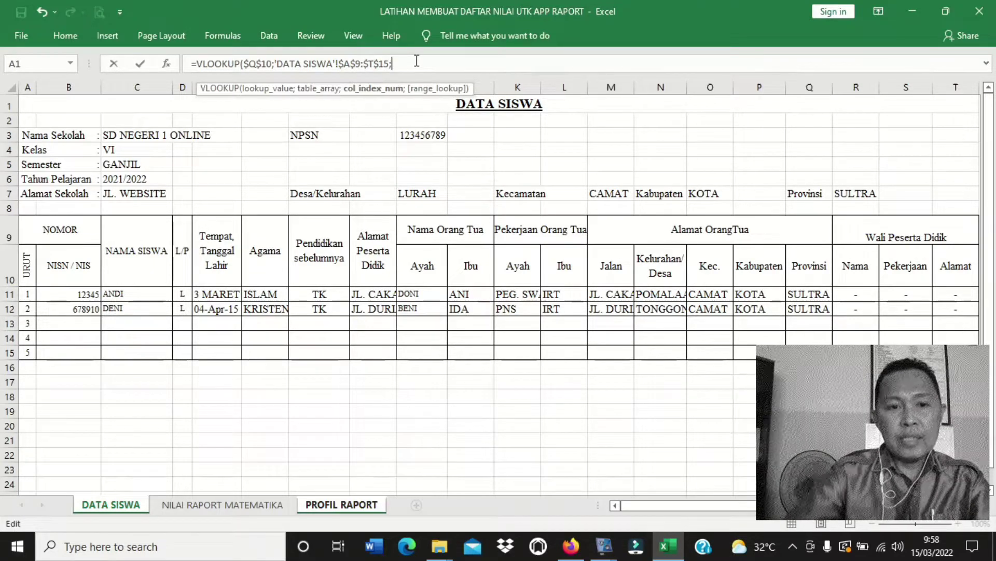
Step: Return to the PROFIL RAPORT sheet and delete the stray 'PROFIL RAPORT'! reference from the end of the D3 formula
left_click(368, 506)
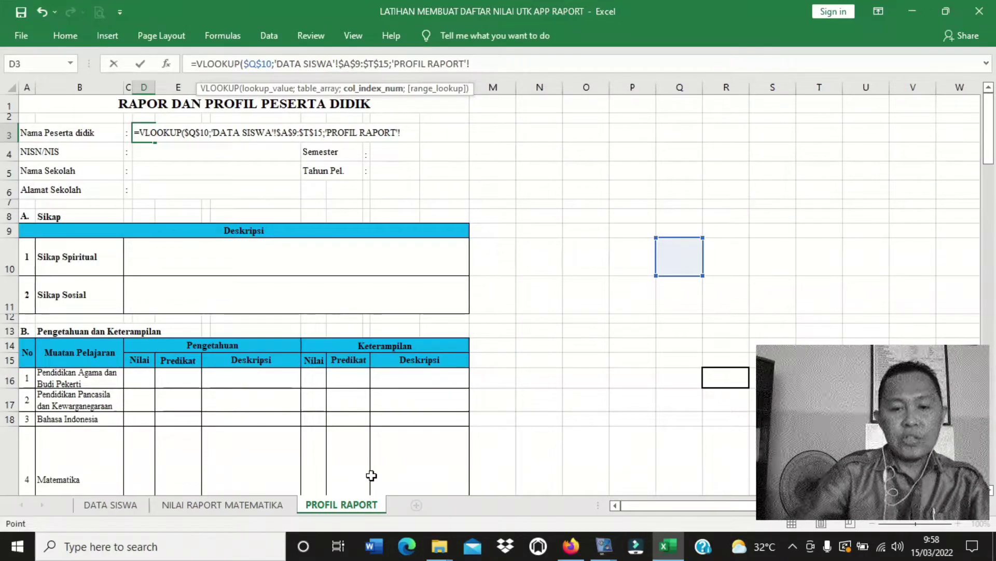
key("BackSpace")
key("BackSpace")
key("BackSpace")
key("BackSpace")
key("BackSpace")
key("BackSpace")
key("BackSpace")
key("BackSpace")
key("BackSpace")
key("BackSpace")
key("BackSpace")
key("BackSpace")
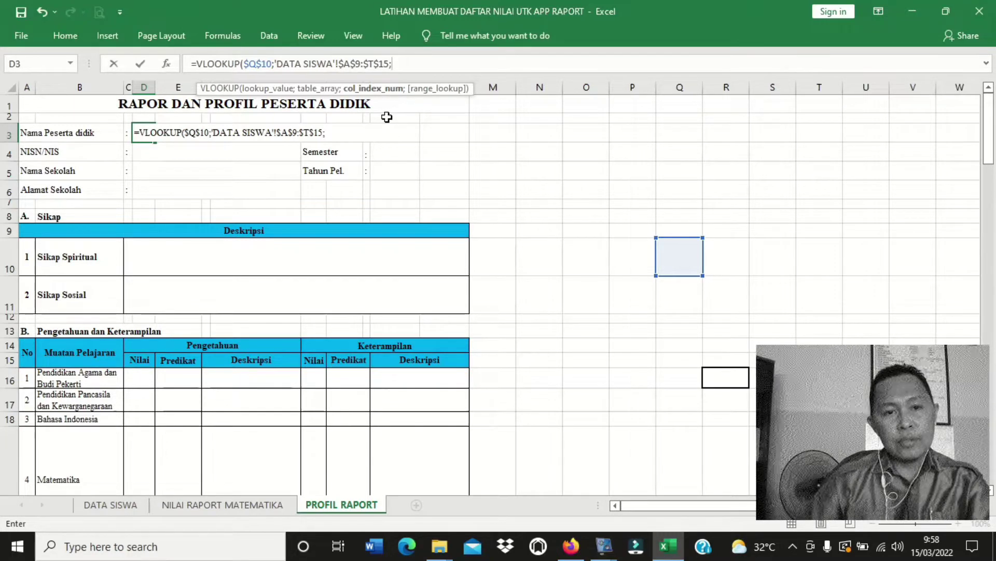
Step: Check the NAMA SISWA column's position on the DATA SISWA sheet and delete the stray 'DATA SISWA'! reference from the formula's end
left_click(133, 505)
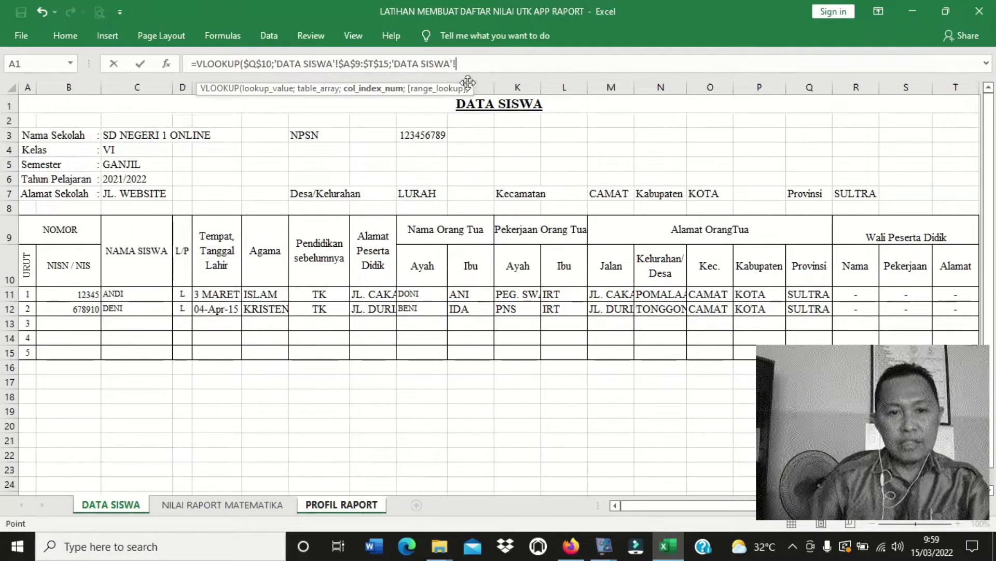
key("BackSpace")
key("BackSpace")
key("BackSpace")
key("BackSpace")
key("BackSpace")
key("BackSpace")
key("BackSpace")
key("BackSpace")
key("BackSpace")
key("BackSpace")
key("BackSpace")
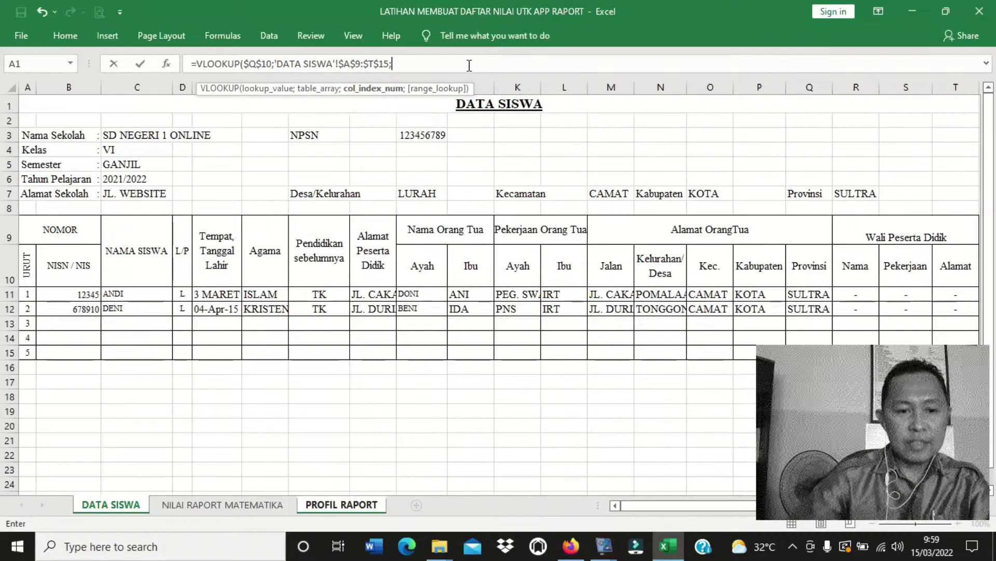
Step: Go back to the PROFIL RAPORT sheet and remove the stray 'PROFIL RAPORT'! reference added after the table array
left_click(367, 504)
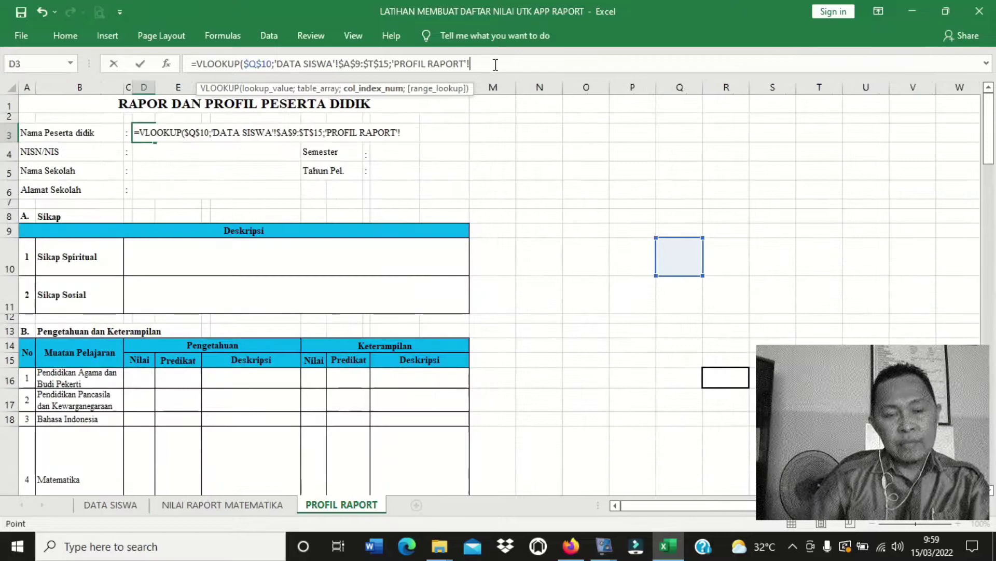
key("BackSpace")
key("BackSpace")
key("BackSpace")
key("BackSpace")
key("BackSpace")
key("BackSpace")
key("BackSpace")
key("BackSpace")
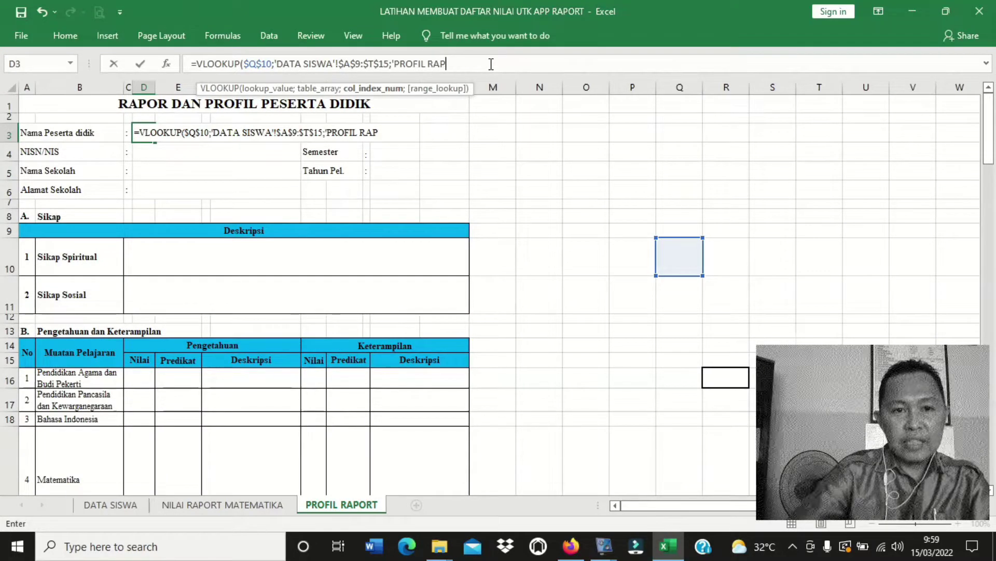
key("BackSpace")
key("BackSpace")
key("BackSpace")
key("BackSpace")
key("BackSpace")
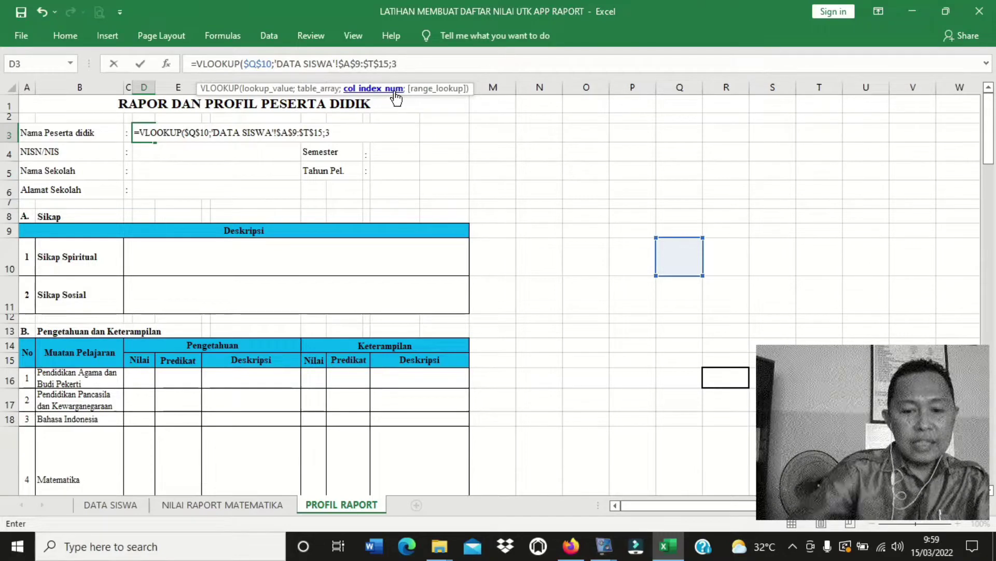
Step: Complete the D3 VLOOKUP formula with column index 3 and FALSE for an exact match, and enter it
type("3;")
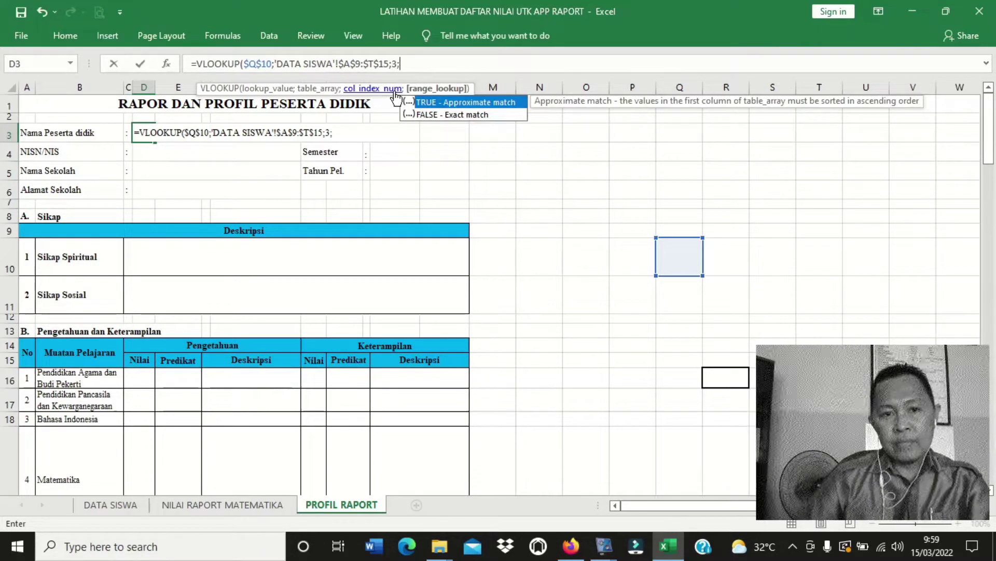
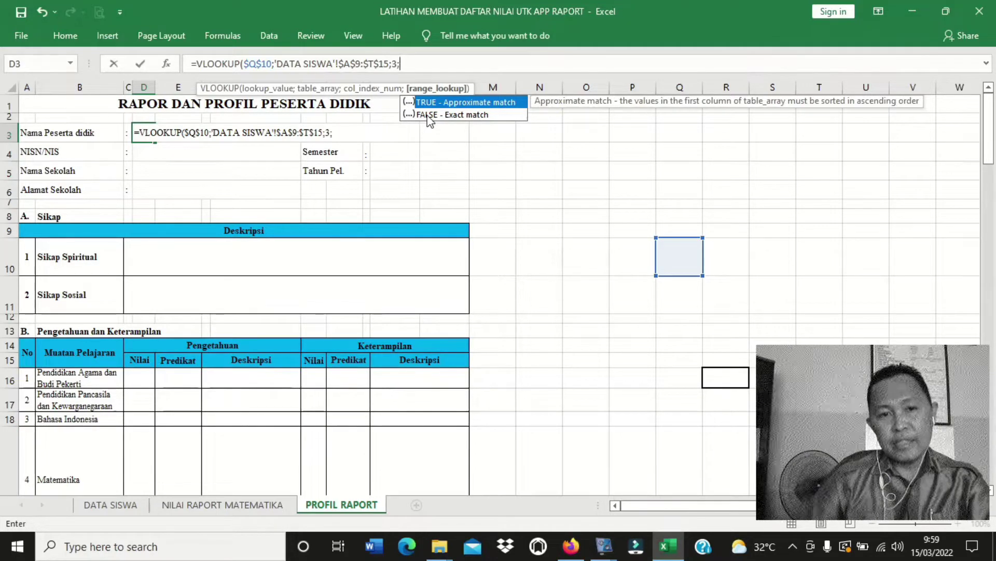
double_click(427, 115)
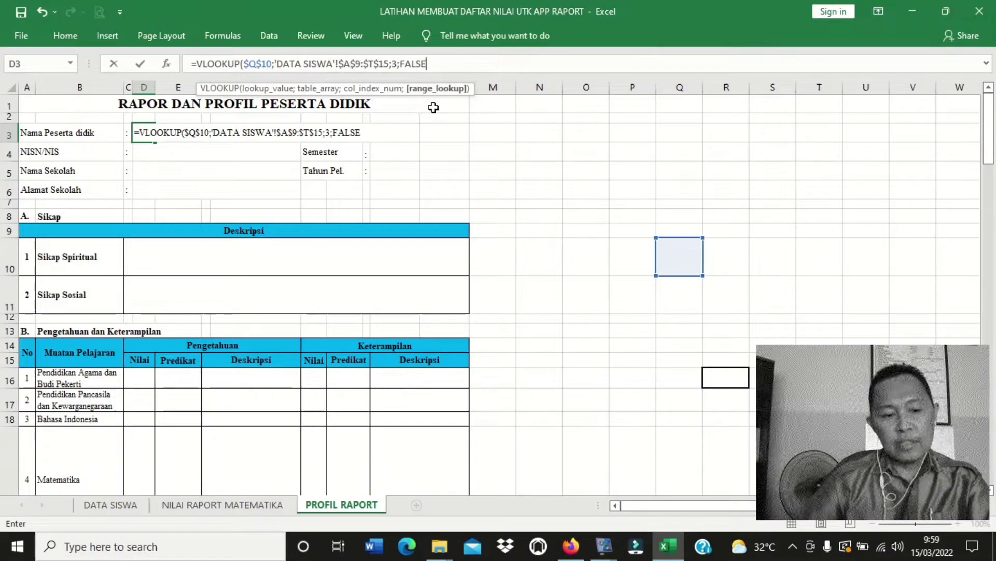
type(")")
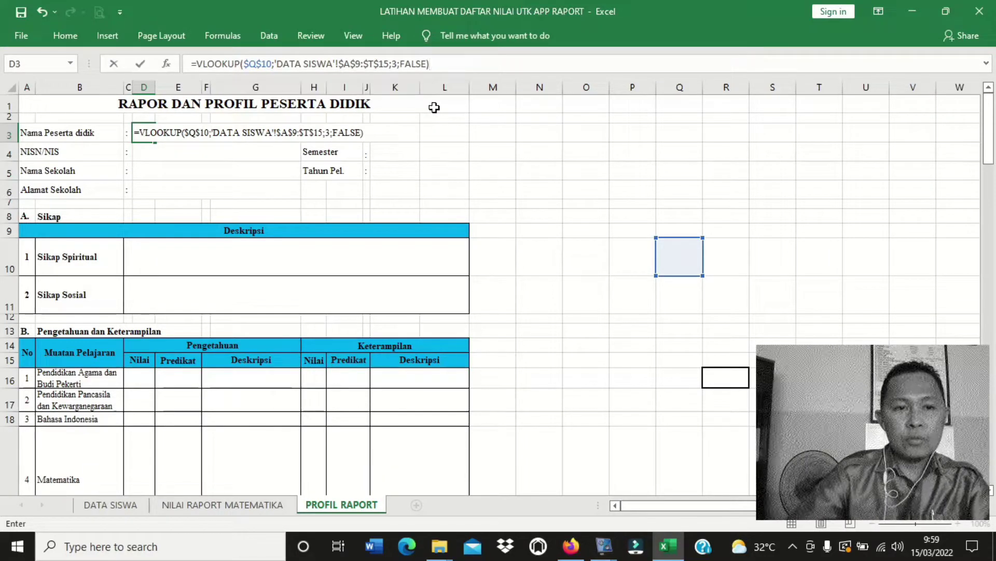
key("Return")
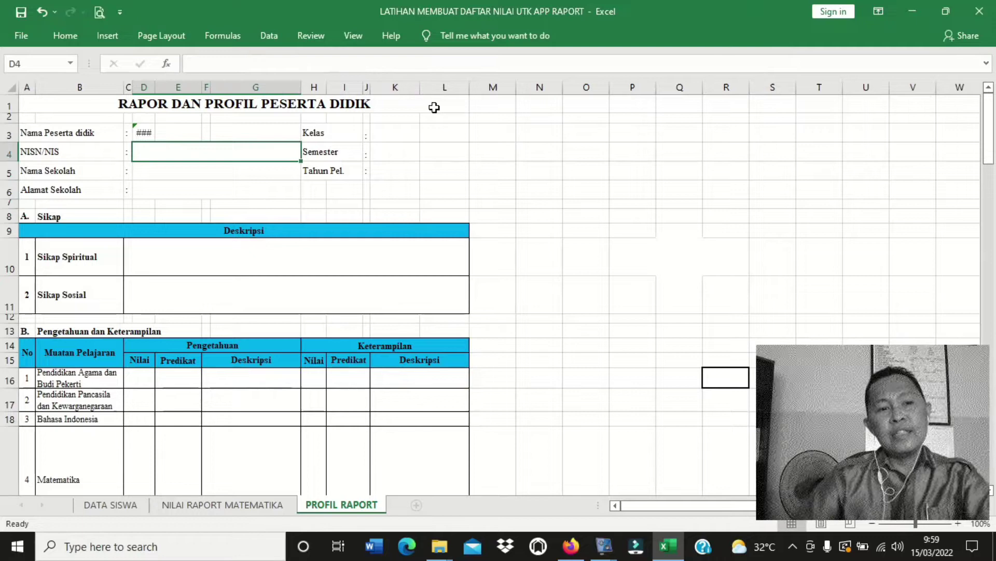
Step: Enter 1 in the lookup cell Q10 as the student number for the D3 formula
left_click(143, 133)
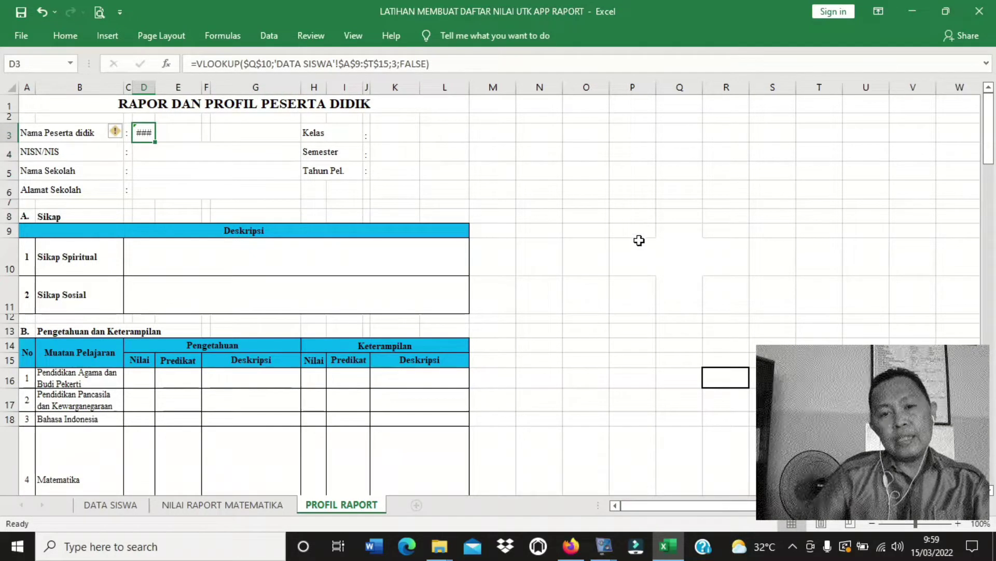
left_click(684, 251)
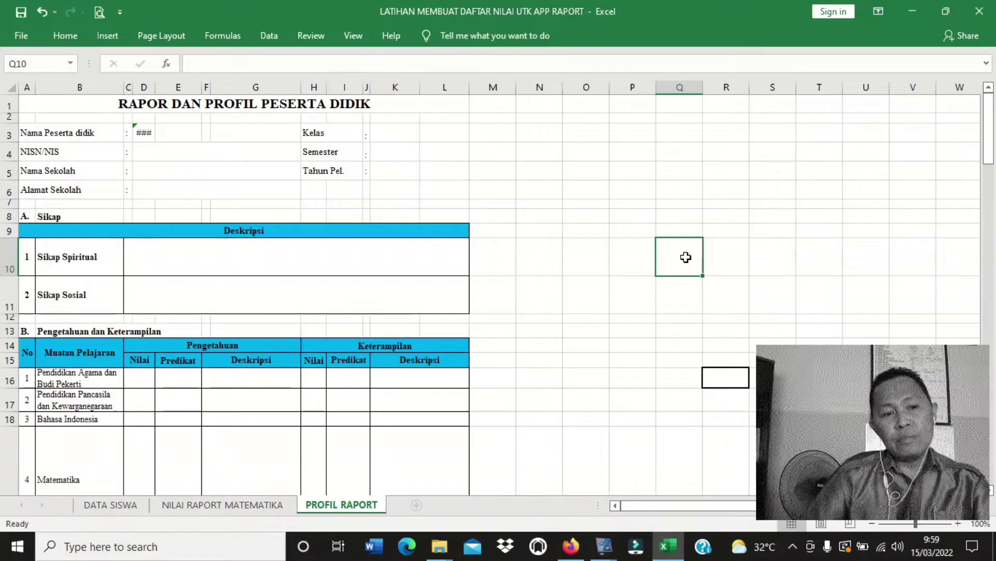
type("1")
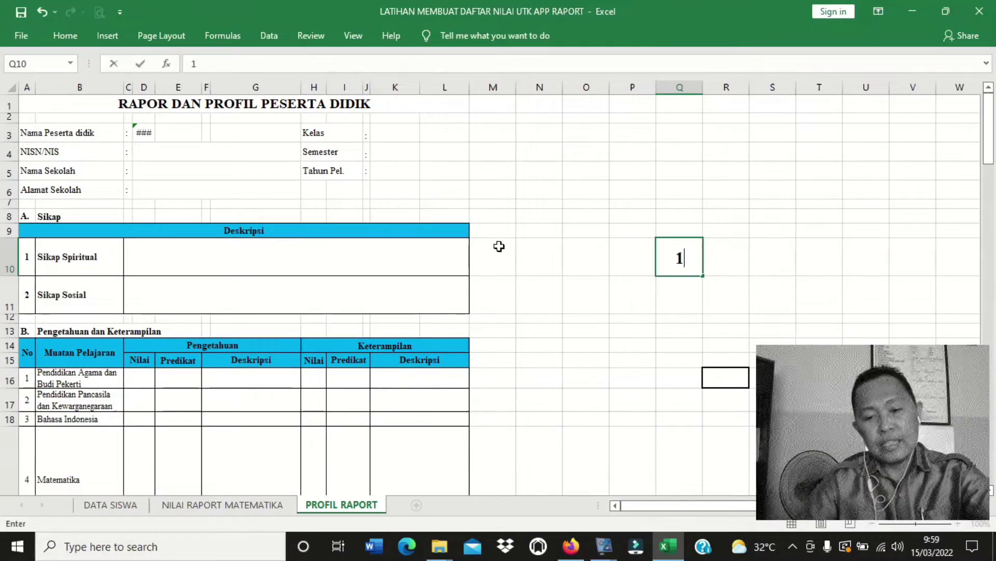
key("Return")
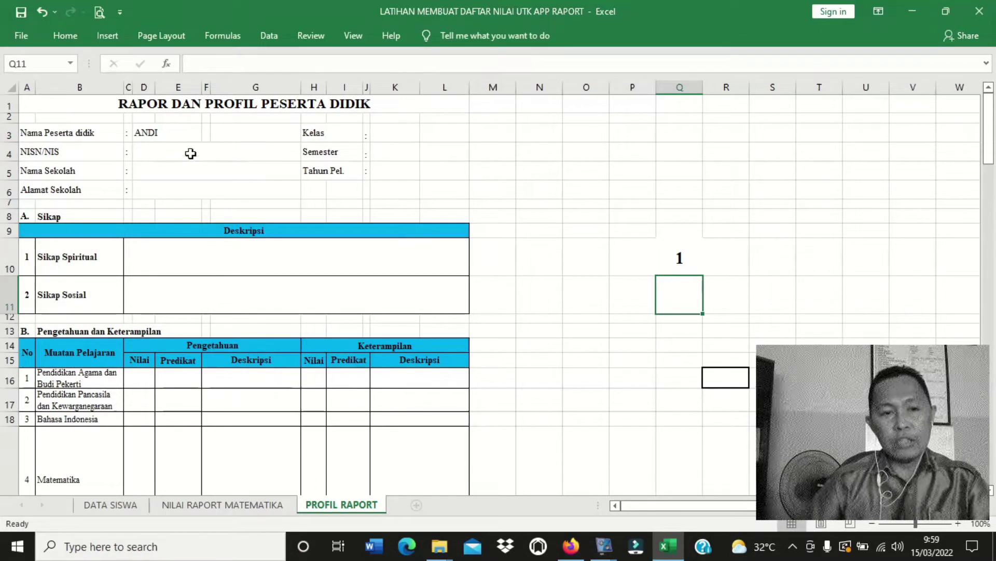
Step: Merge cells D3 to G3 beside Nama Peserta didik and left-align the student name
left_click(177, 133)
left_click(154, 130)
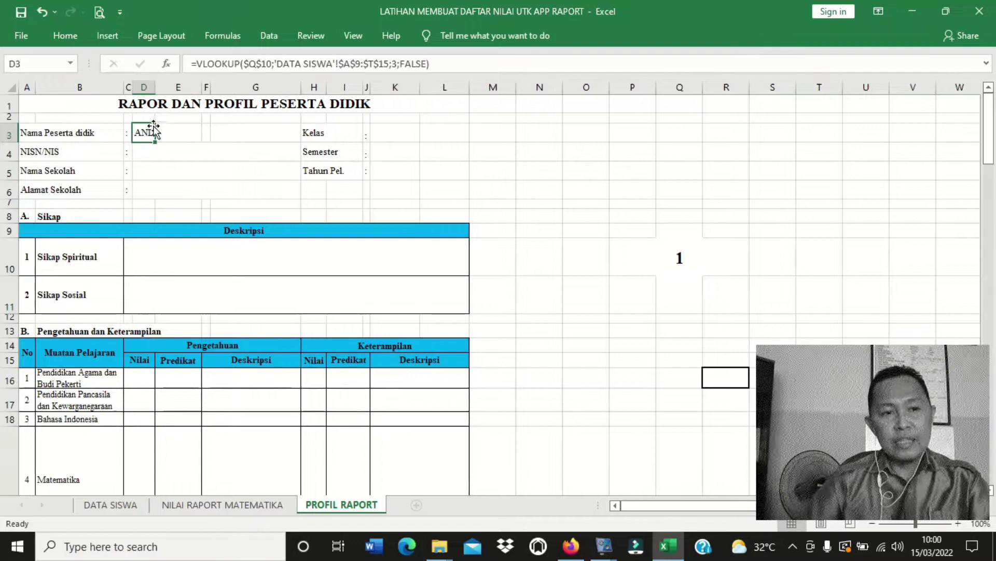
left_click_drag(150, 134, 231, 137)
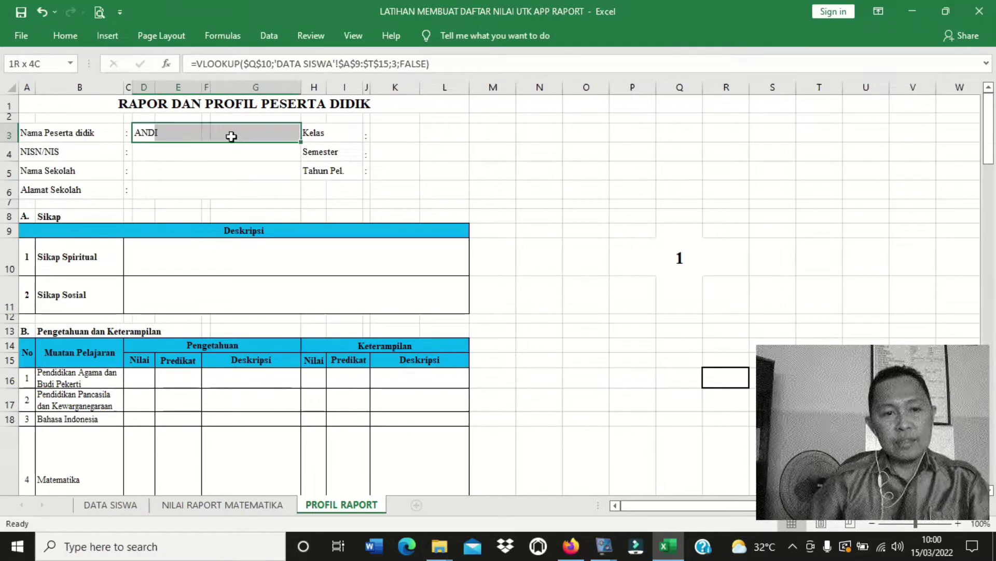
left_click(65, 35)
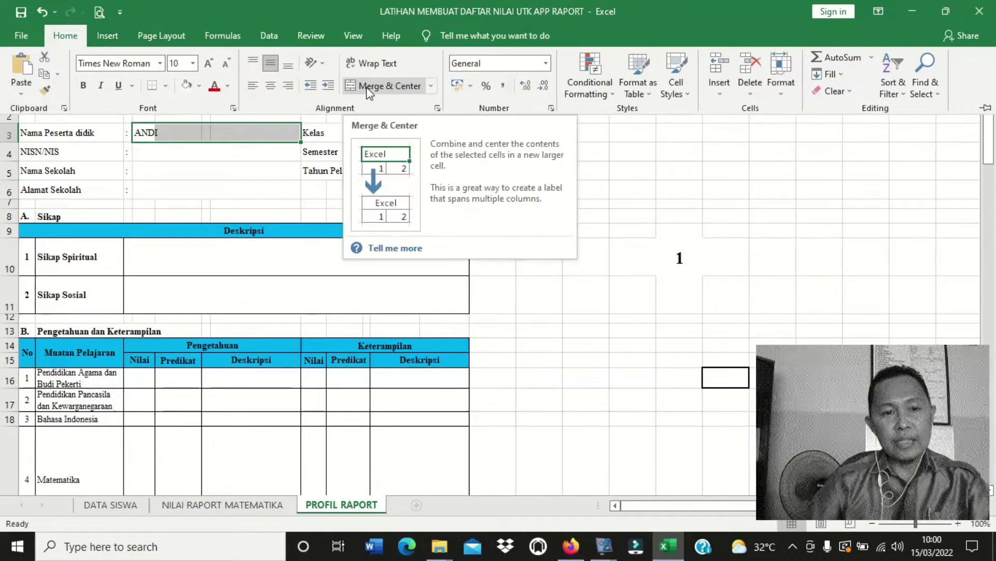
left_click(366, 88)
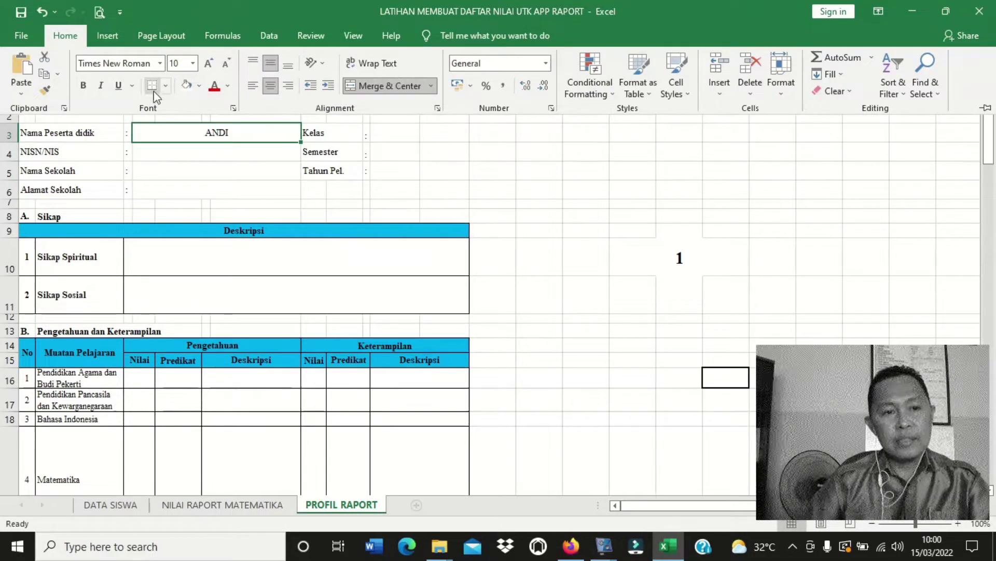
left_click(253, 85)
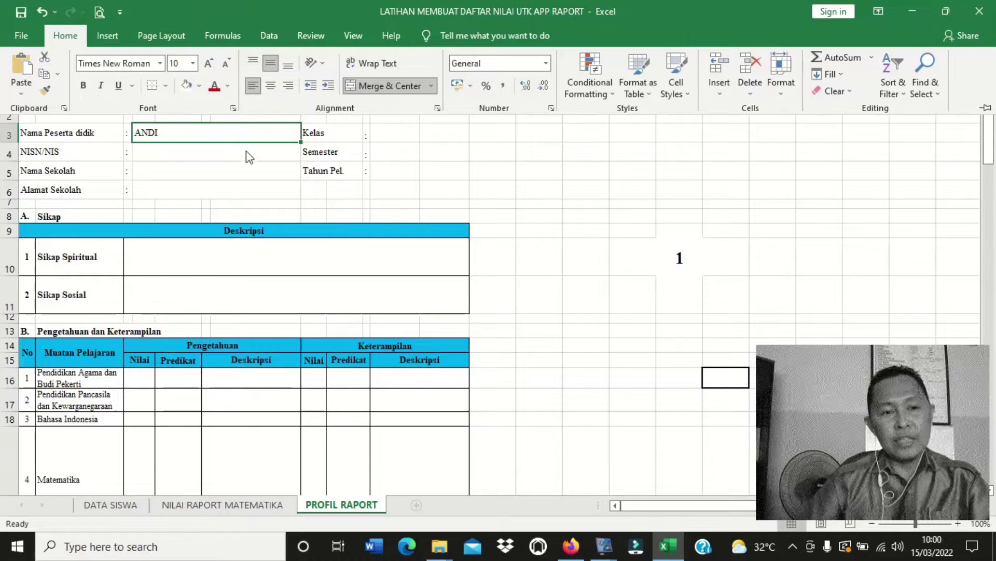
key("ctrl+F1")
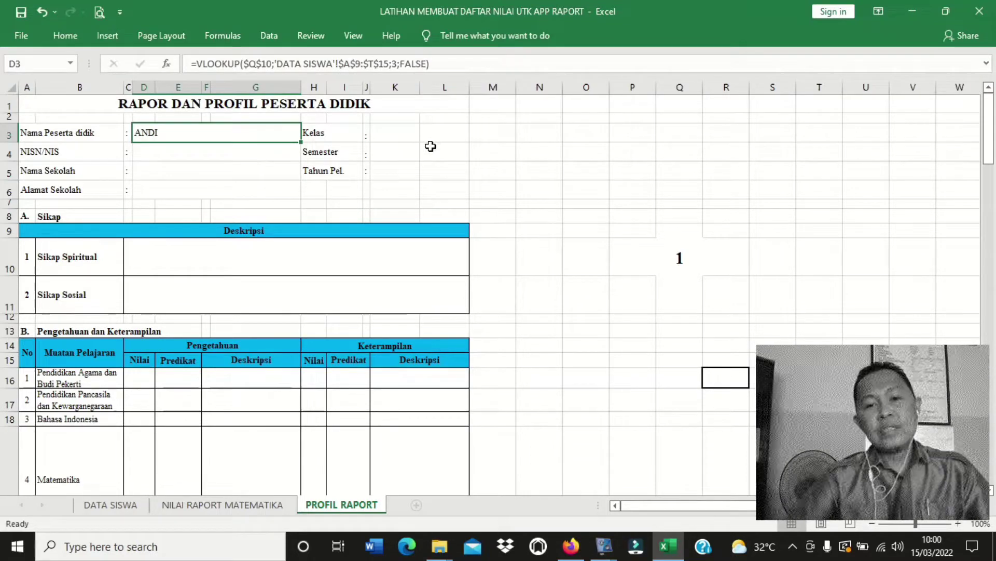
Step: Fill the lookup cell Q10 with the standard yellow colour
left_click(676, 259)
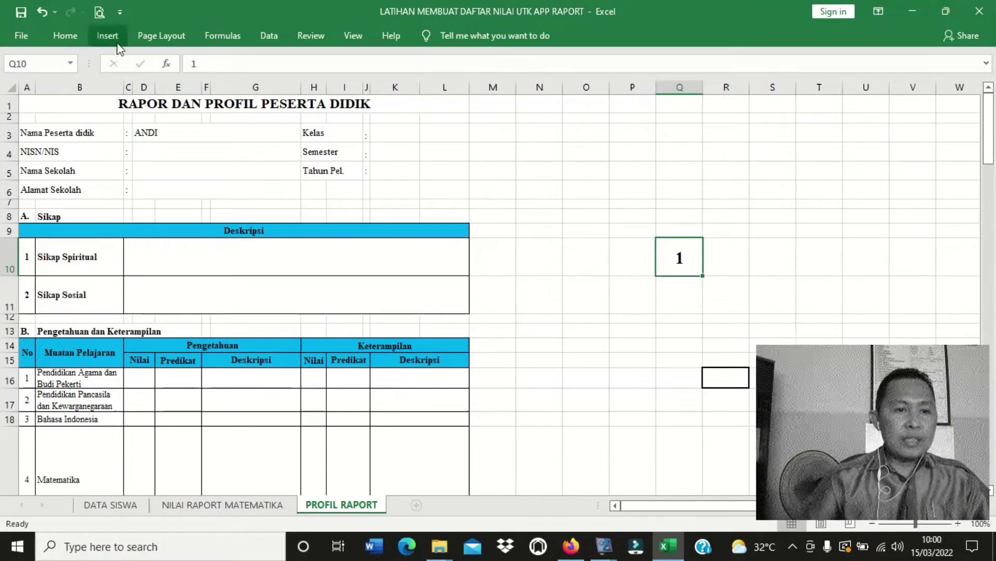
left_click(66, 38)
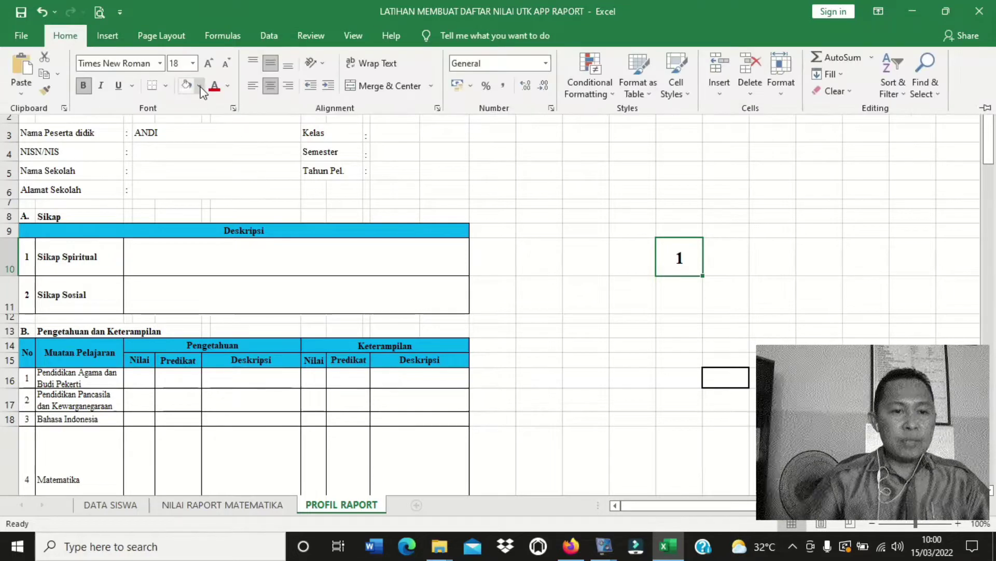
left_click(199, 86)
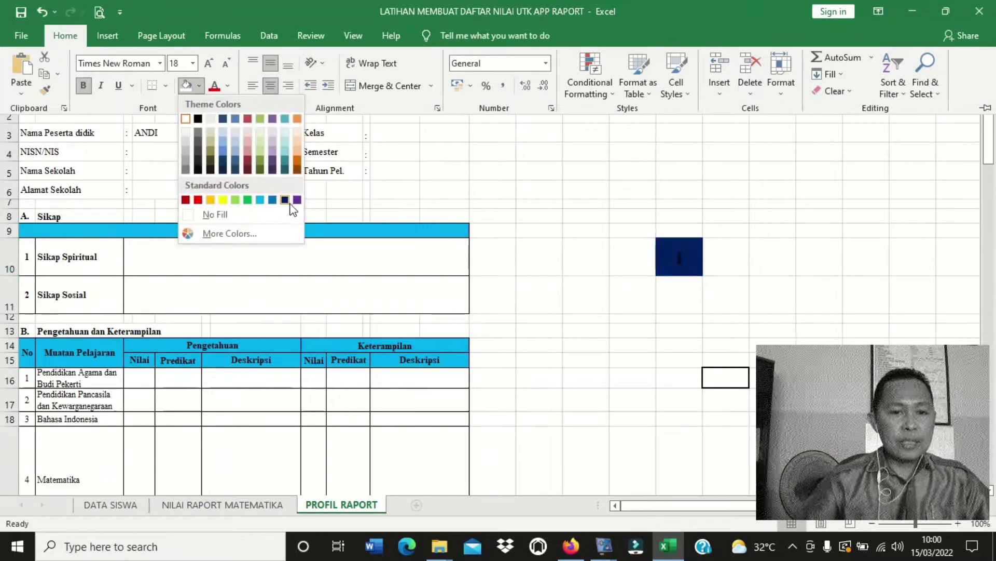
left_click(224, 202)
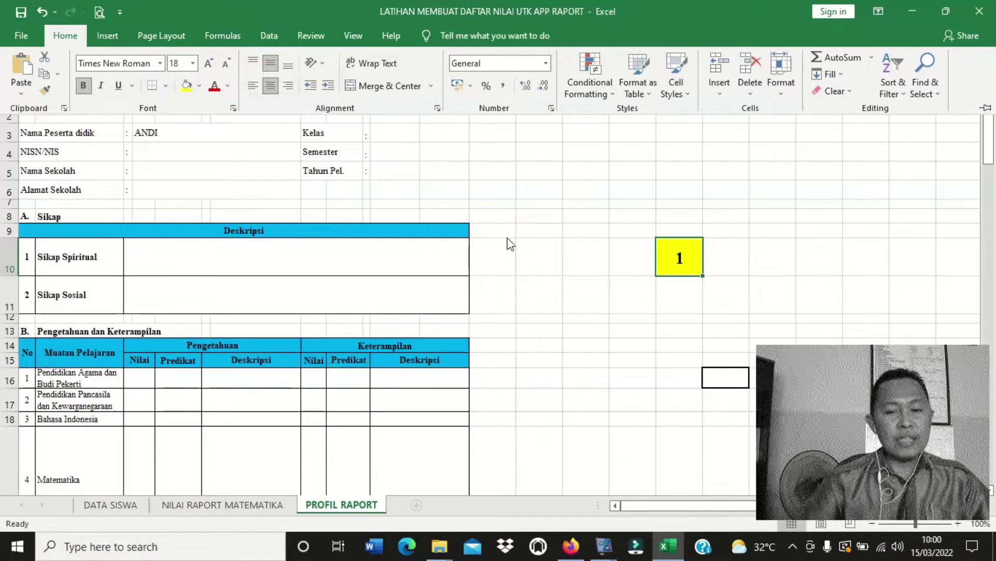
left_click(515, 248)
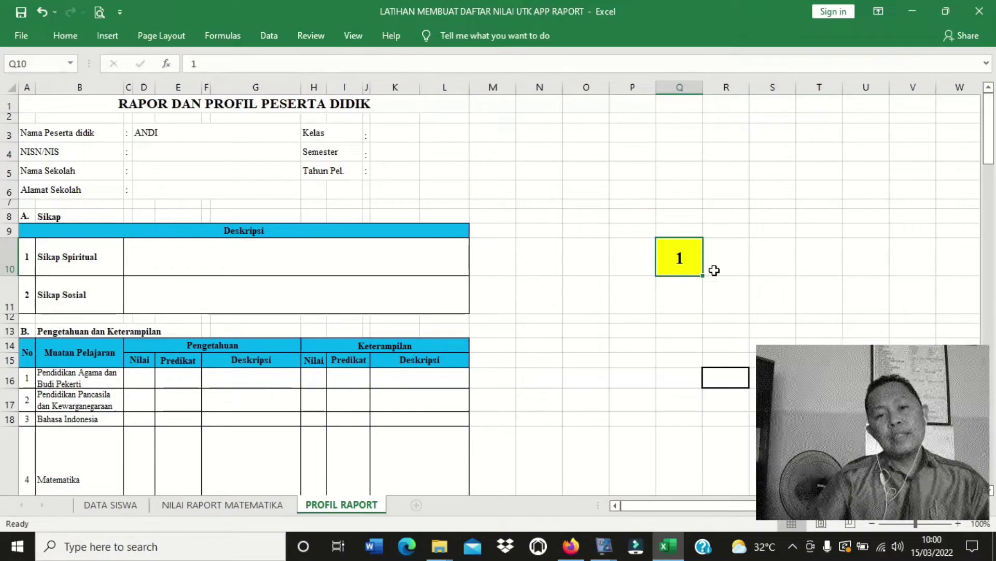
Step: Set Q10 to 2 and compare the student name on PROFIL RAPORT with the list on the DATA SISWA sheet
type("2")
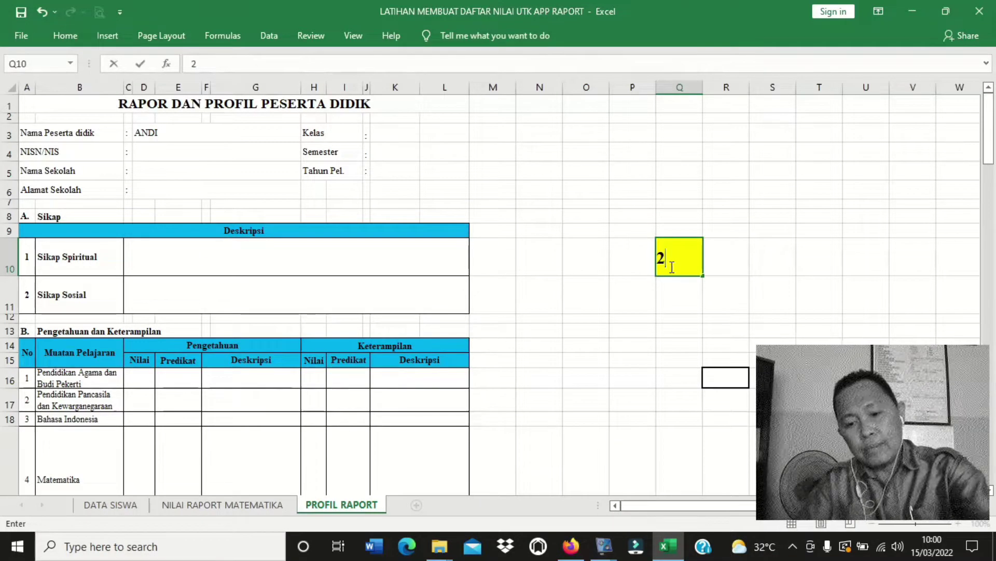
key("Return")
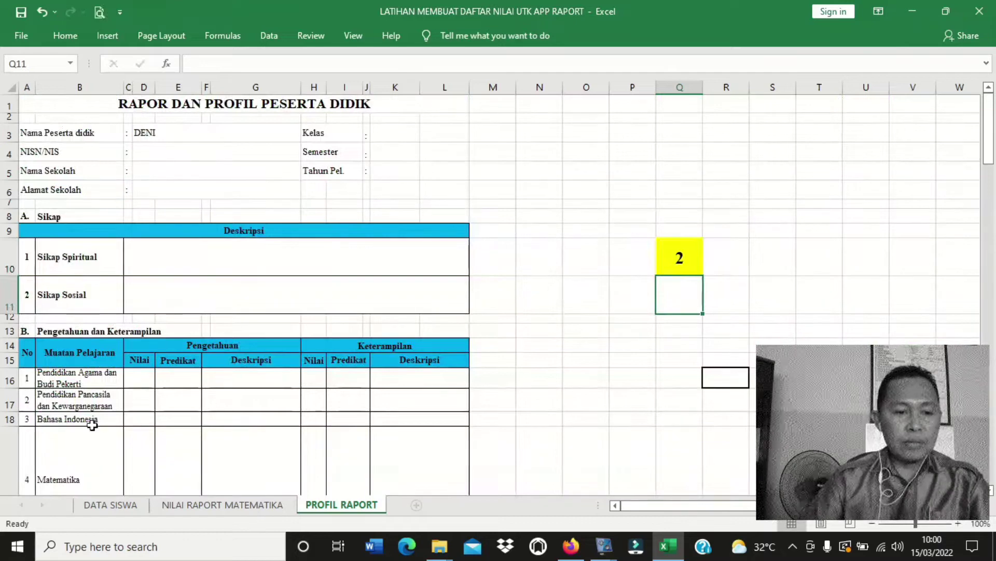
left_click(109, 504)
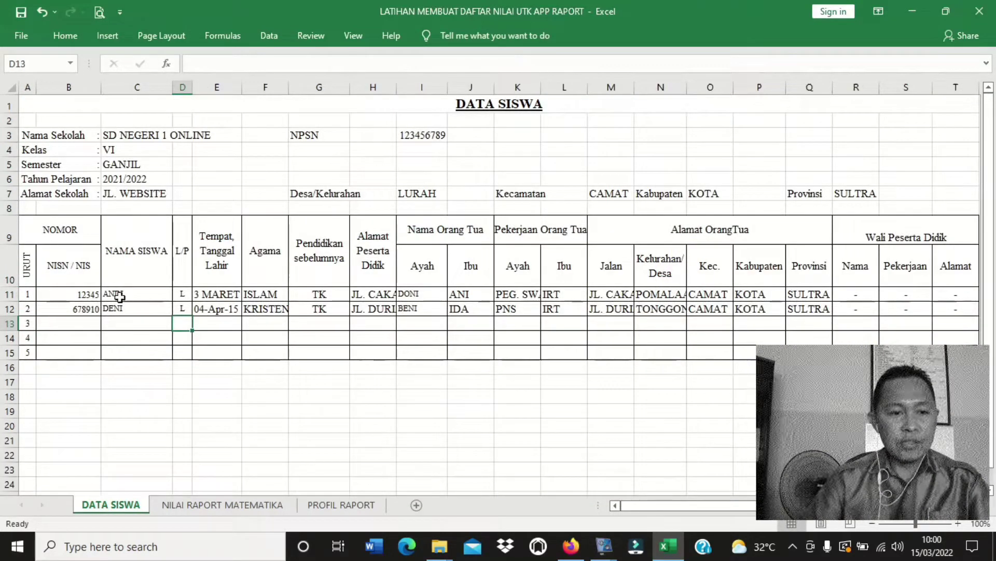
left_click(338, 506)
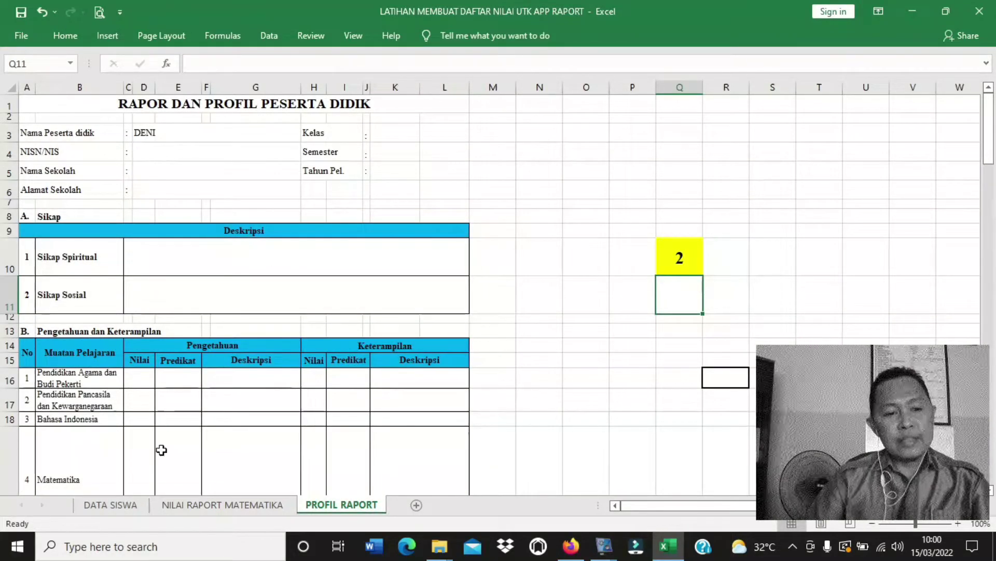
left_click(130, 507)
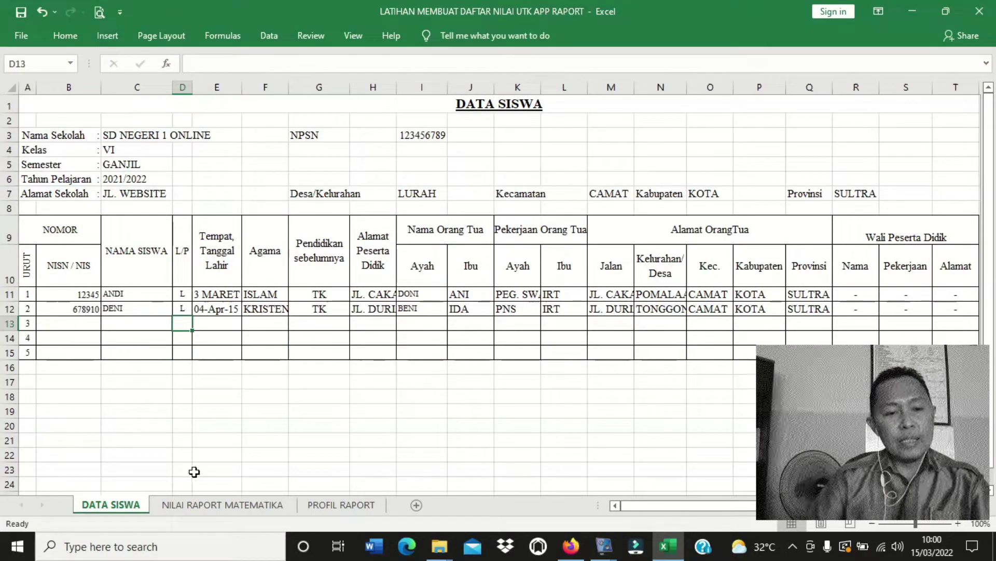
left_click(341, 505)
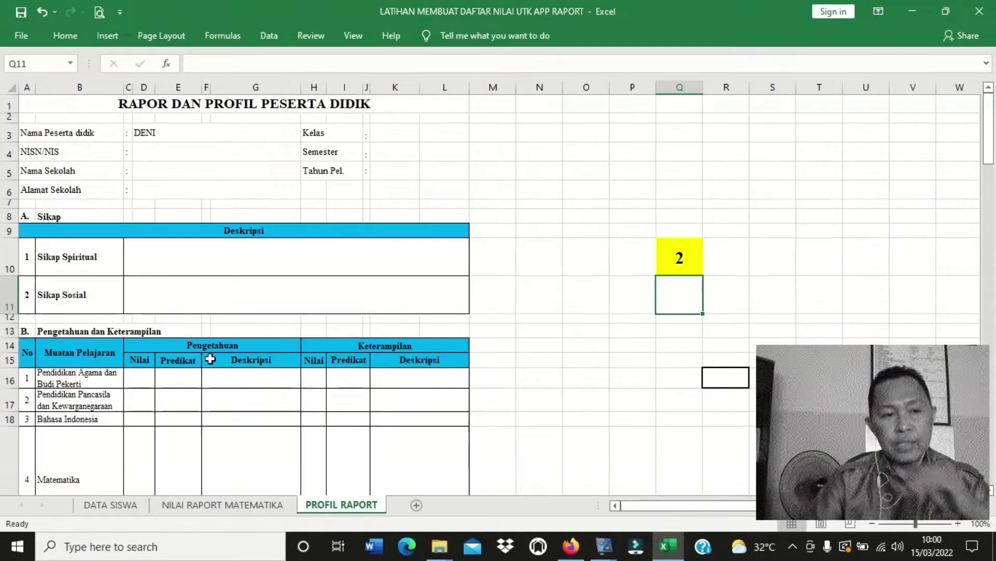
Step: Copy the VLOOKUP formula from D3 into the NISN/NIS cell D4
left_click(145, 133)
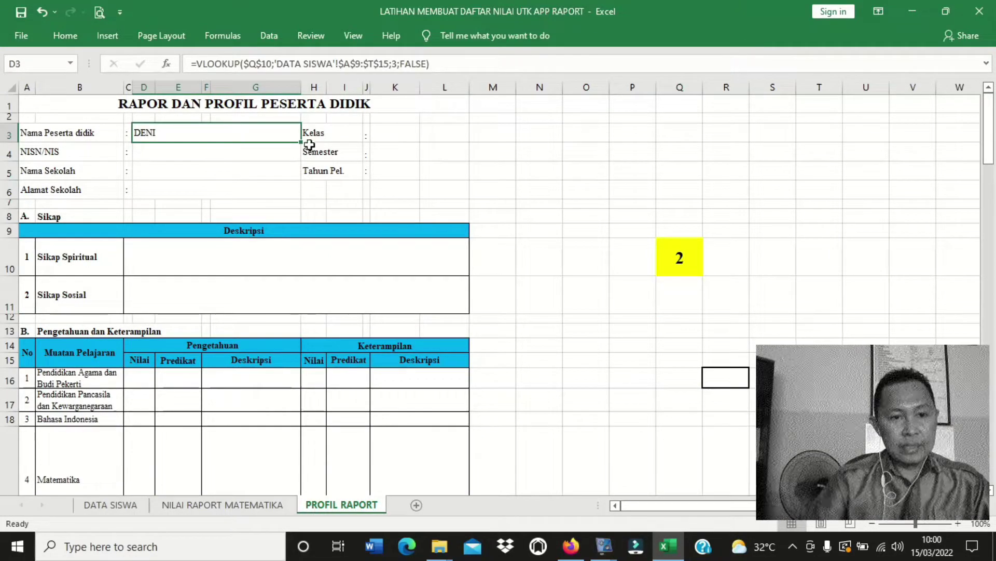
key("ctrl+c")
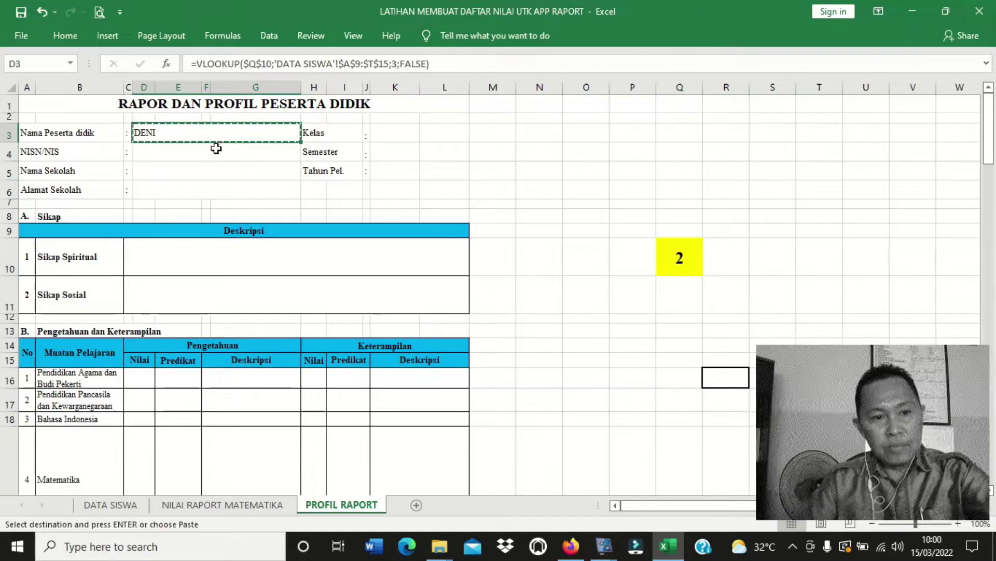
left_click(151, 151)
key("ctrl+v")
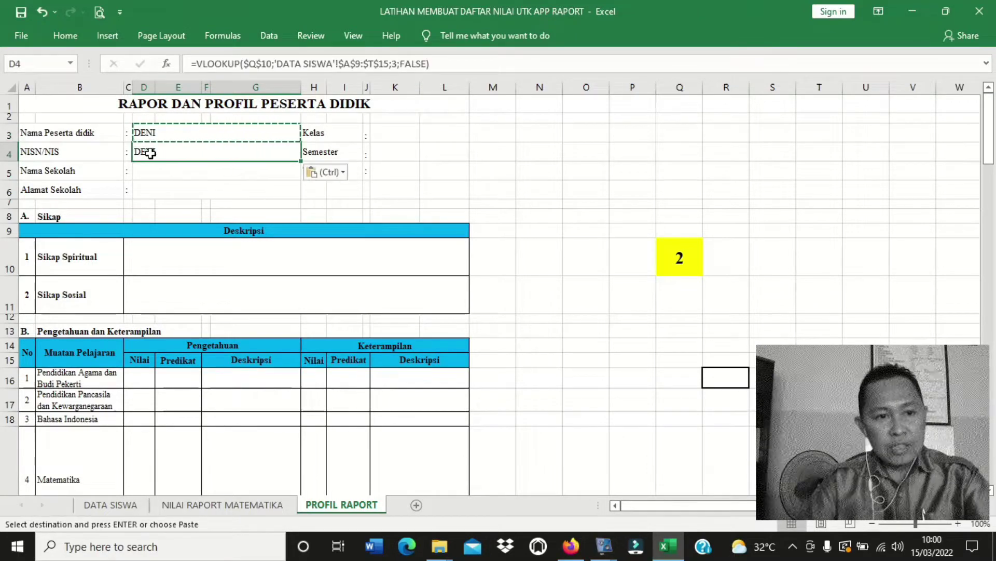
key("Escape")
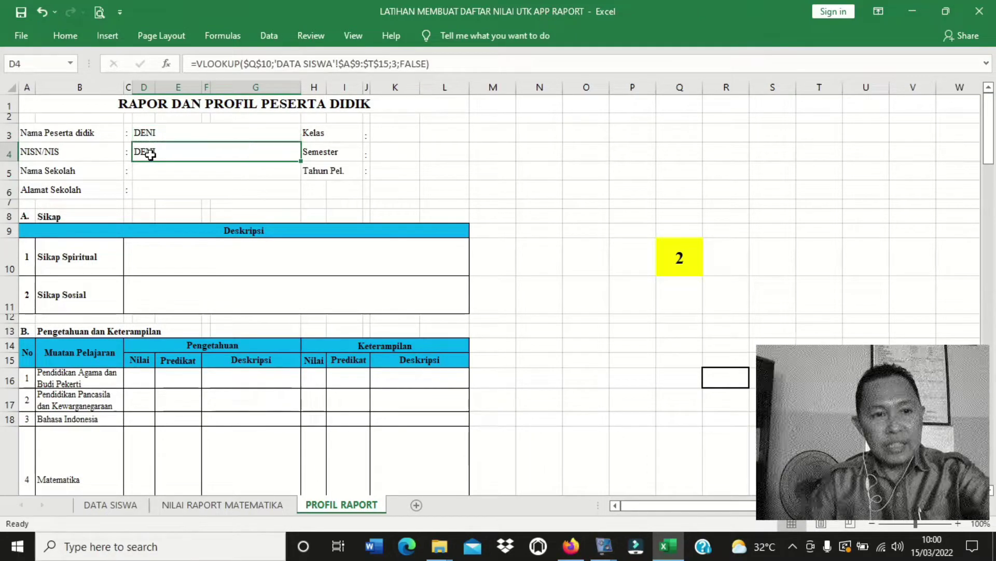
Step: Set the column index of the VLOOKUP in D4 to 2 and check the NISN/NIS against the DATA SISWA sheet
left_click(397, 65)
key("BackSpace")
type("2")
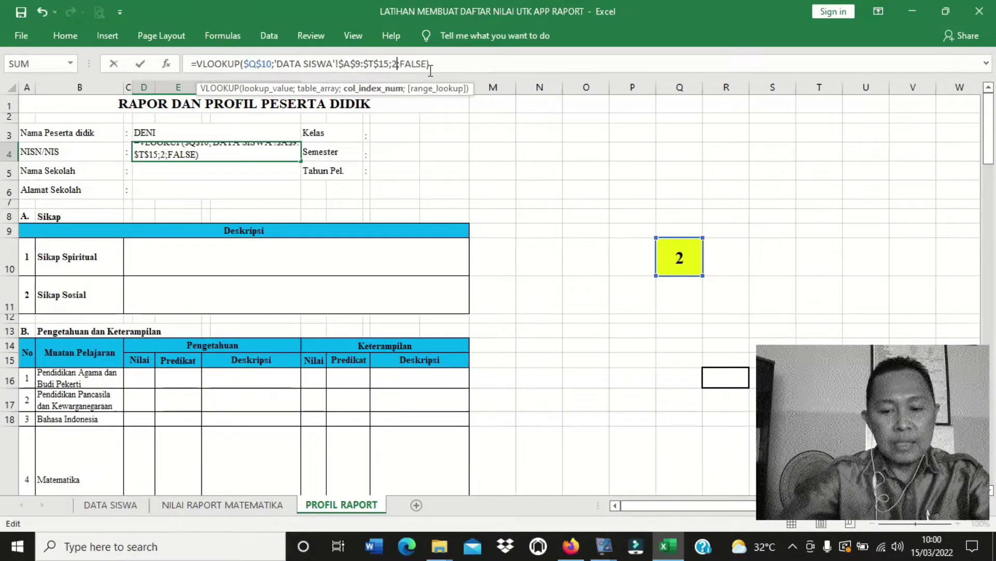
key("Return")
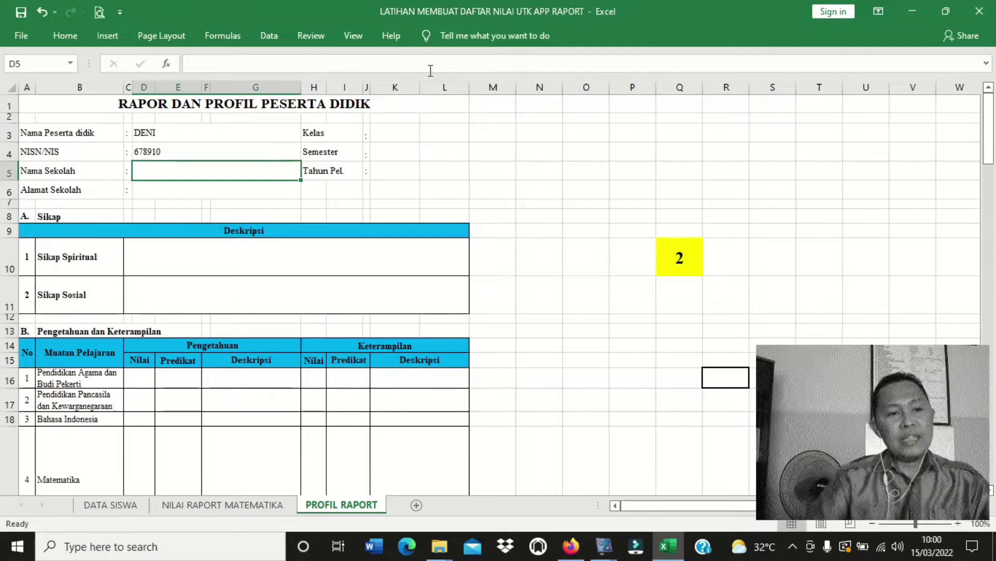
left_click(124, 507)
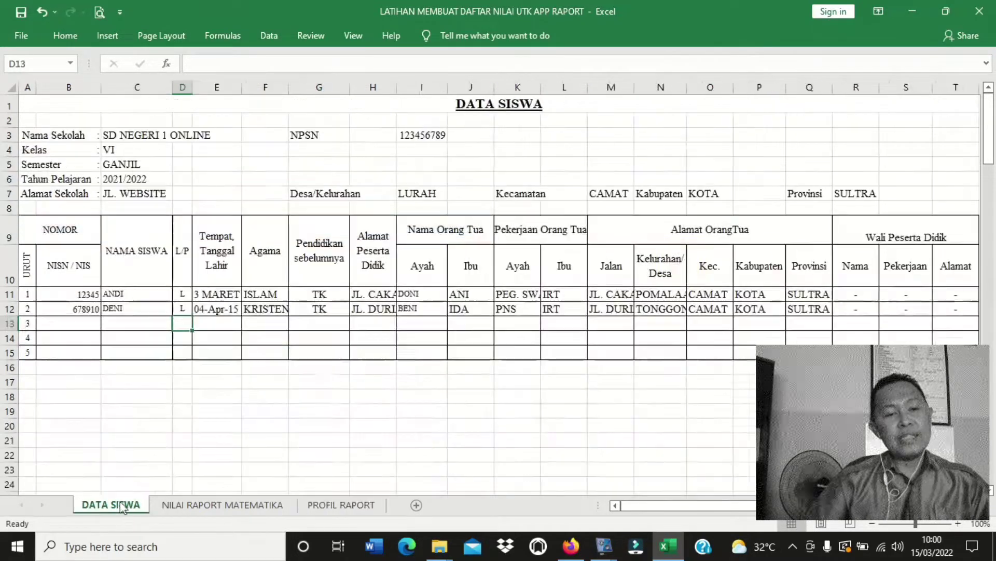
left_click(357, 506)
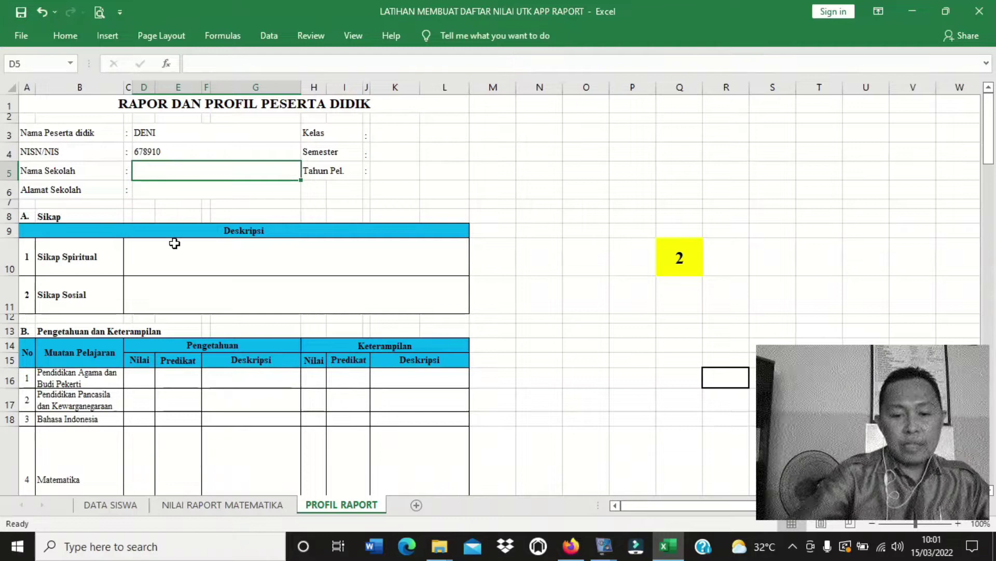
Step: Link Nama Sekolah in D5 to cell C3 of the DATA SISWA sheet and Alamat Sekolah in D6 to its cell C7
type("=")
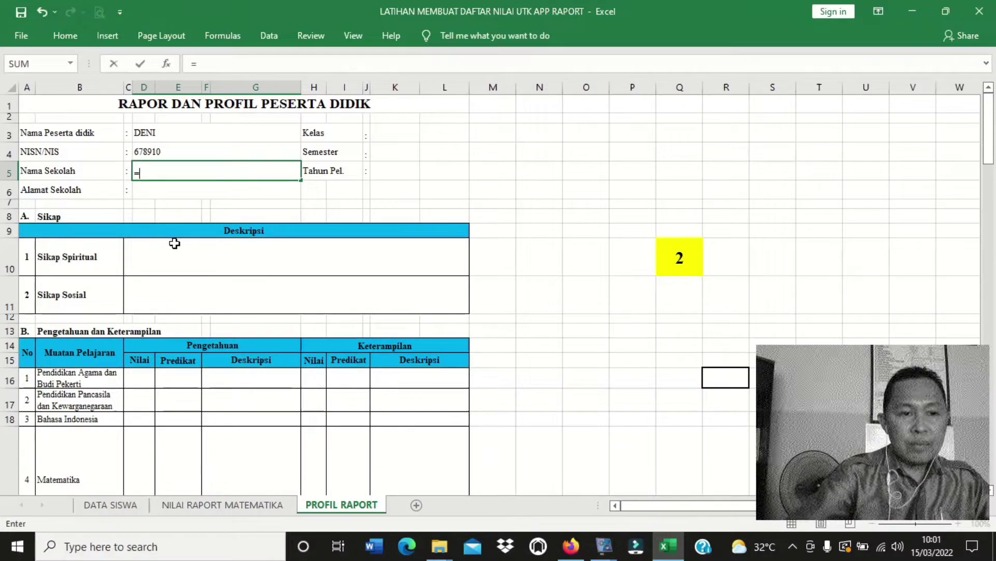
left_click(104, 504)
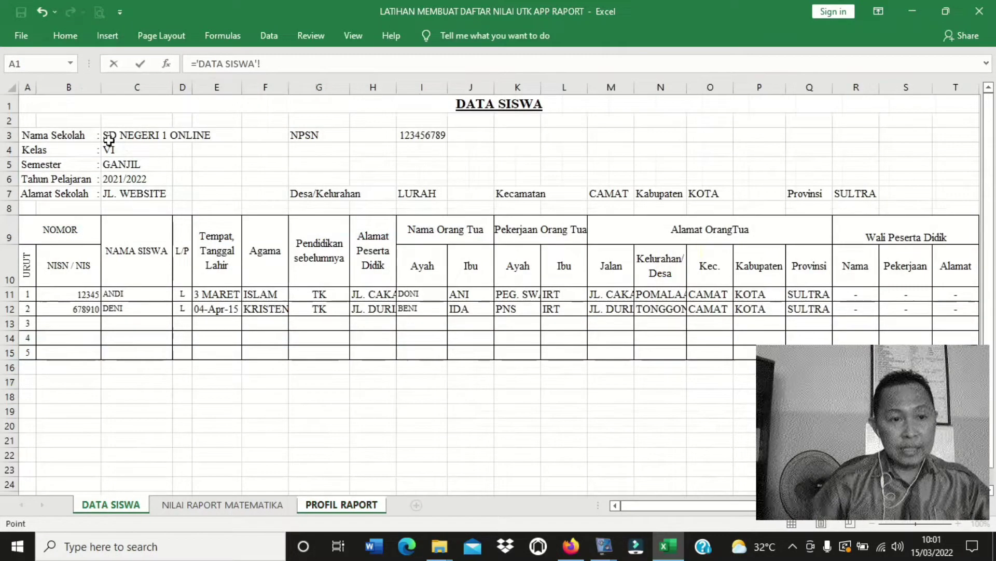
left_click(108, 138)
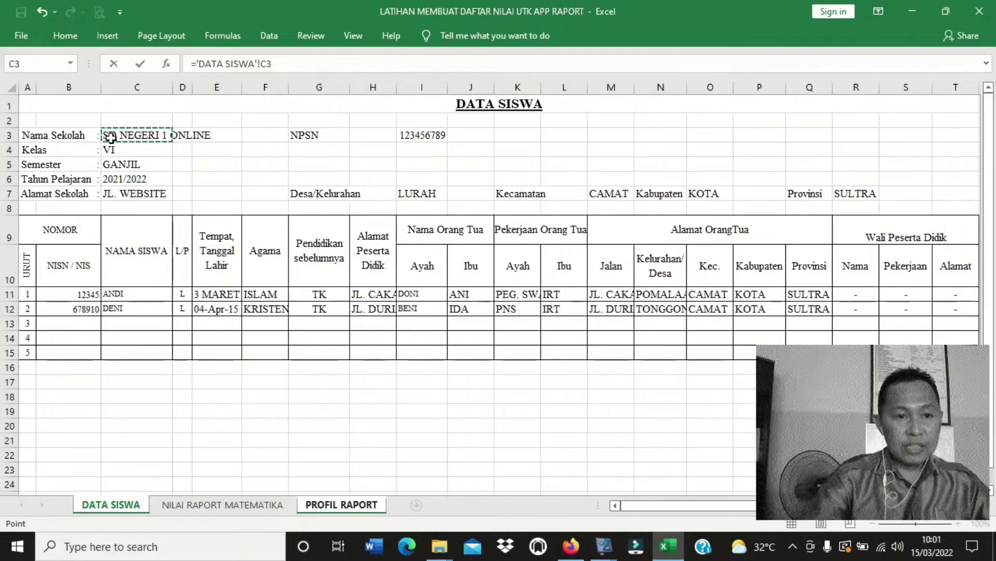
key("Return")
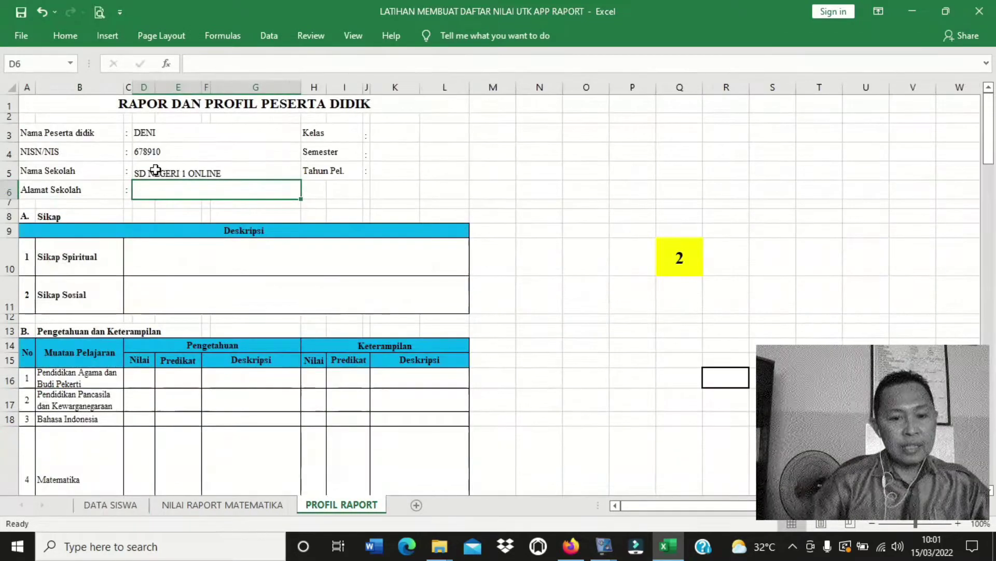
type("=")
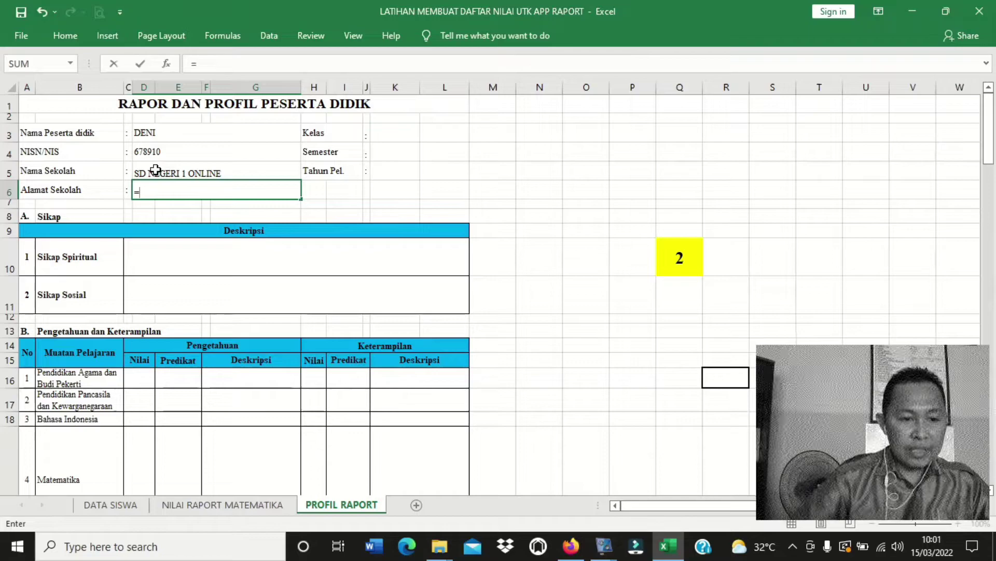
left_click(136, 504)
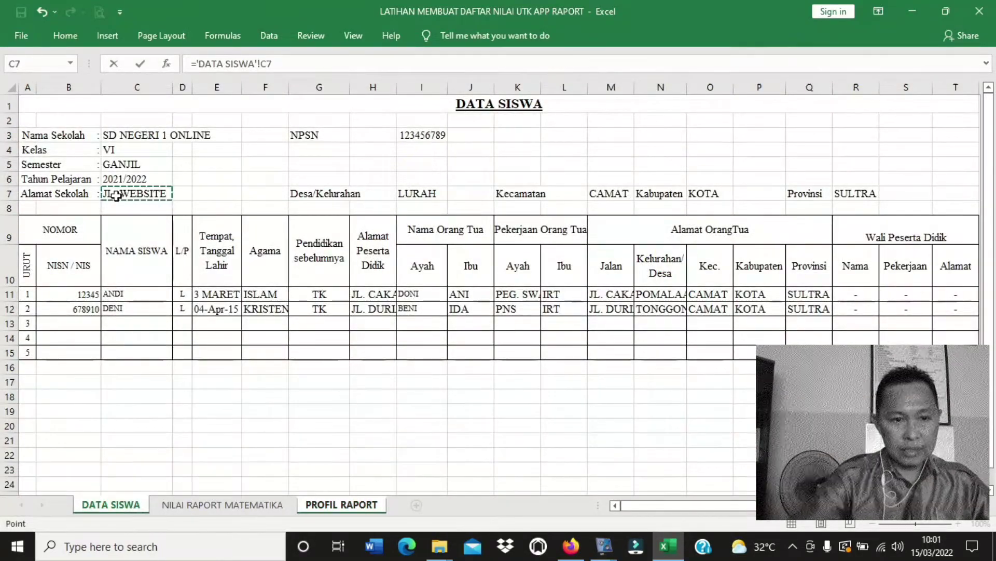
key("Return")
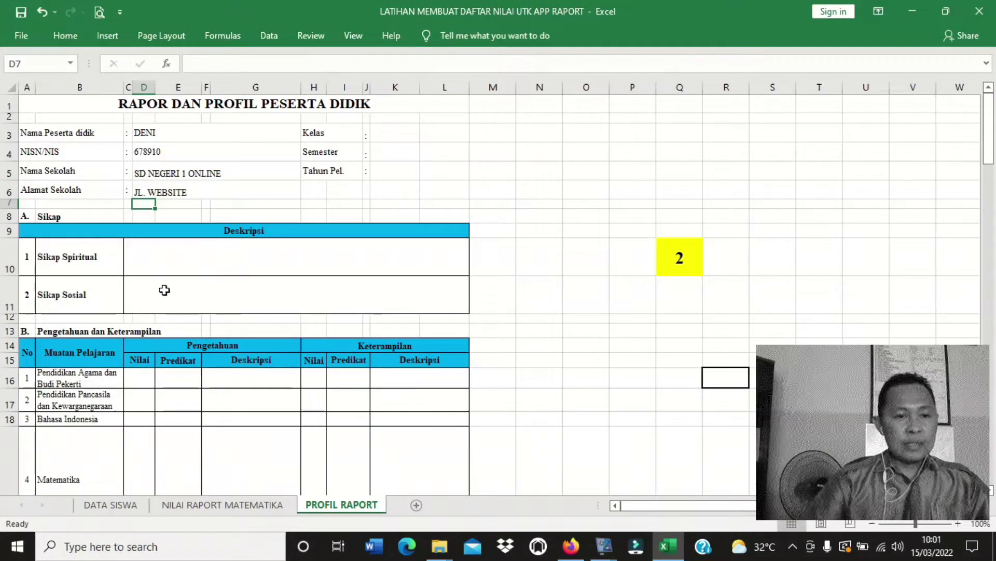
Step: Link Kelas in K3 to cell C4 of the DATA SISWA sheet and Semester in K4 to its cell C5
left_click(386, 137)
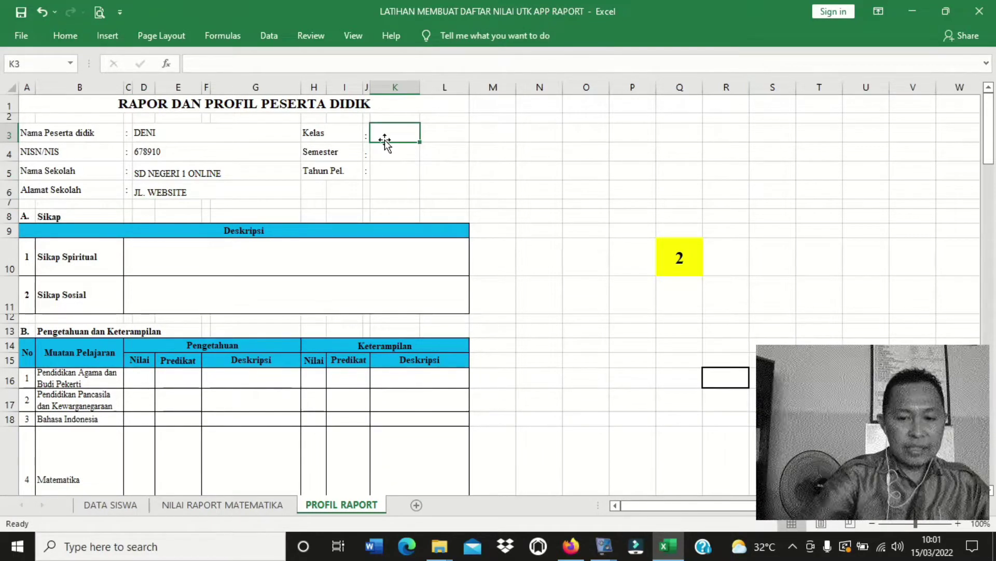
type("=")
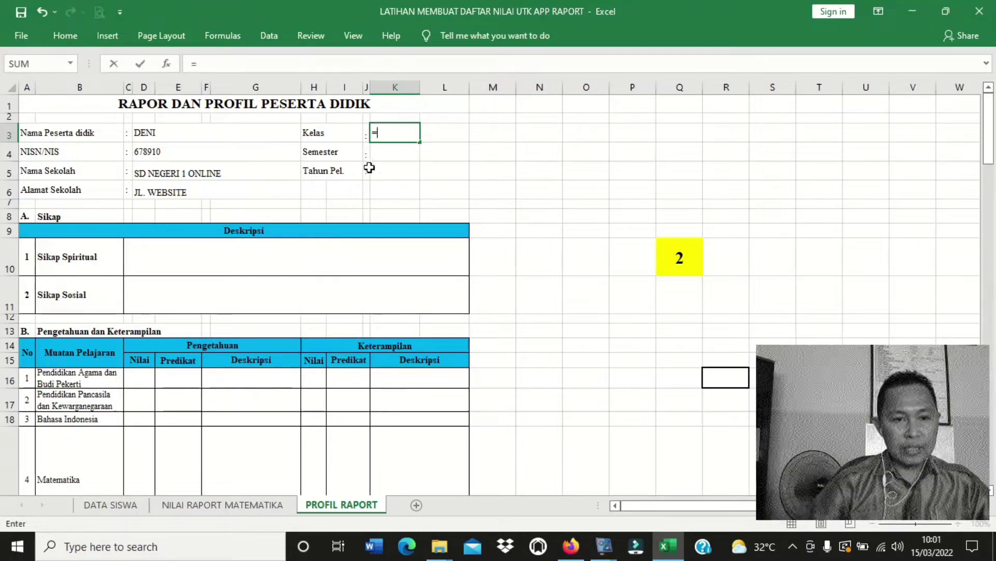
left_click(109, 505)
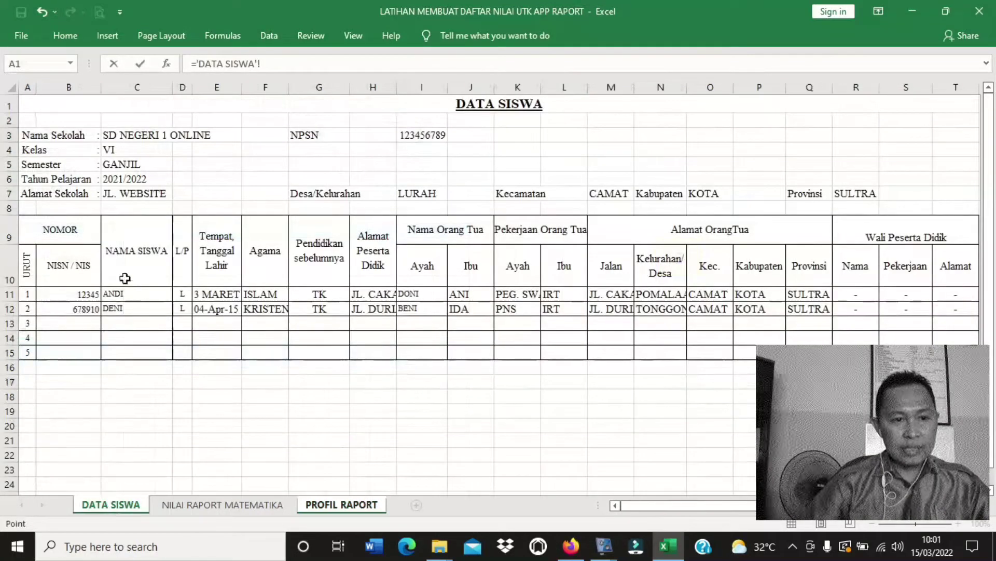
left_click(111, 152)
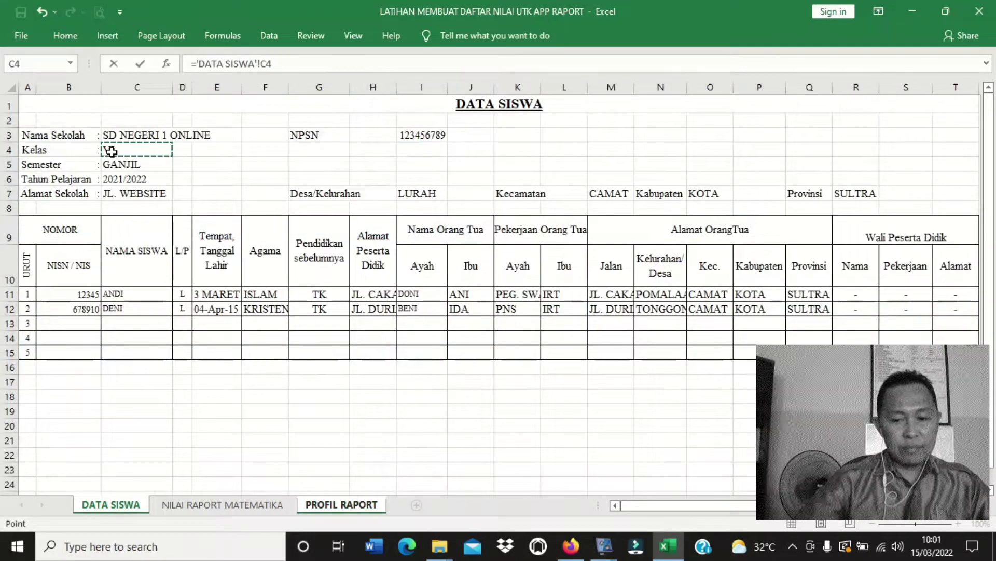
key("Return")
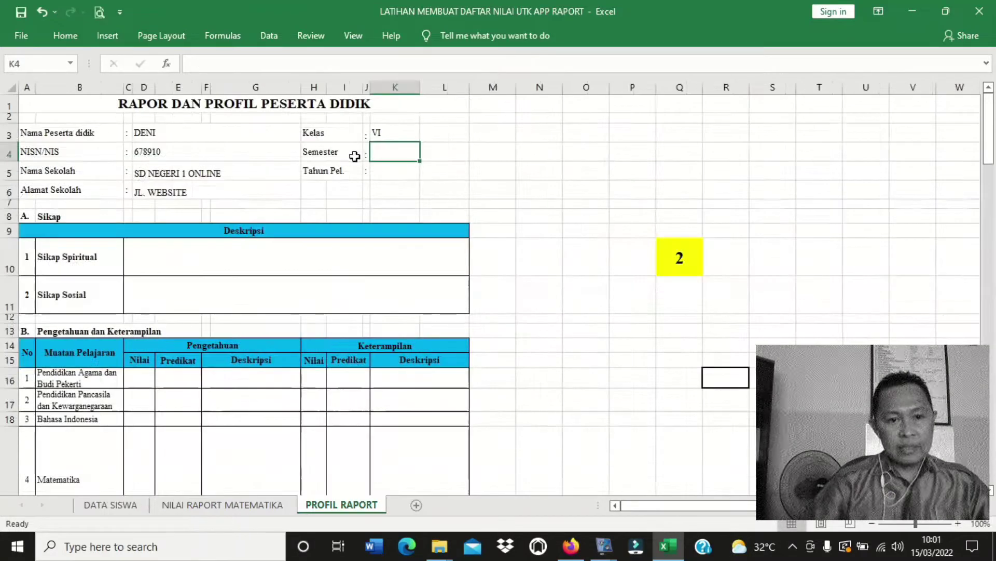
type("=")
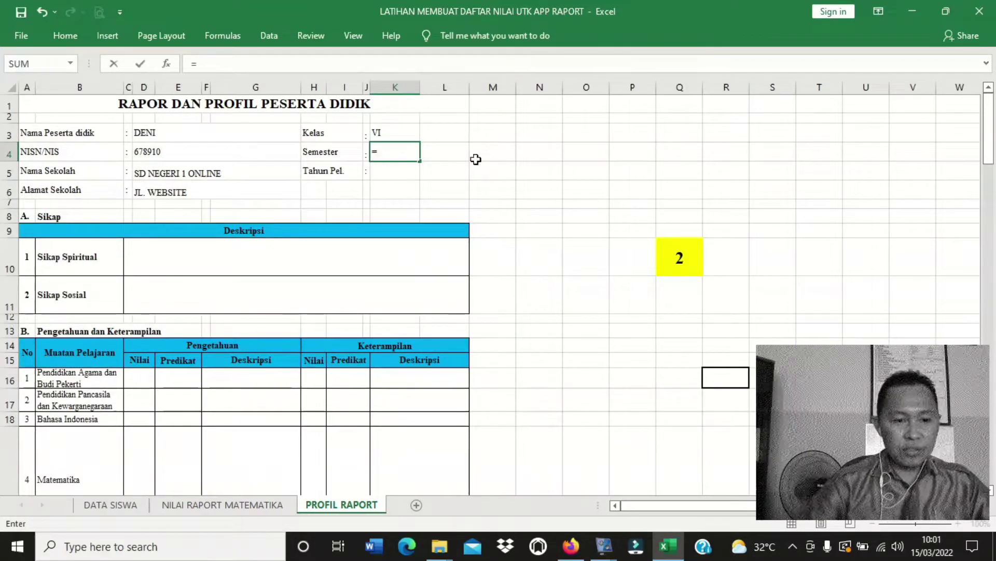
left_click(111, 504)
left_click(110, 165)
key("Return")
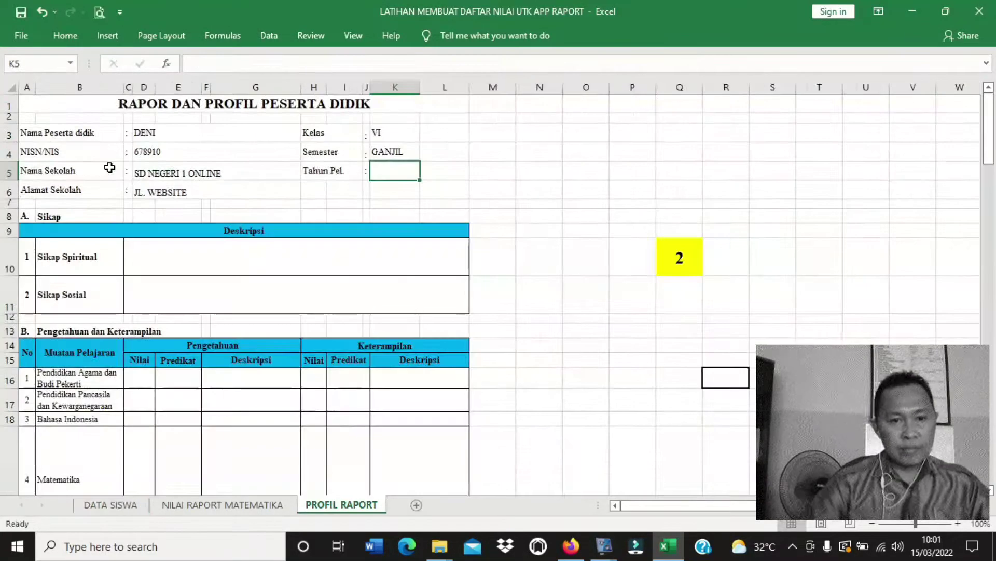
Step: Link Tahun Pel. in K5 to the Tahun Pelajaran cell C6 of the DATA SISWA sheet
type("=")
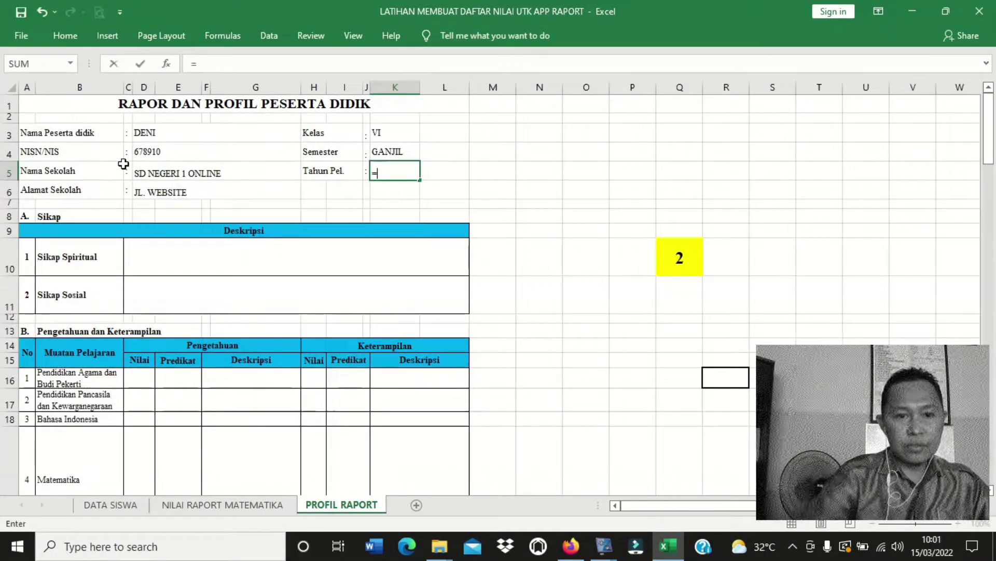
left_click(119, 506)
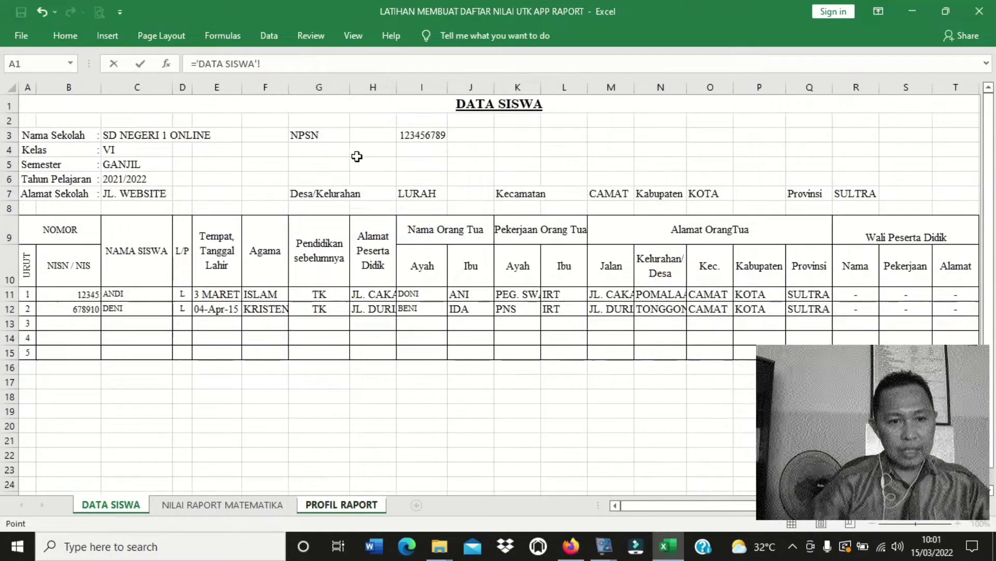
left_click(112, 179)
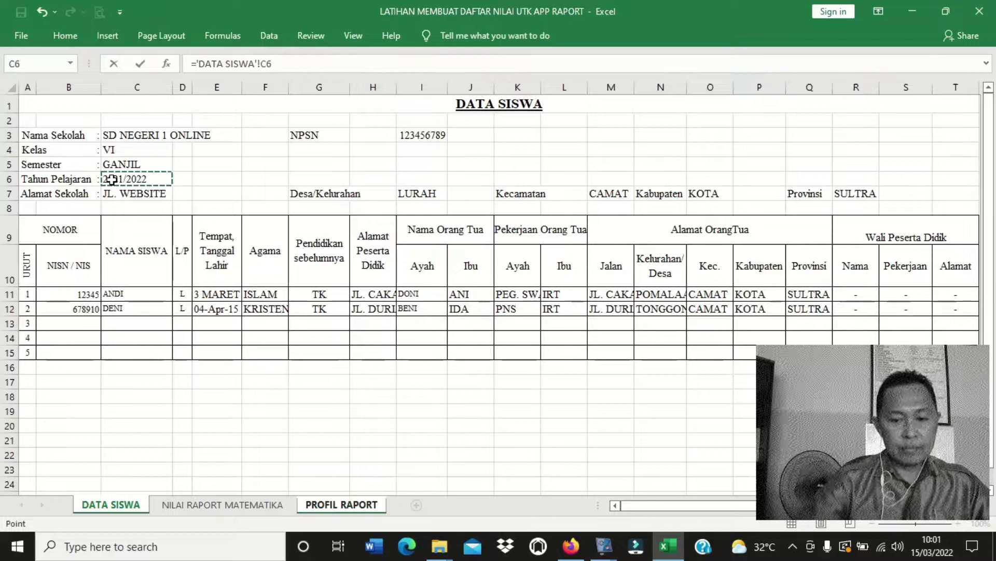
key("Return")
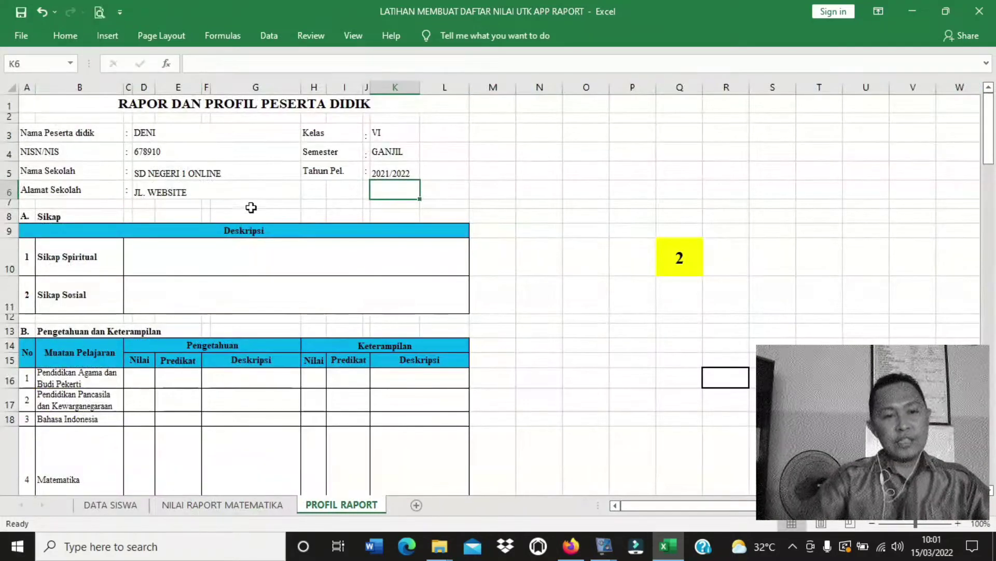
Step: Set the lookup cell Q10 to 1 to load the first student's data
left_click(686, 255)
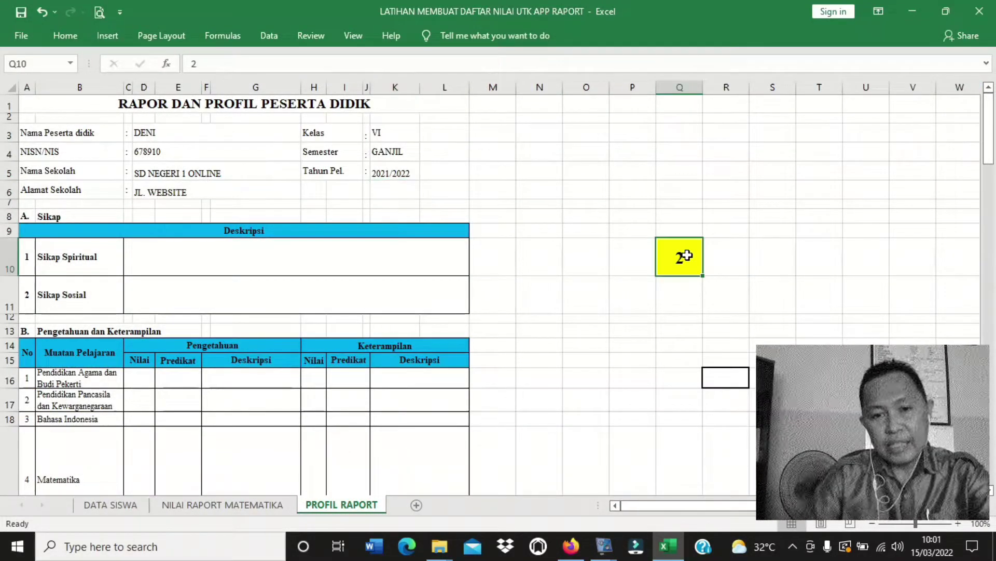
type("1")
key("Return")
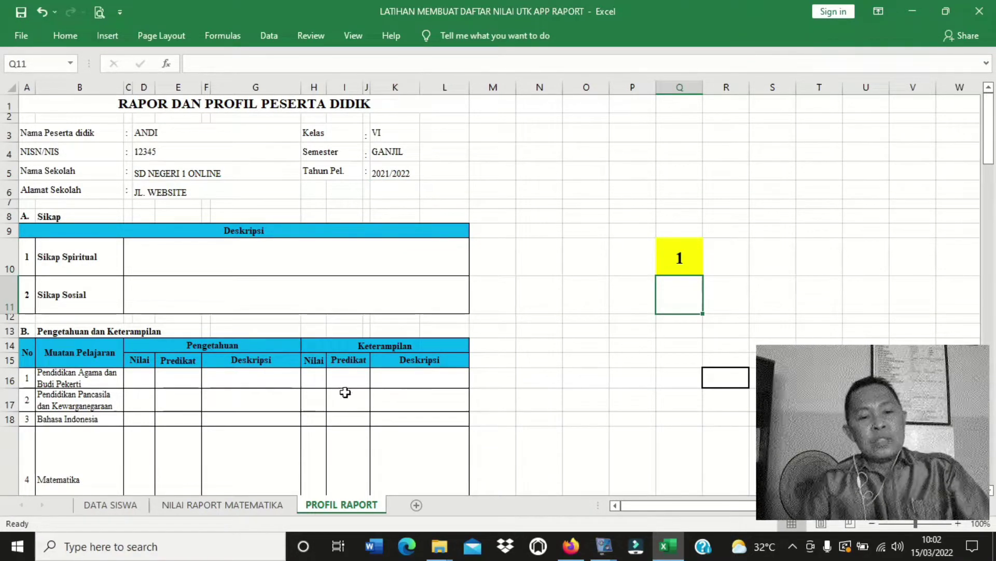
Step: Compare the Matematika row of the report card with the grade columns on the NILAI RAPORT MATEMATIKA sheet
scroll(345, 393, "down", 1)
left_click(226, 482)
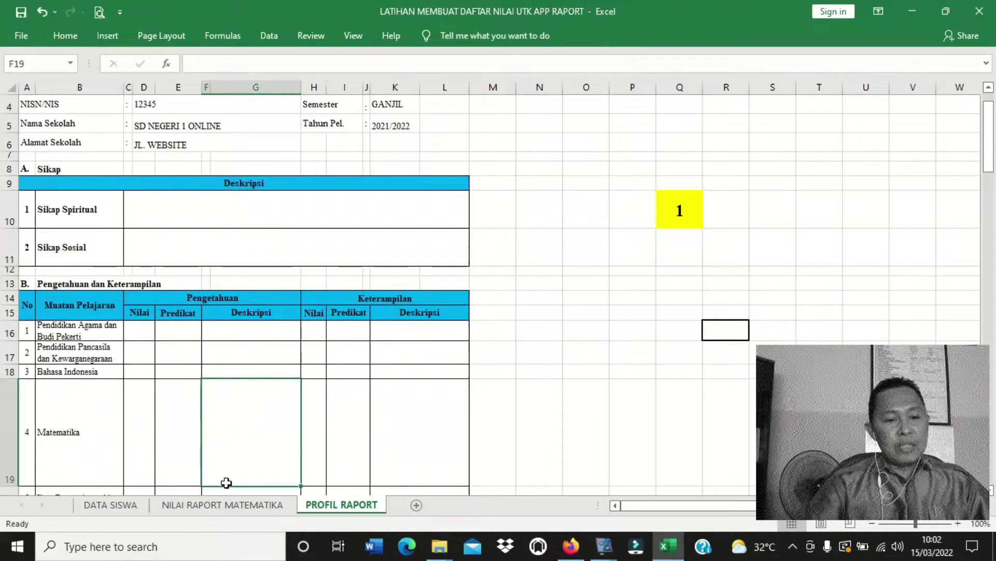
left_click(232, 504)
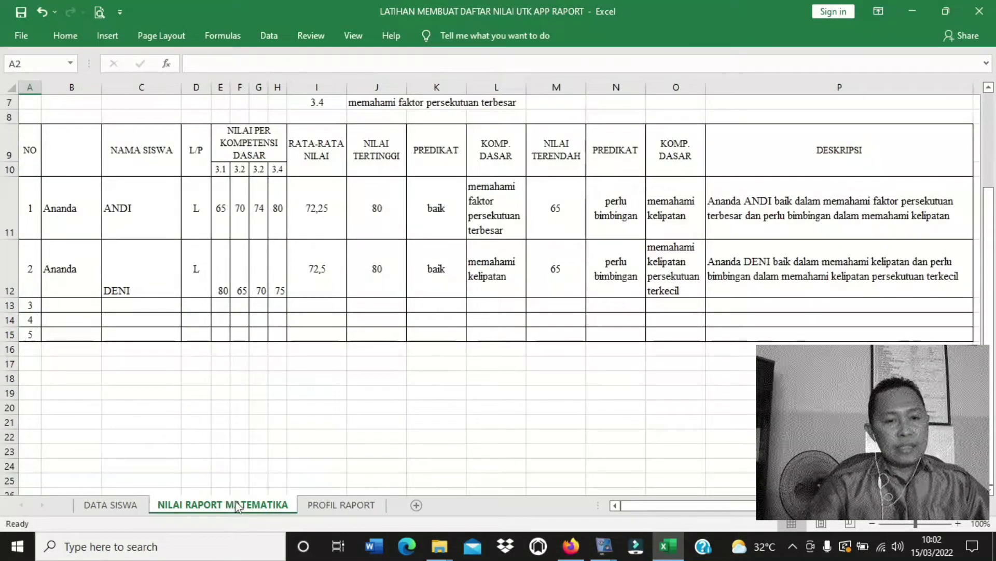
left_click(353, 509)
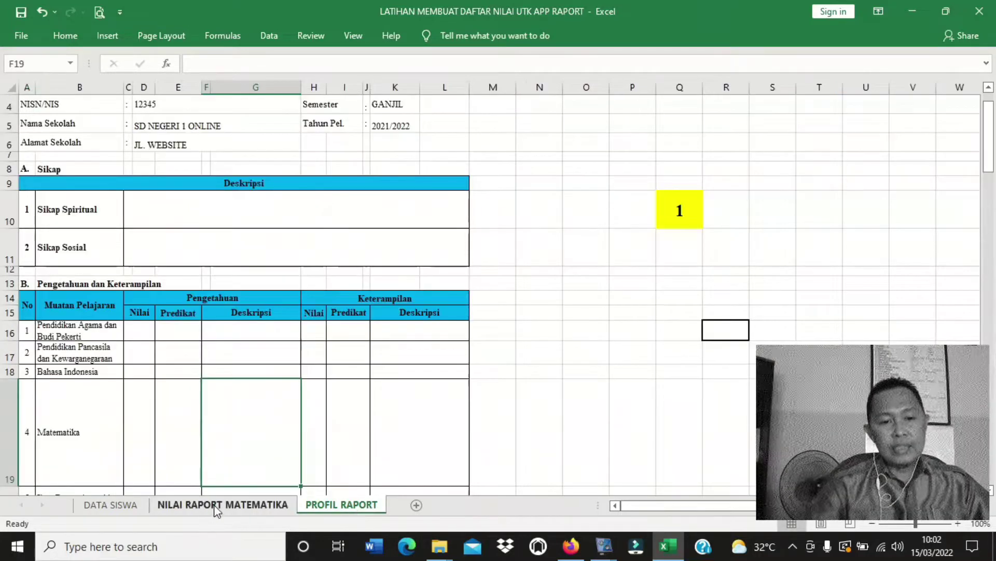
left_click(217, 506)
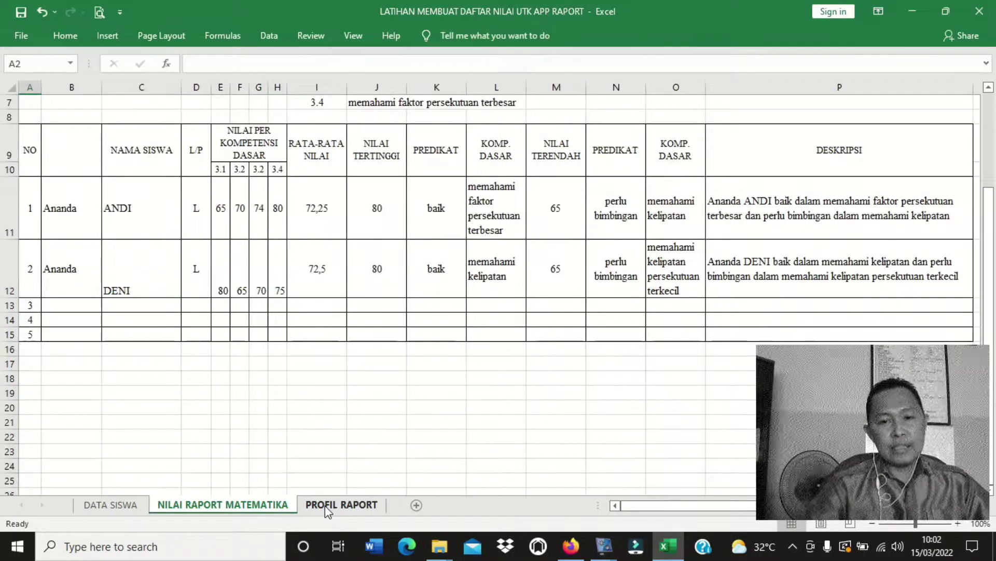
left_click(325, 506)
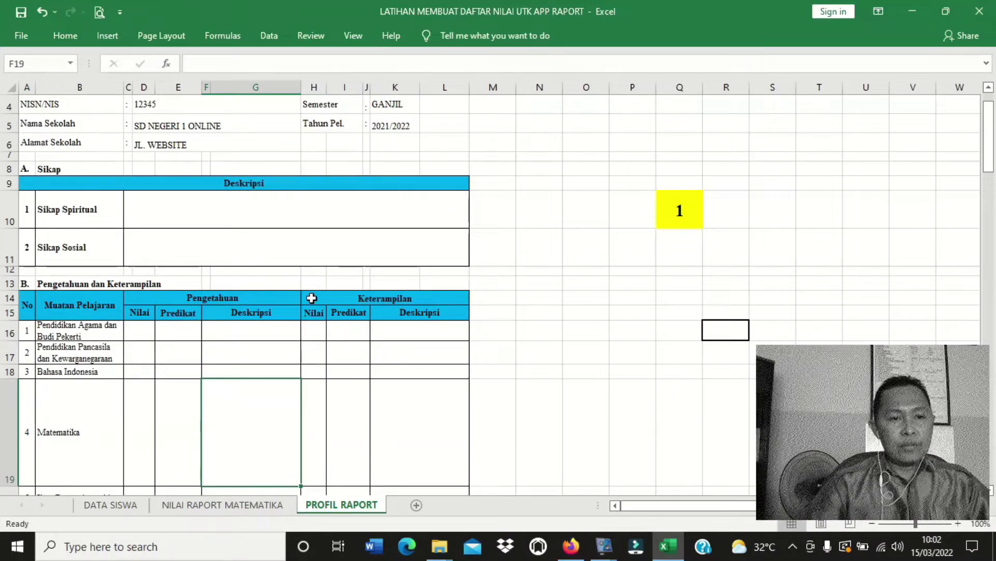
Step: Start a VLOOKUP formula in the Matematika Pengetahuan Nilai cell C19 with the absolute lookup value $Q$10
scroll(311, 299, "up", 1)
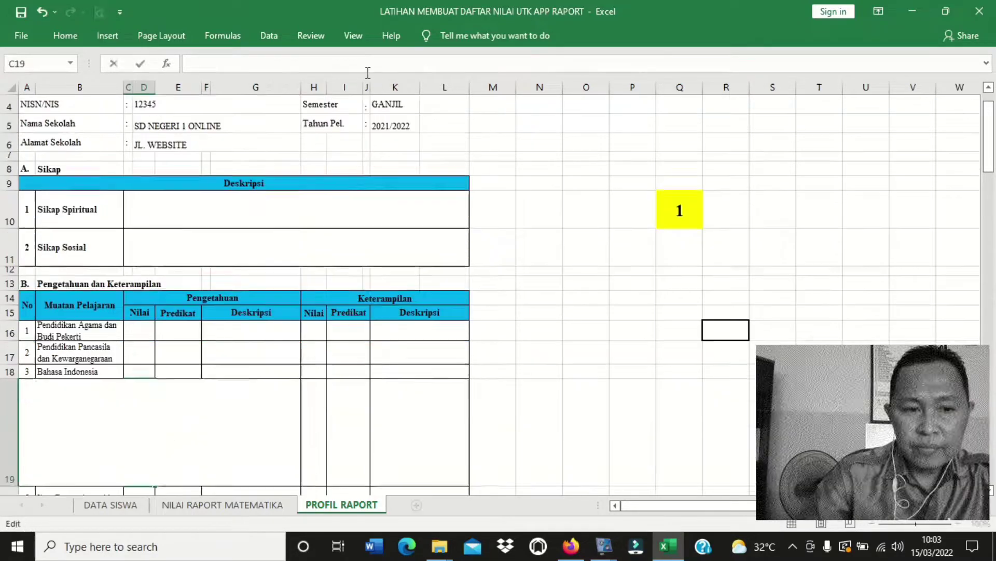
key("Return")
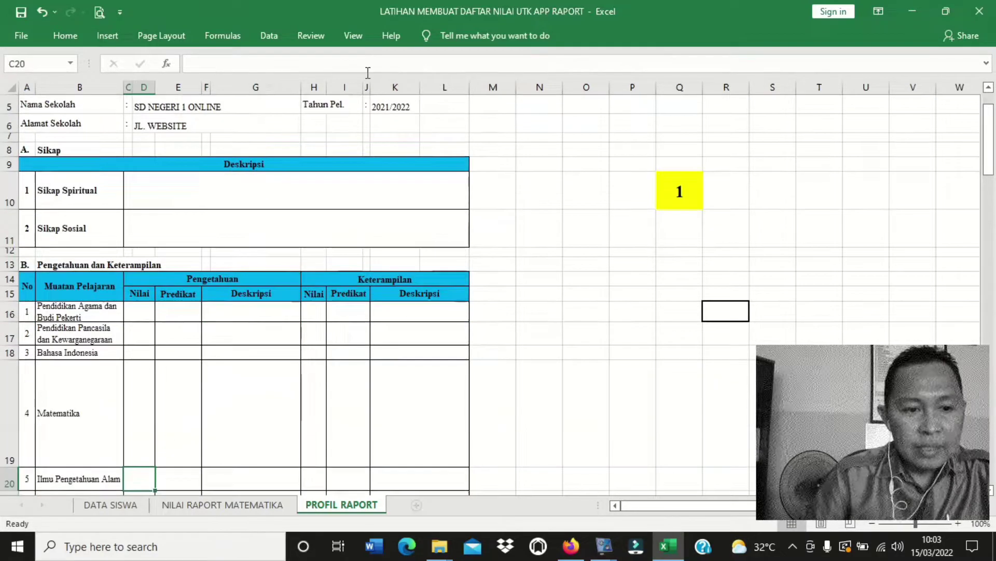
left_click(140, 426)
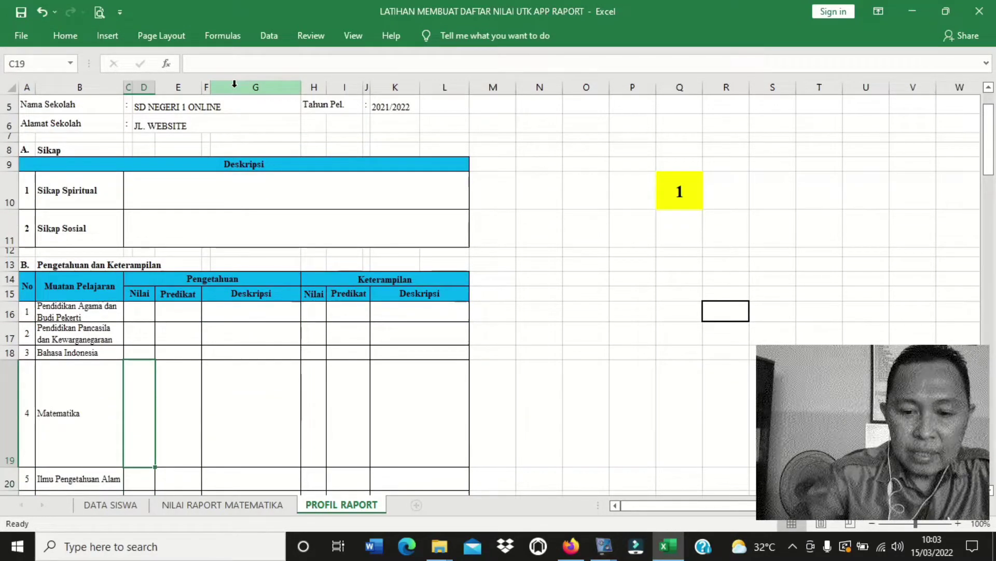
type("=VLOOKUP(")
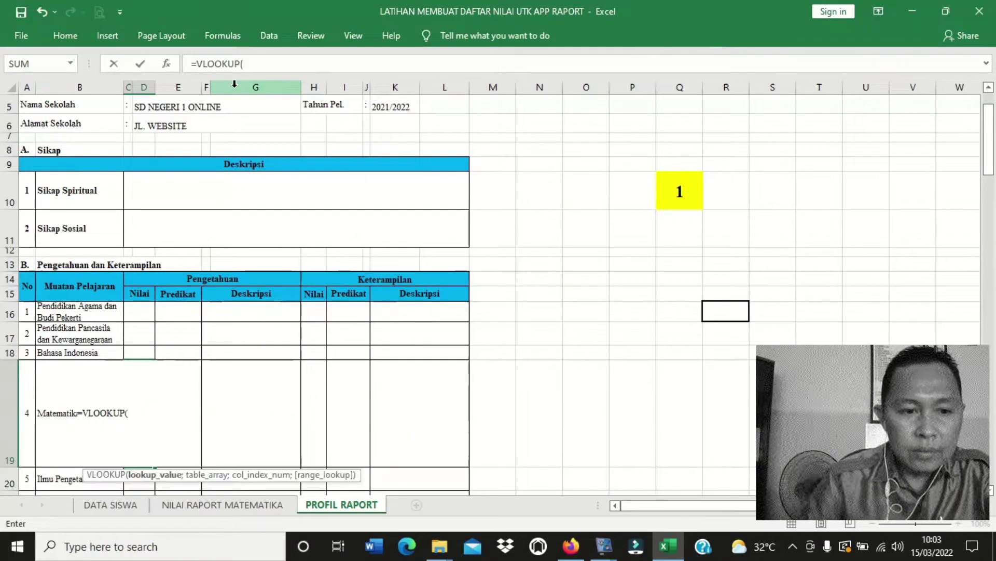
left_click(682, 193)
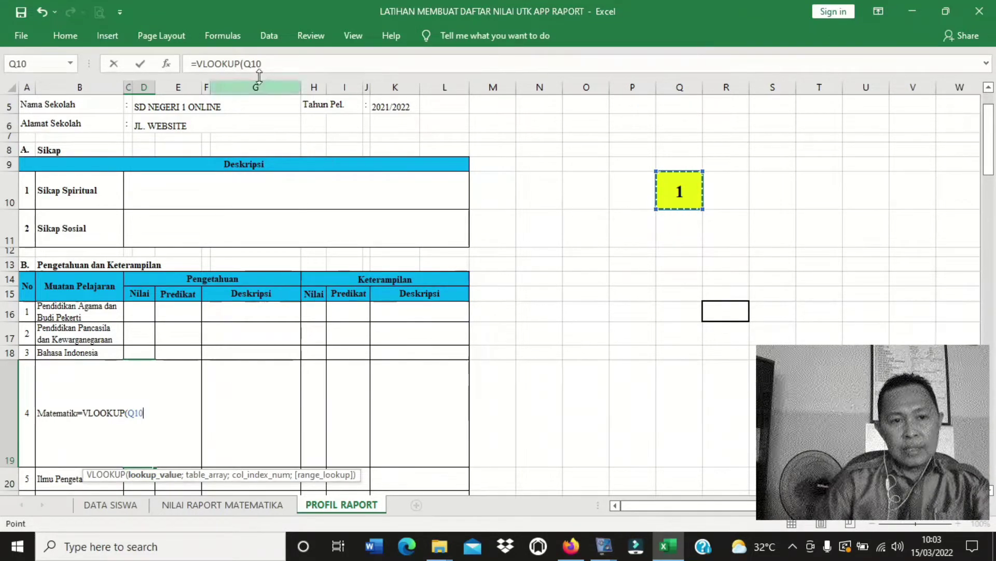
left_click(246, 65)
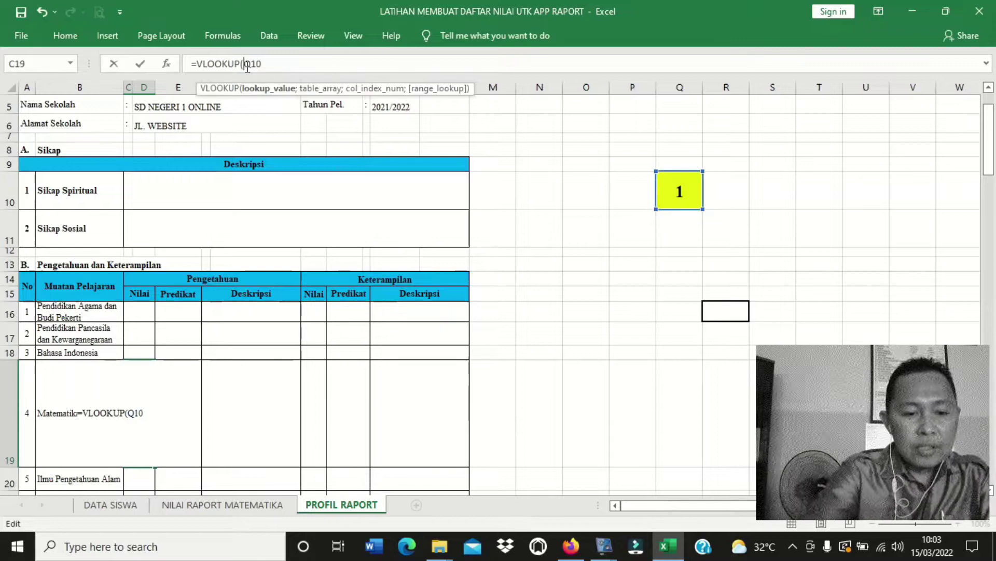
type("$Q")
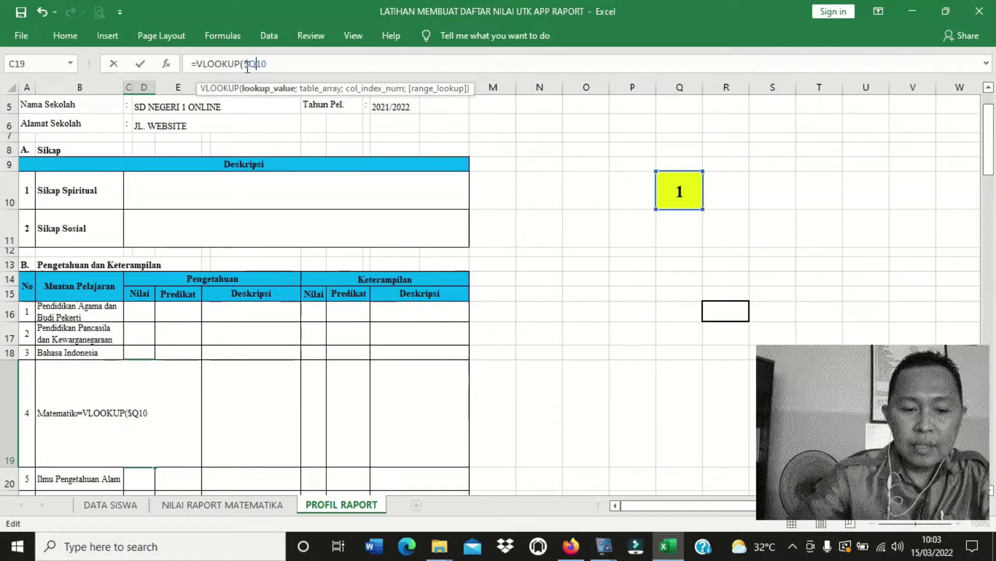
type("$")
left_click(290, 65)
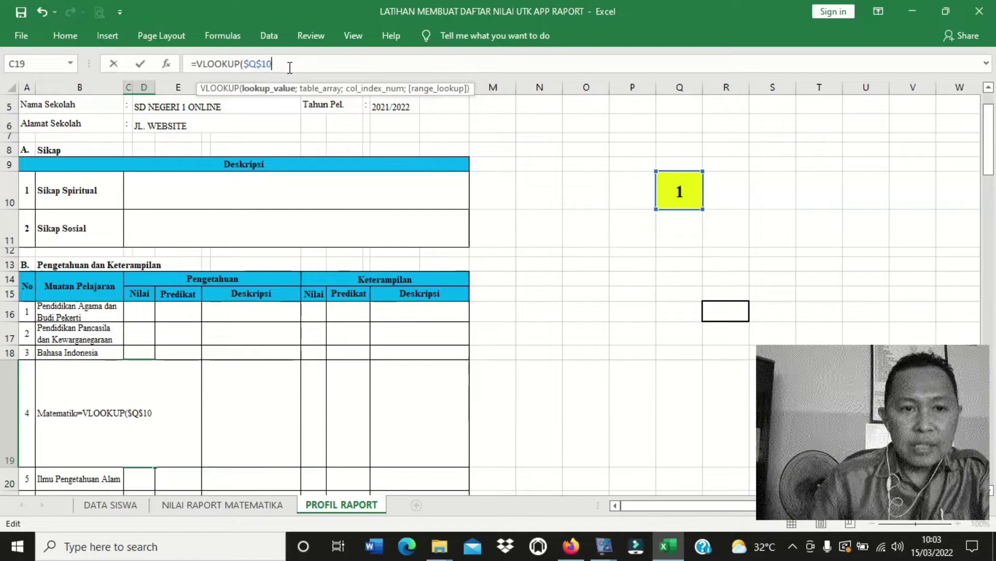
type(";")
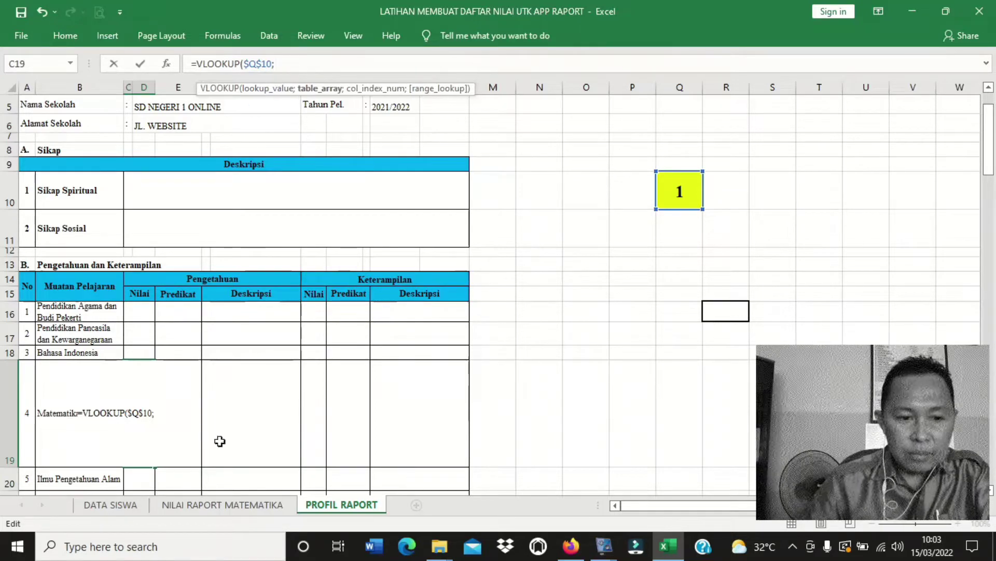
Step: Add the range A9:P15 of the NILAI RAPORT MATEMATIKA sheet as the lookup table of the C19 formula
left_click(224, 504)
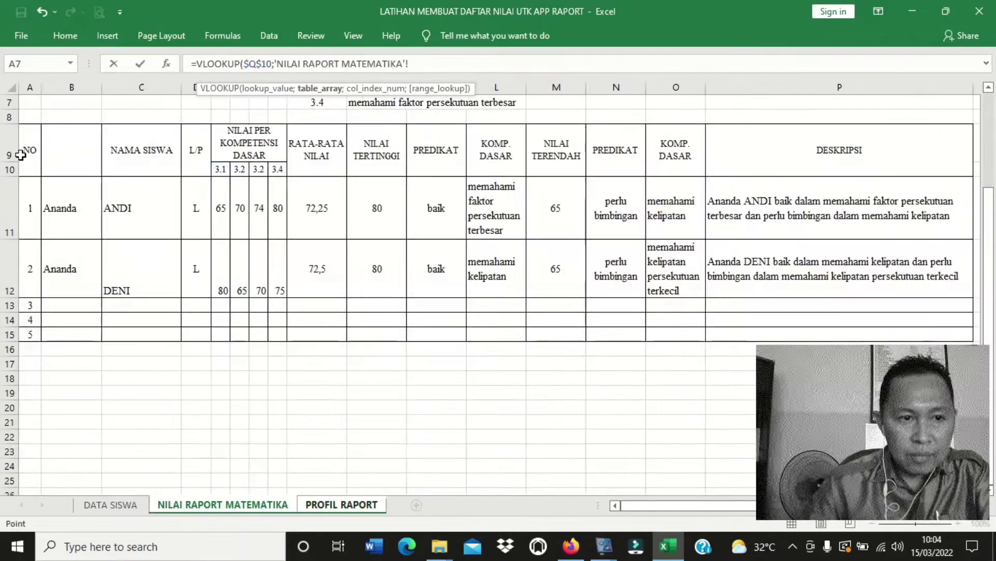
left_click_drag(26, 155, 877, 337)
key("Return")
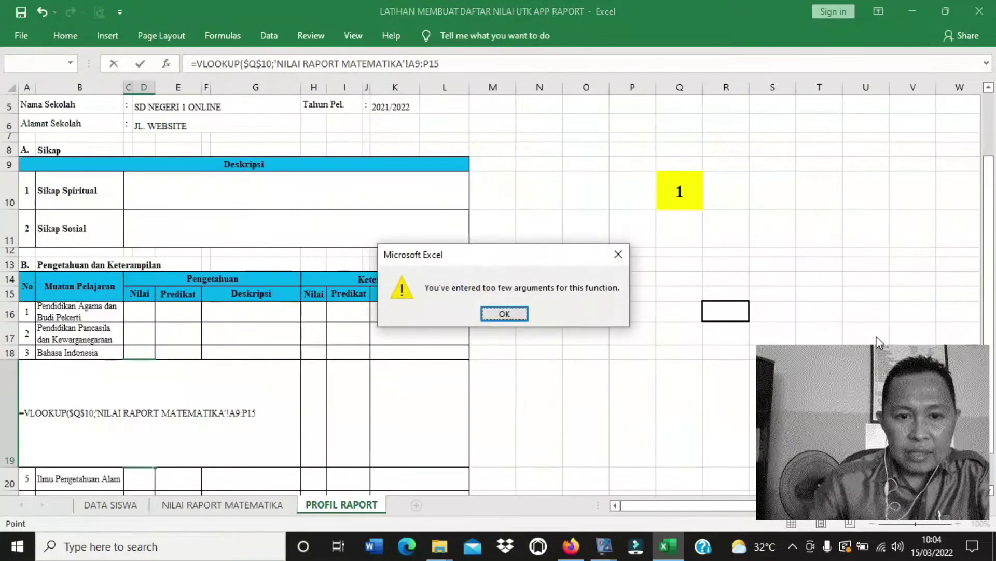
left_click(504, 314)
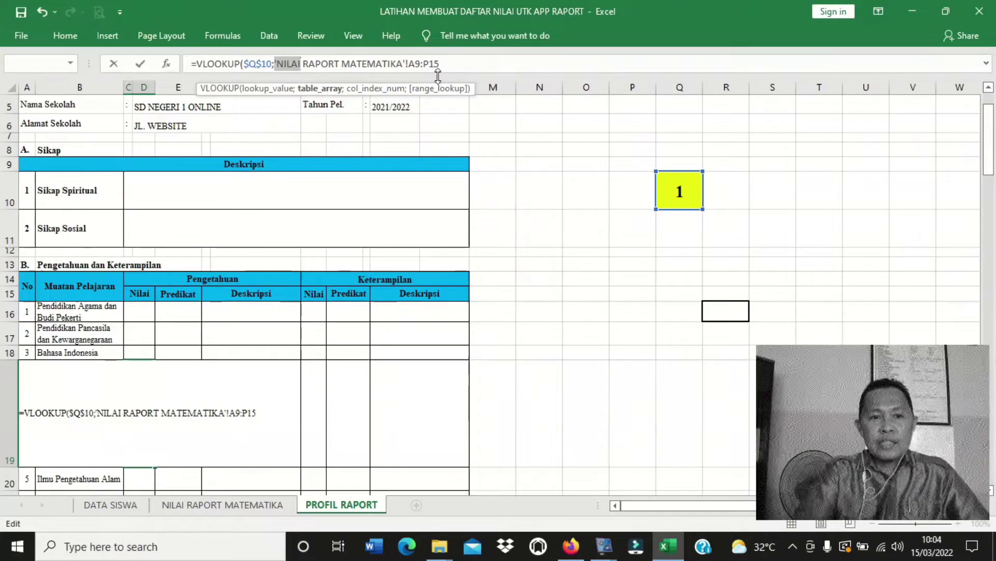
Step: Make the lookup table range in the C19 formula absolute as $A$9:$P$15 and begin its column index argument
left_click(453, 66)
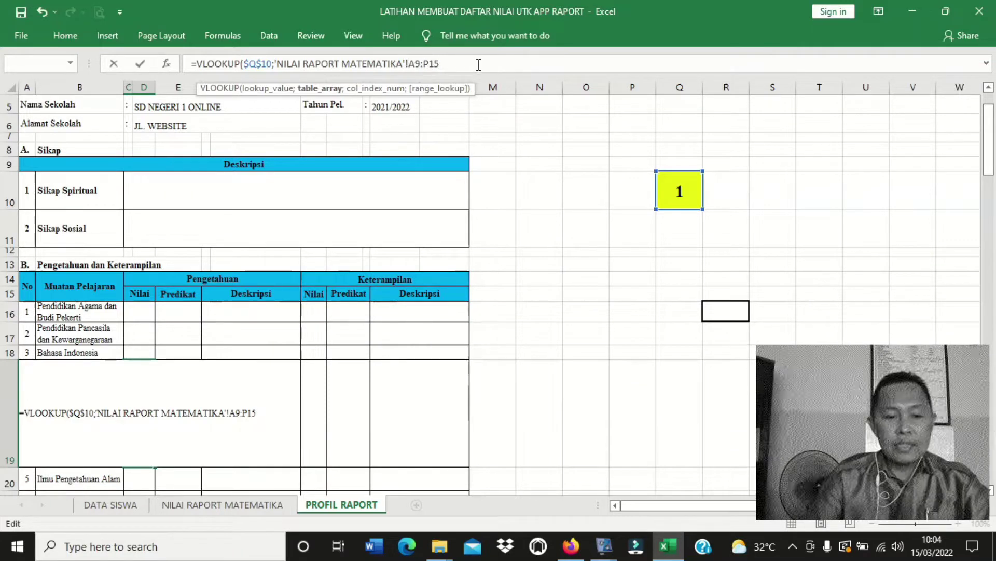
type("$")
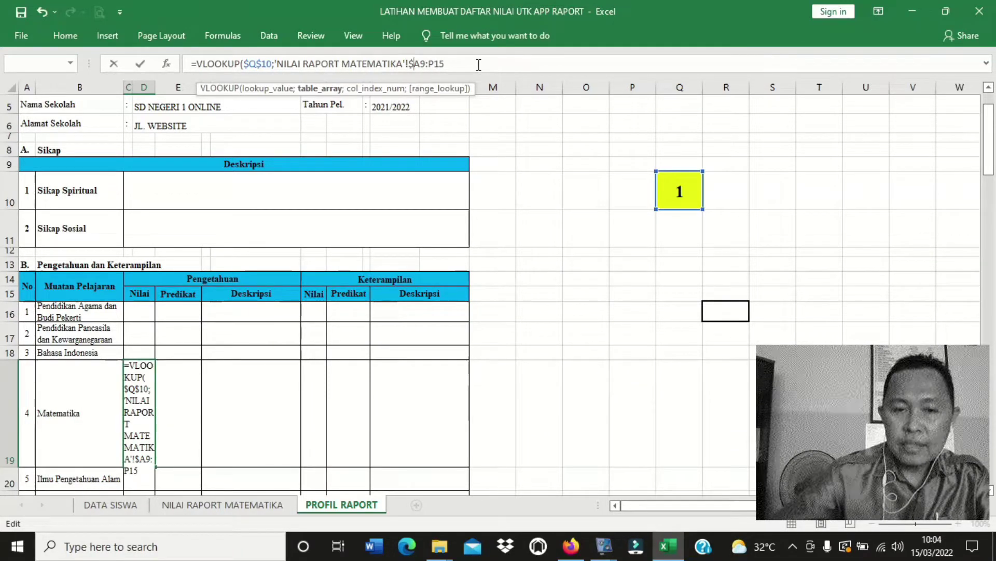
key("Right")
type("$")
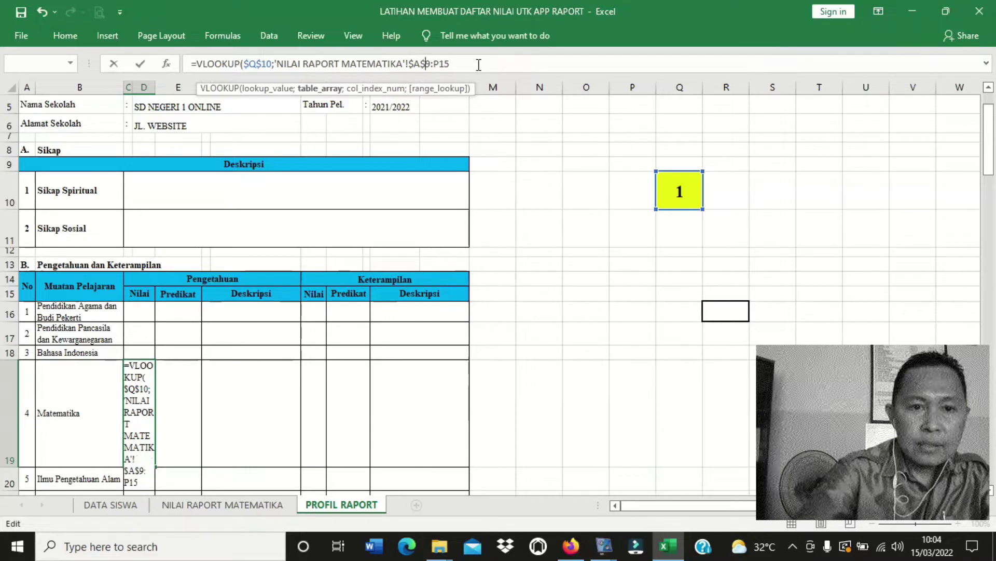
key("Right")
key("Right")
type("$")
key("Right")
type("$10")
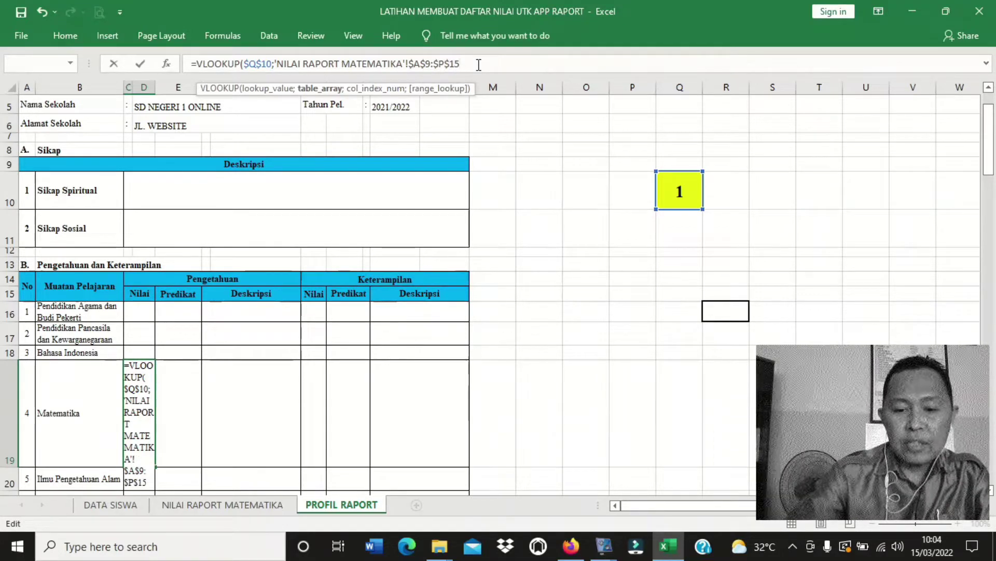
type(";")
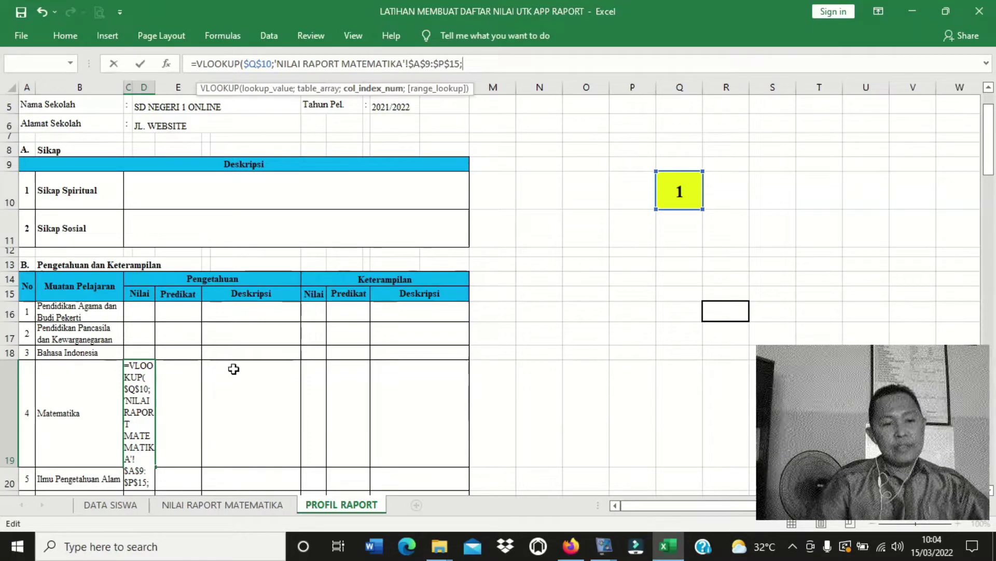
Step: Check the column position of RATA-RATA NILAI on the NILAI RAPORT MATEMATIKA sheet and clear the stray sheet reference from the formula
left_click(217, 505)
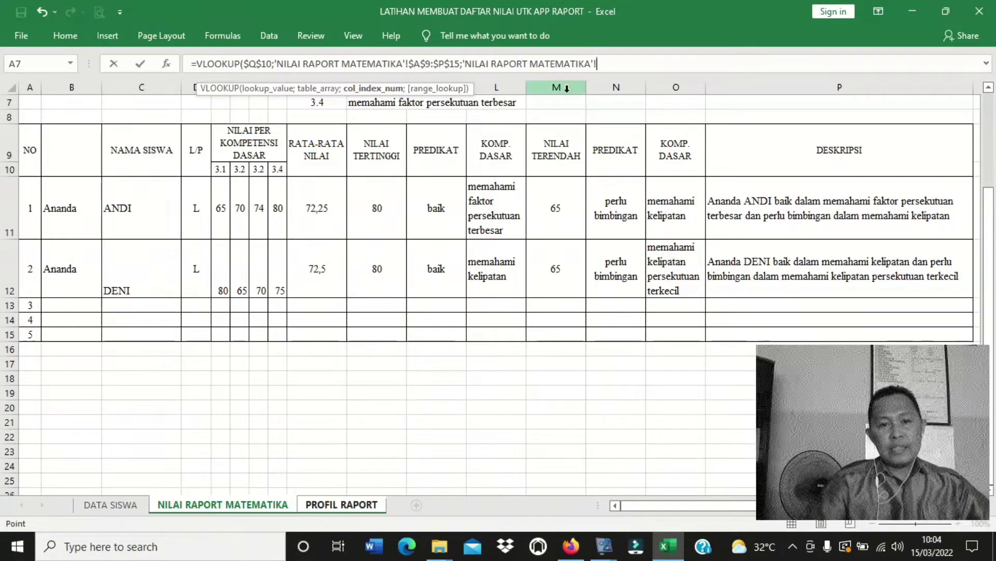
left_click(355, 506)
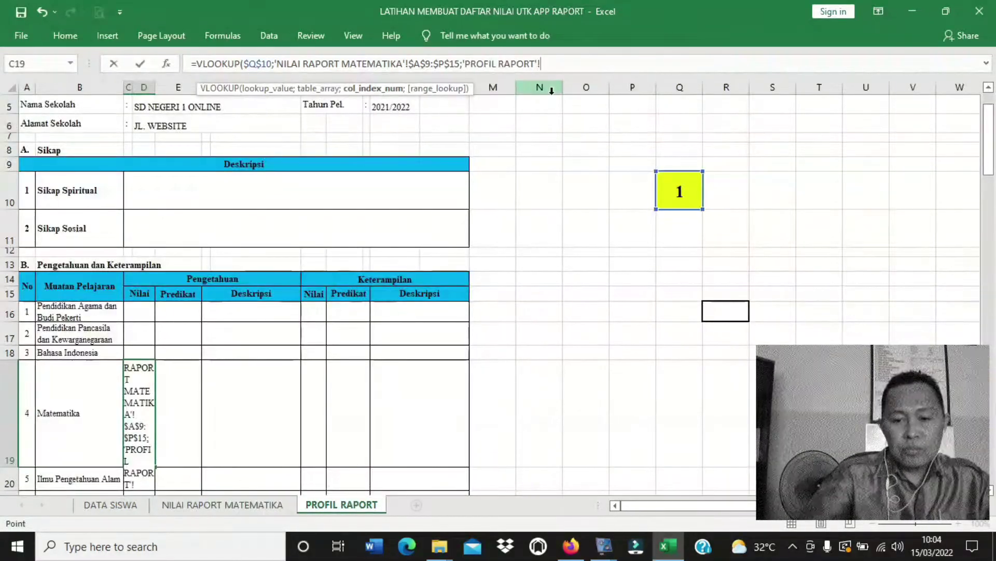
key("BackSpace")
key("BackSpace")
key("BackSpace")
key("BackSpace")
key("BackSpace")
key("BackSpace")
key("BackSpace")
key("BackSpace")
key("BackSpace")
key("BackSpace")
key("BackSpace")
key("BackSpace")
key("BackSpace")
key("BackSpace")
key("BackSpace")
key("BackSpace")
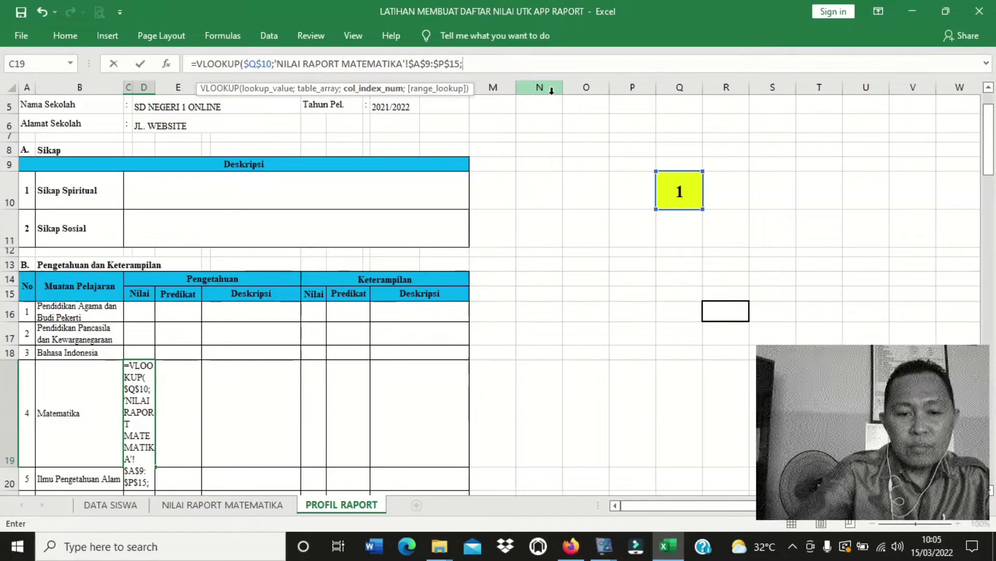
Step: Complete the C19 VLOOKUP with column index 9 and the exact-match option FALSE
type("9")
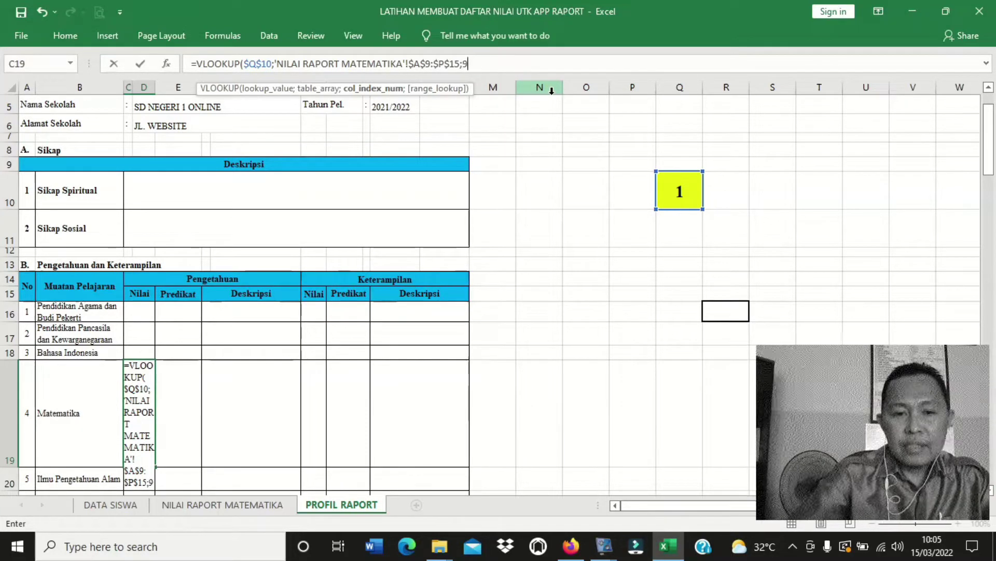
type(";")
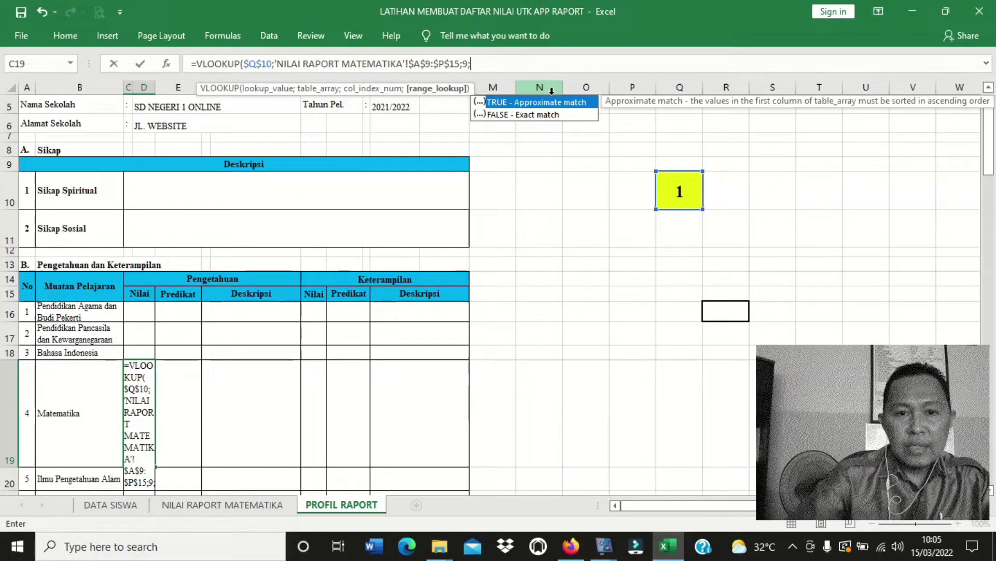
double_click(567, 116)
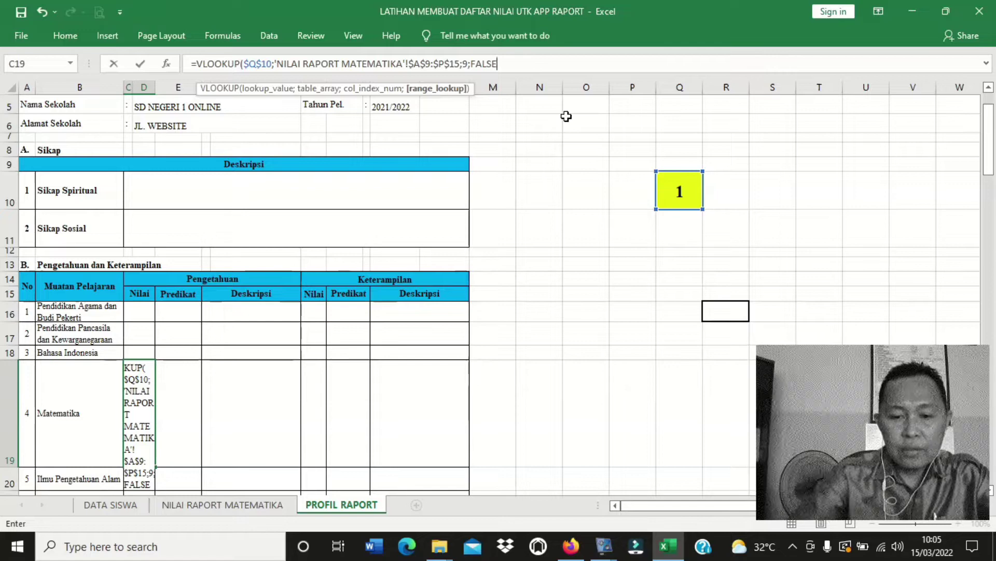
type(")")
key("Return")
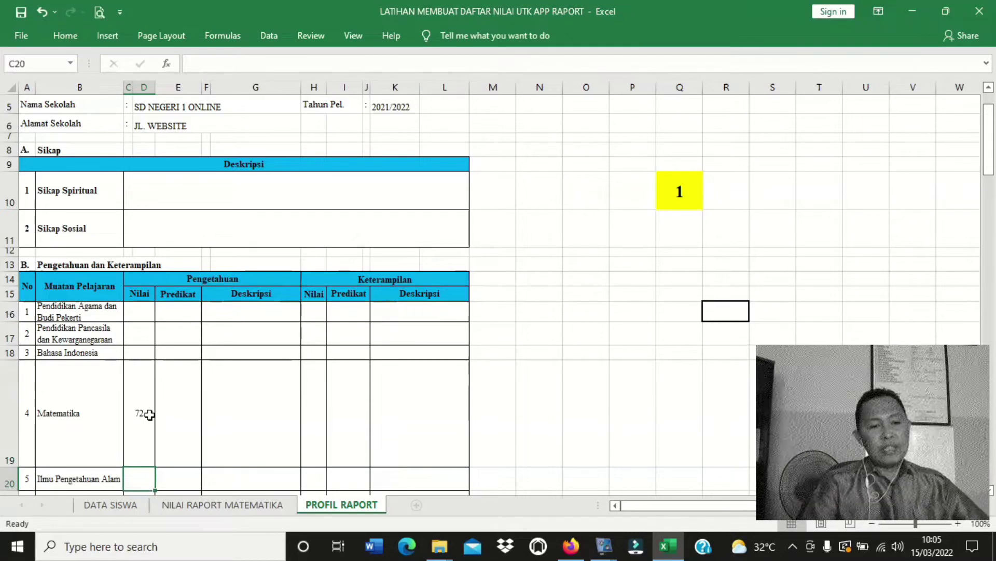
Step: Compare the Matematika Nilai on the report card with the RATA-RATA NILAI averages and inspect the average formula in I12
left_click(200, 506)
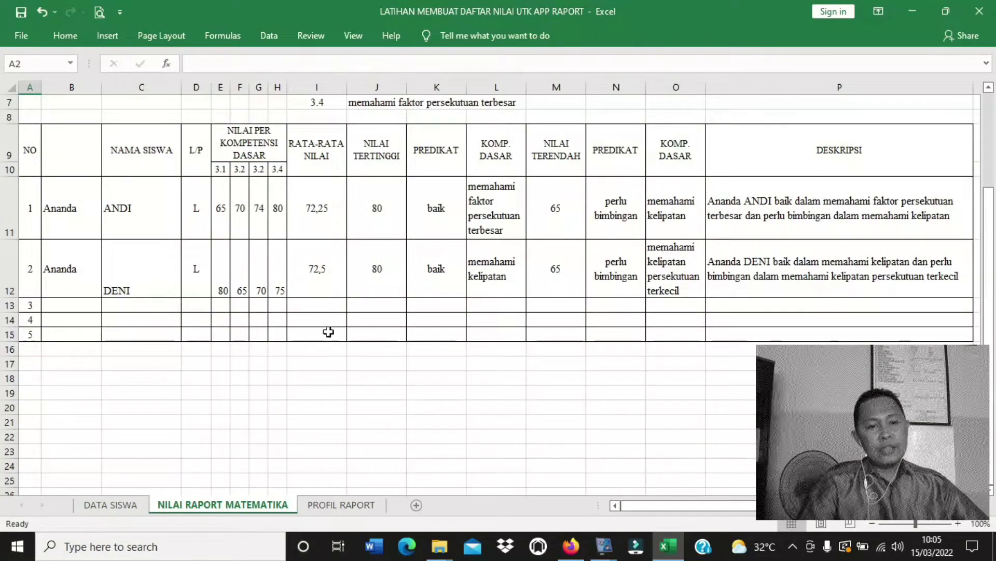
left_click(343, 505)
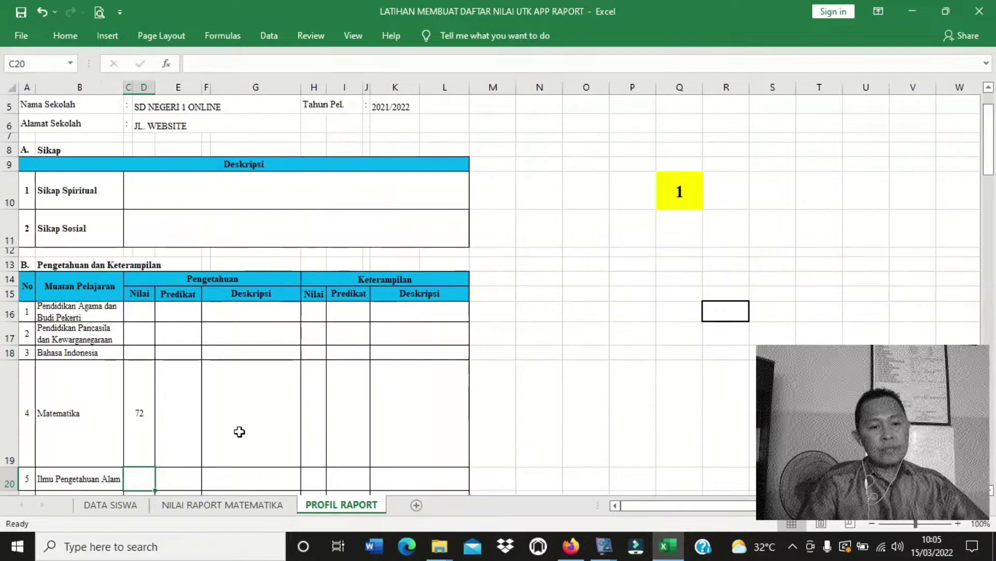
left_click(244, 506)
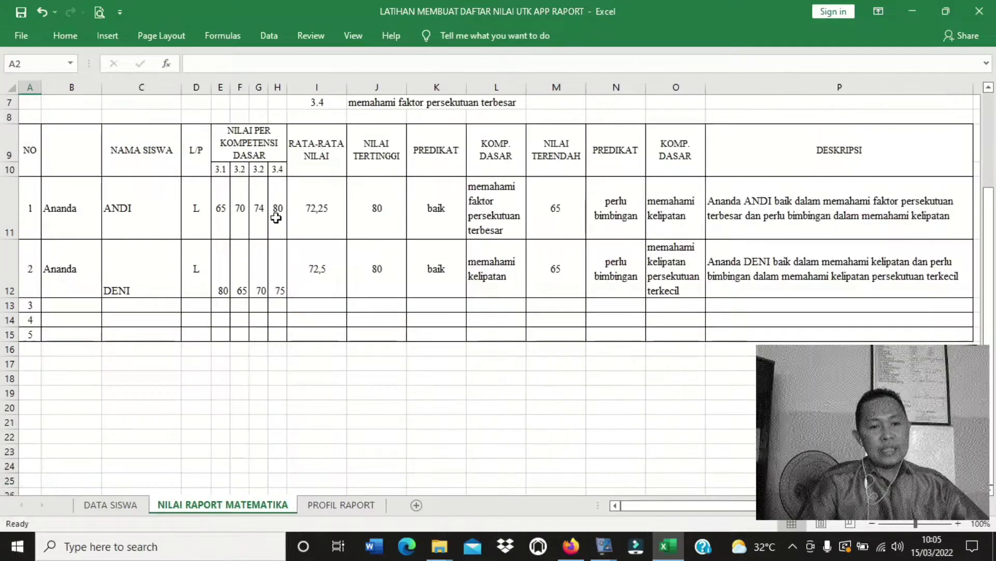
left_click(312, 266)
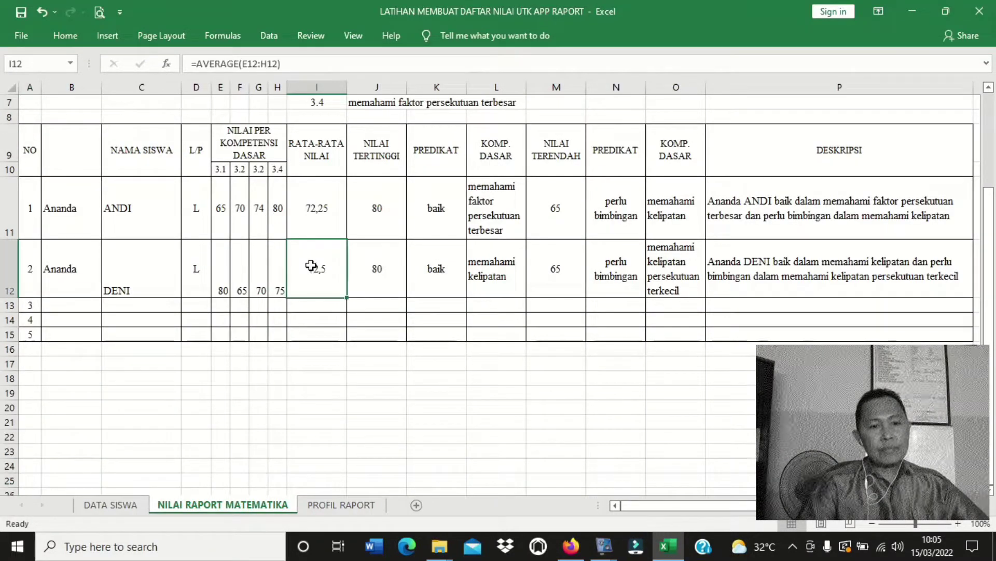
left_click(358, 65)
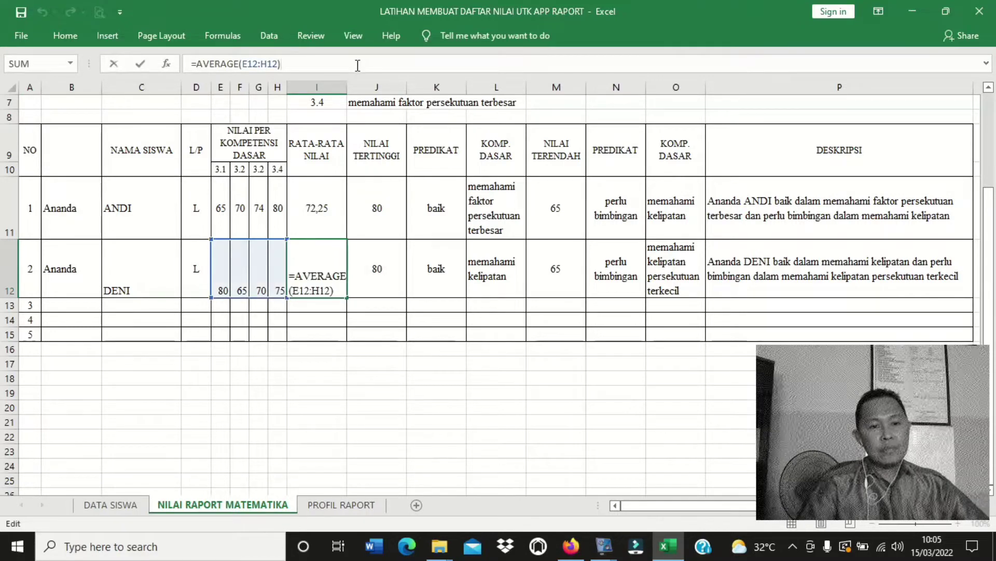
left_click(258, 212)
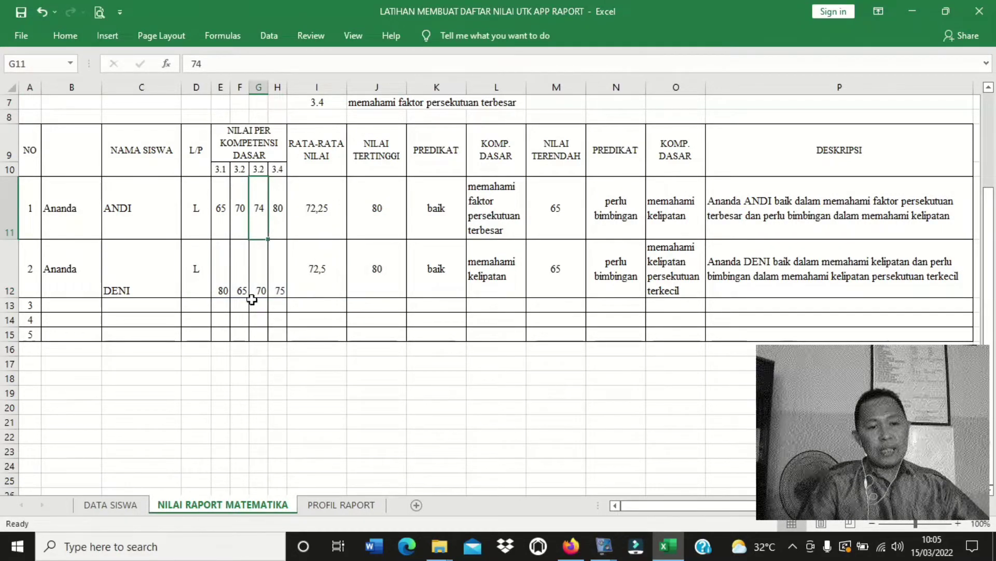
Step: Change the second student's competency scores in F12, G12 and H12 to 90, 86 and 89
left_click(240, 288)
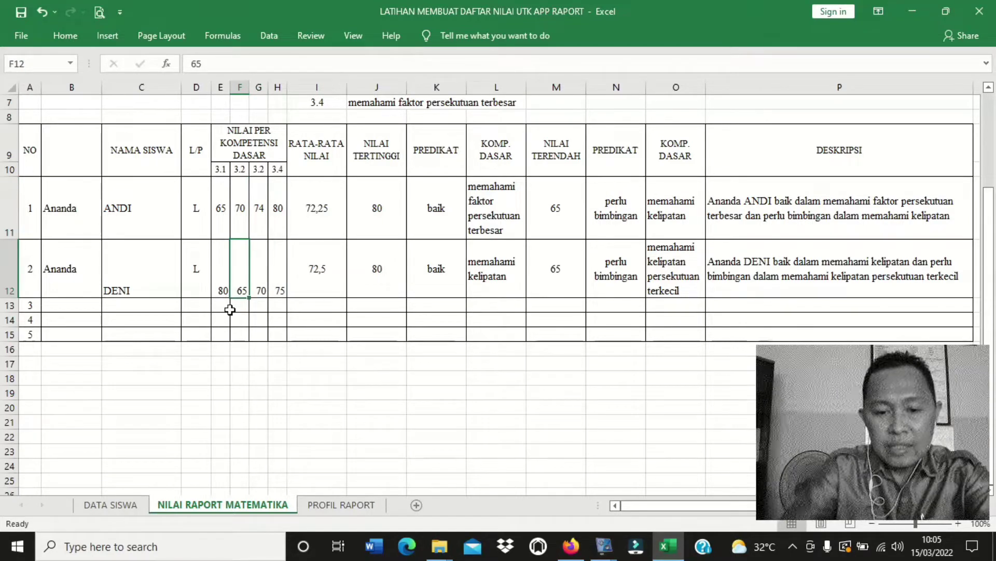
type("90")
key("Tab")
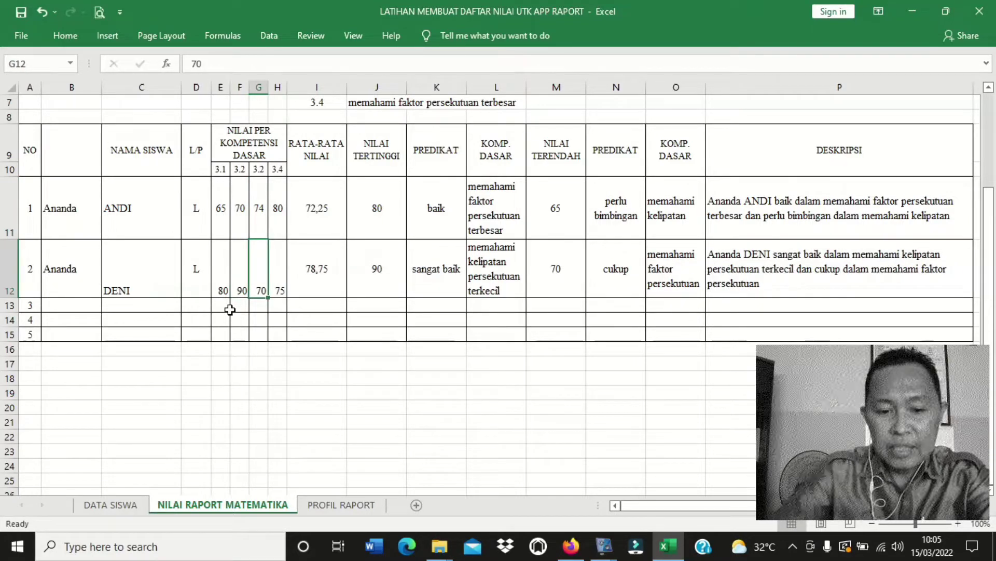
type("86")
key("Tab")
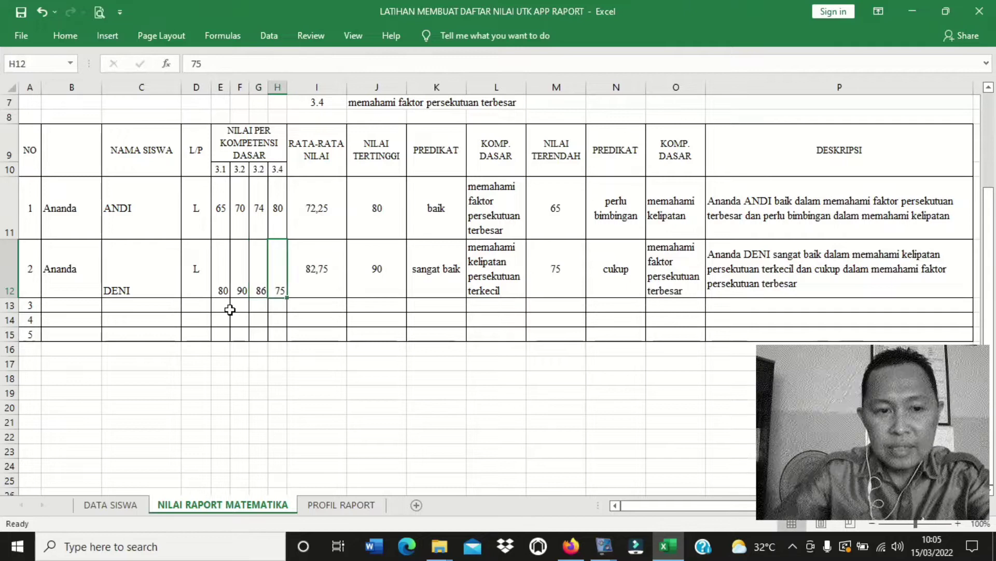
type("89")
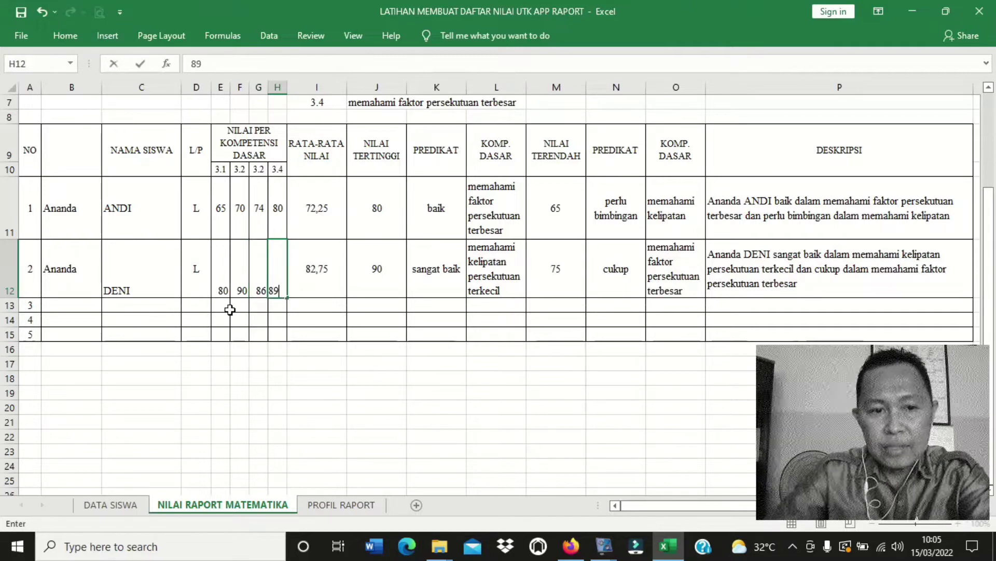
key("Tab")
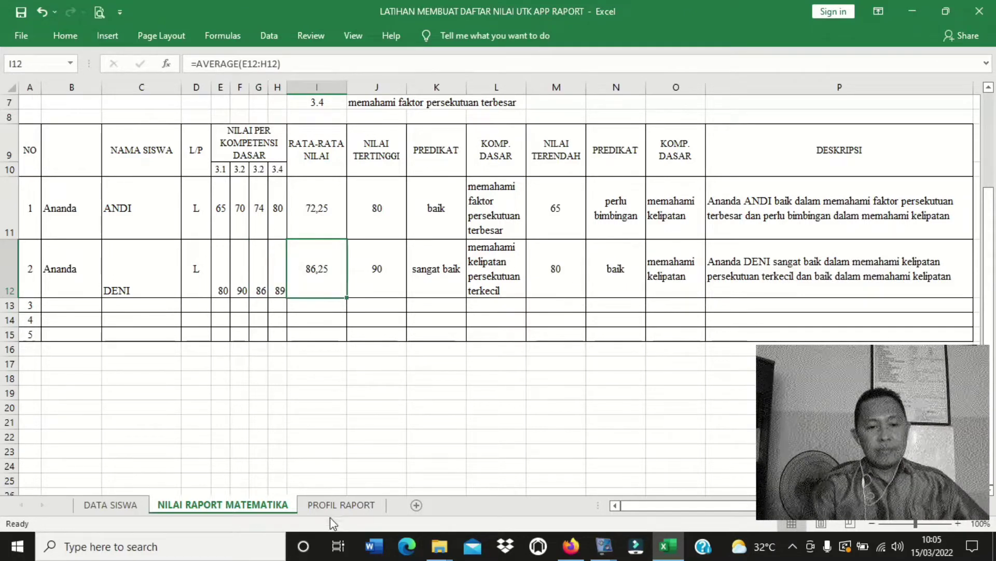
Step: Set the student selector Q10 on the PROFIL RAPORT sheet to 2
left_click(337, 505)
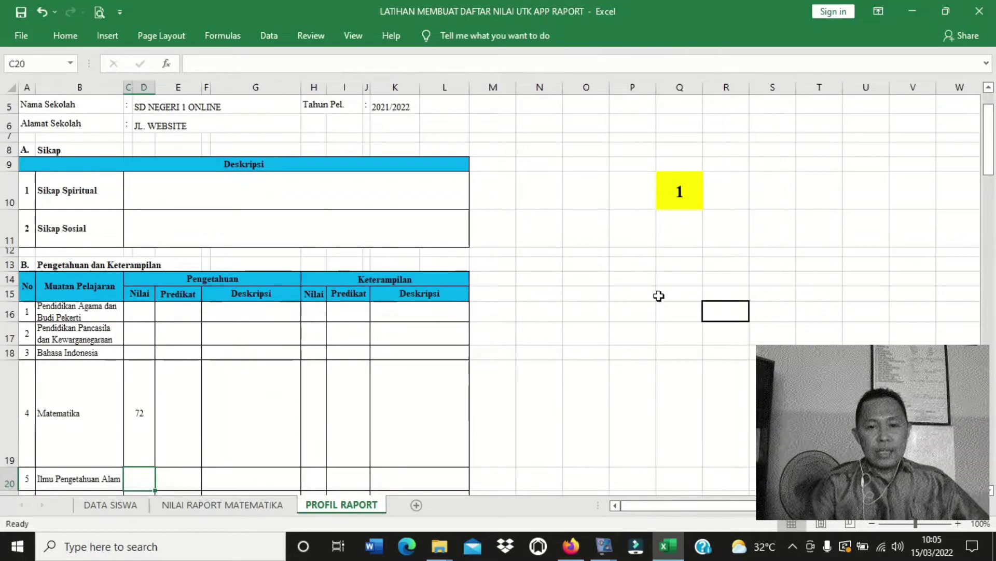
left_click(686, 195)
type("2")
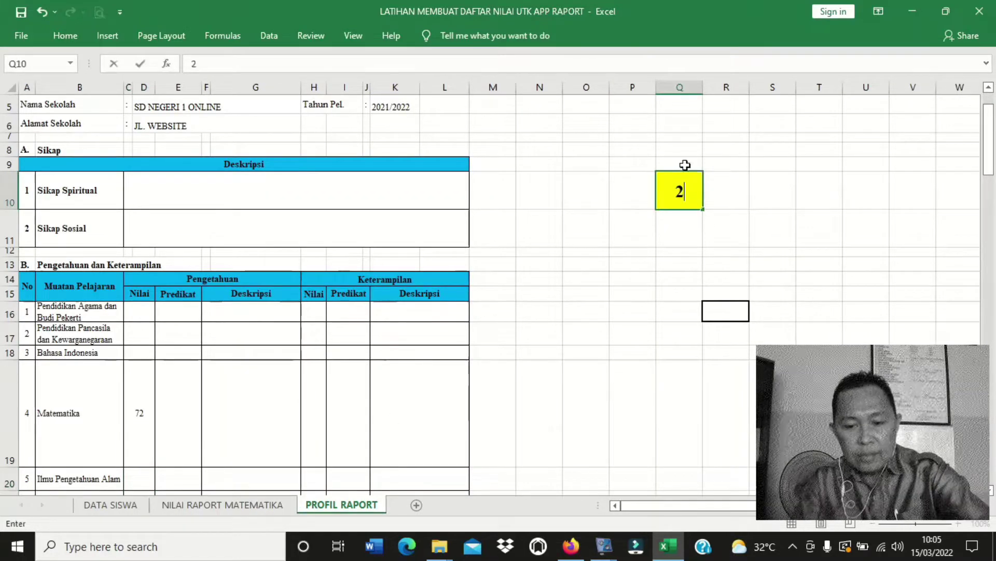
key("Return")
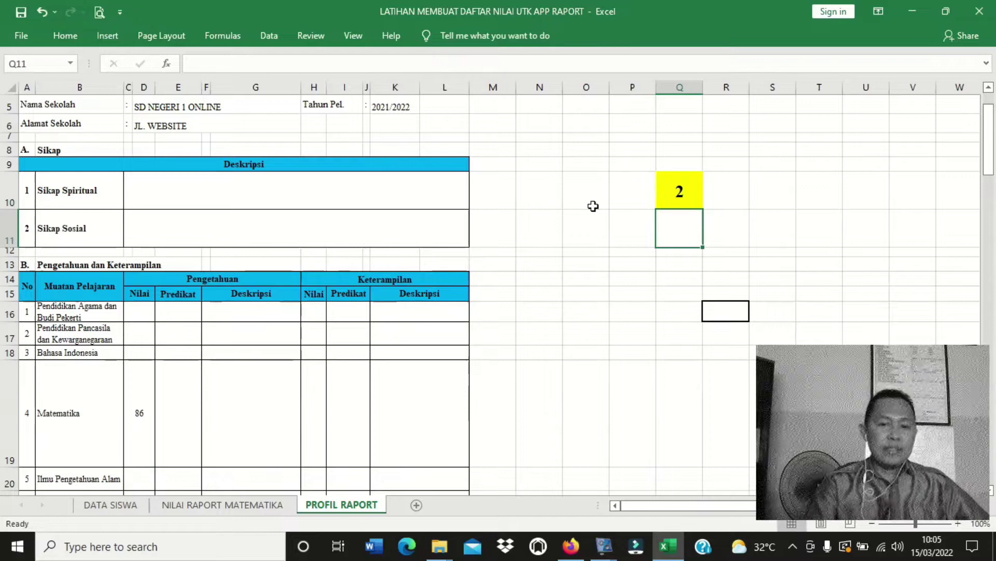
Step: Copy the nested IF formula text from the PREDIKAT cell K11 on the NILAI RAPORT MATEMATIKA sheet
left_click(187, 402)
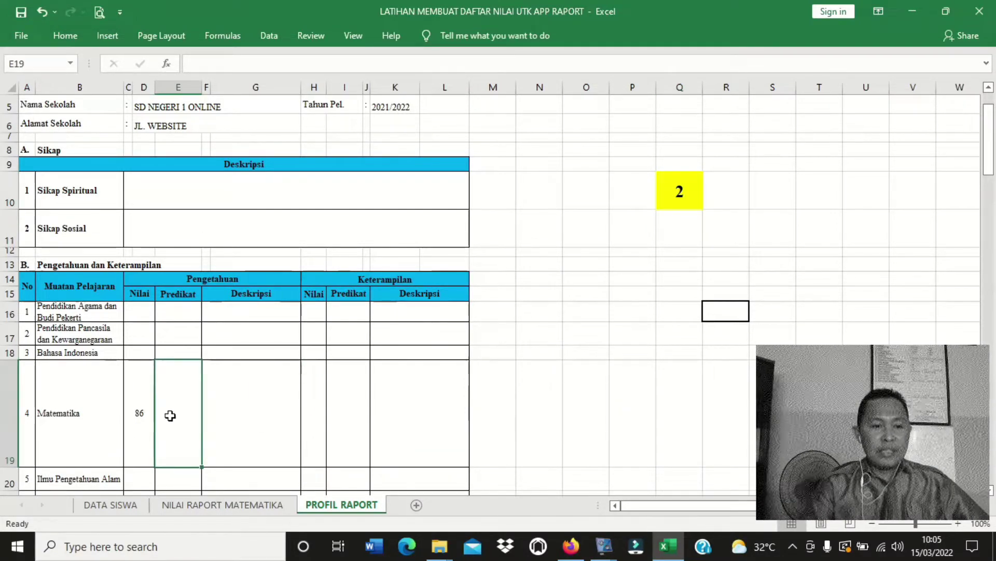
left_click(192, 504)
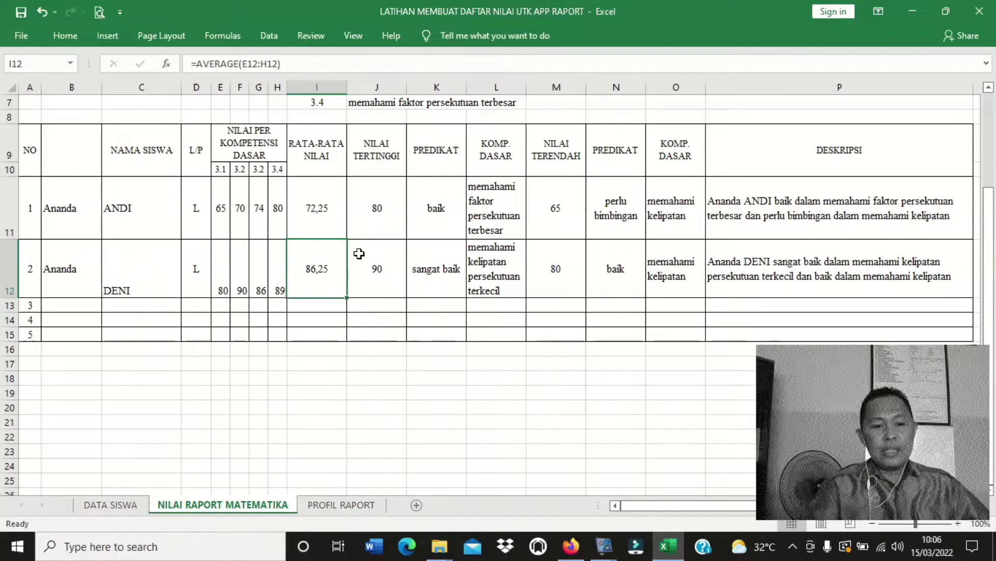
left_click(318, 506)
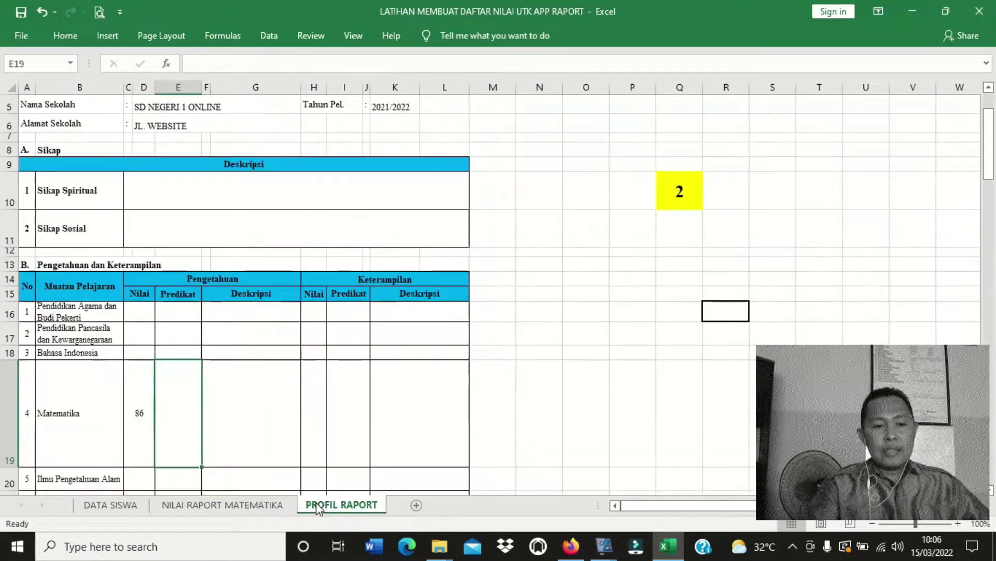
left_click(235, 505)
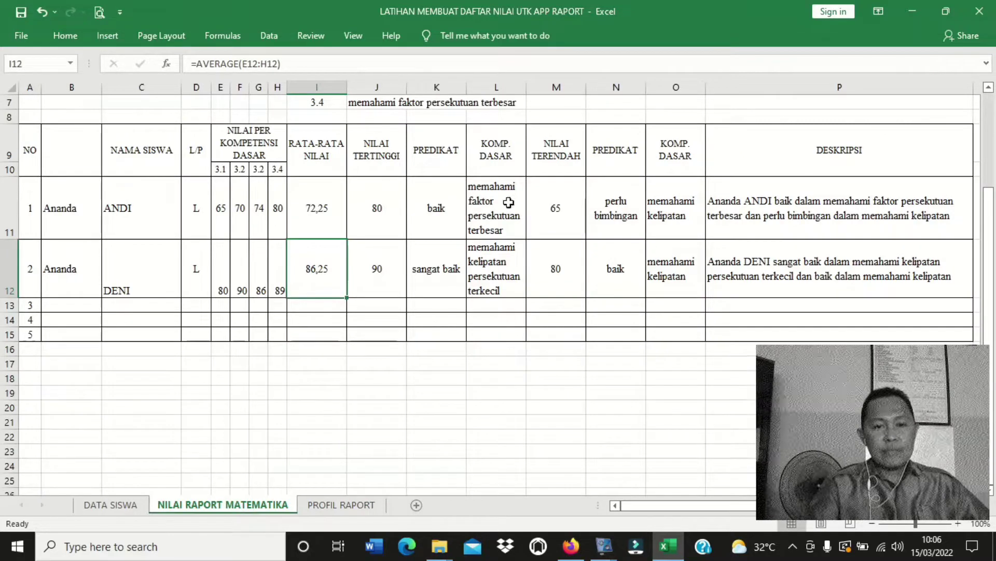
left_click(447, 221)
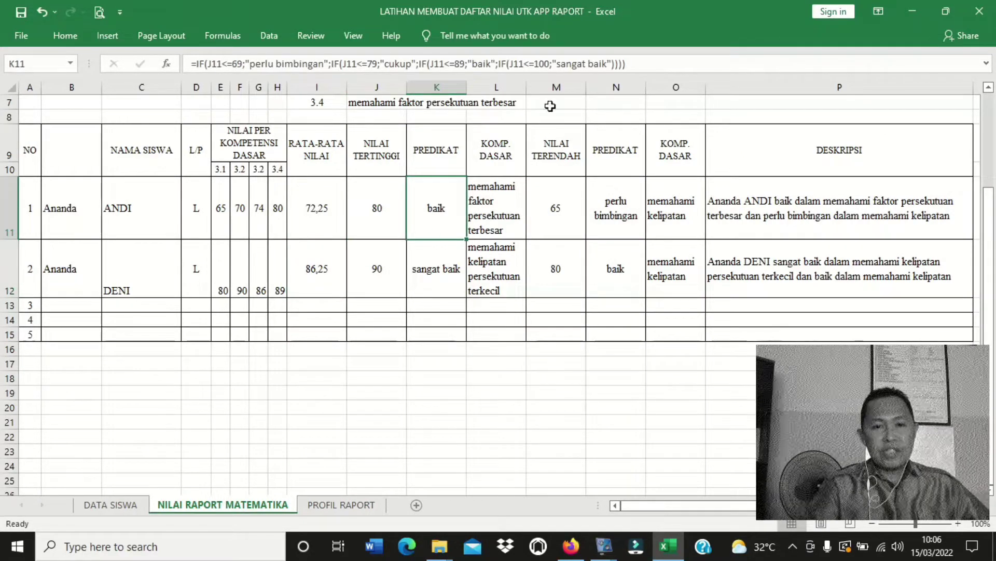
left_click_drag(658, 57, 195, 94)
key("ctrl+c")
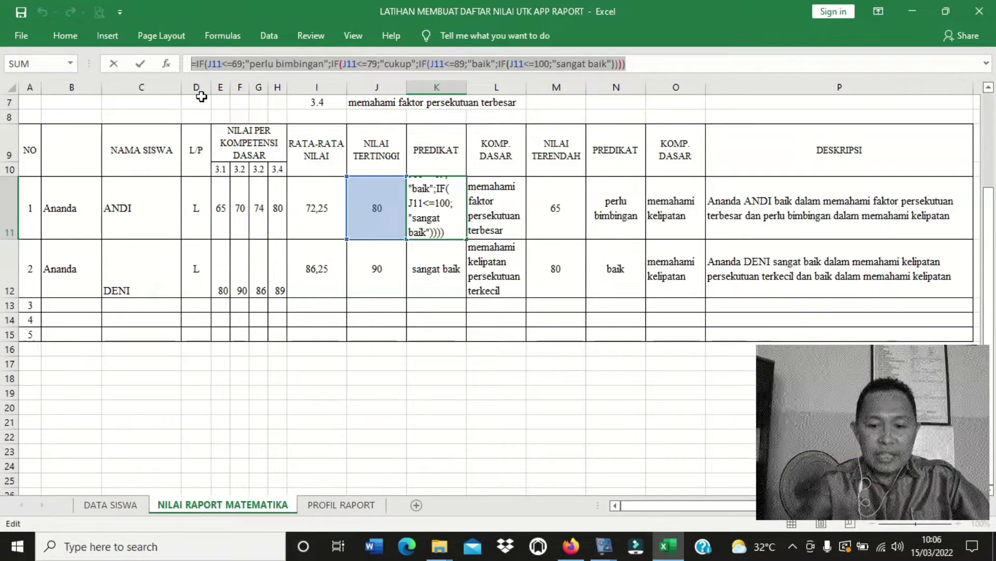
key("Return")
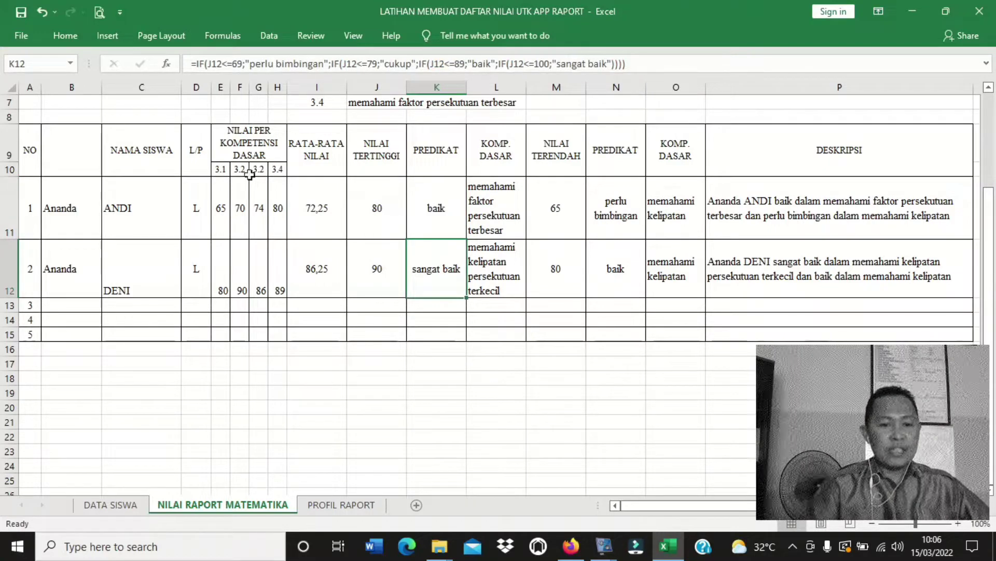
Step: Paste the copied IF formula into the Matematika Predikat cell E19 on the PROFIL RAPORT sheet
left_click(367, 506)
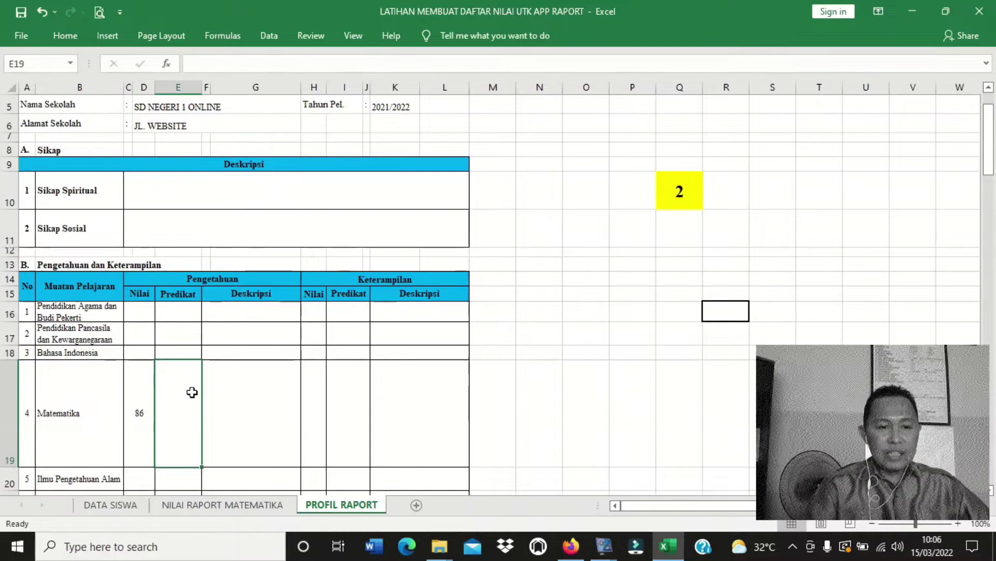
left_click(214, 61)
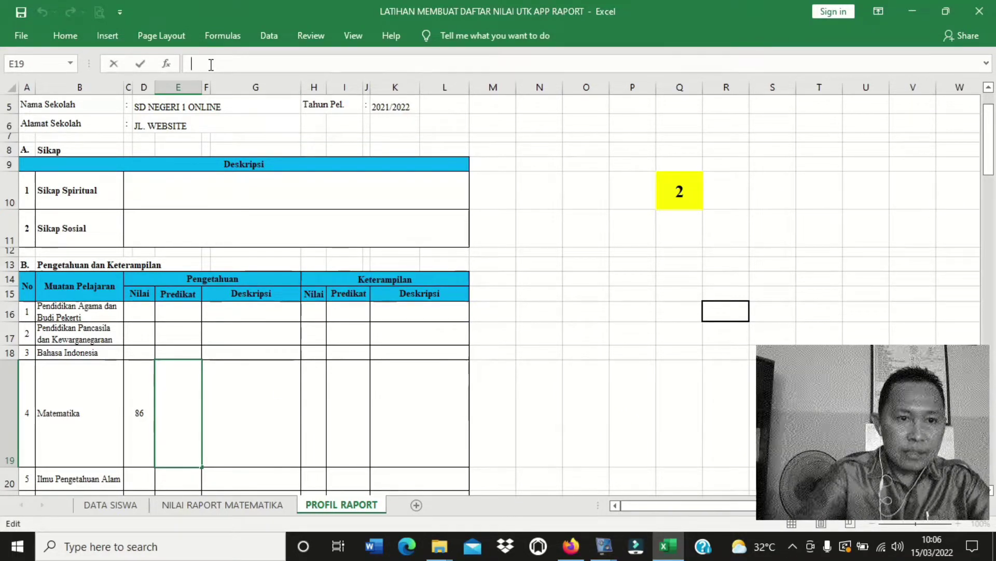
key("ctrl+v")
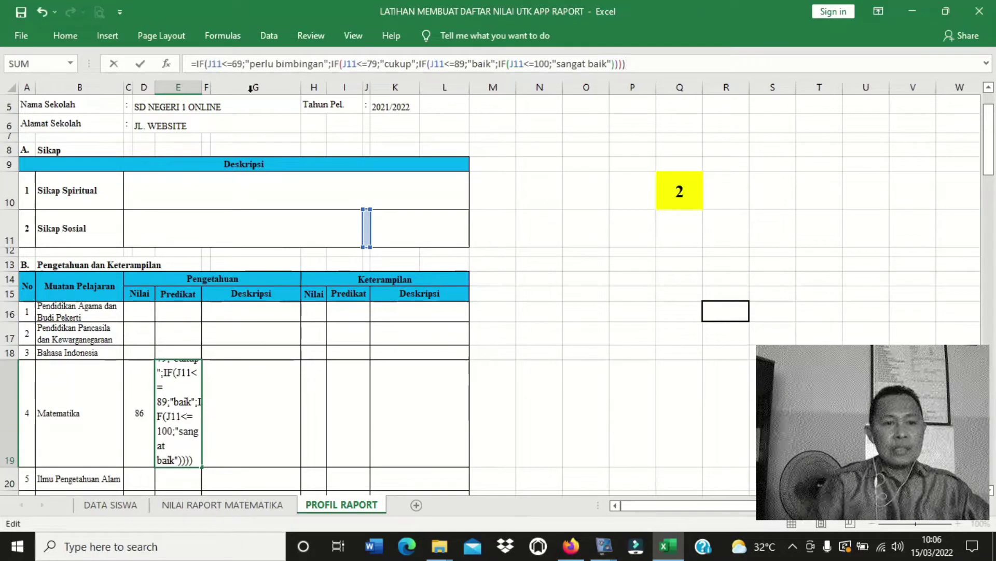
key("Return")
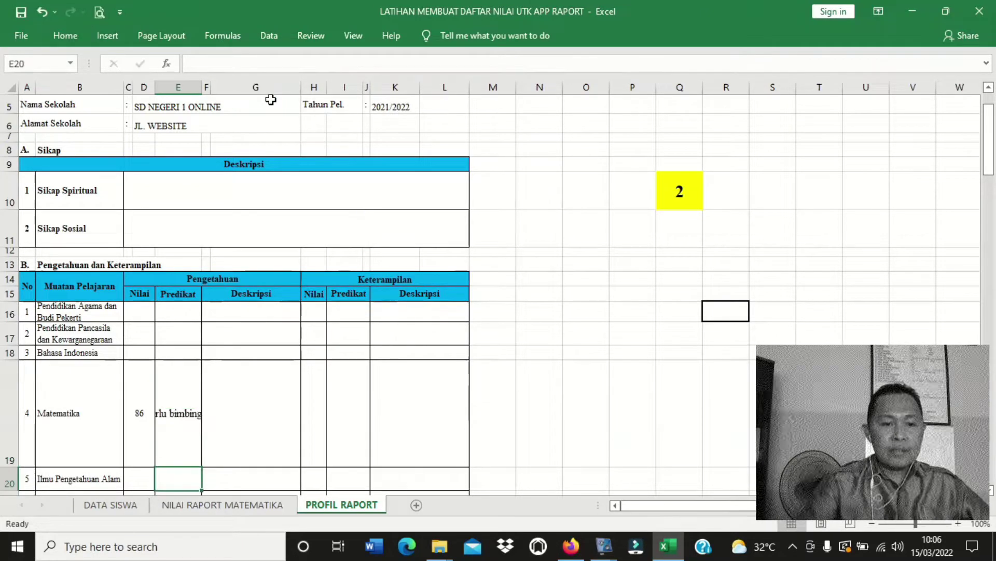
Step: Change J11 to D11 in the <=69 and <=79 conditions of the E19 formula
left_click(181, 409)
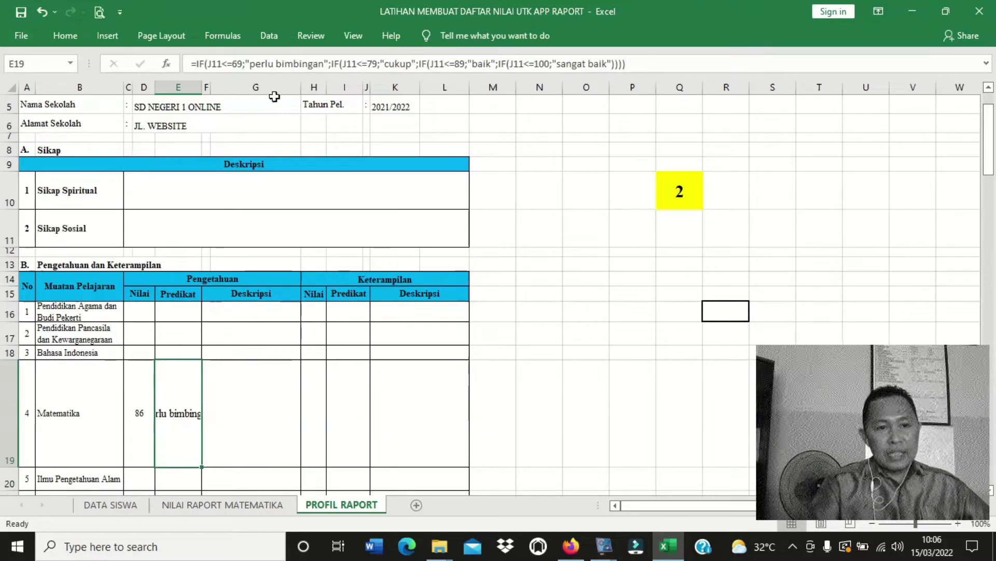
left_click(289, 64)
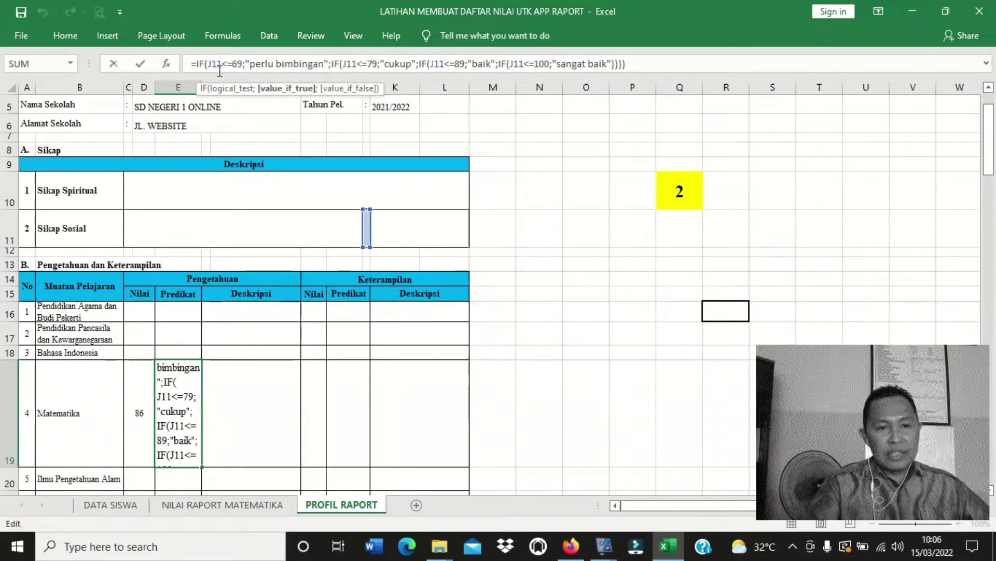
key("Return")
left_click(141, 403)
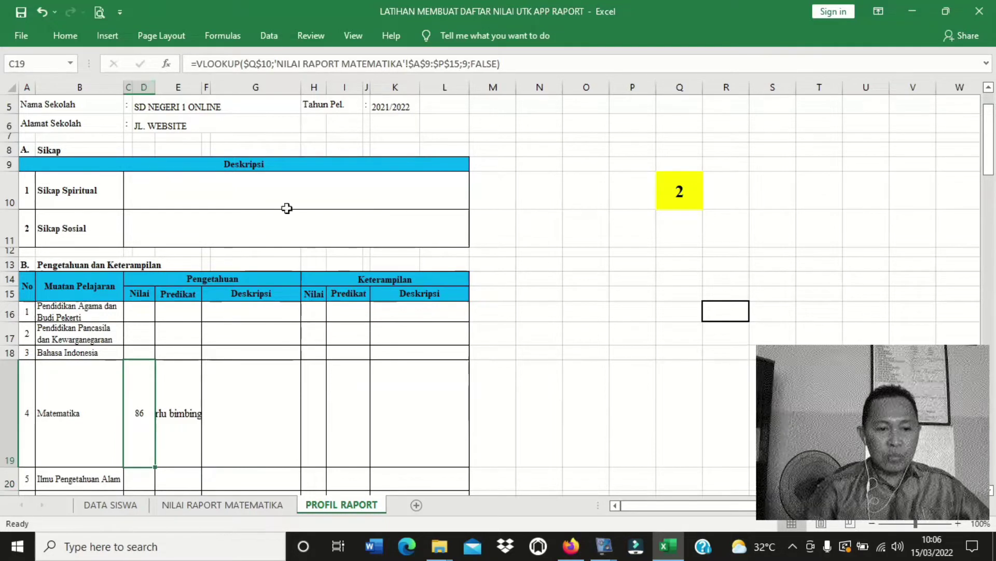
left_click(190, 434)
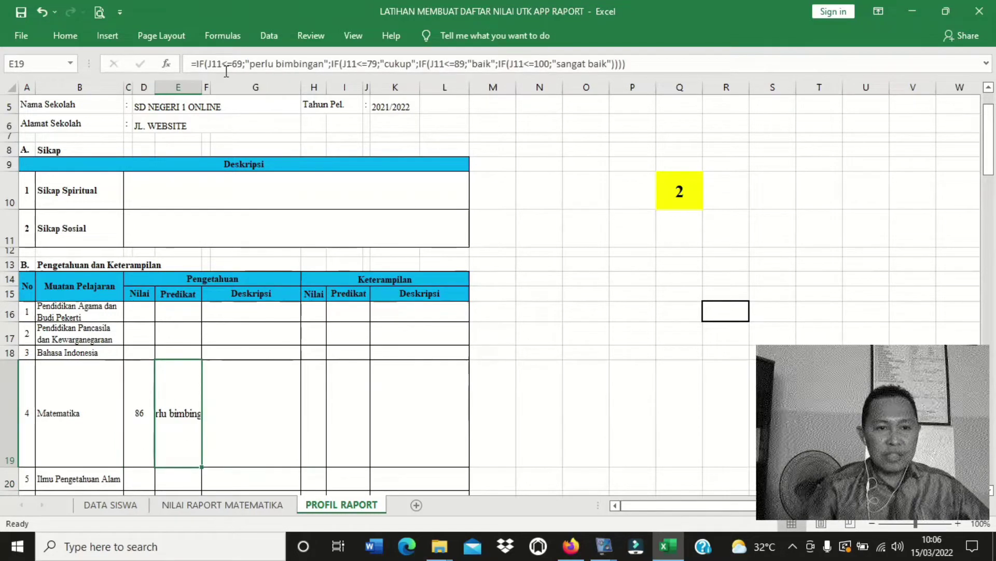
left_click(212, 67)
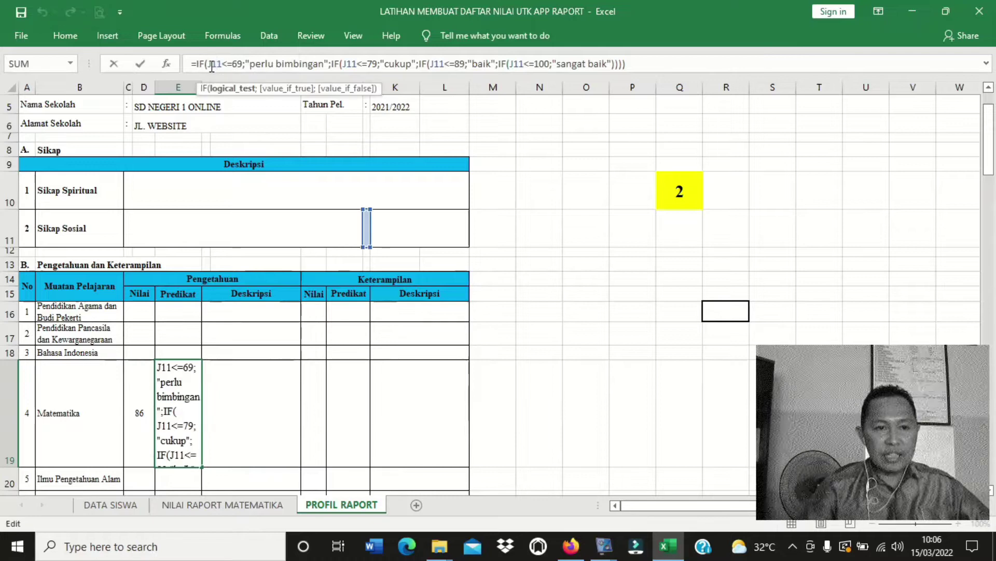
key("BackSpace")
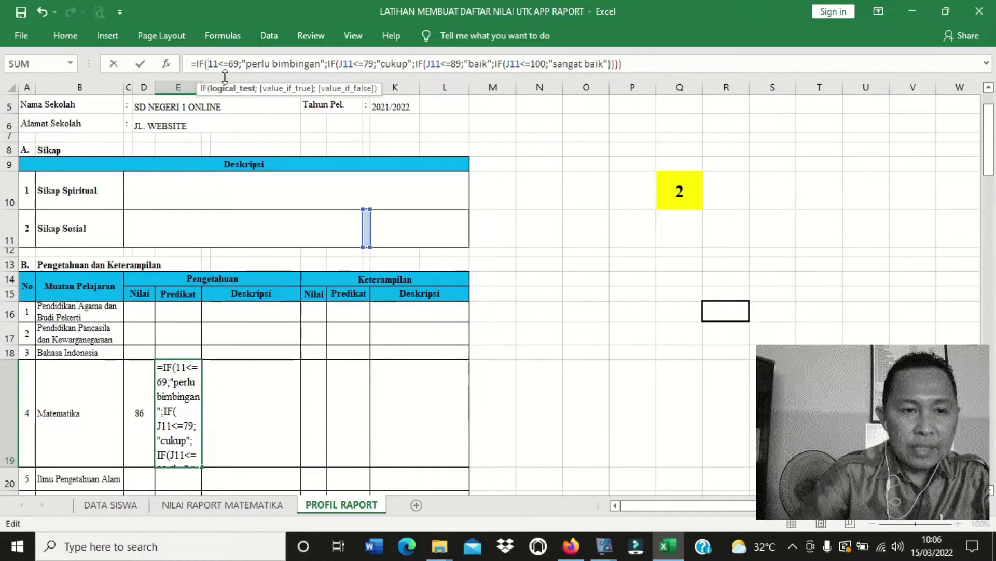
type("D")
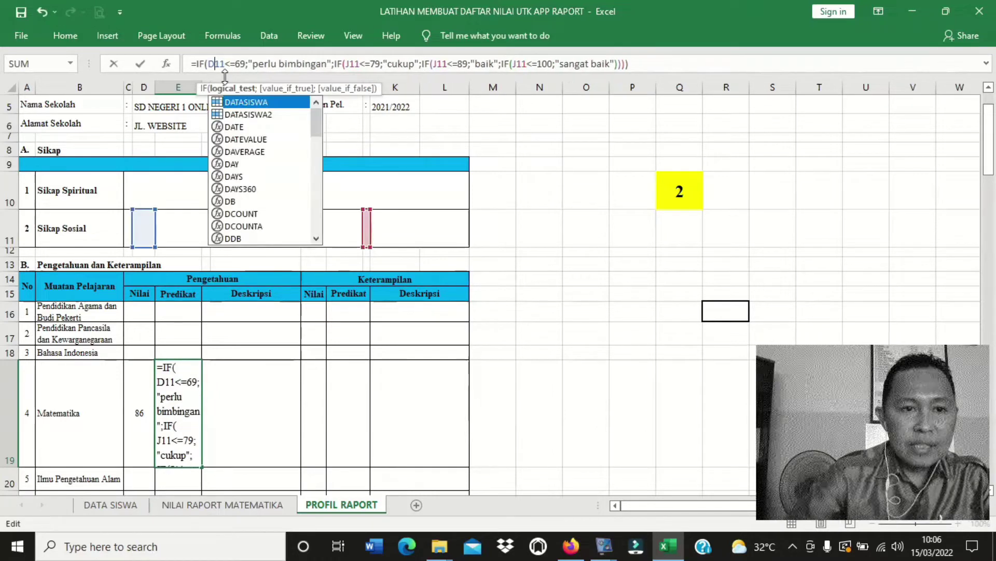
left_click(350, 65)
key("BackSpace")
type("D")
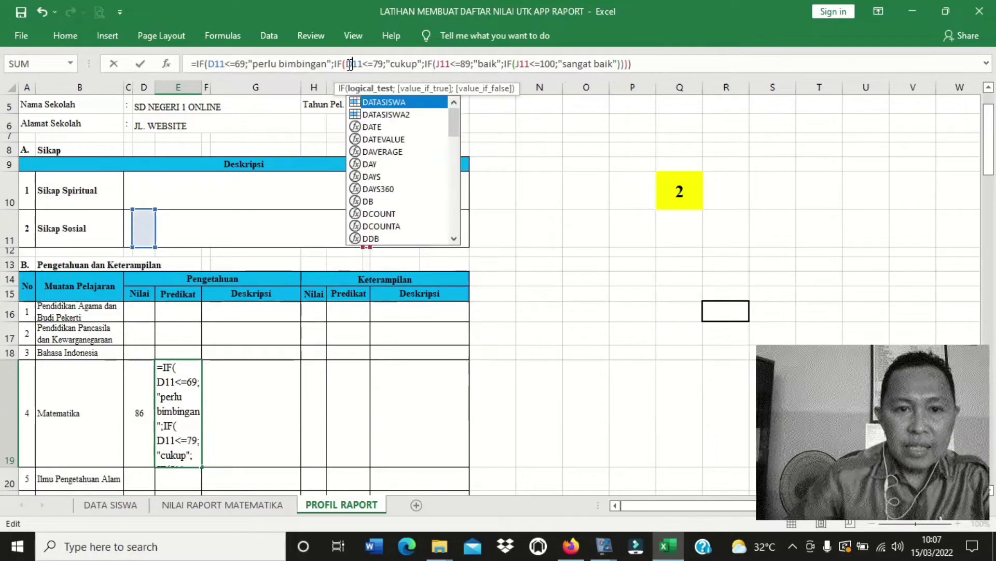
Step: Change J11 to D11 in the <=89 and <=100 conditions of E19 and enter the formula
left_click(443, 65)
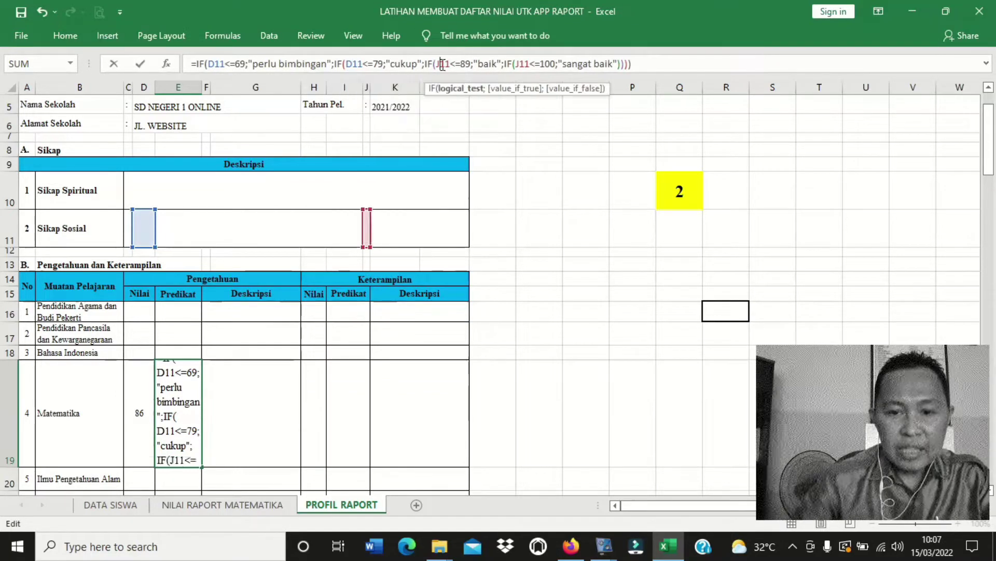
key("BackSpace")
type("D")
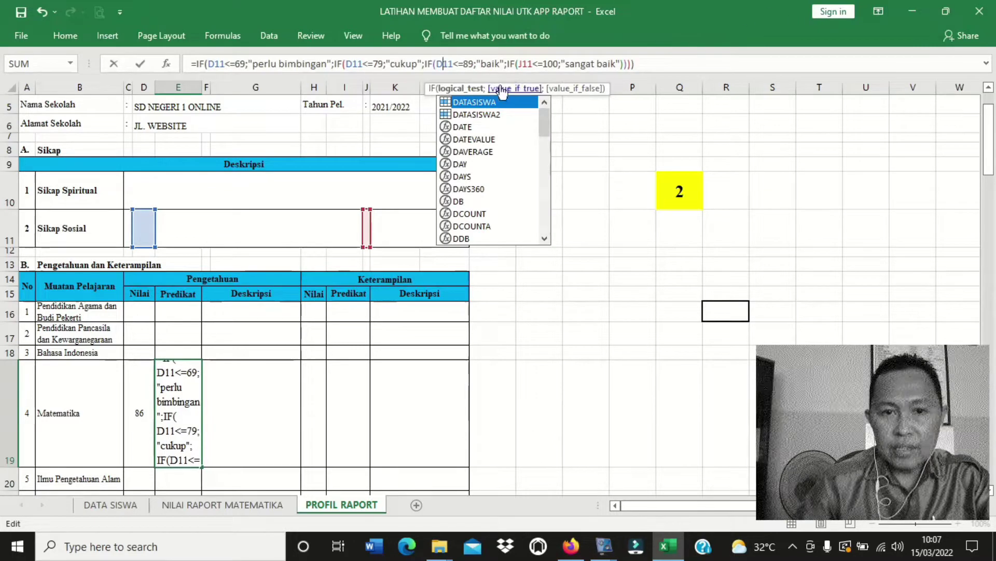
left_click(522, 65)
key("BackSpace")
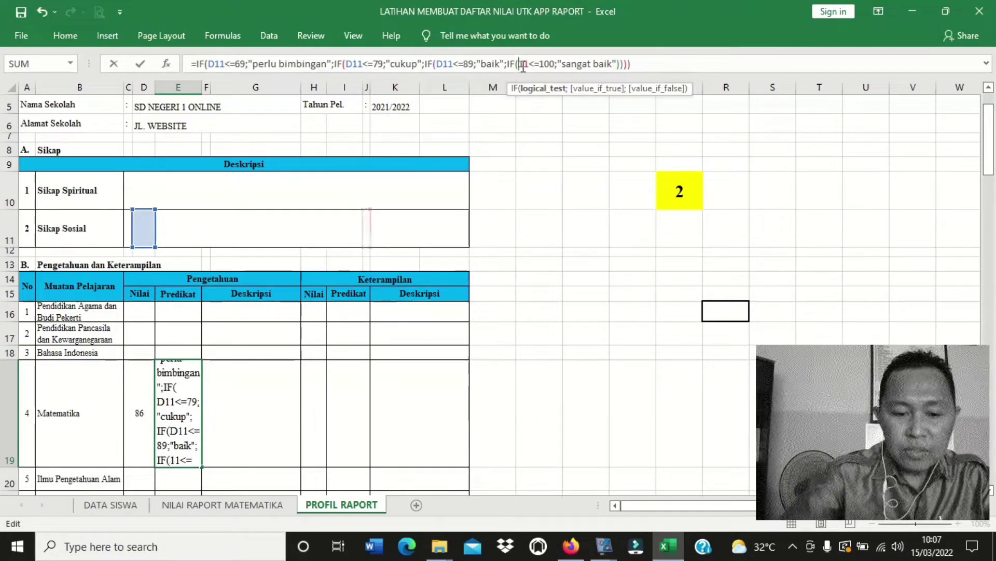
type("D")
key("Return")
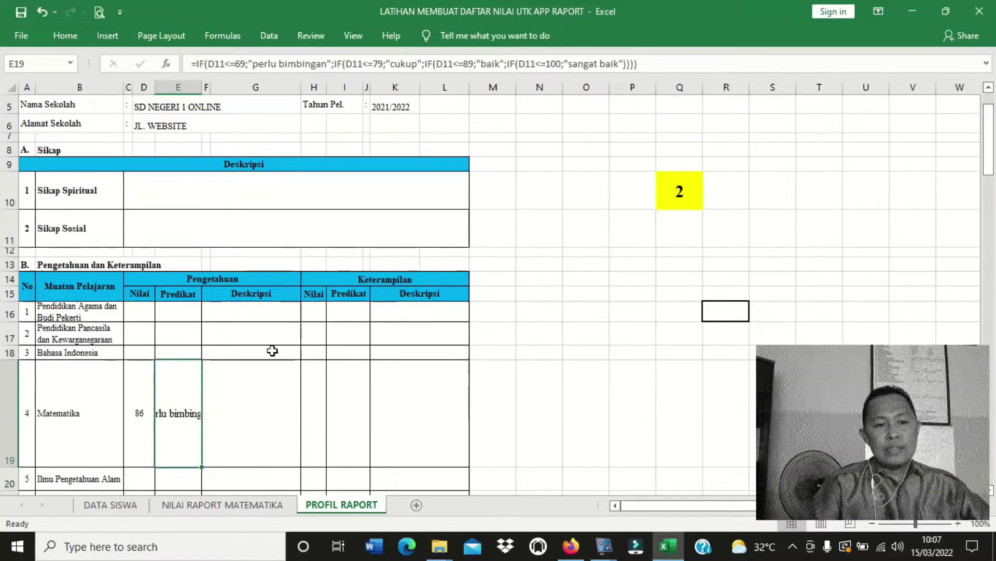
Step: Check the position of the Matematika Nilai cell and change the first reference in the E19 formula to D19
left_click(139, 407)
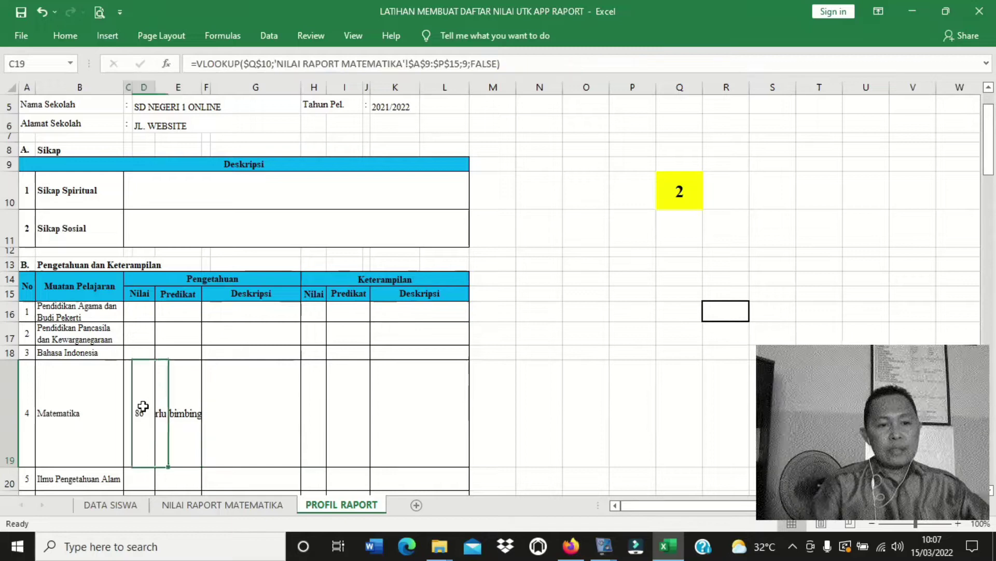
left_click(179, 390)
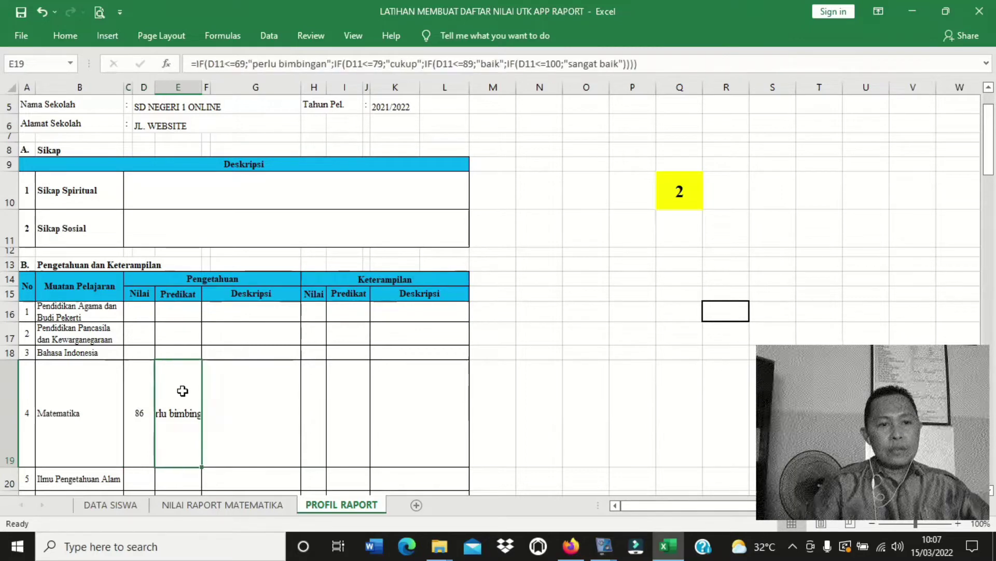
left_click(142, 404)
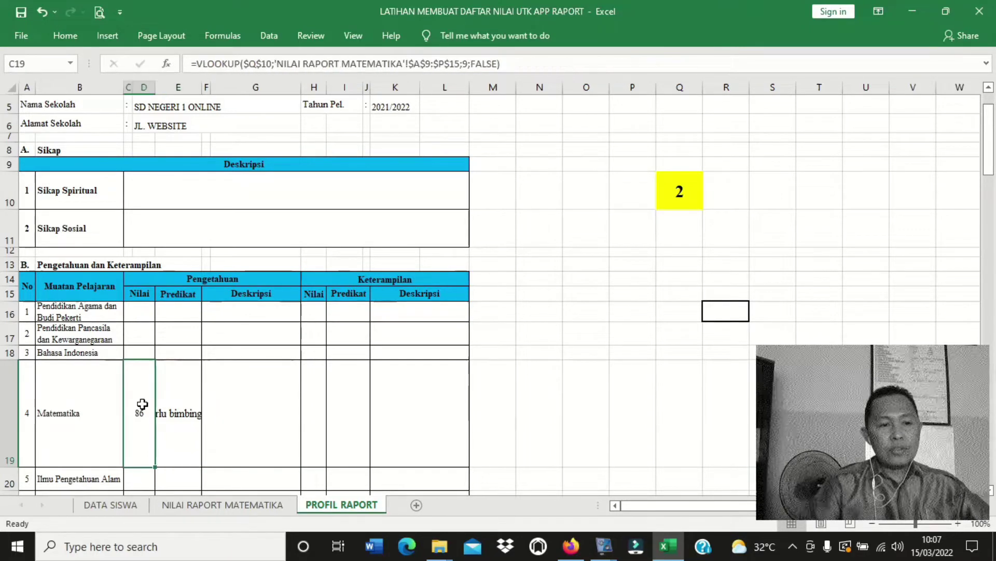
left_click(180, 419)
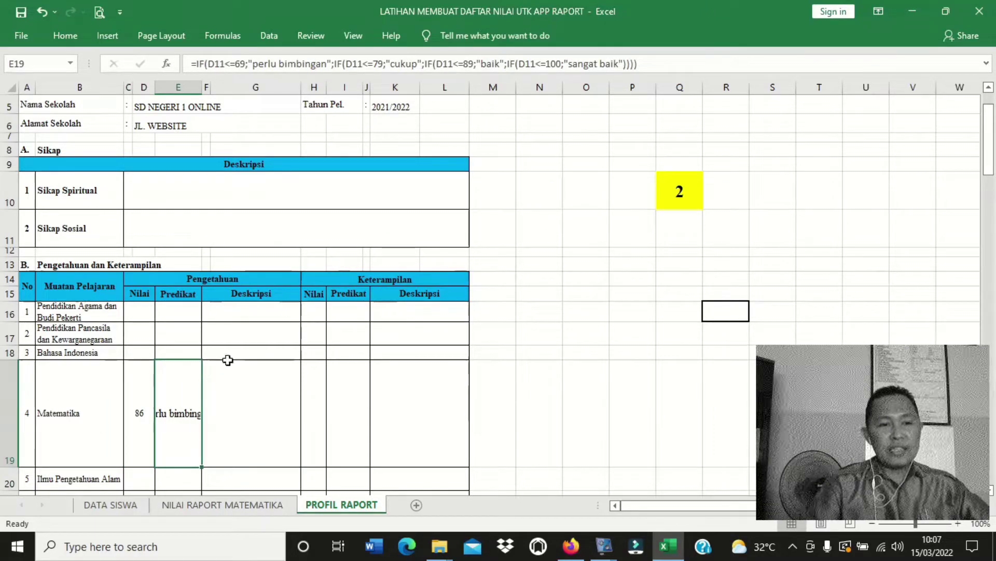
left_click(224, 64)
double_click(223, 65)
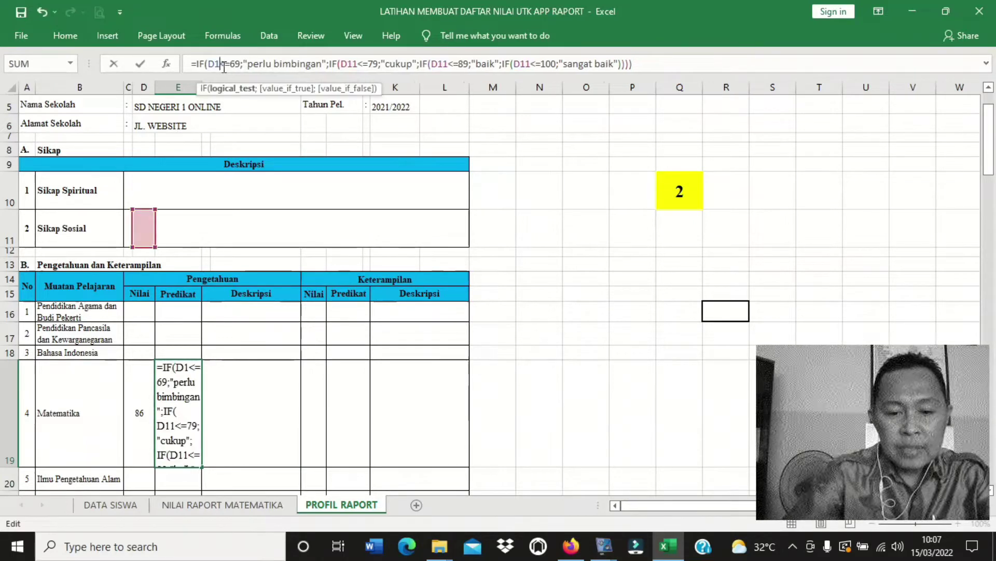
left_click(140, 413)
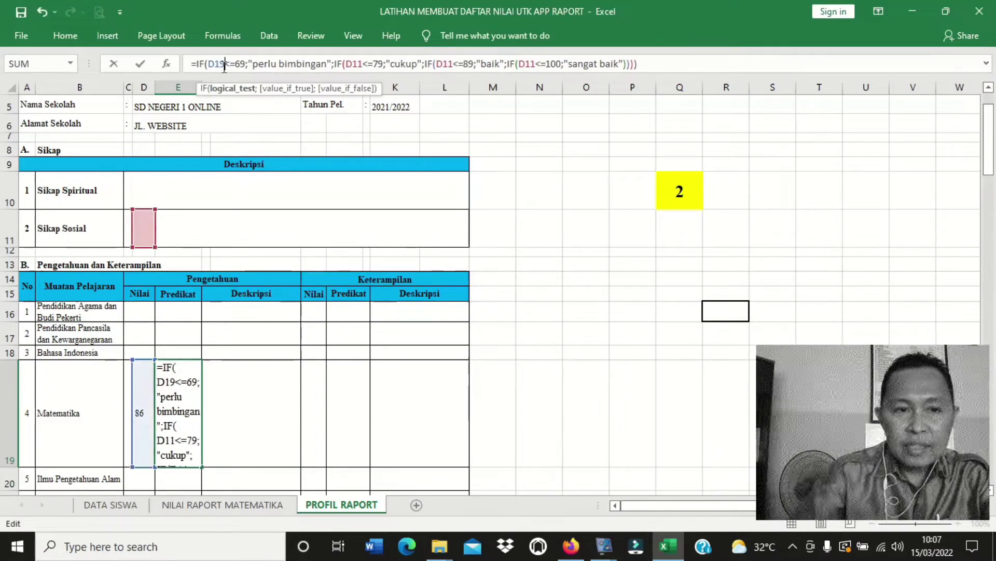
Step: Change D11 to D19 in the <=79, <=89 and <=100 conditions of the E19 formula and enter it
double_click(357, 65)
type("D19")
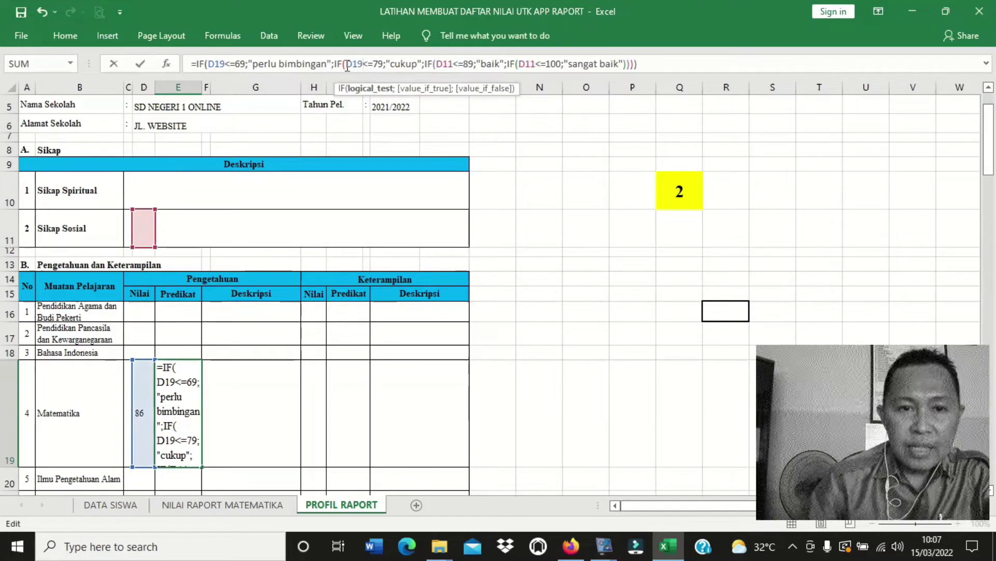
double_click(455, 67)
type("D19")
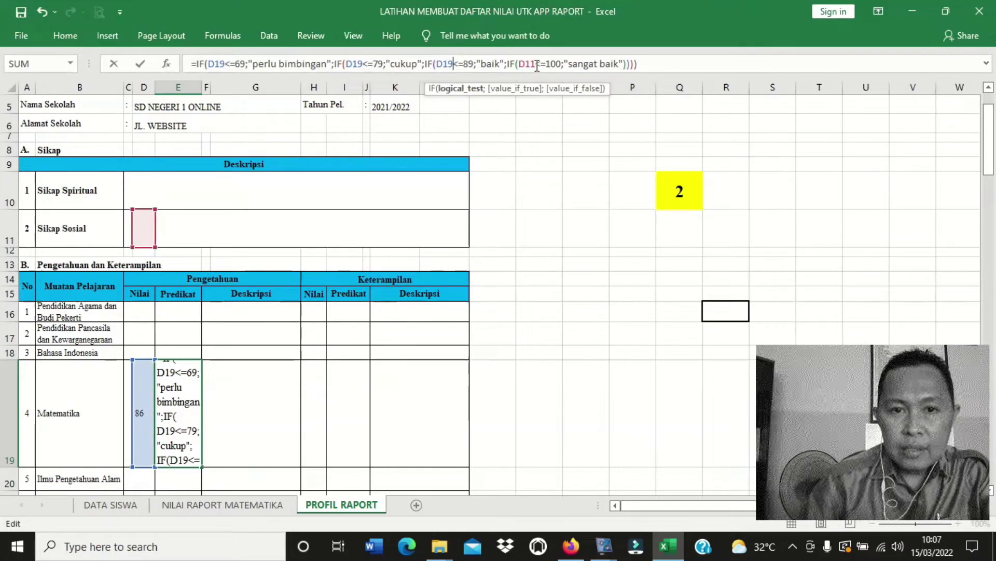
double_click(537, 66)
type("D19")
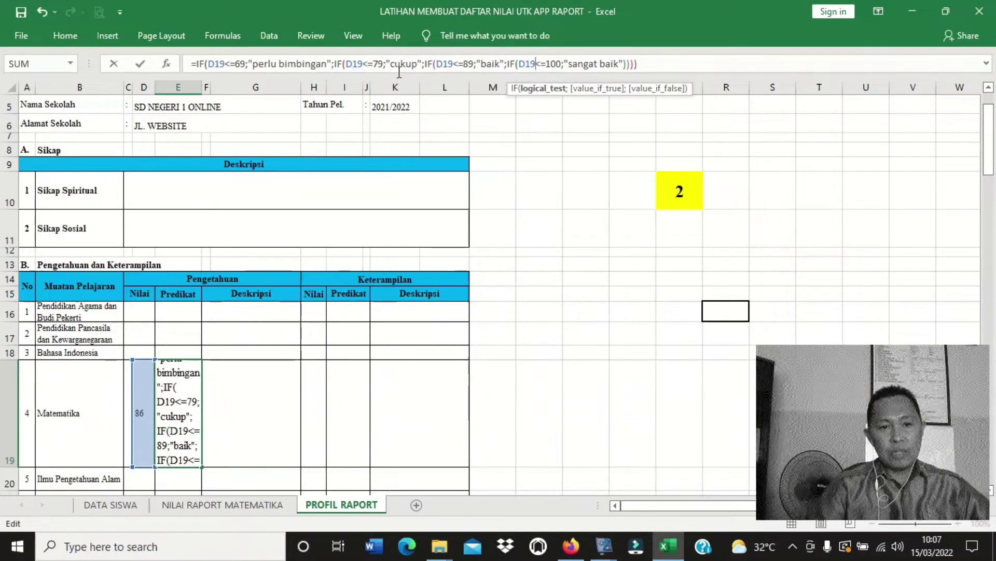
key("Return")
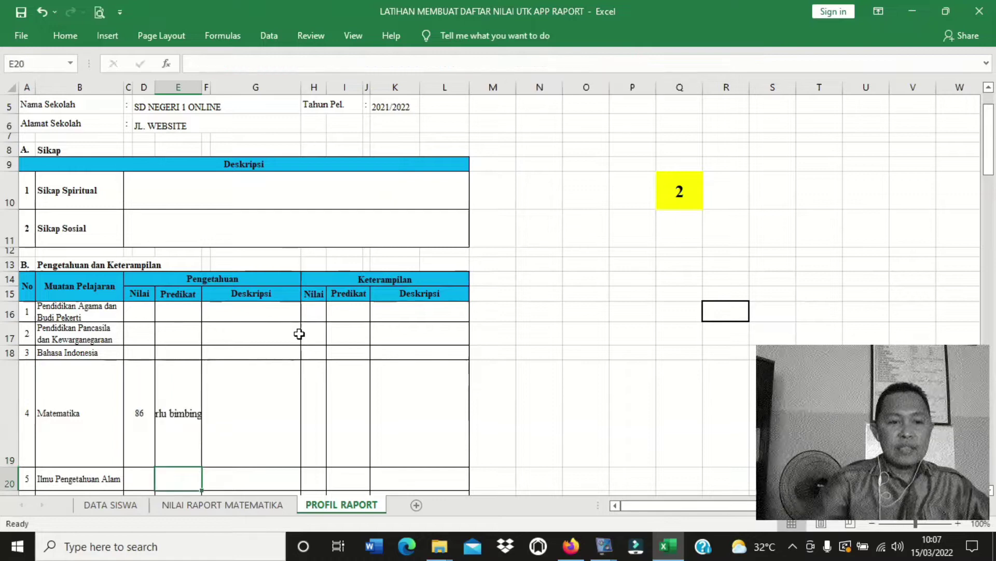
Step: Replace the "perlu bimbingan" result with "D" in the Matematika Predikat formula in E19
left_click(185, 427)
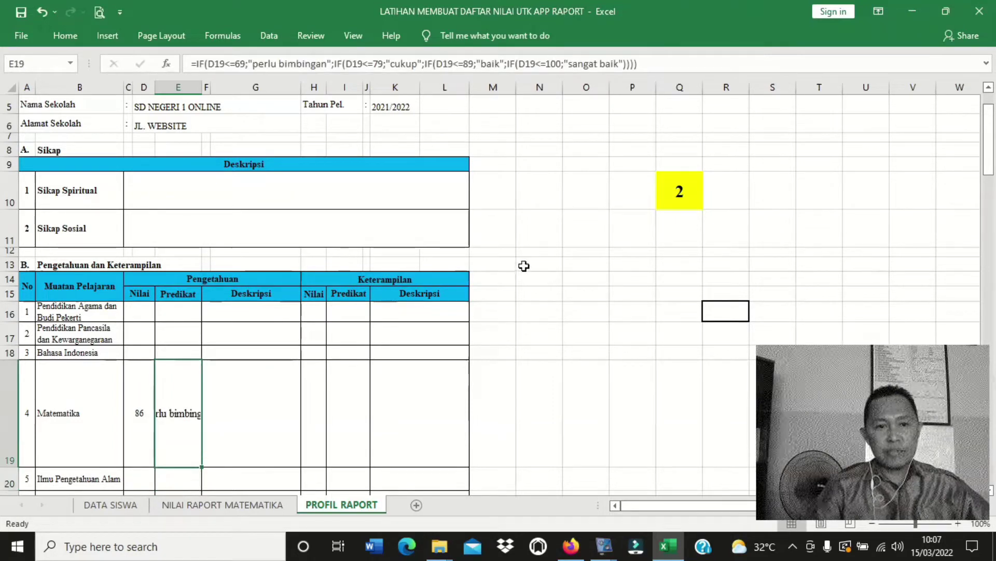
left_click(328, 63)
key("BackSpace")
key("BackSpace")
key("BackSpace")
key("BackSpace")
key("BackSpace")
key("BackSpace")
key("BackSpace")
key("BackSpace")
key("BackSpace")
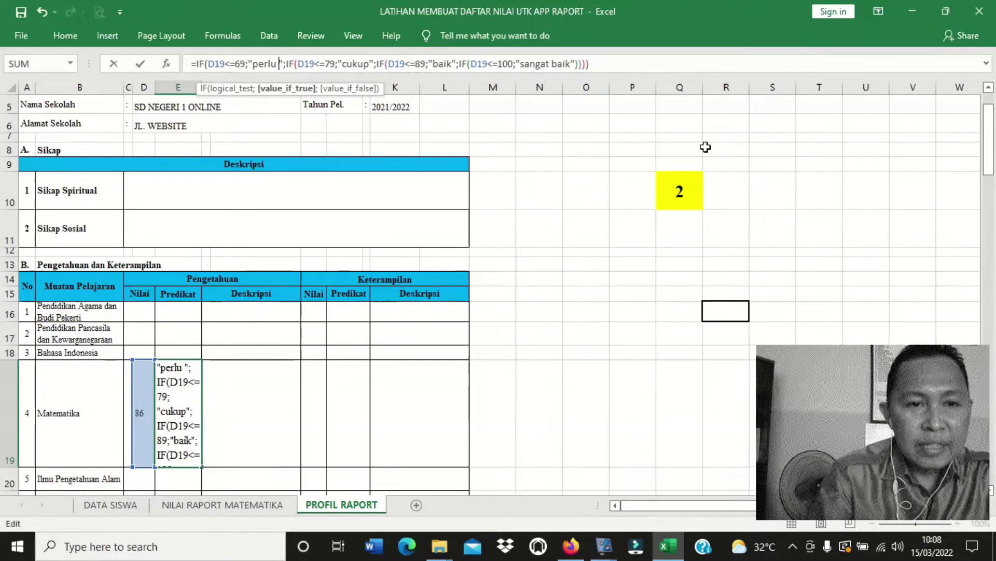
key("BackSpace")
key("BackSpace")
key("BackSpace")
key("BackSpace")
key("BackSpace")
key("BackSpace")
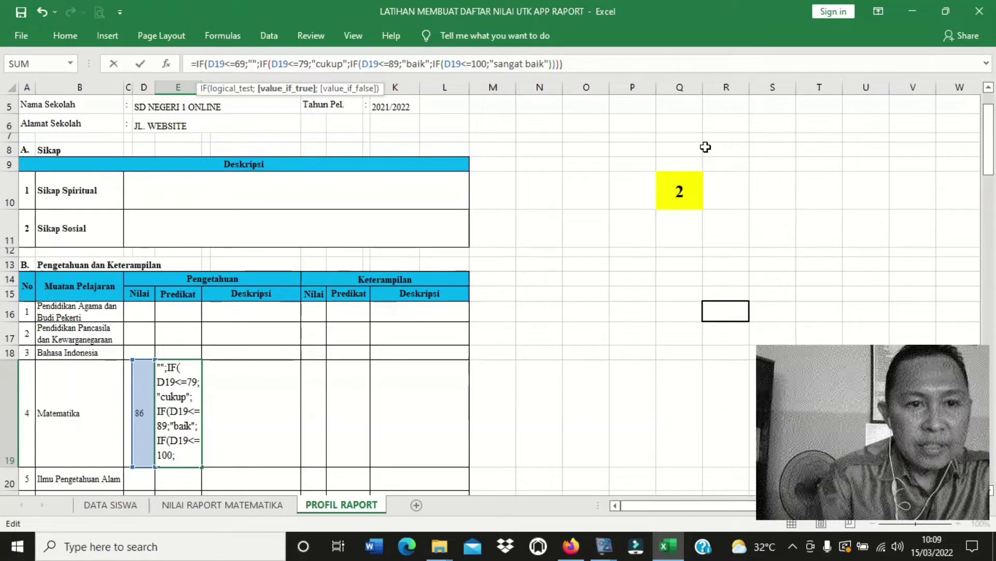
type("d")
key("BackSpace")
type("D")
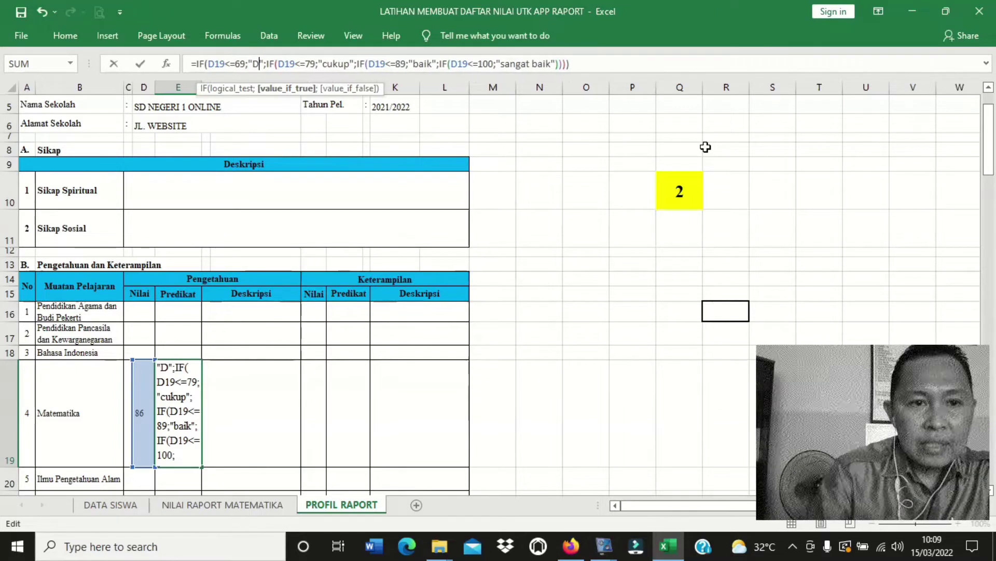
Step: Replace the "cukup" result with "C" in the E19 formula
double_click(332, 64)
key("Right")
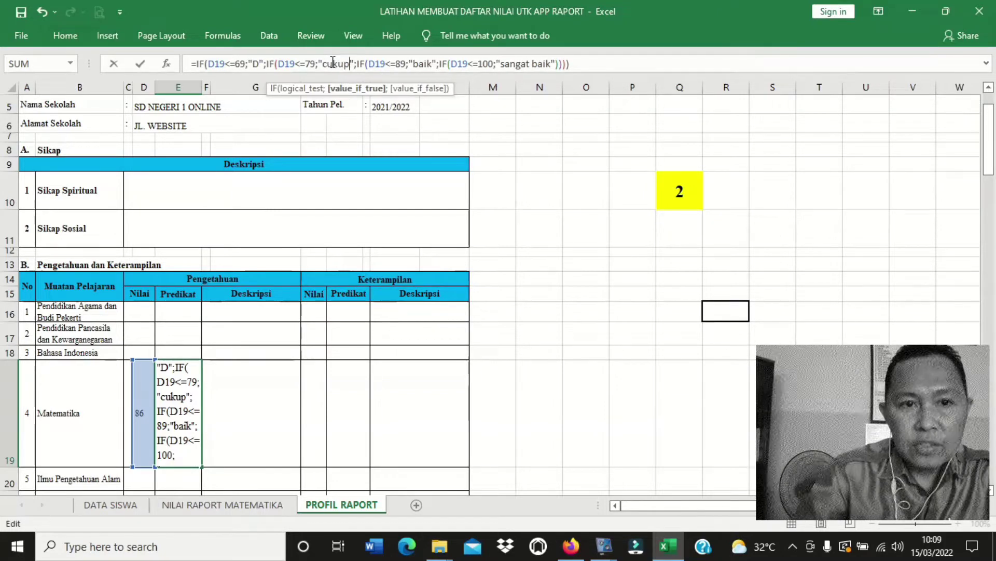
key("BackSpace")
key("BackSpace")
key("BackSpace")
key("BackSpace")
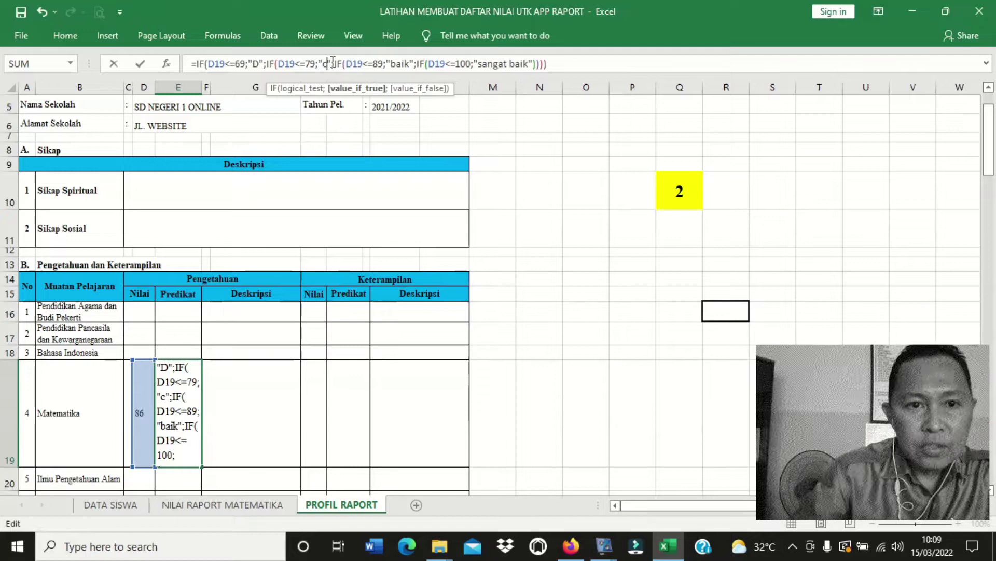
key("BackSpace")
type("C")
Step: Replace the "baik" result of the <=89 condition with "B" in the E19 formula
left_click(411, 64)
key("BackSpace")
key("BackSpace")
key("BackSpace")
key("BackSpace")
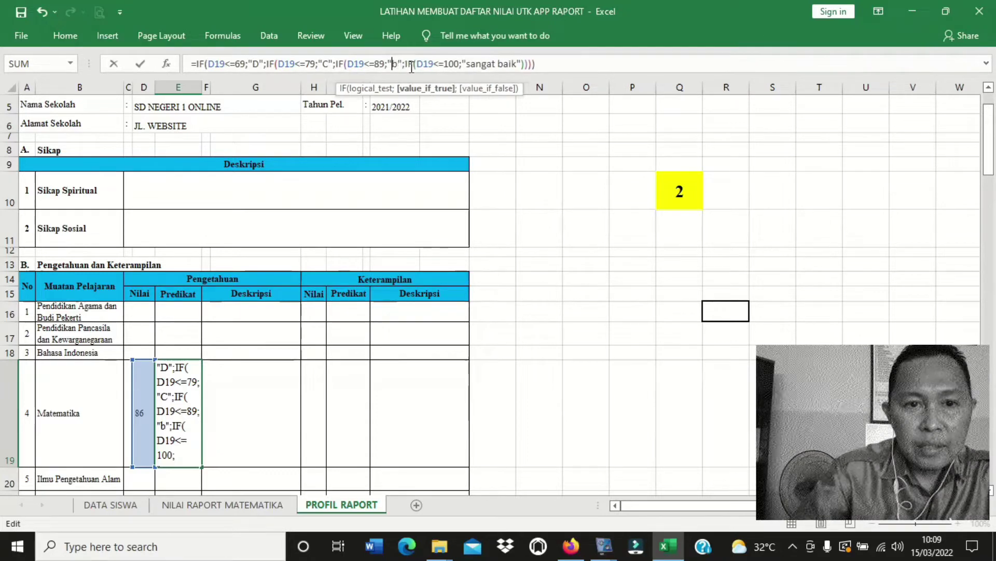
type("B")
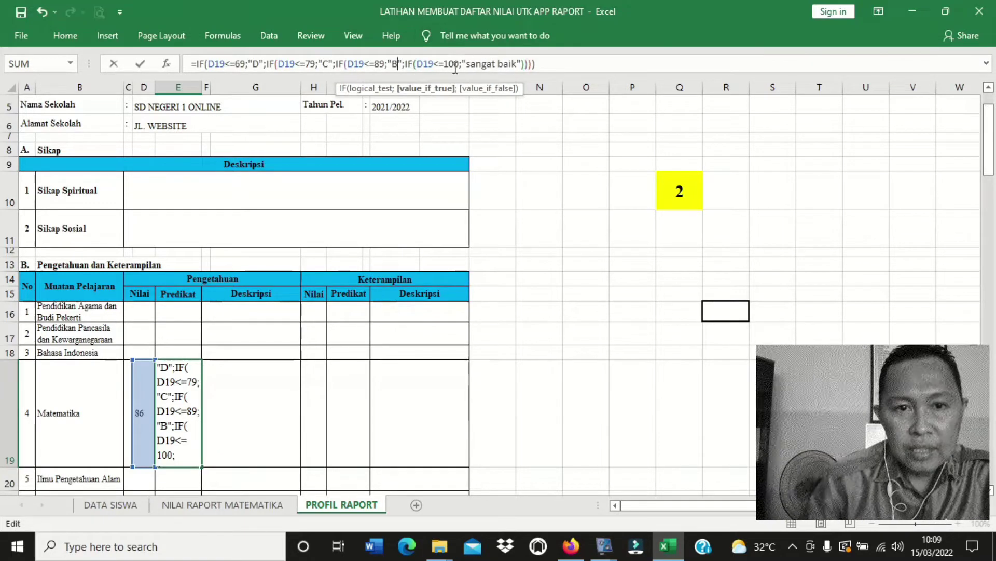
Step: Replace the "sangat baik" result with "A" in the E19 formula and enter it
left_click(517, 63)
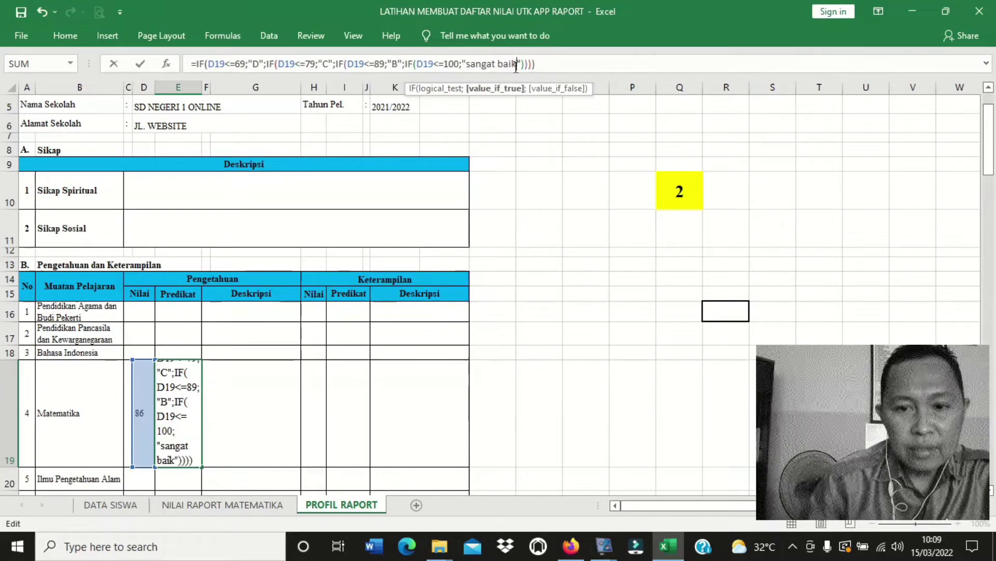
key("BackSpace")
key("BackSpace")
key("BackSpace")
key("BackSpace")
key("BackSpace")
key("BackSpace")
key("BackSpace")
key("BackSpace")
key("BackSpace")
key("BackSpace")
key("BackSpace")
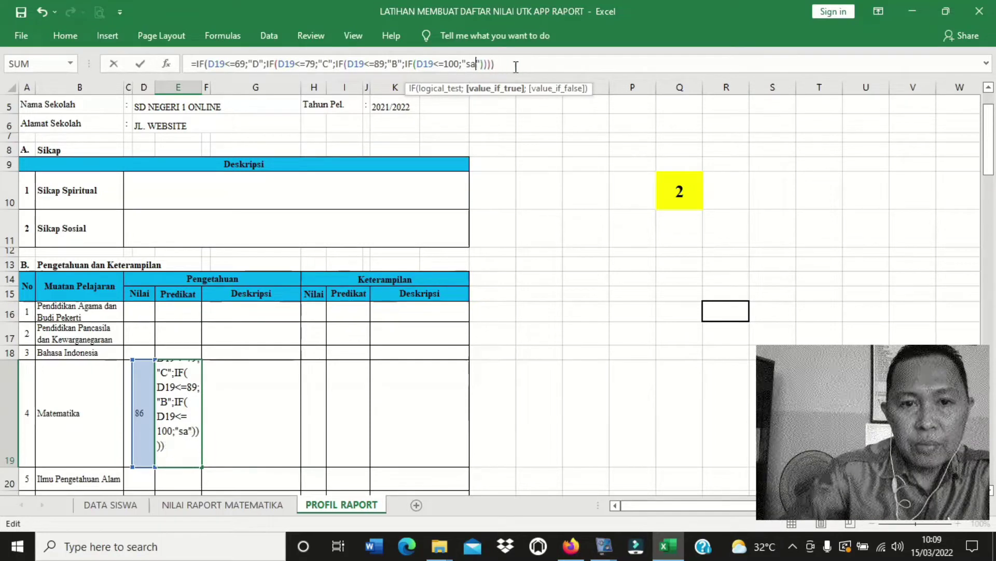
type("A")
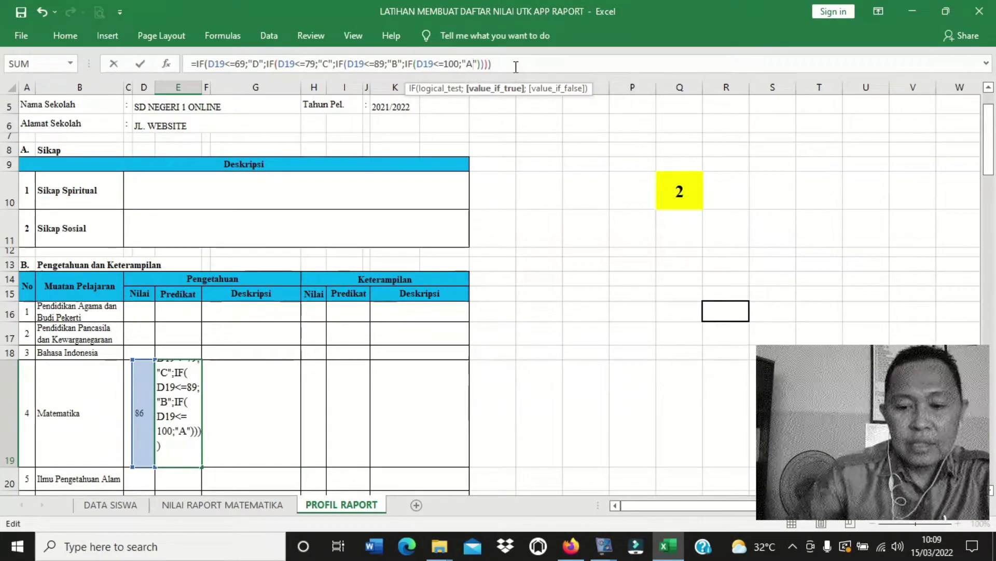
key("Return")
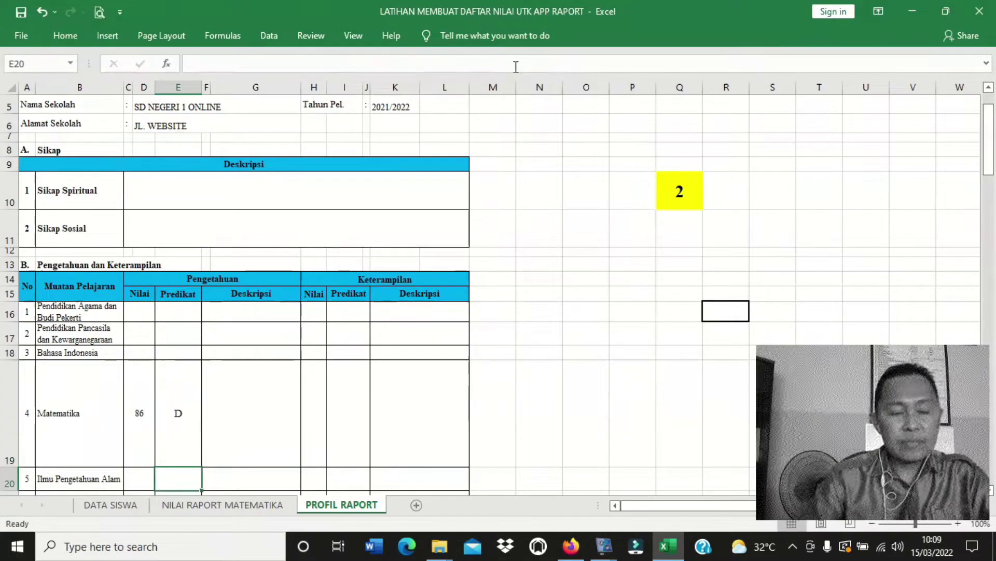
Step: Check the Matematika Nilai cell's formula and set the student number in Q10 to 1 to test the predicate
left_click(163, 435)
left_click(142, 438)
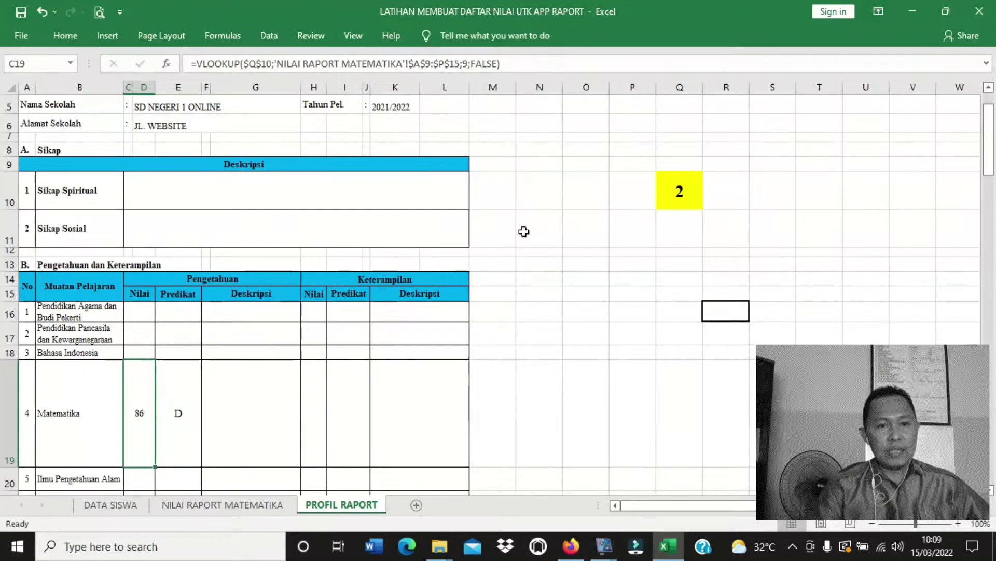
left_click(680, 199)
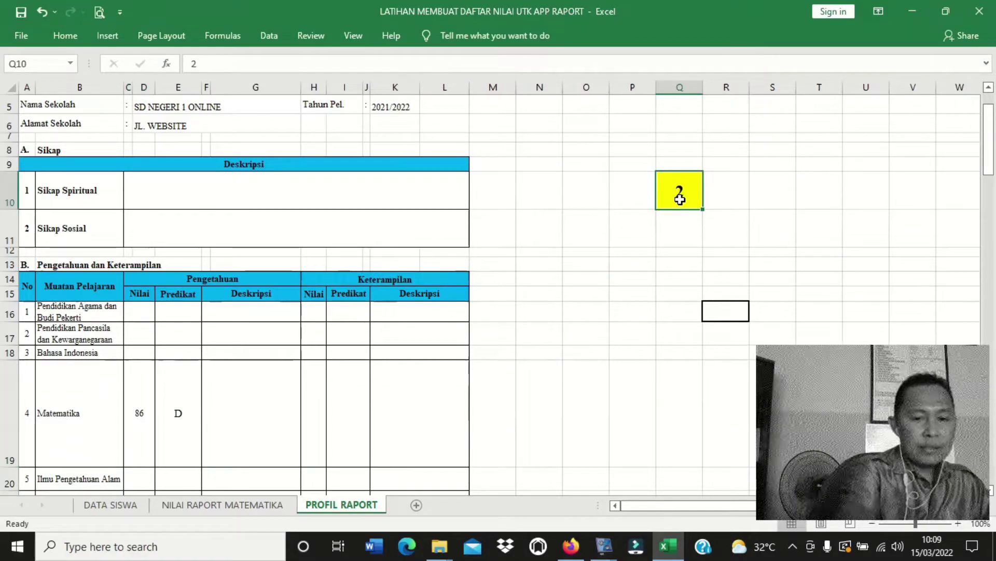
type("1")
key("Return")
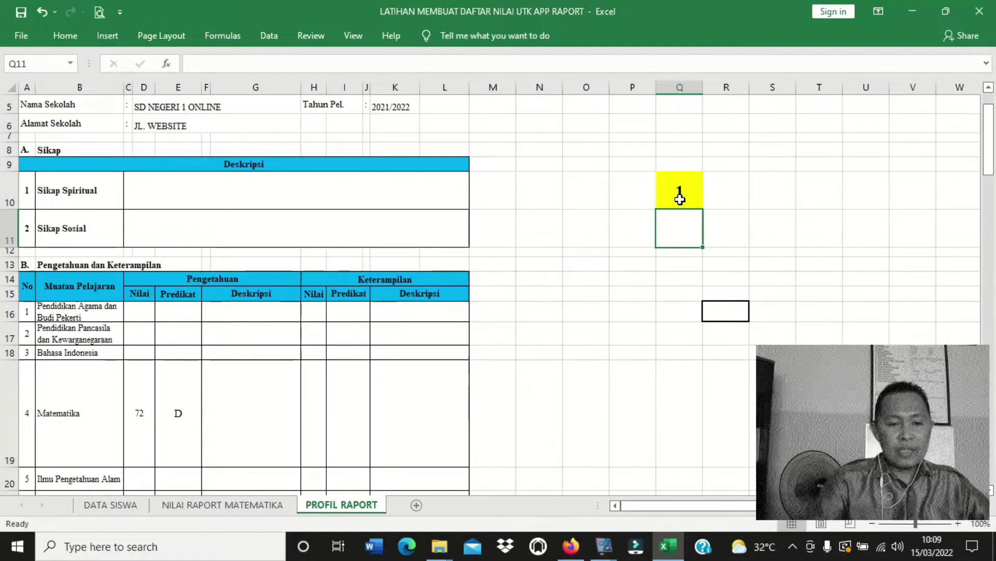
Step: Compare the Matematika Nilai cell's address with the reference used in the Predikat formula
left_click(179, 414)
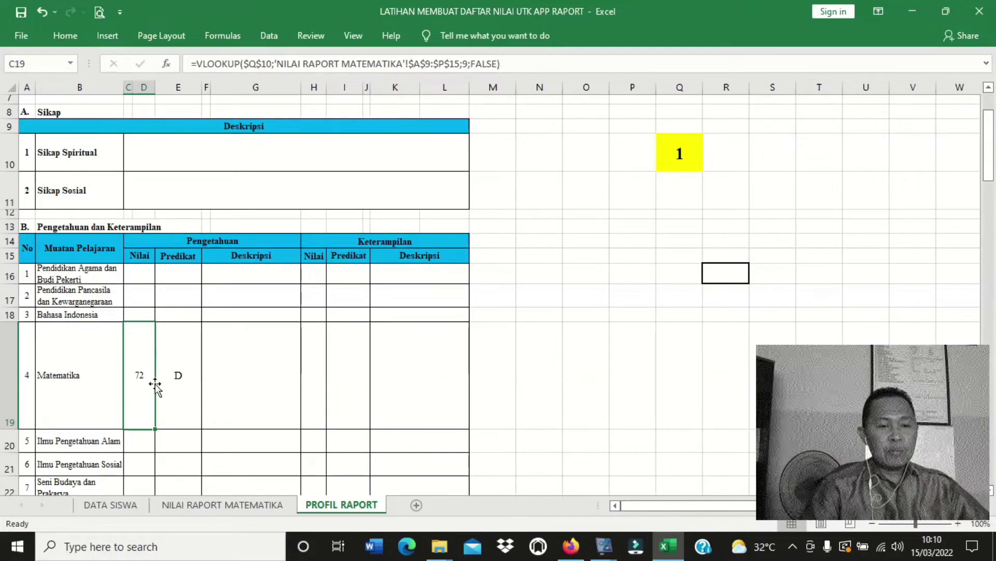
left_click(185, 413)
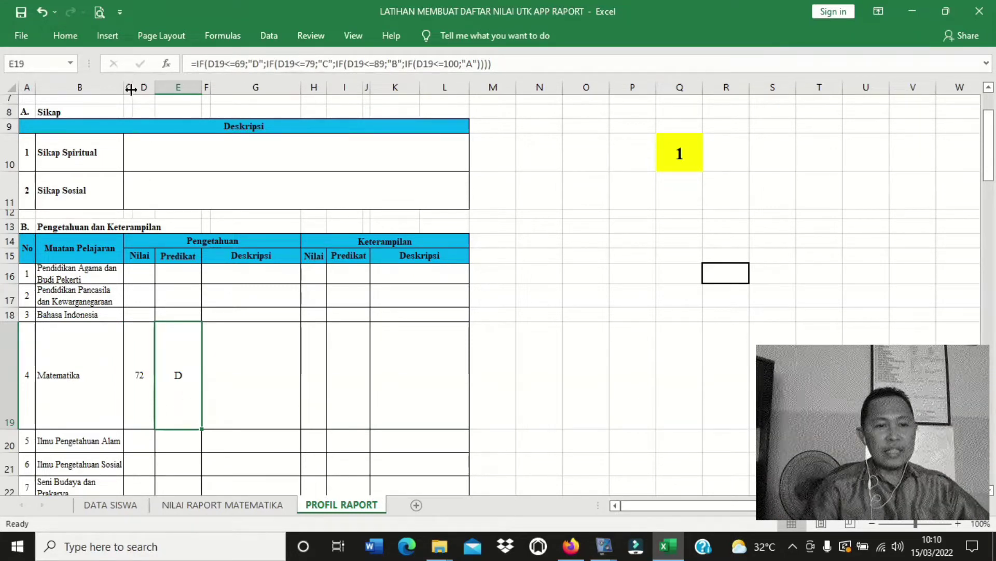
left_click(136, 366)
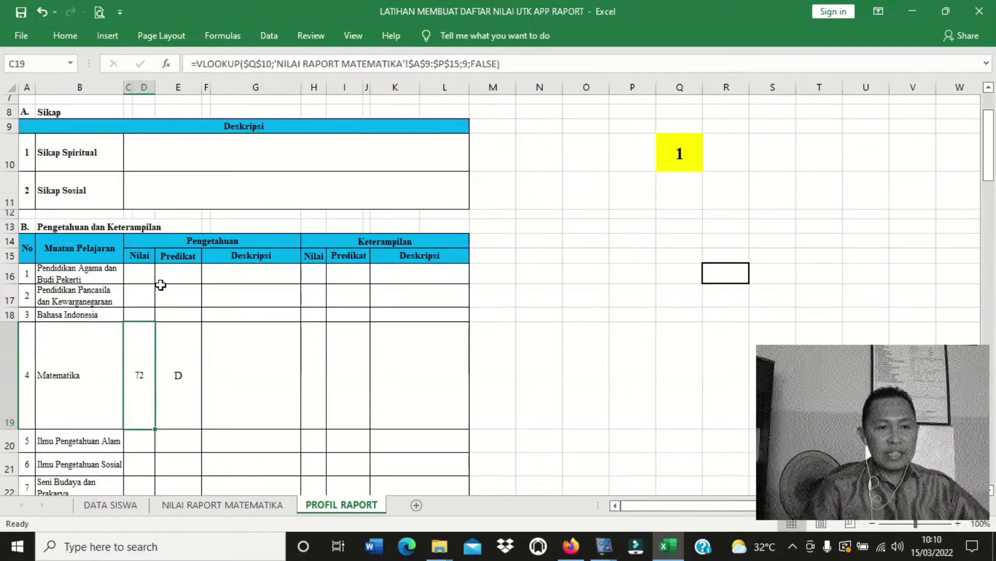
Step: Change D19 to C19 in the <=69 and <=79 conditions of the E19 formula
left_click(183, 412)
left_click(216, 63)
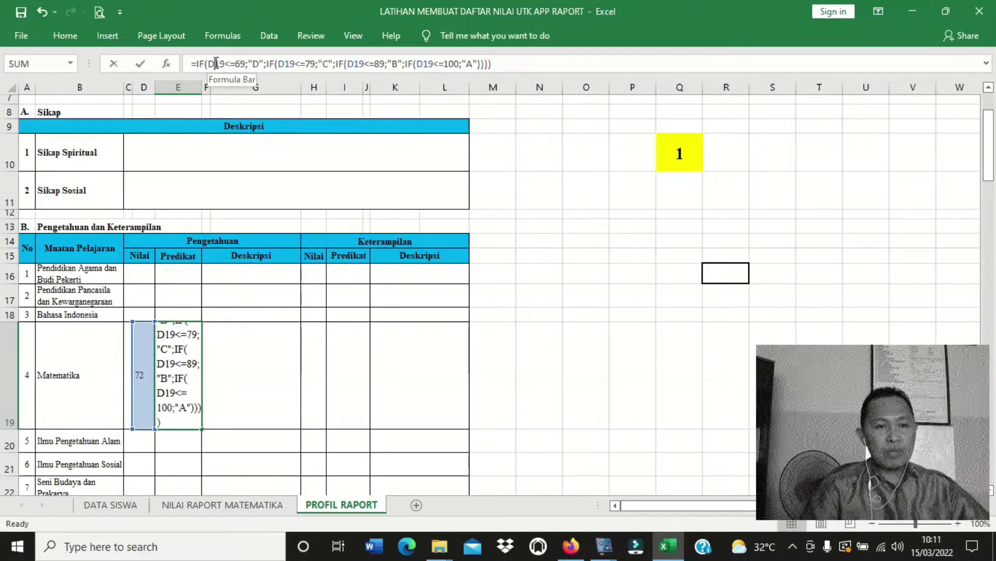
key("BackSpace")
type("C")
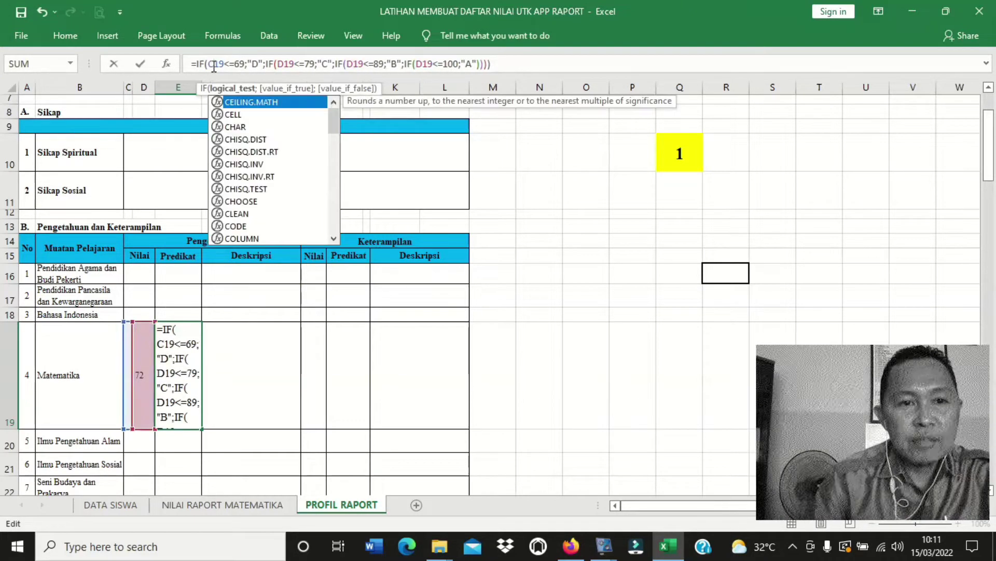
key("BackSpace")
type("C")
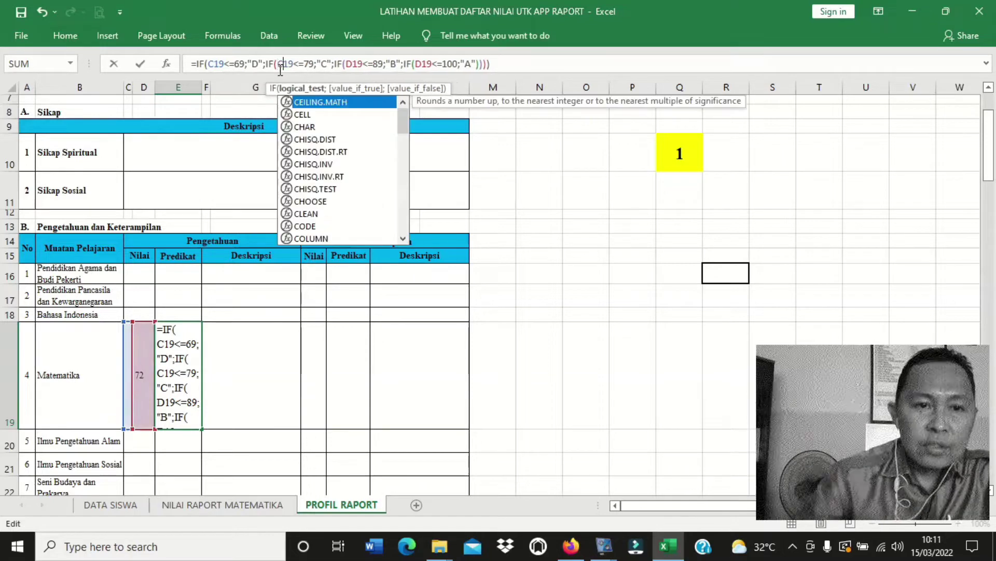
Step: Change D19 to C19 in the <=89 and <=100 conditions of the E19 formula and enter it
left_click(351, 63)
key("BackSpace")
type("C")
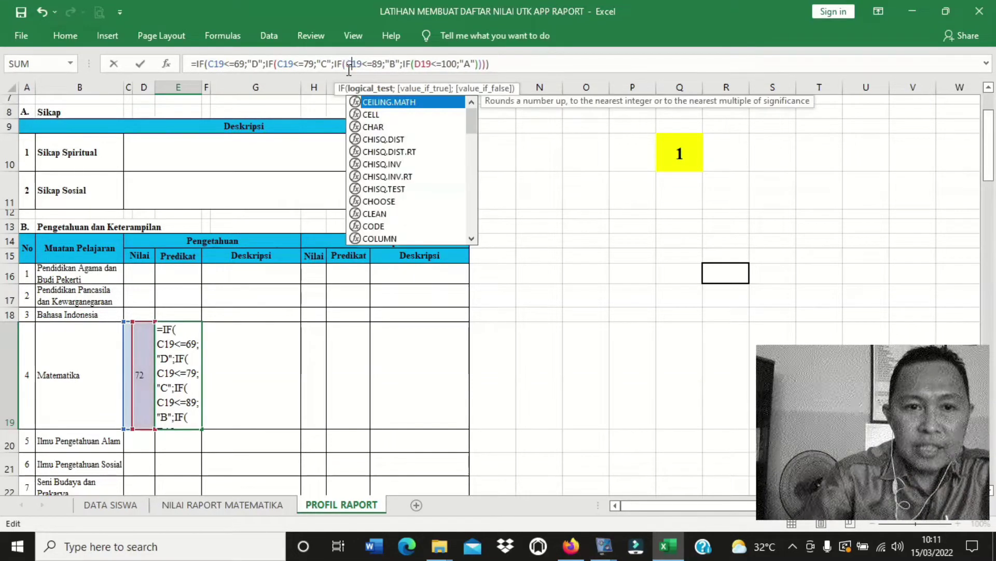
left_click(420, 64)
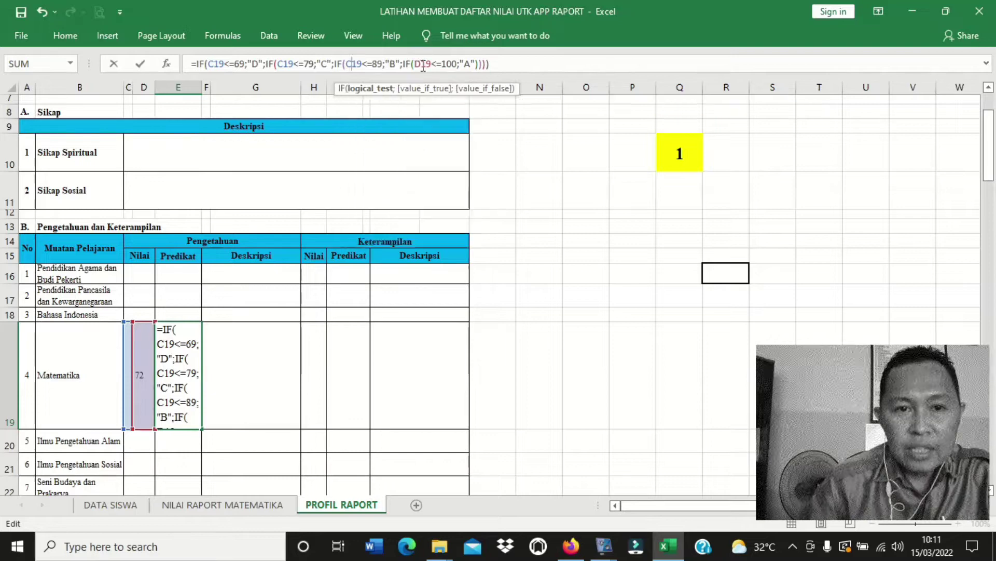
key("BackSpace")
type("C")
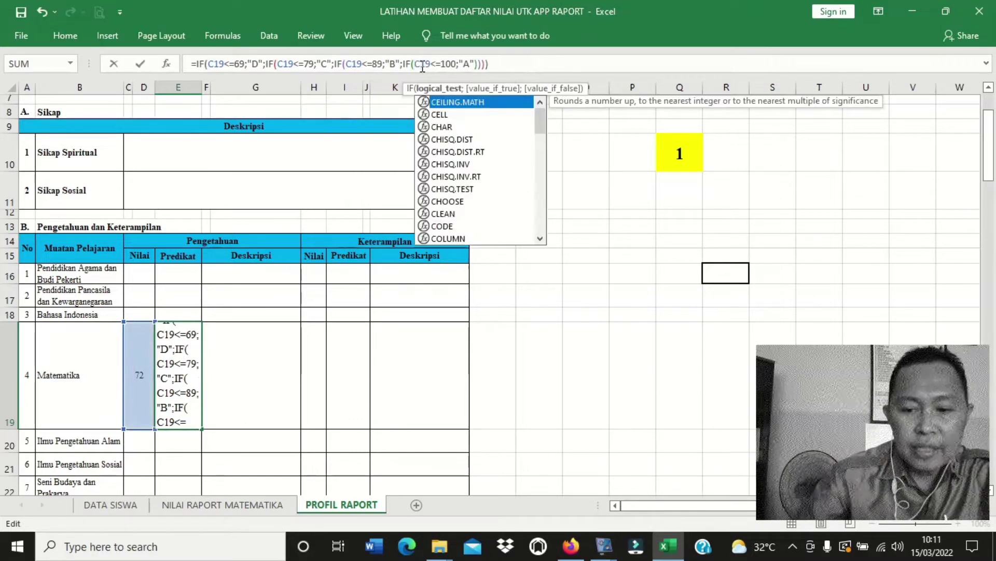
key("Return")
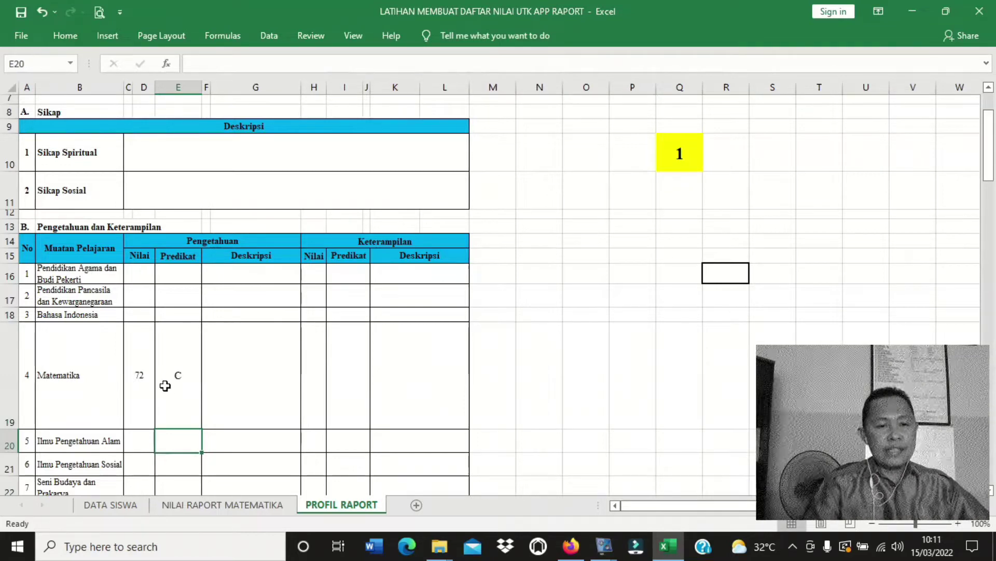
Step: Set the student number in Q10 to 2 to test the corrected predicate formula
left_click(679, 153)
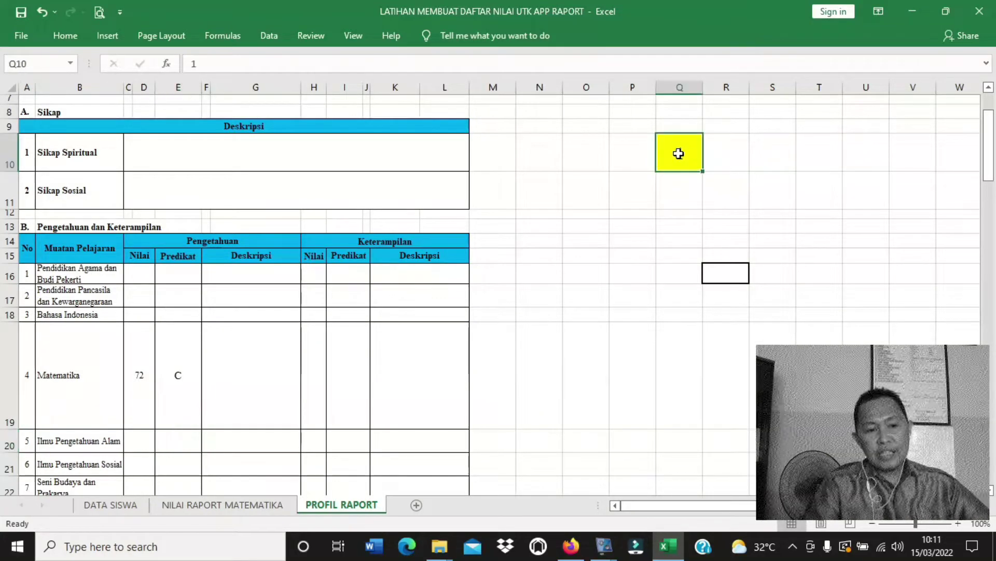
type("2")
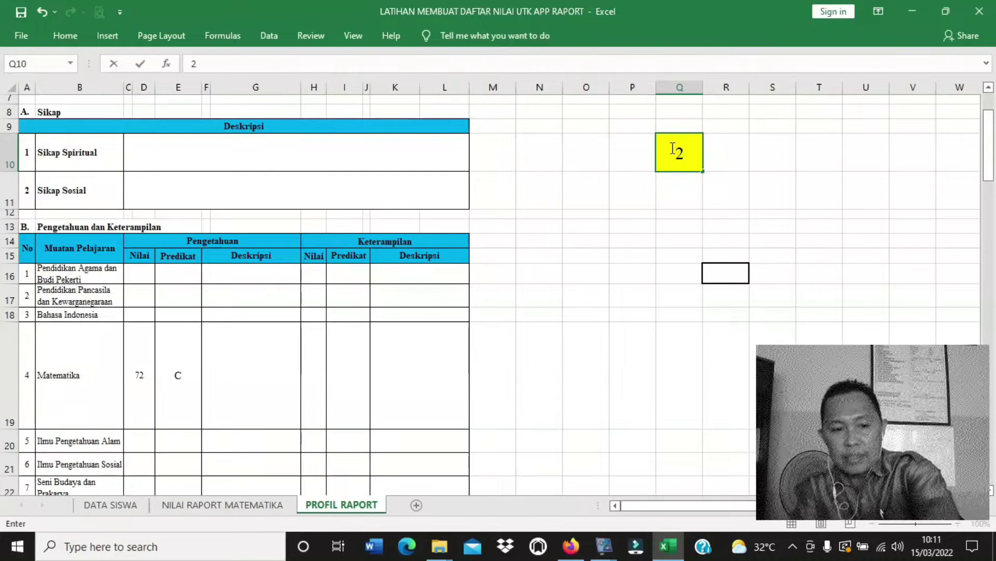
key("Return")
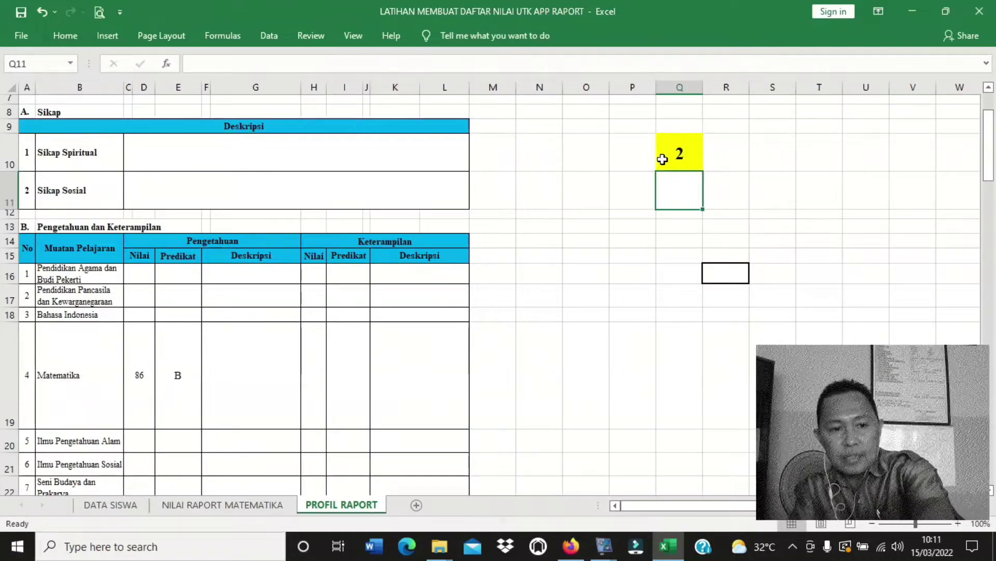
Step: Copy the full VLOOKUP formula text from the Matematika Nilai cell C19 for the Deskripsi column
left_click(256, 399)
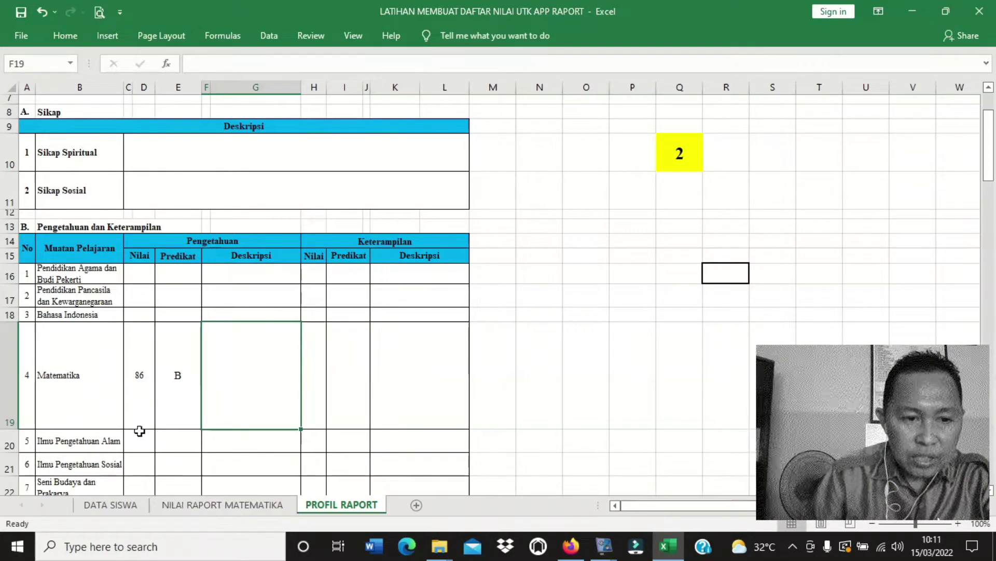
left_click(140, 415)
left_click_drag(546, 65, 182, 84)
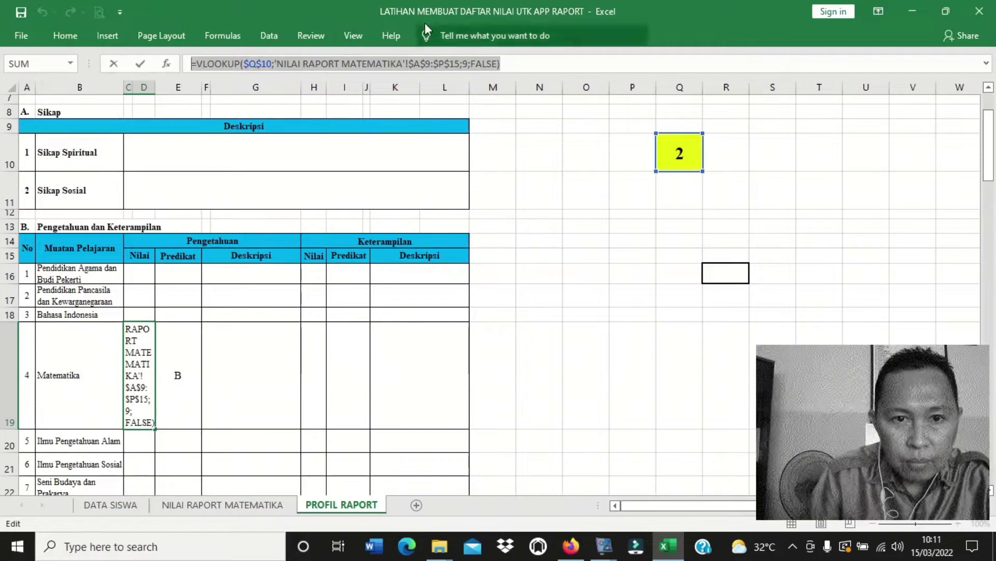
left_click_drag(508, 65, 187, 85)
key("ctrl+c")
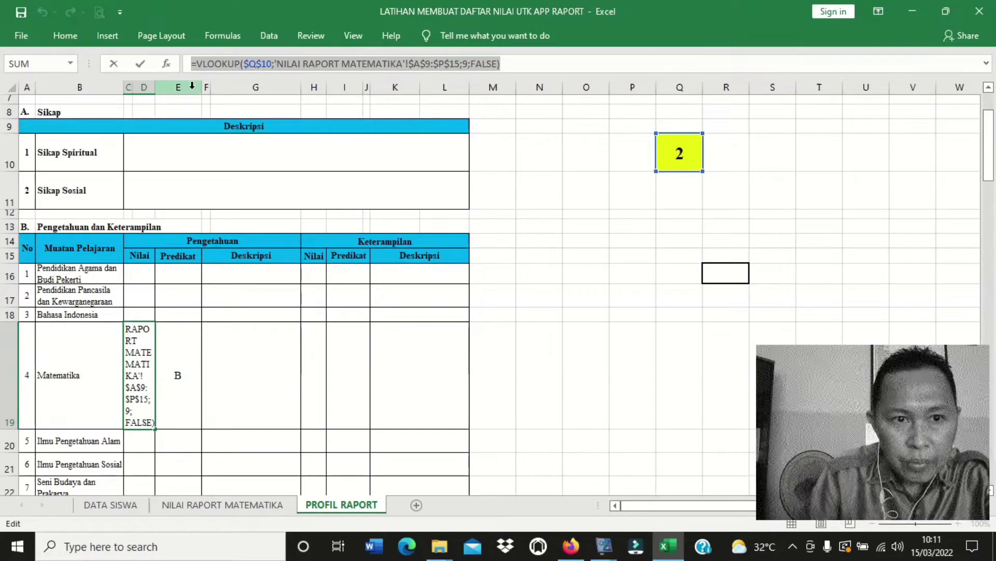
Step: Paste the copied VLOOKUP formula into the Matematika row's Pengetahuan Deskripsi cell F19
key("Return")
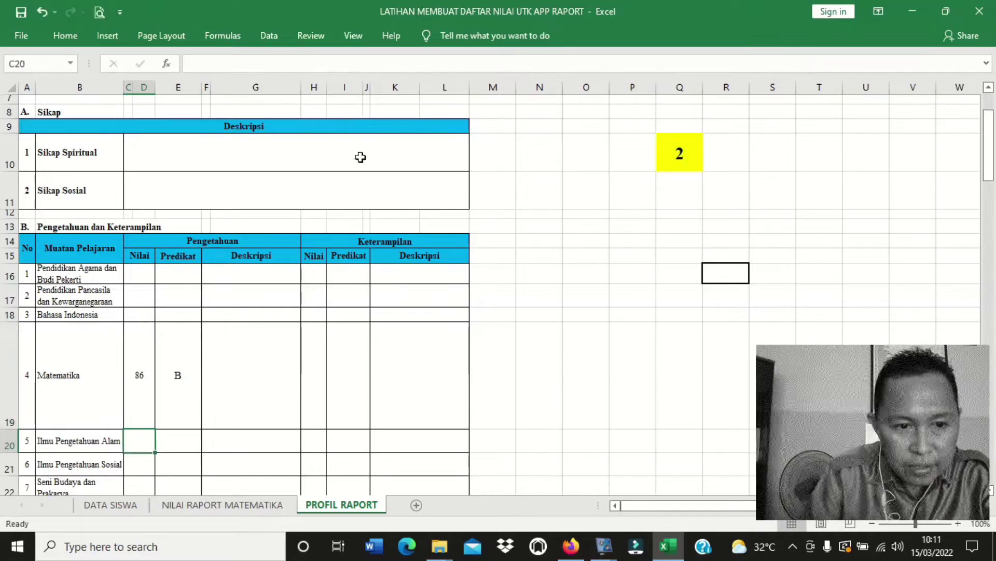
left_click(236, 389)
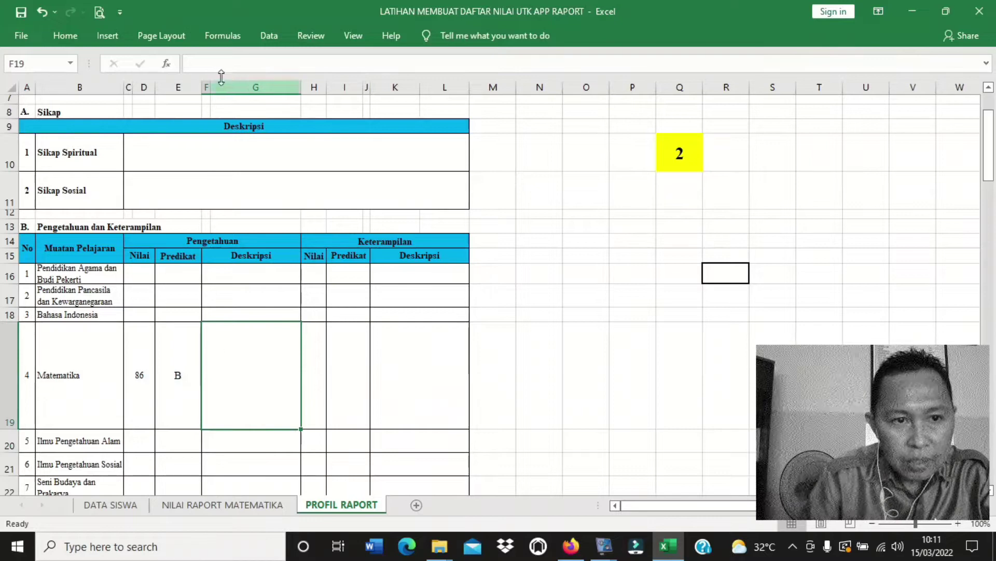
left_click(184, 362)
left_click(223, 359)
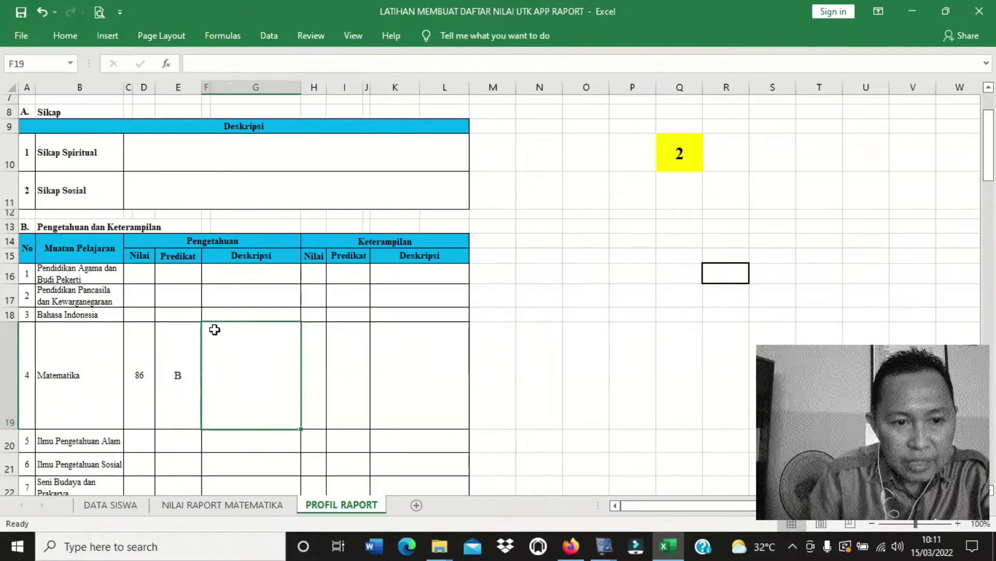
left_click(237, 64)
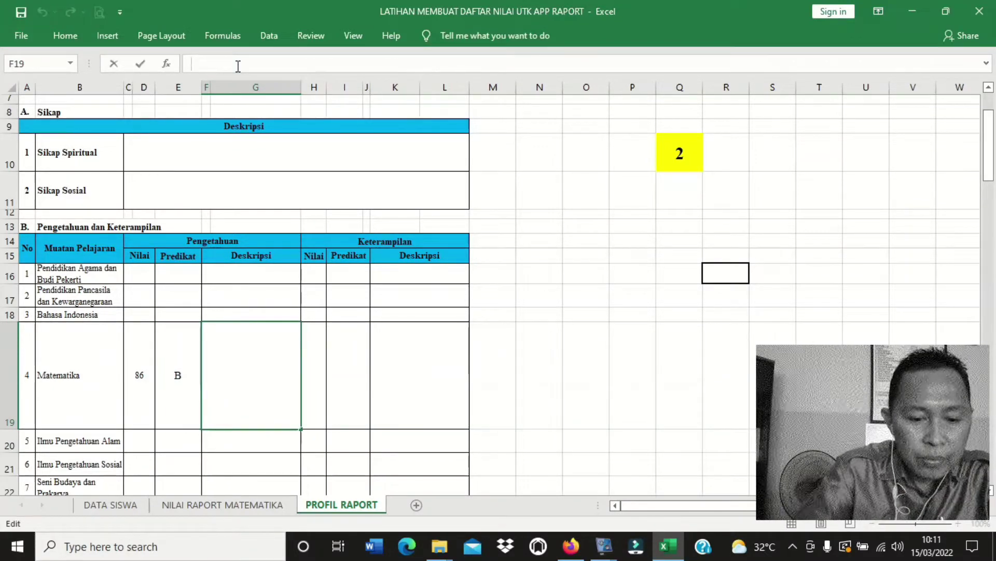
key("ctrl+v")
key("Return")
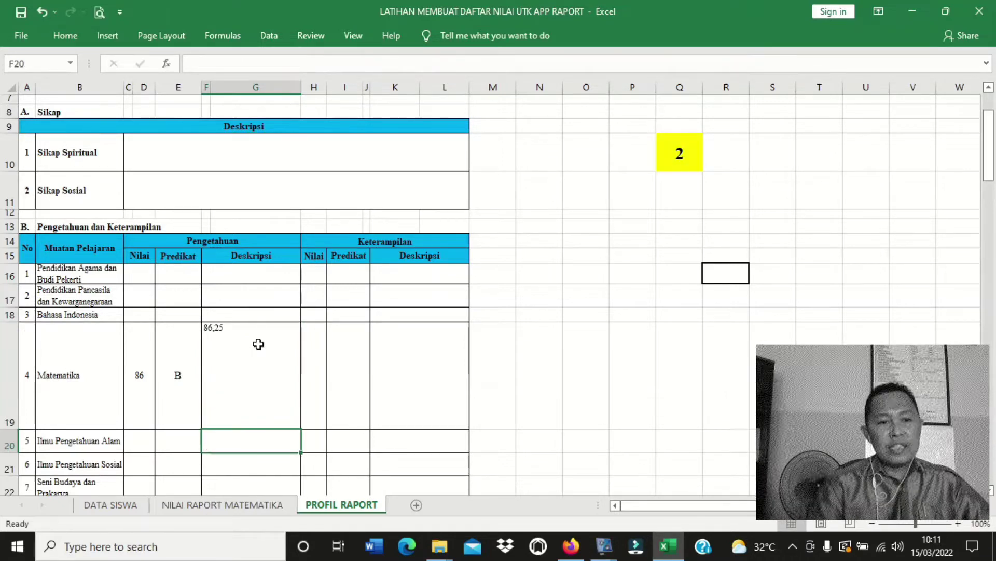
Step: Set the column index of the F19 VLOOKUP formula to 16 to fetch the DESKRIPSI column of NILAI RAPORT MATEMATIKA
left_click(246, 364)
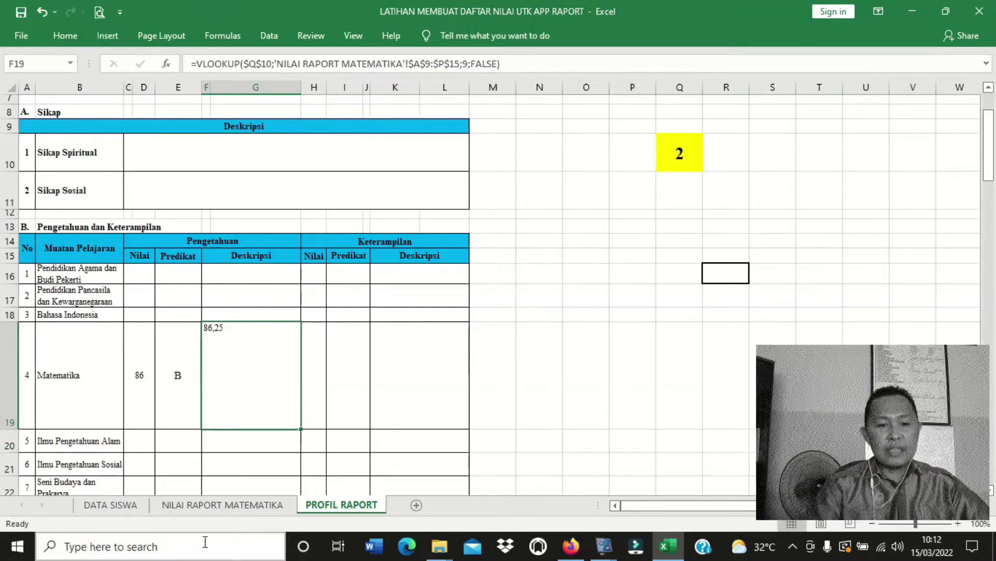
left_click(220, 506)
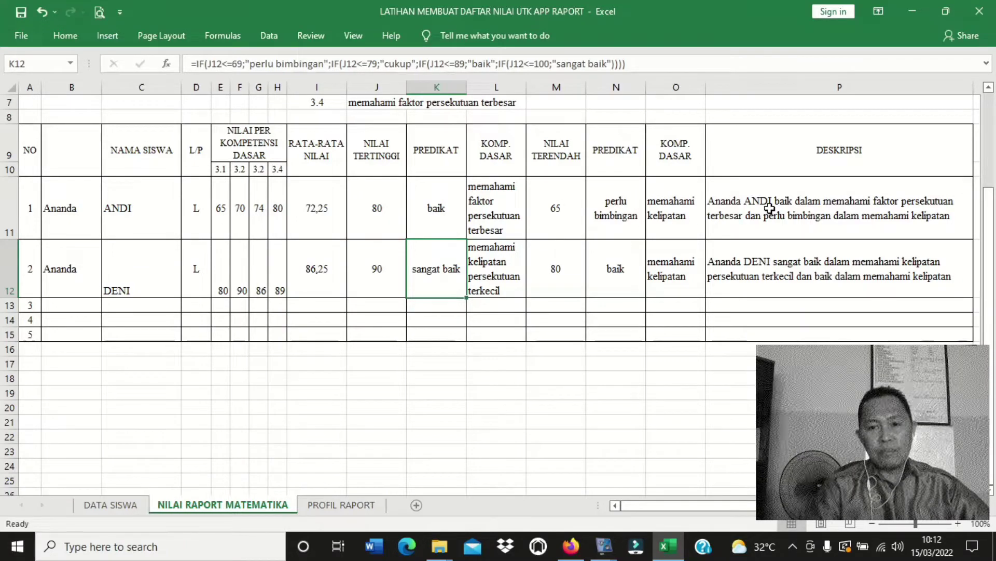
left_click(371, 506)
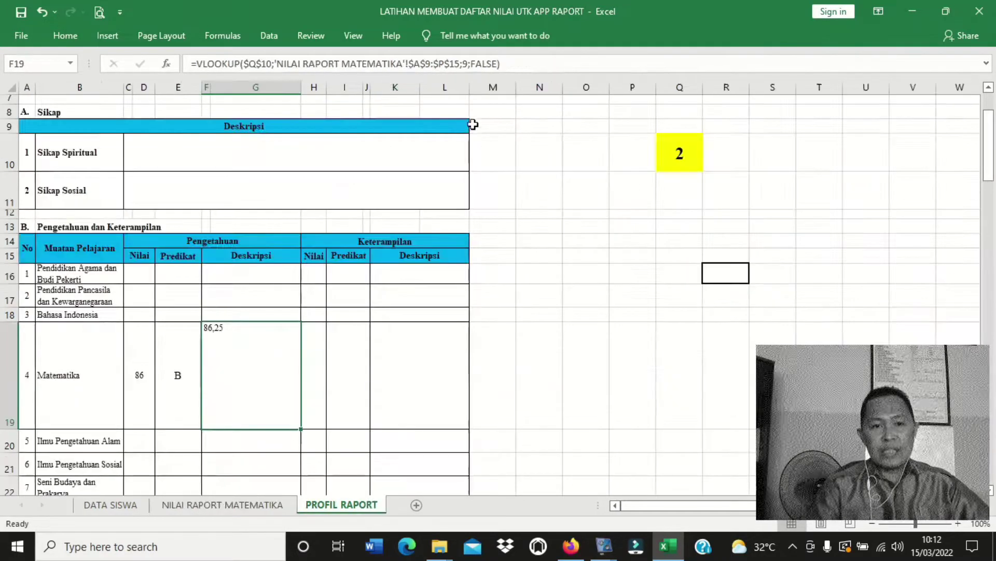
left_click(470, 64)
key("BackSpace")
type("16")
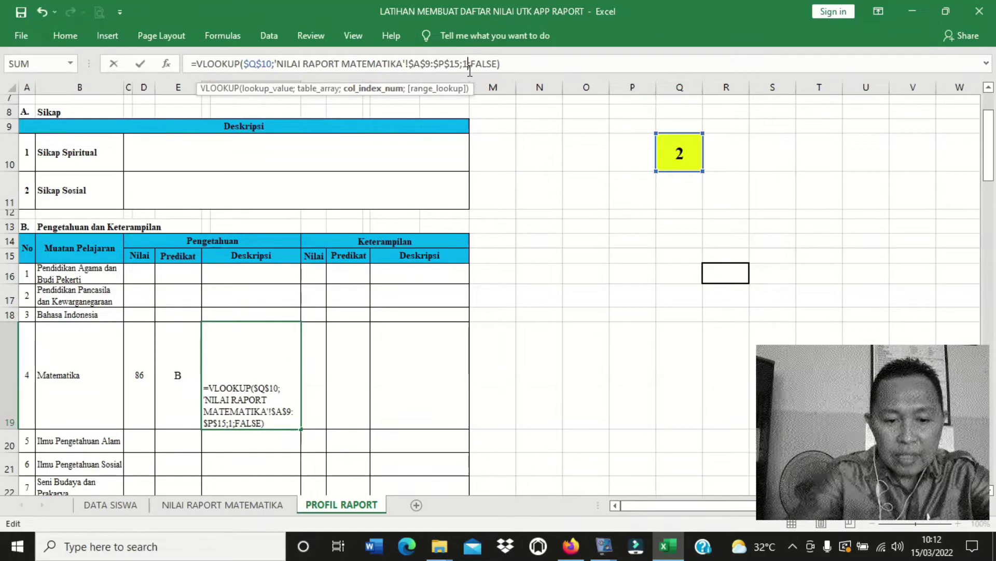
key("Return")
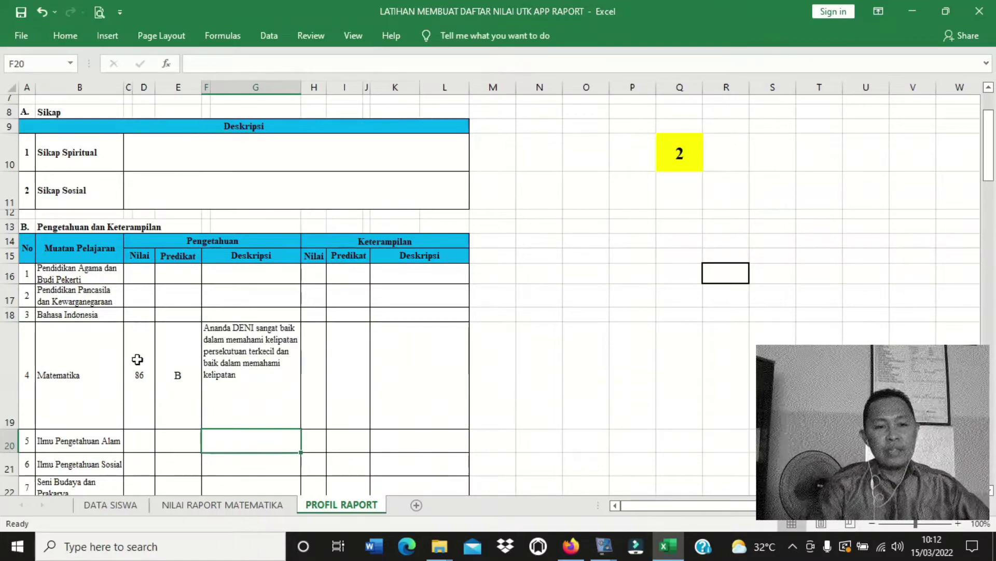
Step: Vertically centre the Matematika description in cell F19 with Middle Align
left_click(214, 357)
left_click(65, 36)
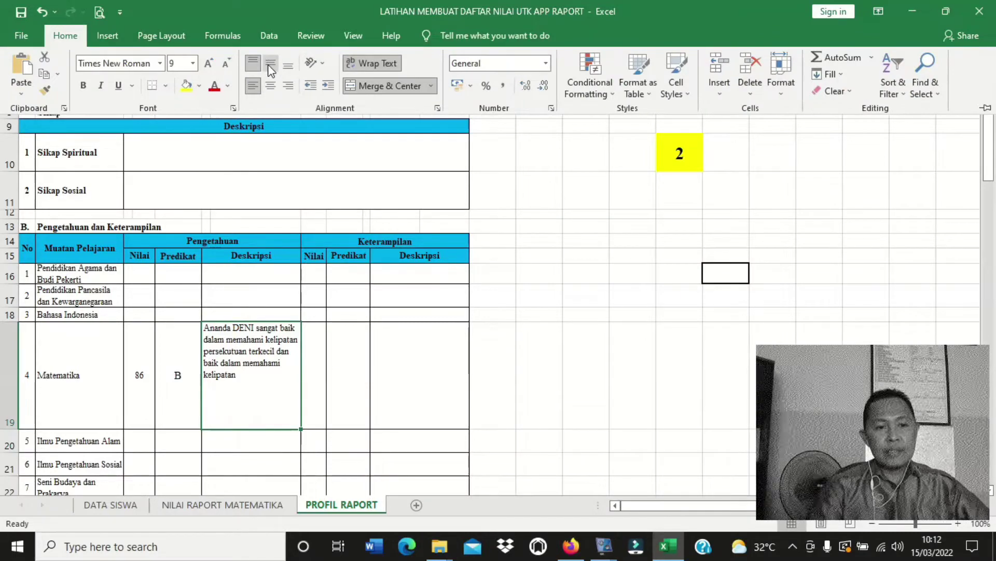
left_click(270, 71)
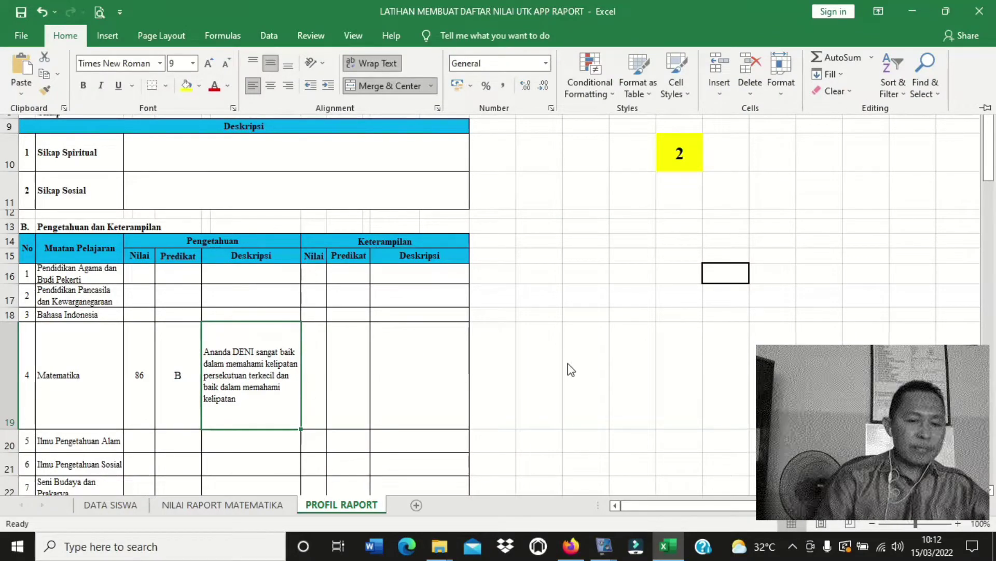
left_click(554, 371)
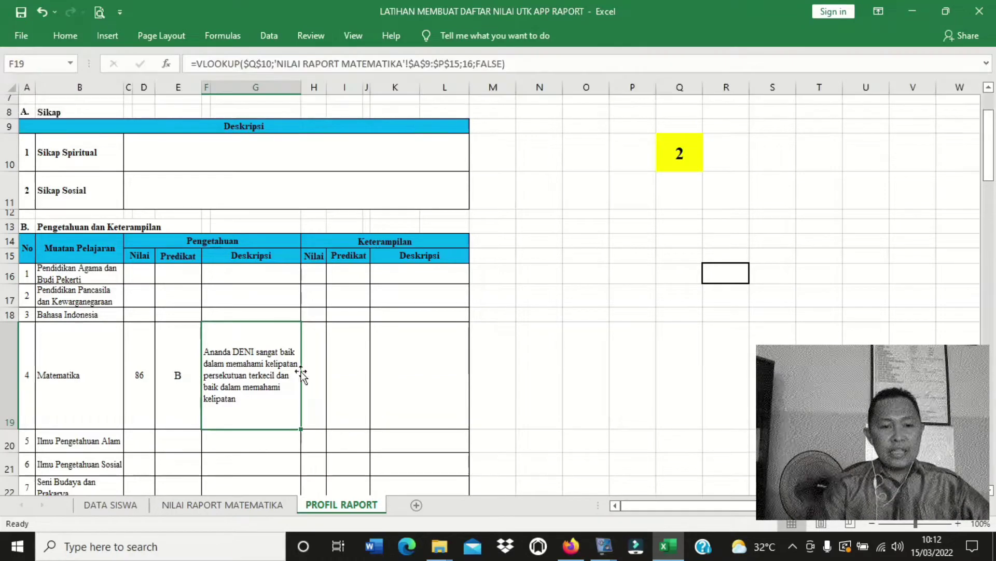
Step: Set the student number in Q10 to 1 and compare the Matematika description with the NILAI RAPORT MATEMATIKA sheet
left_click(681, 158)
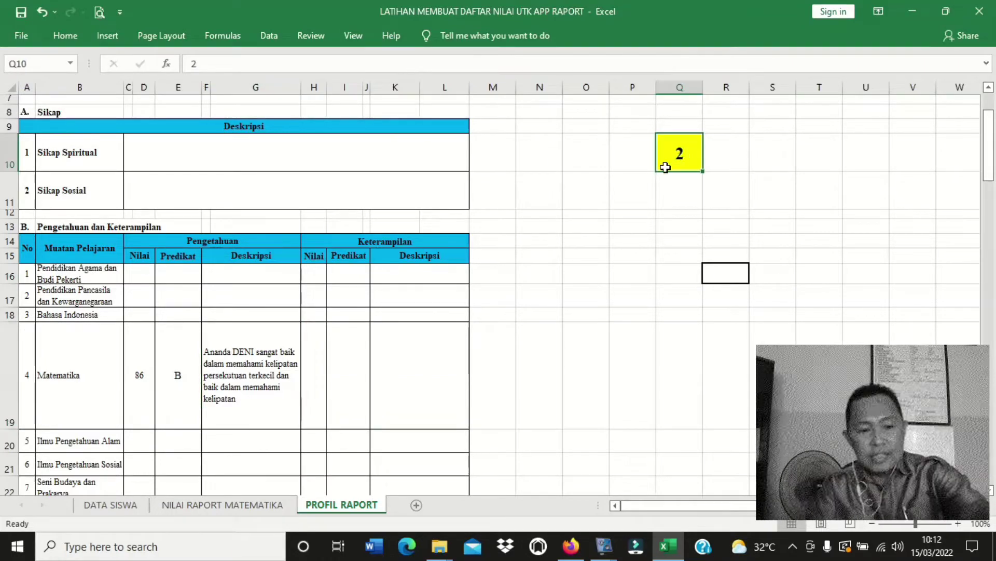
type("1")
key("Return")
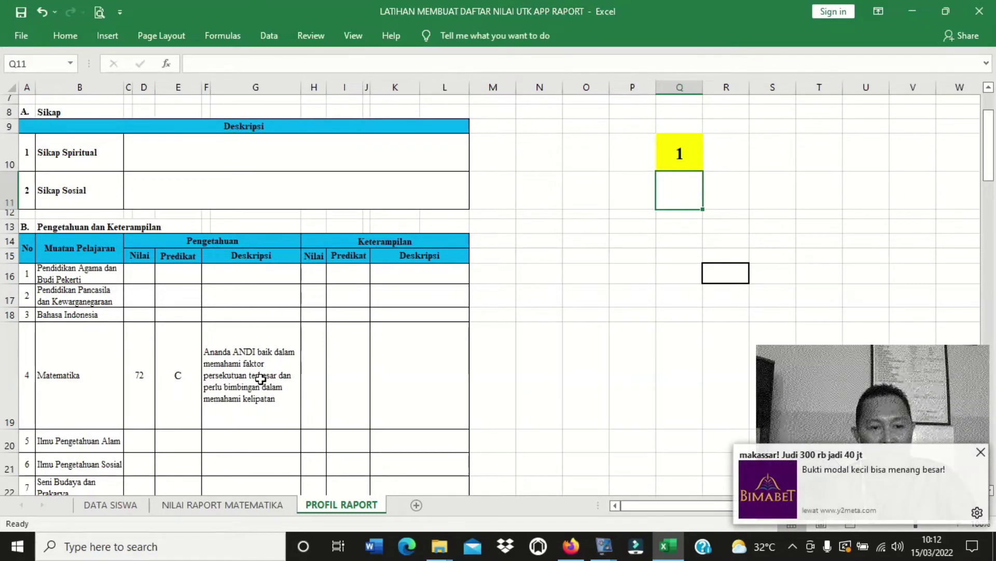
left_click(254, 507)
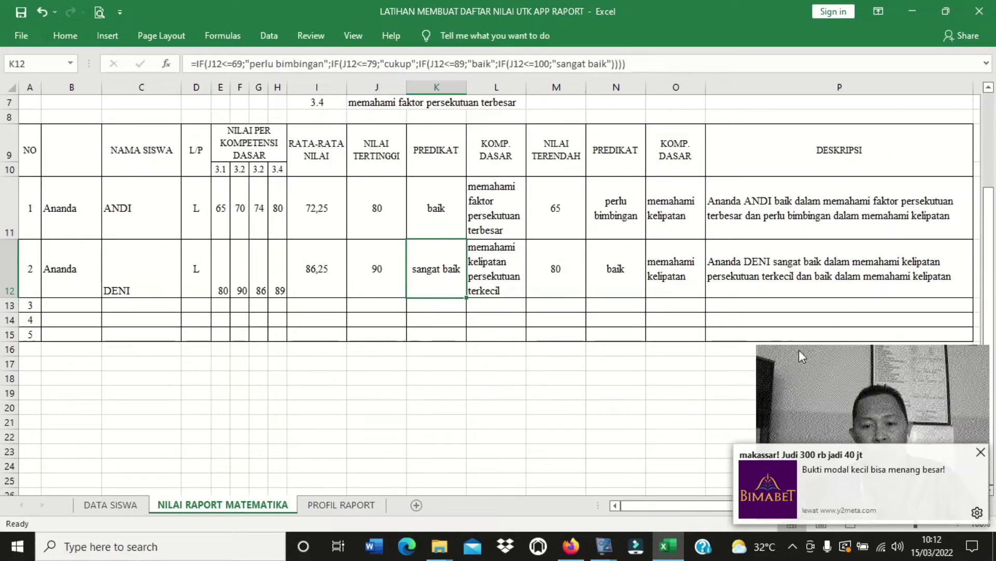
left_click(980, 452)
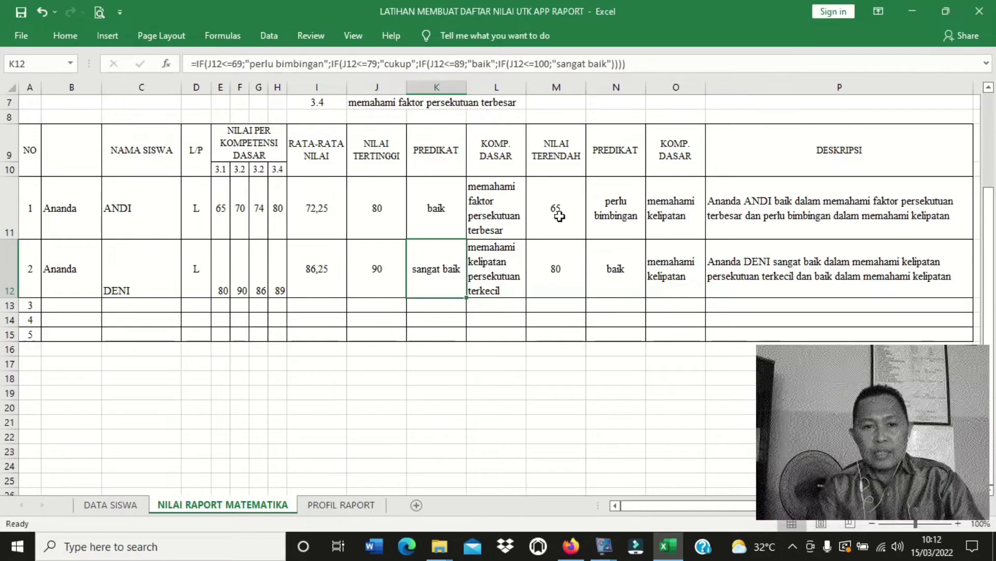
Step: Set Q10 on PROFIL RAPORT to 2 and check the description against that student's row on the NILAI RAPORT MATEMATIKA sheet
left_click(364, 508)
left_click(679, 161)
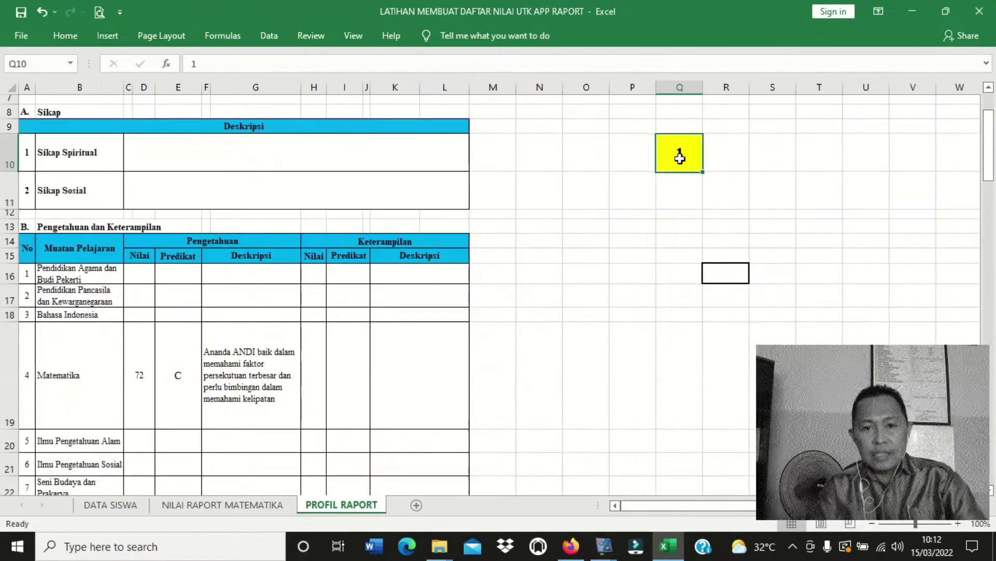
type("2")
key("Return")
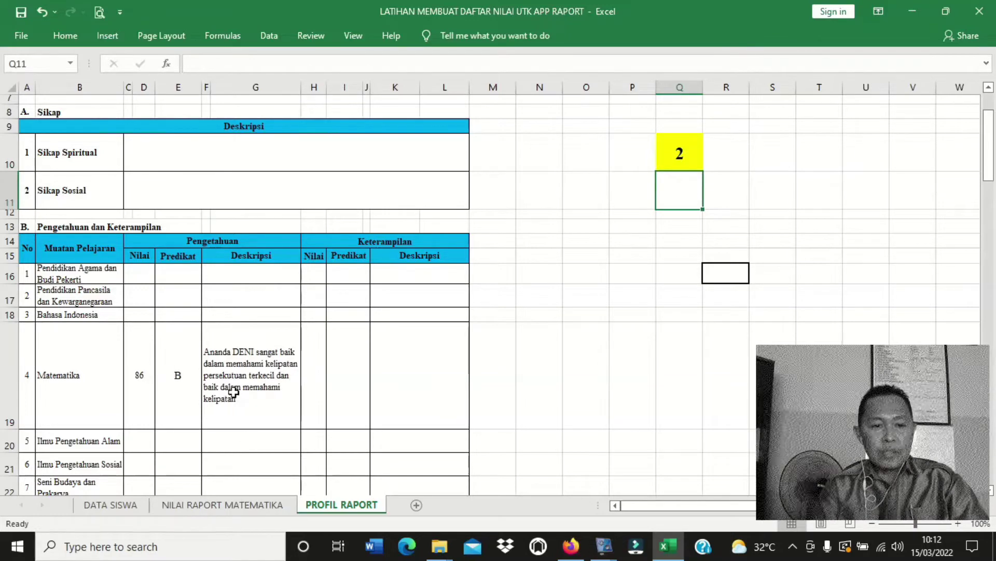
left_click(260, 509)
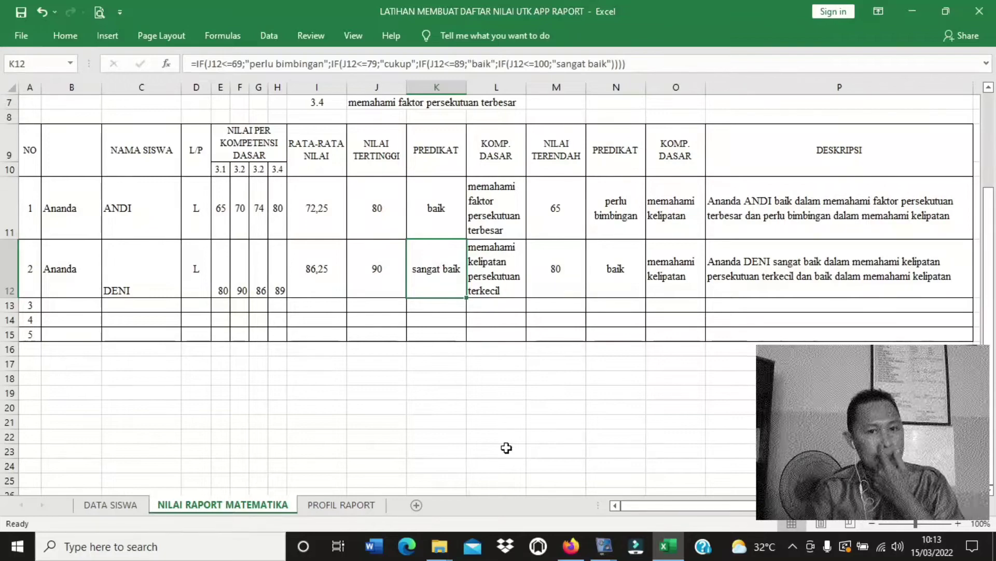
Step: Review the PROFIL RAPORT sheet from the student data through the subject grades to the Prestasi section
left_click(354, 507)
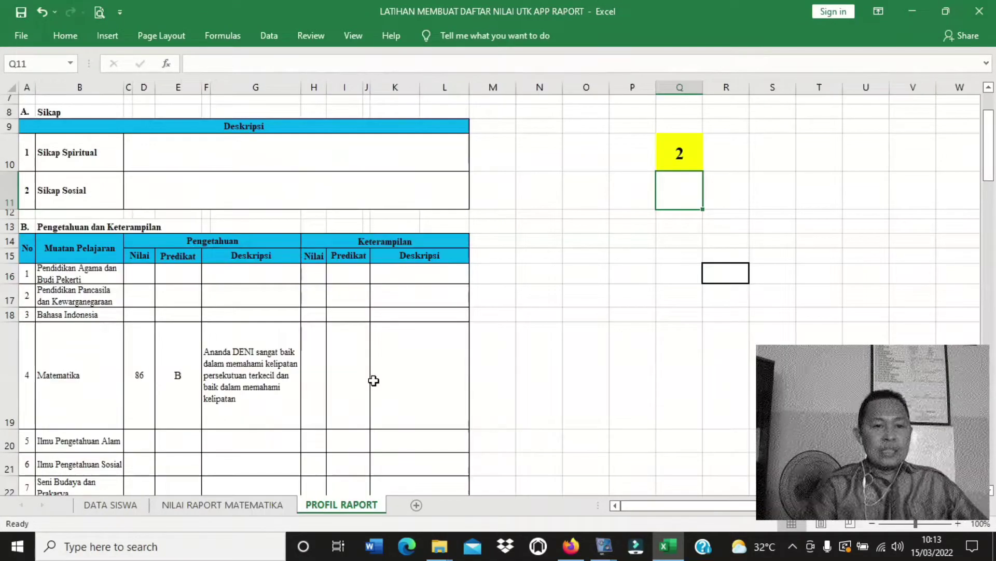
scroll(470, 288, "up", 2)
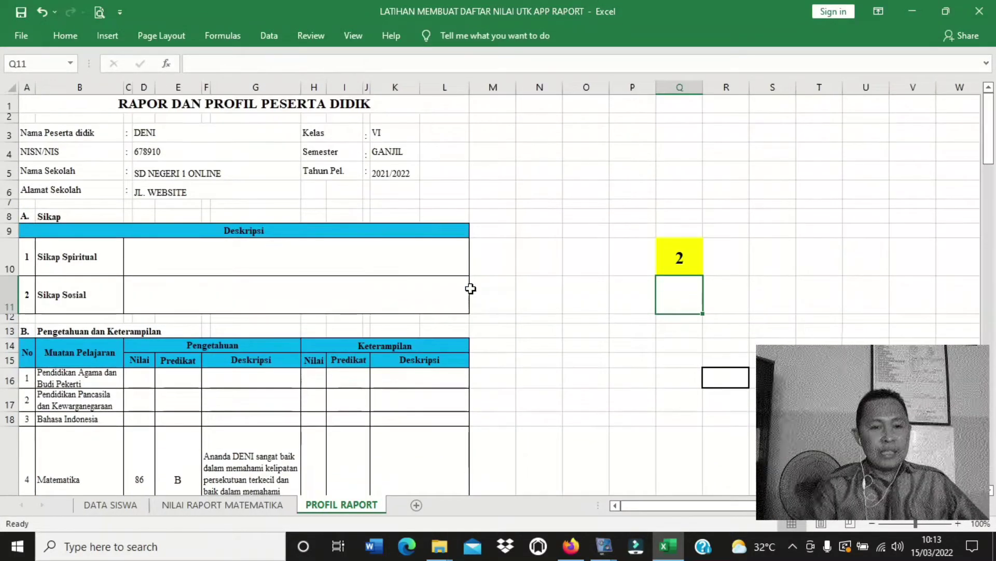
scroll(470, 289, "down", 3)
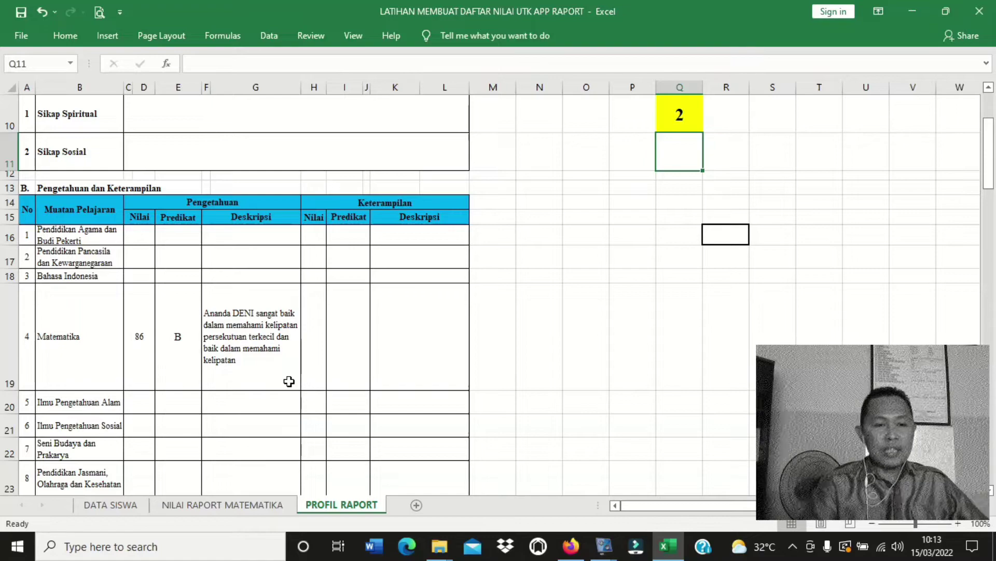
scroll(334, 357, "up", 2)
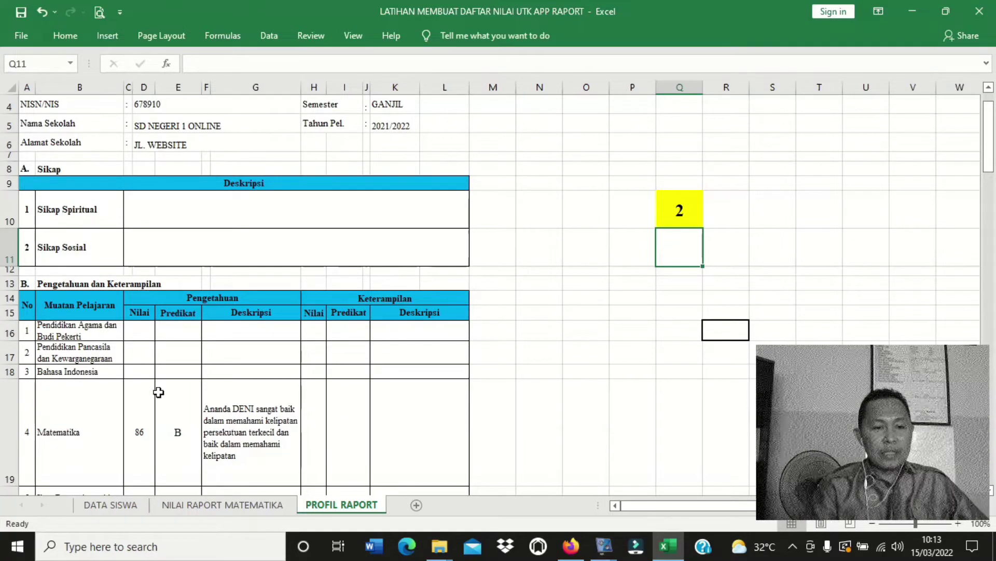
scroll(263, 408, "down", 3)
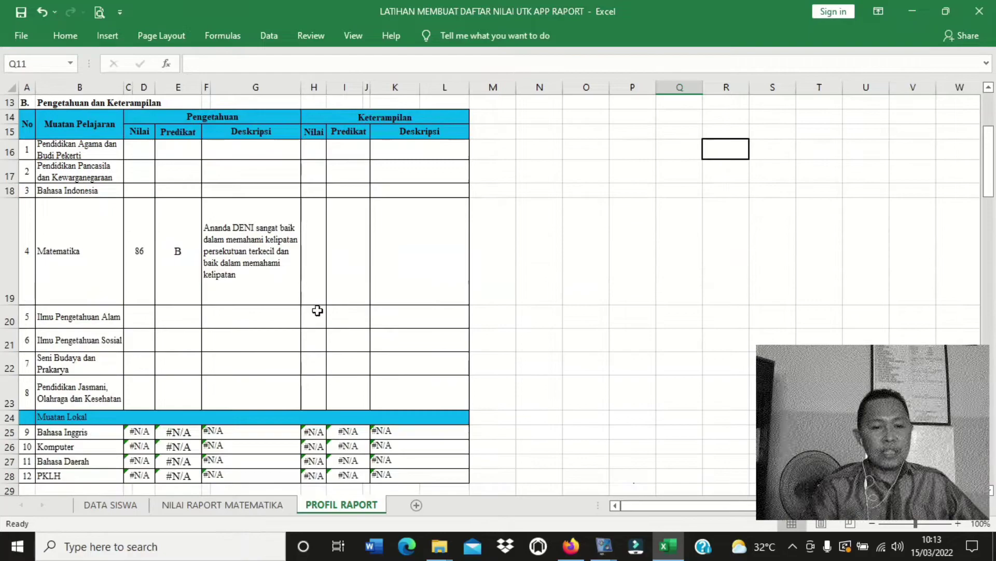
scroll(301, 331, "up", 2)
scroll(301, 331, "down", 6)
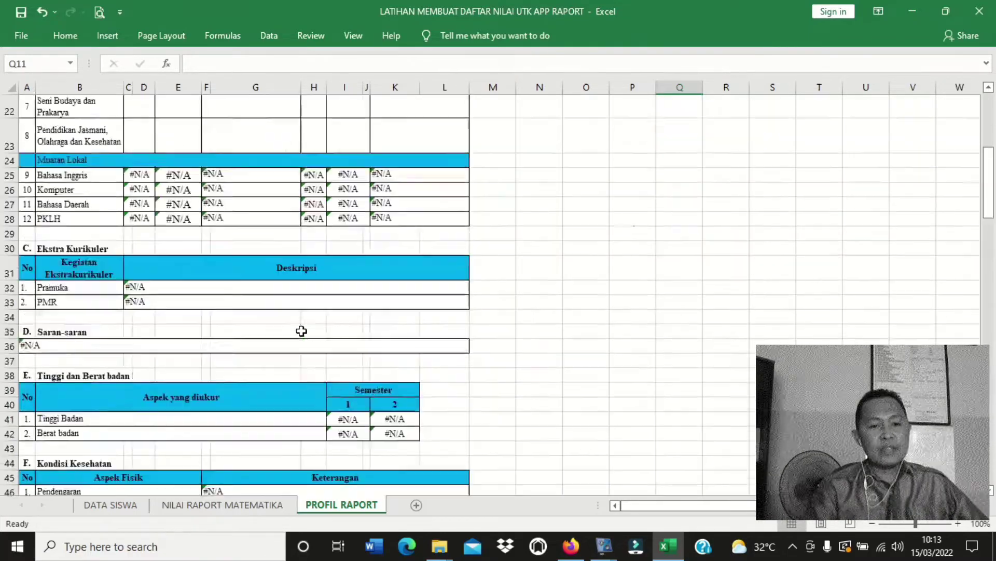
scroll(301, 331, "up", 7)
scroll(301, 332, "up", 1)
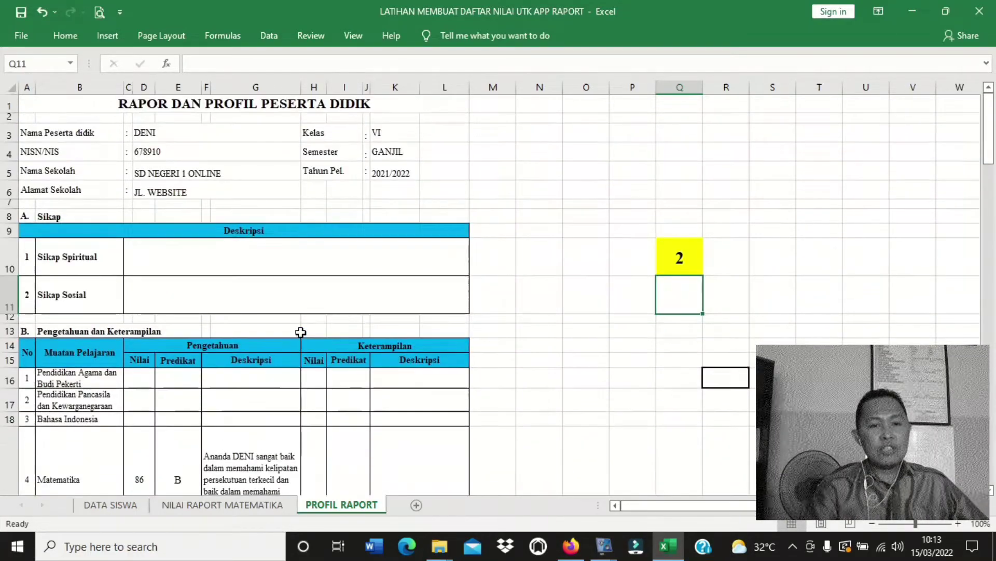
scroll(349, 259, "down", 7)
scroll(351, 277, "down", 9)
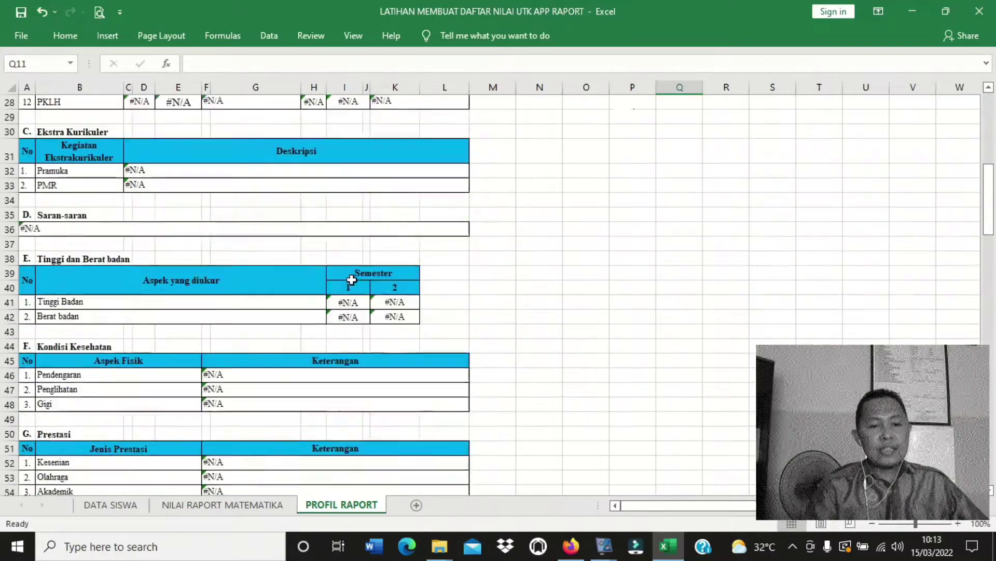
scroll(359, 330, "up", 7)
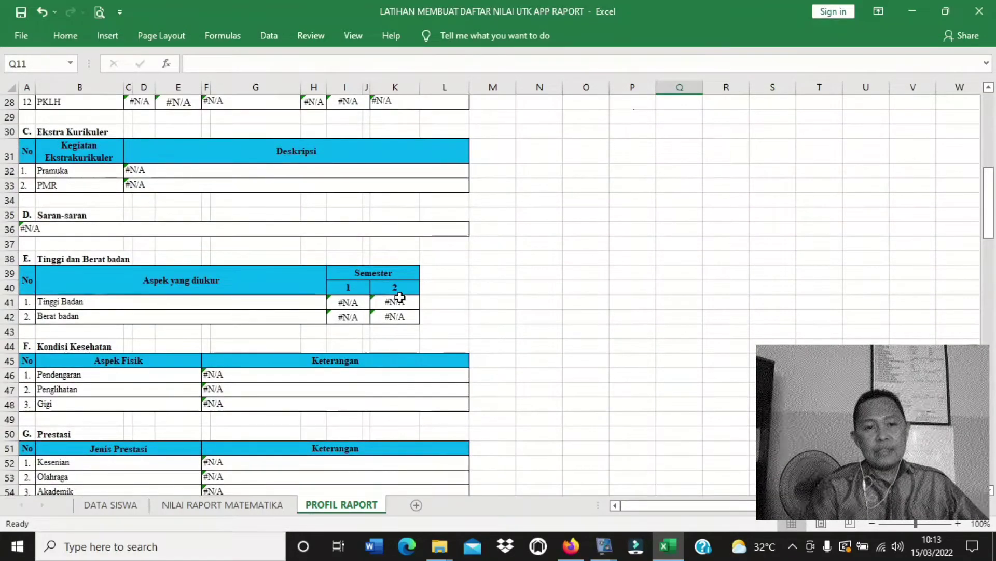
scroll(397, 296, "up", 9)
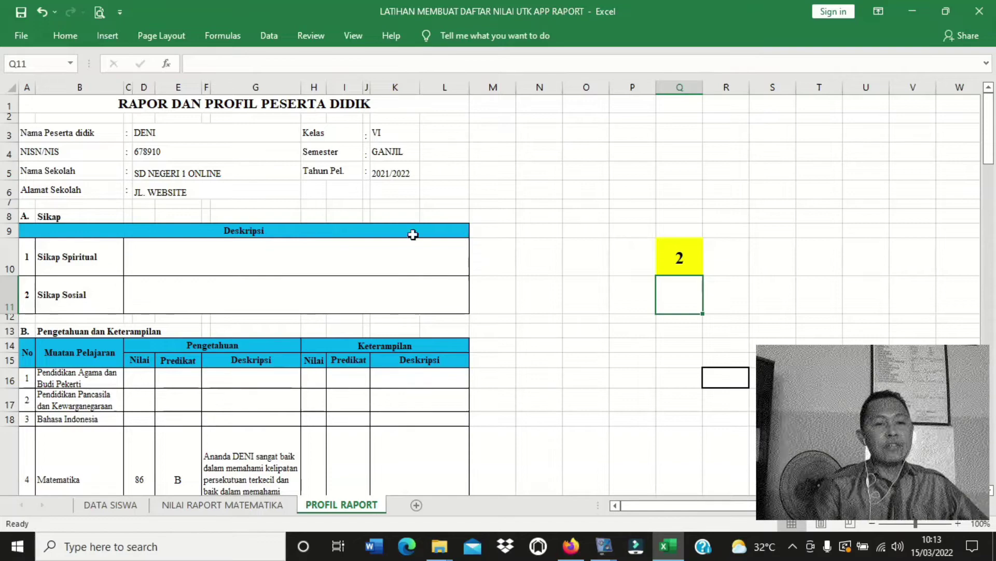
Step: Set the student number in Q10 to 1 and check the Matematika grade, predicate and description
left_click(682, 260)
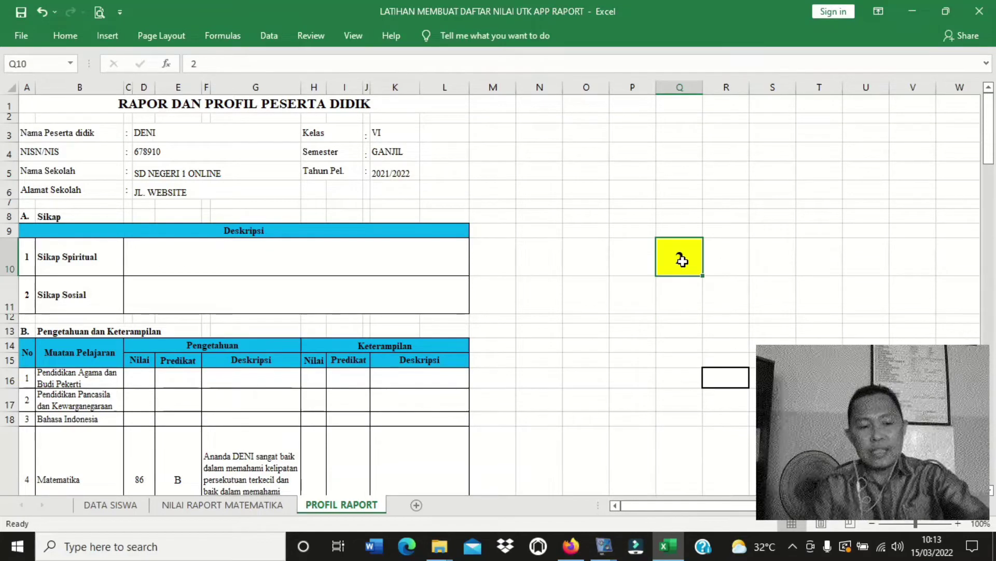
type("1")
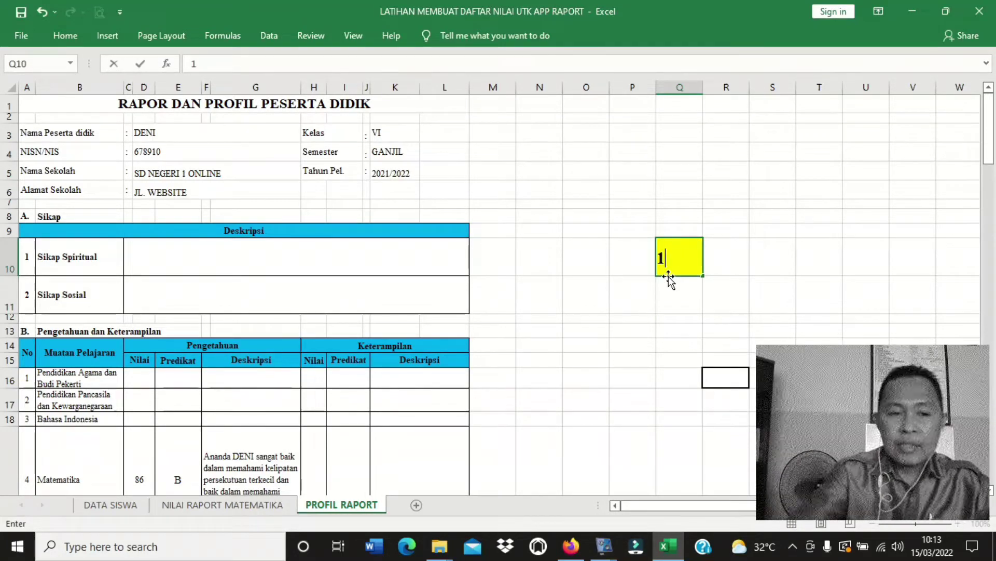
key("Return")
scroll(615, 300, "down", 2)
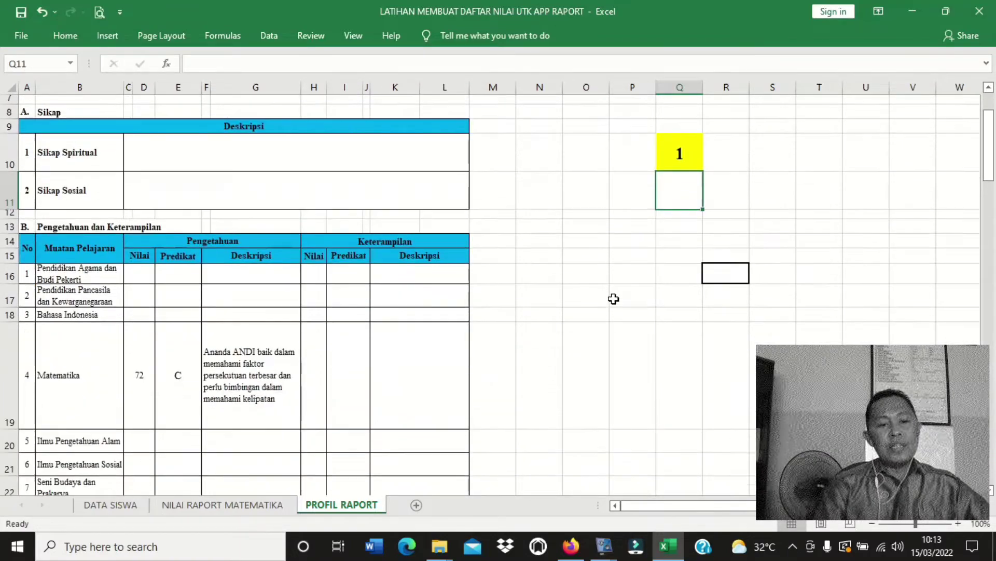